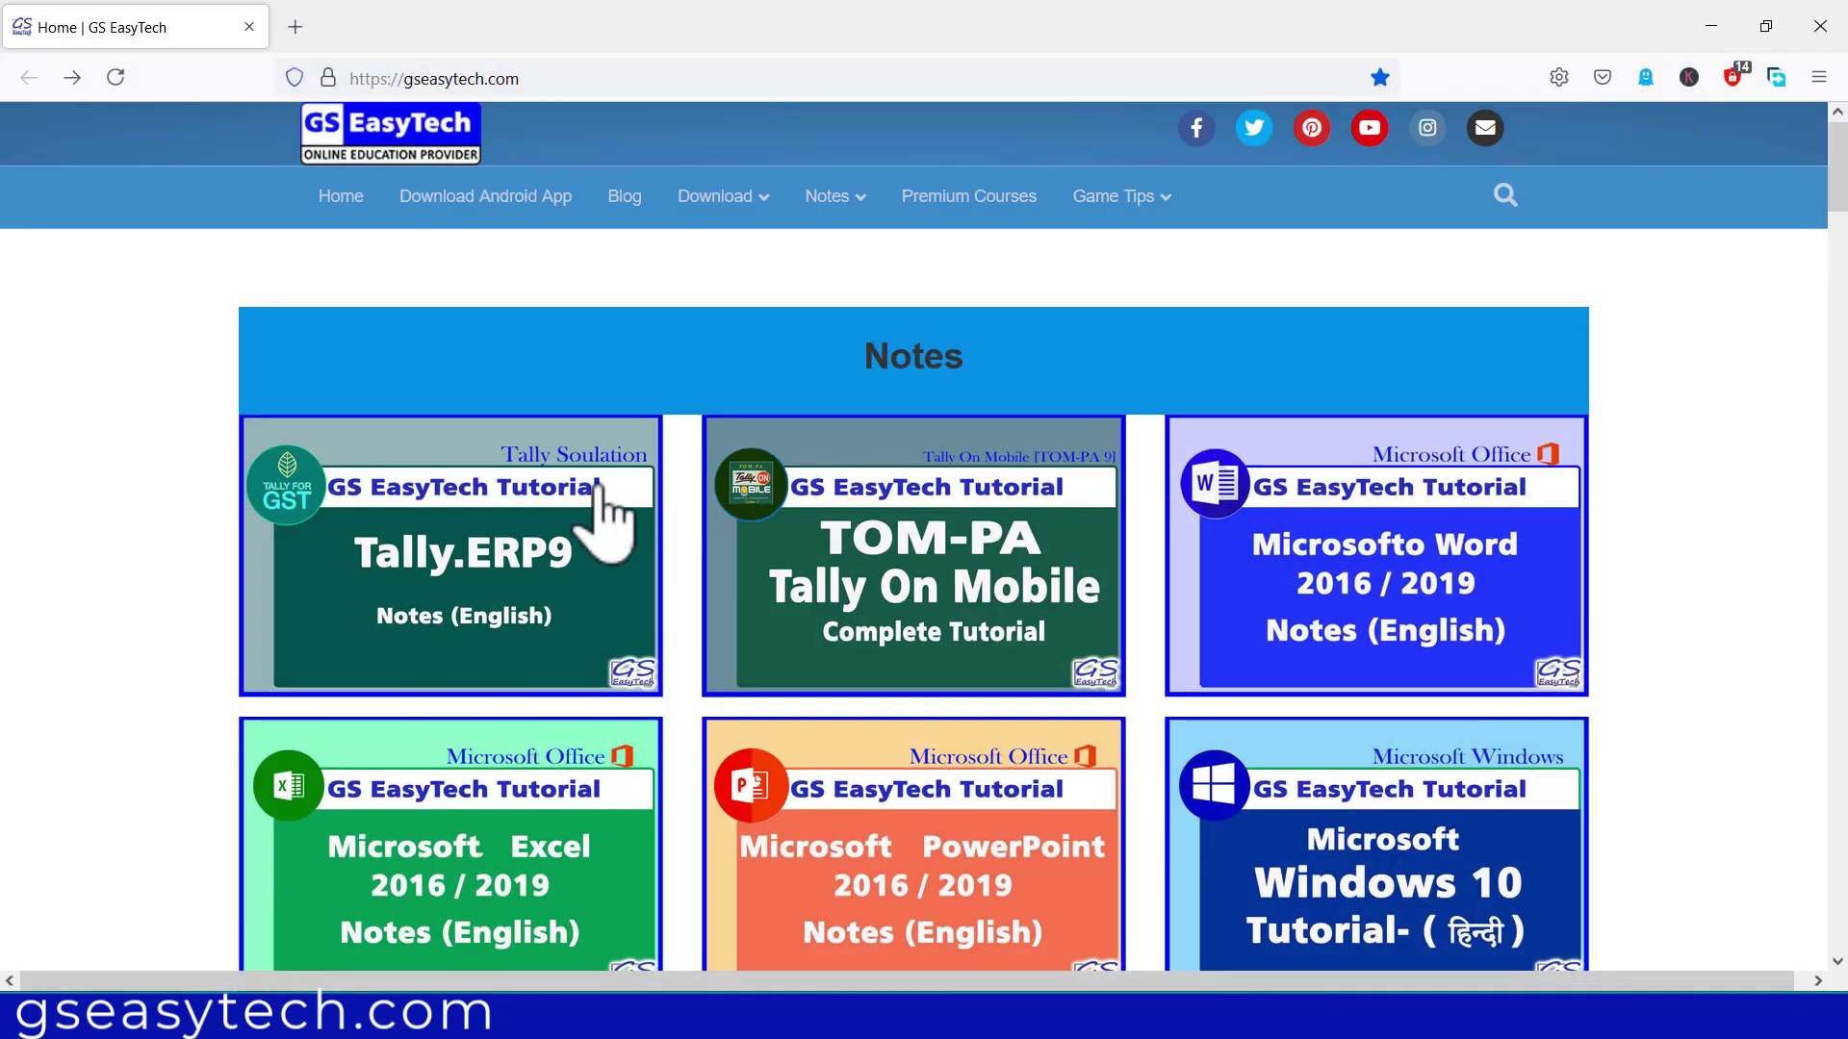
- Open the Microsoft Word-En notes page from the gseasytech.com Notes menu in Firefox
{"action": "left_click_drag", "start_coordinate": [598, 516], "coordinate": [691, 272]}
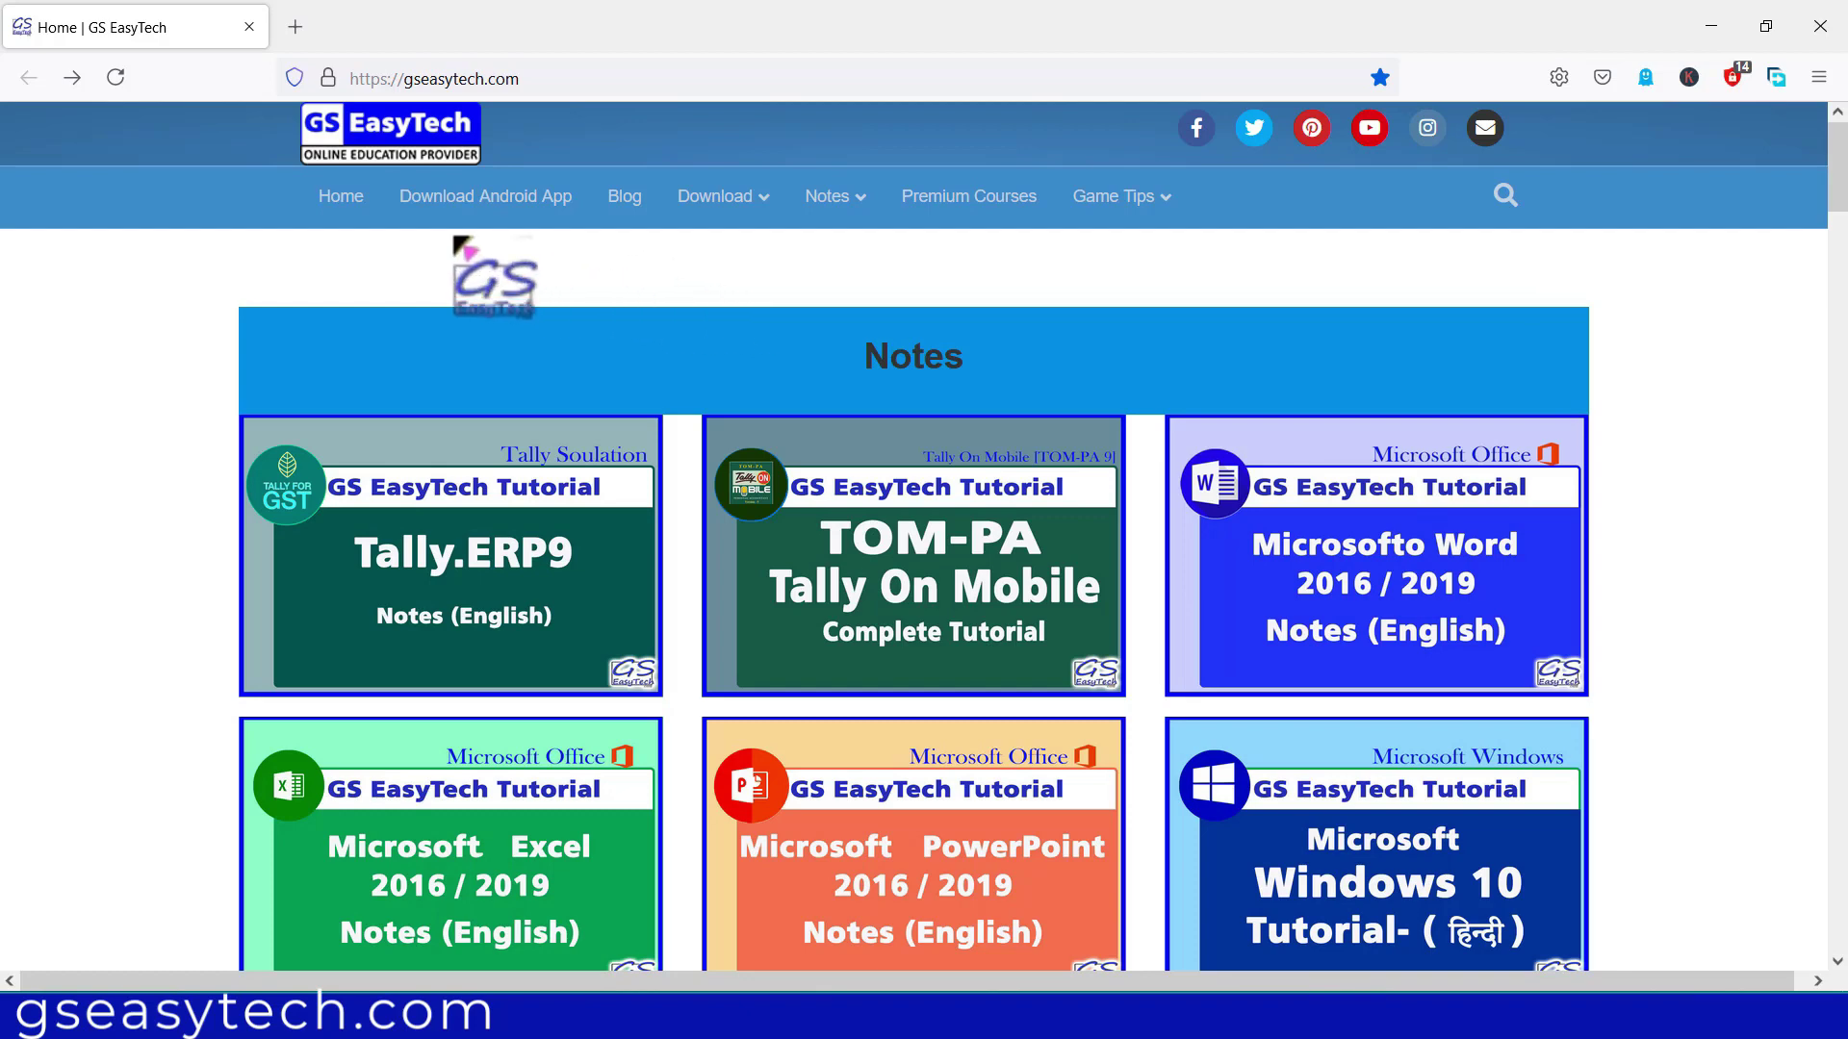
{"action": "left_click_drag", "start_coordinate": [691, 271], "coordinate": [364, 191]}
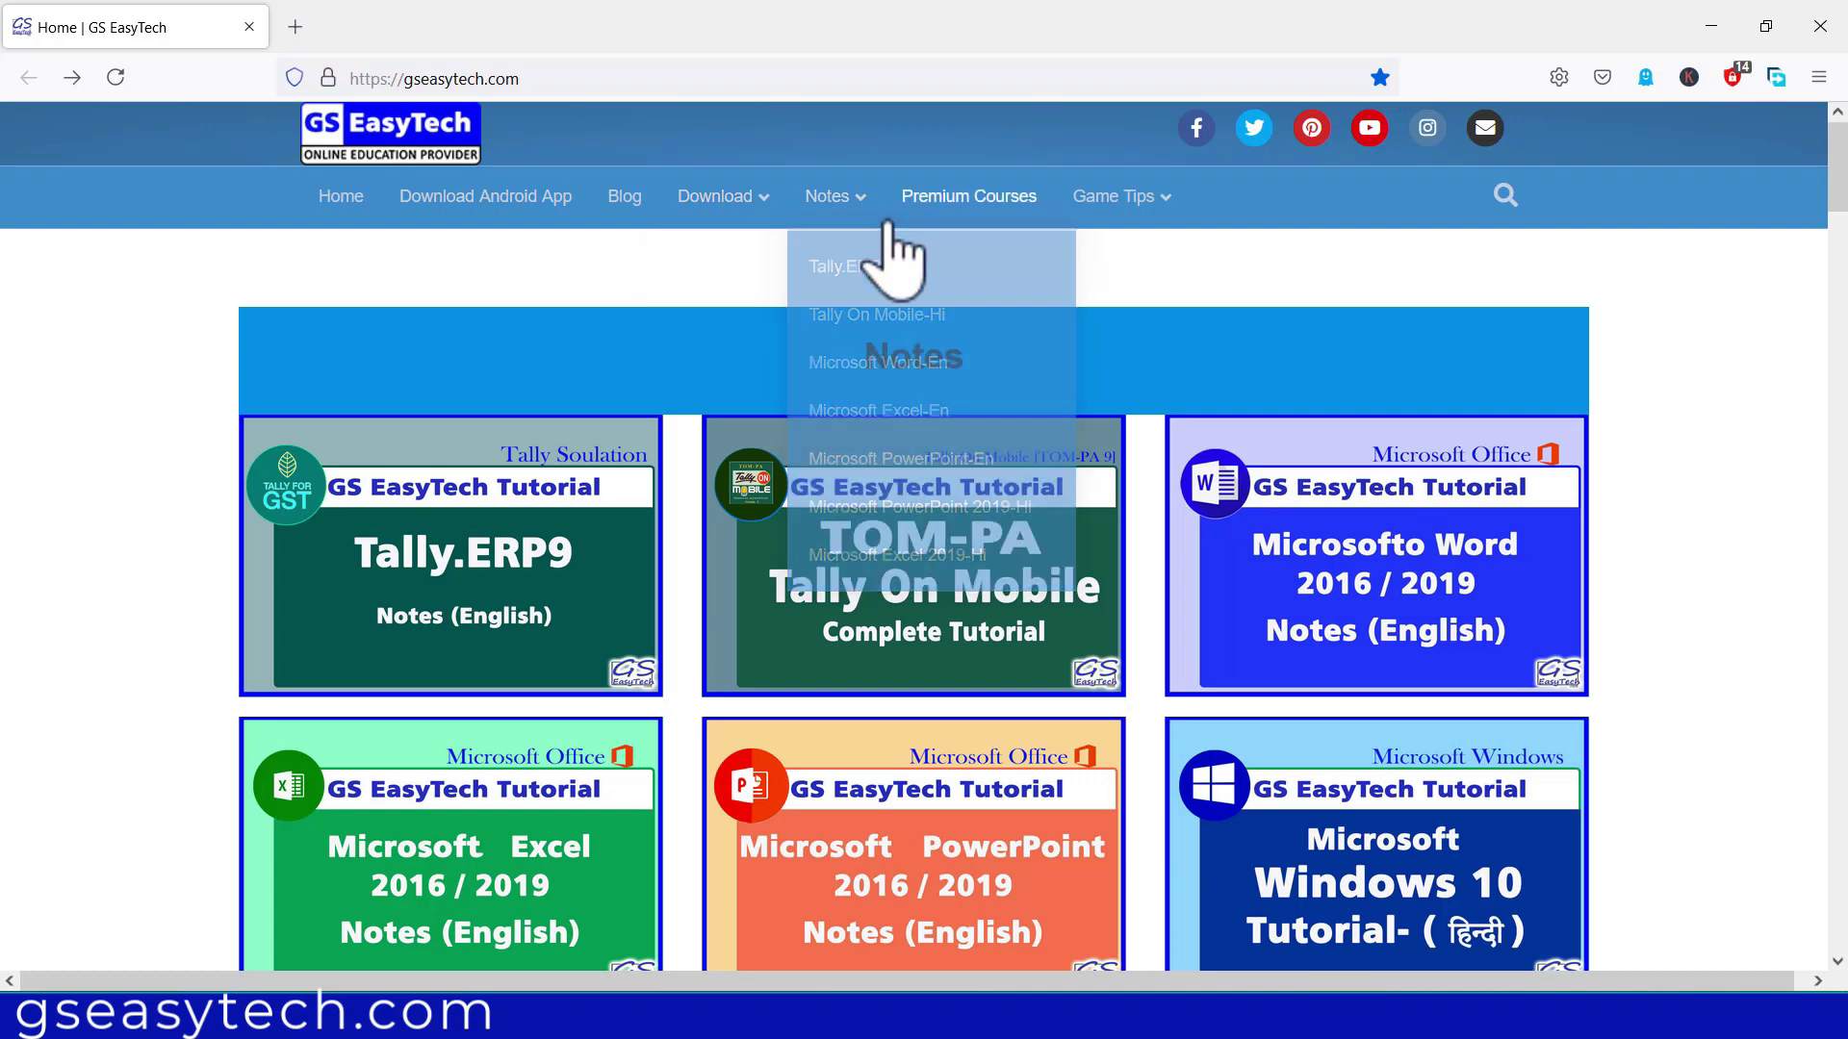
{"action": "mouse_move", "coordinate": [835, 197]}
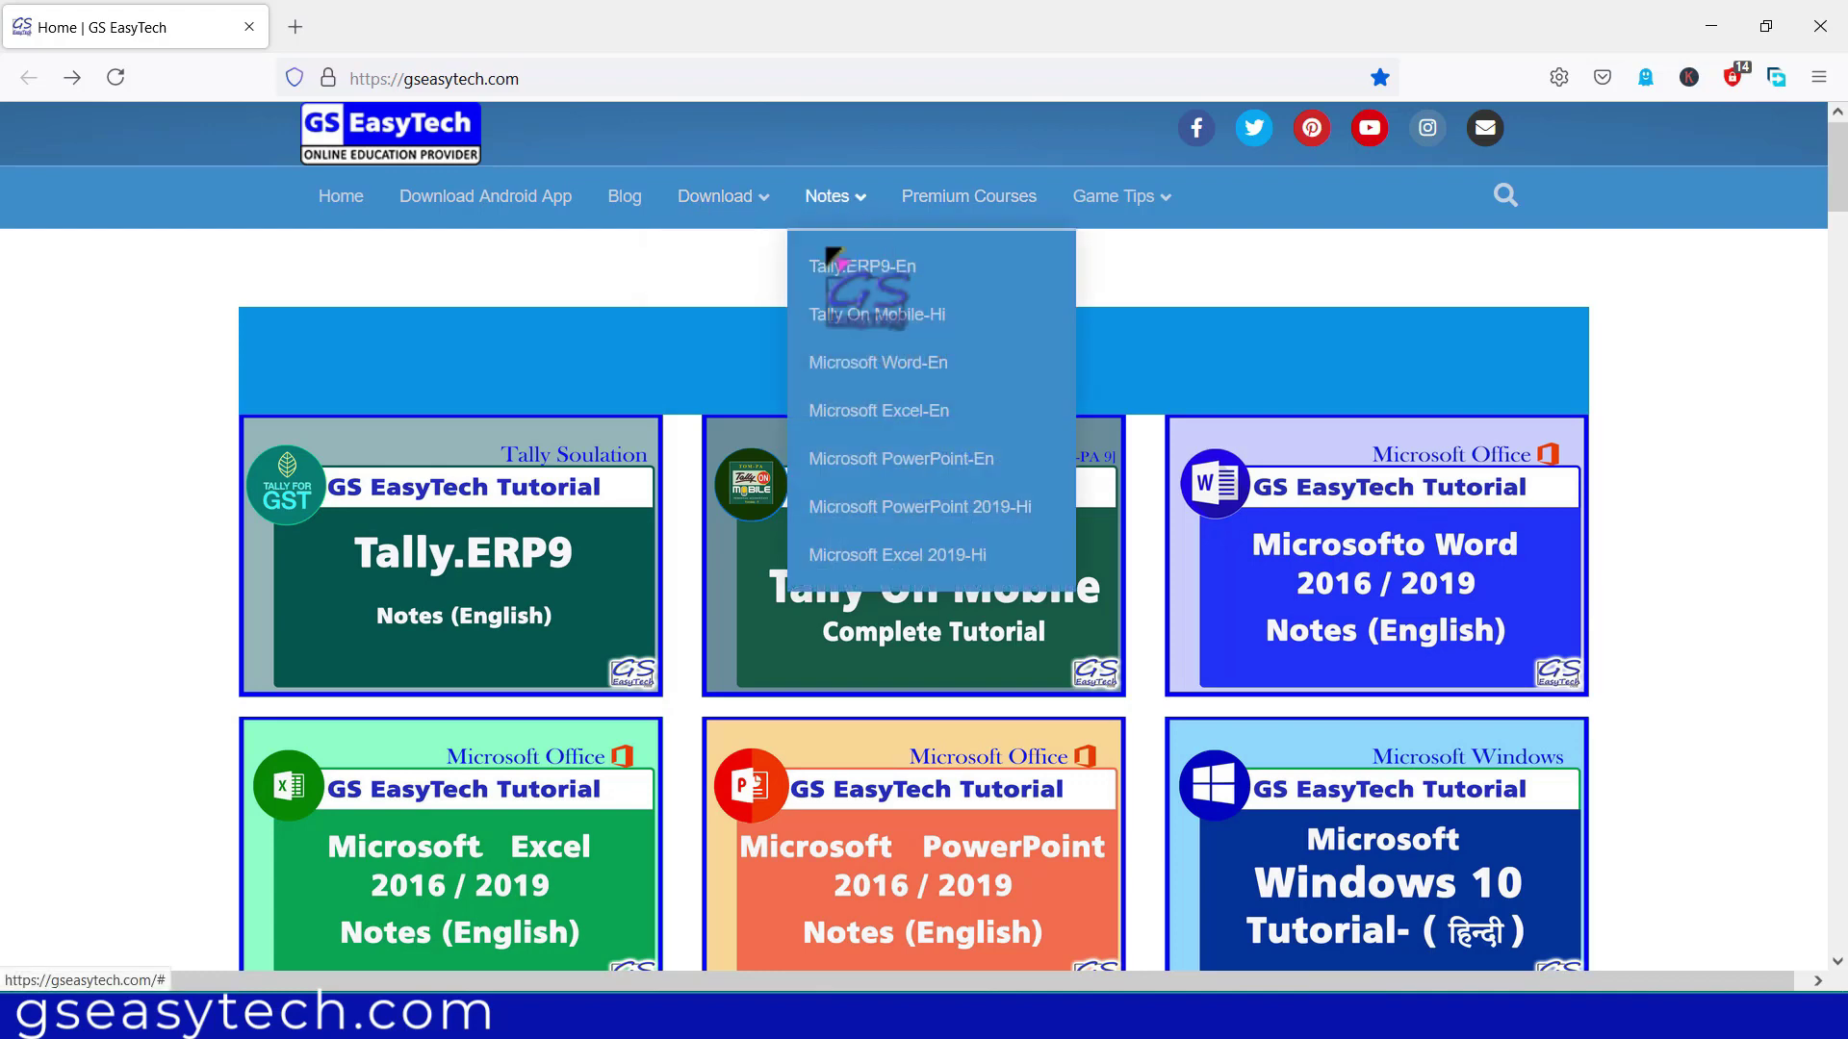
{"action": "left_click_drag", "start_coordinate": [845, 466], "coordinate": [866, 223]}
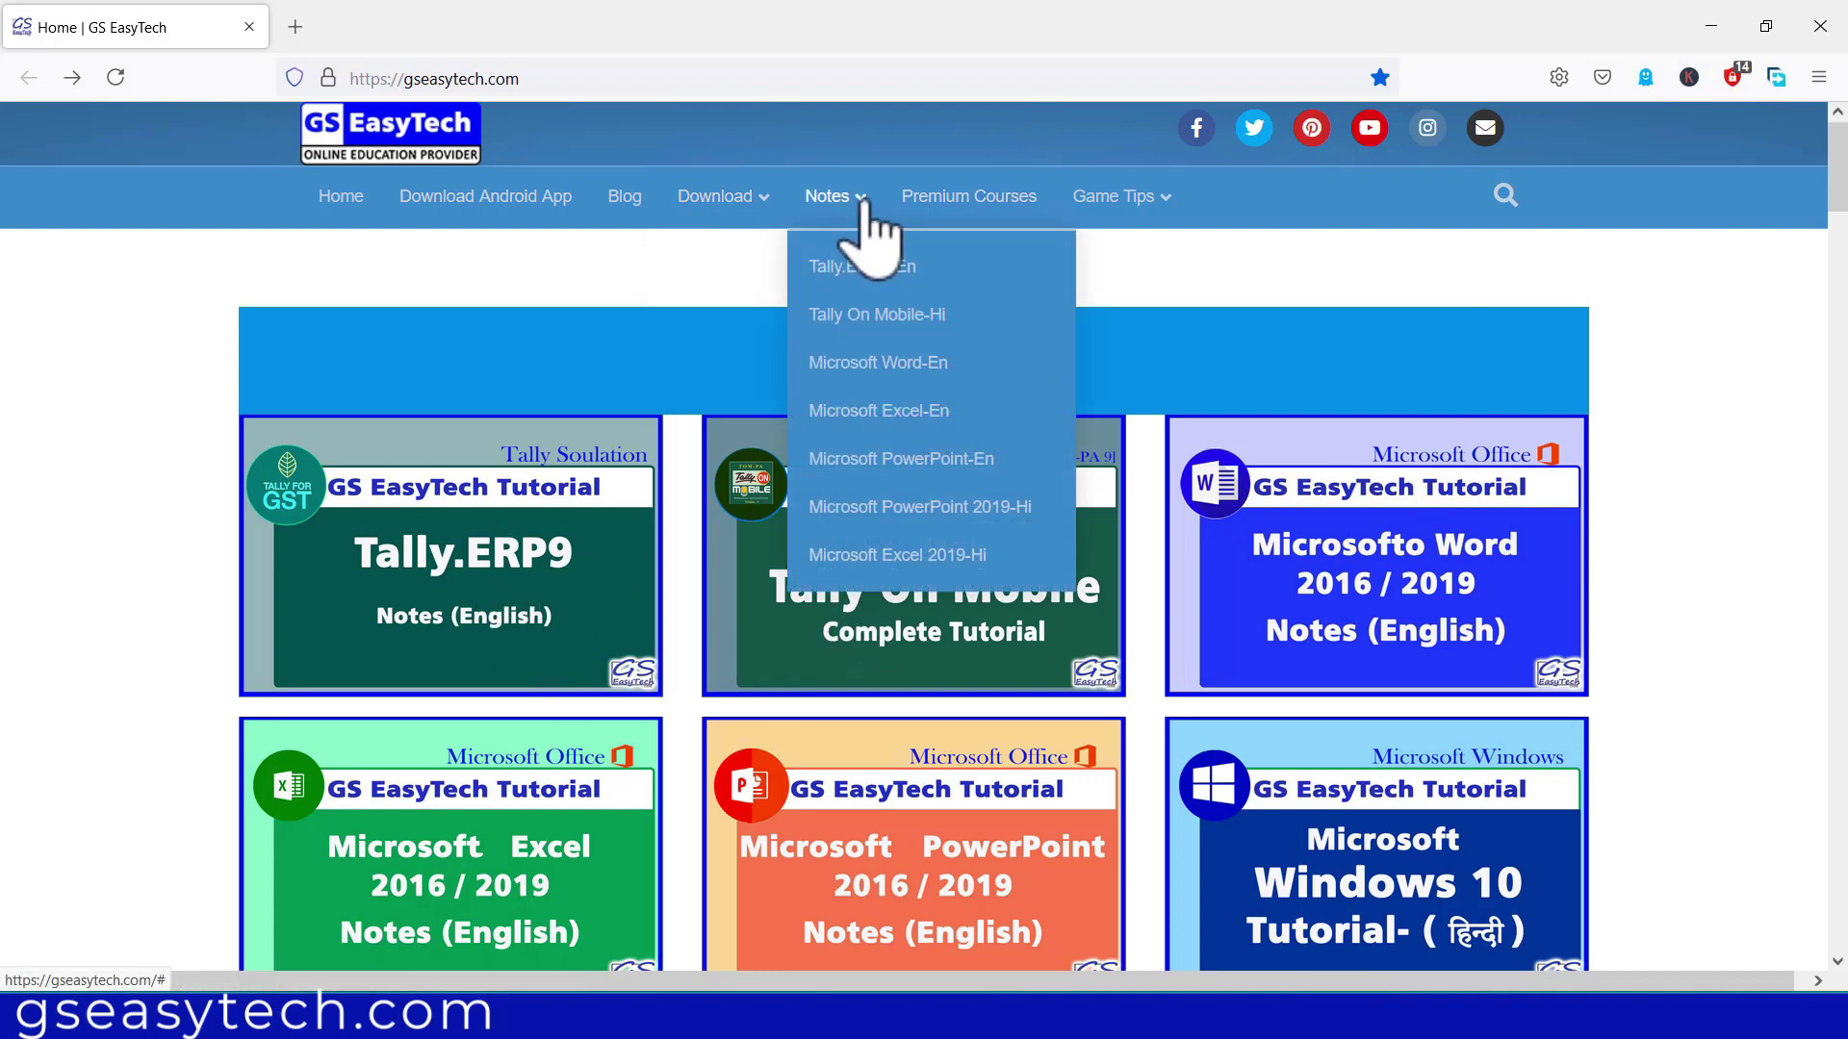
{"action": "left_click", "coordinate": [876, 372]}
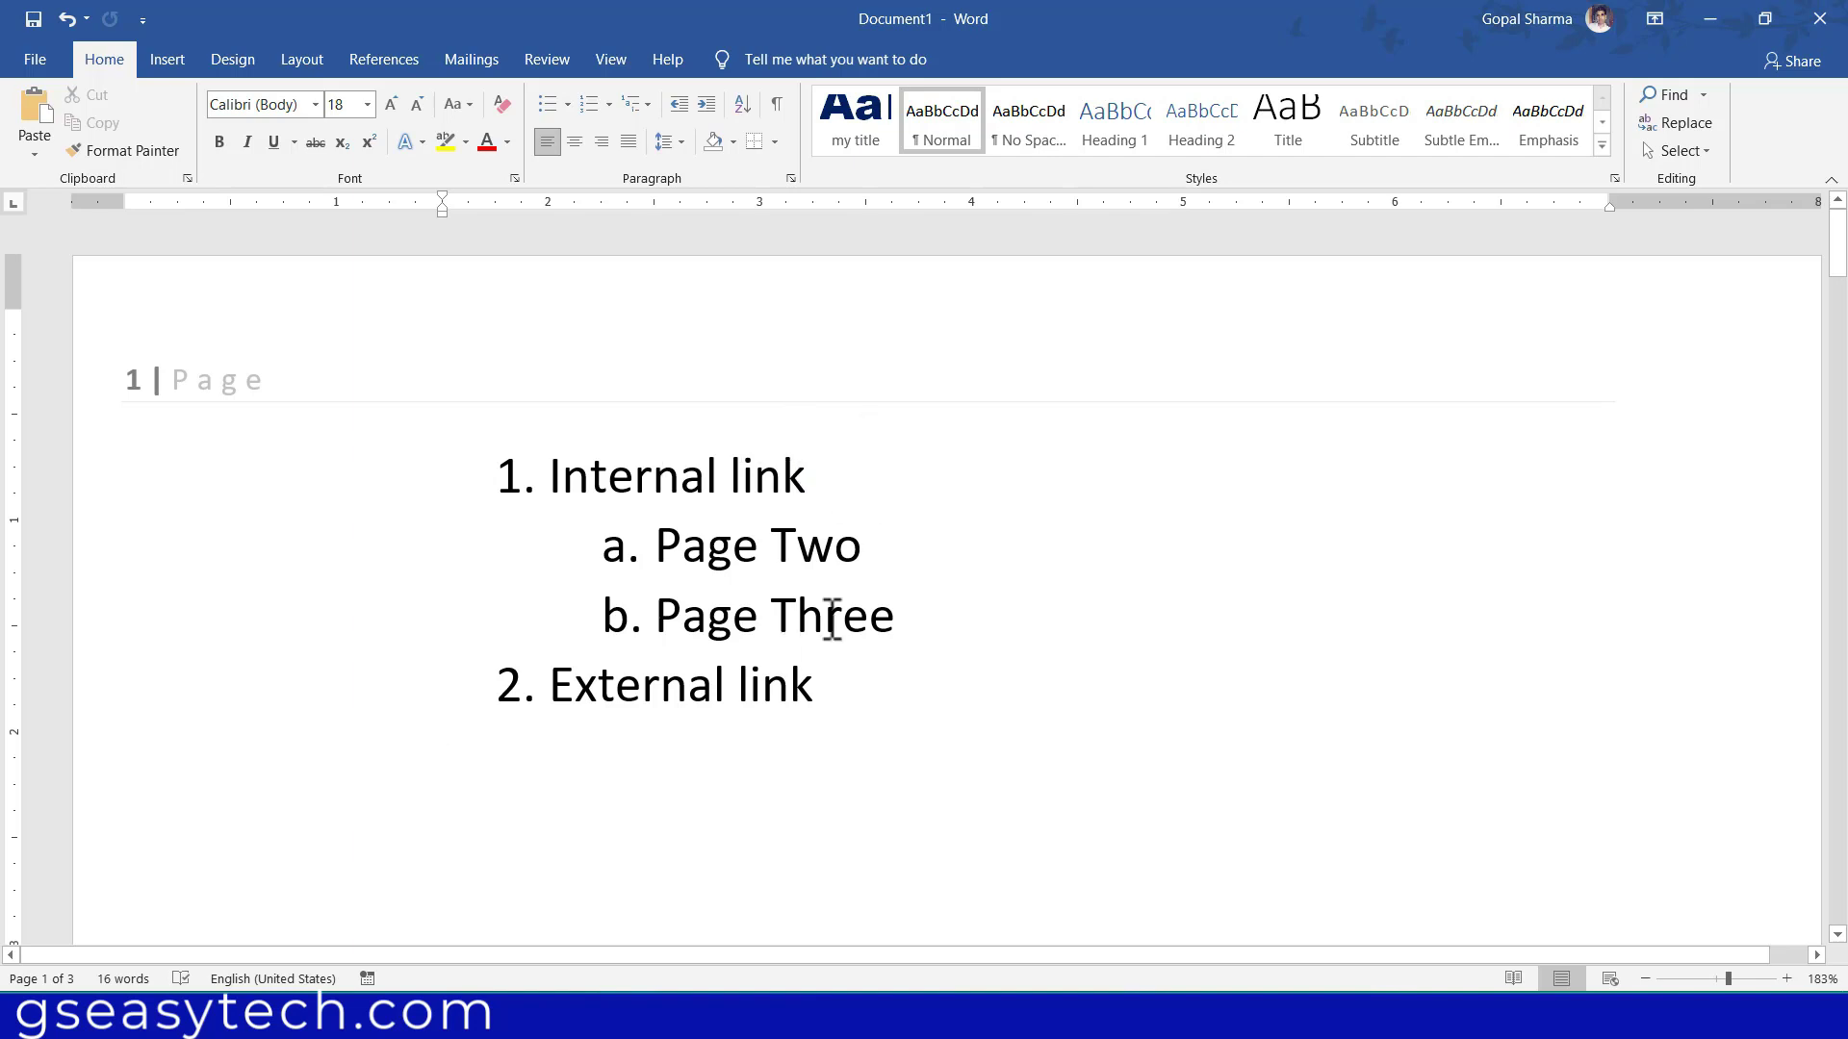
- Switch Word's ribbon to the View tab for the link-list document
{"action": "left_click", "coordinate": [612, 60]}
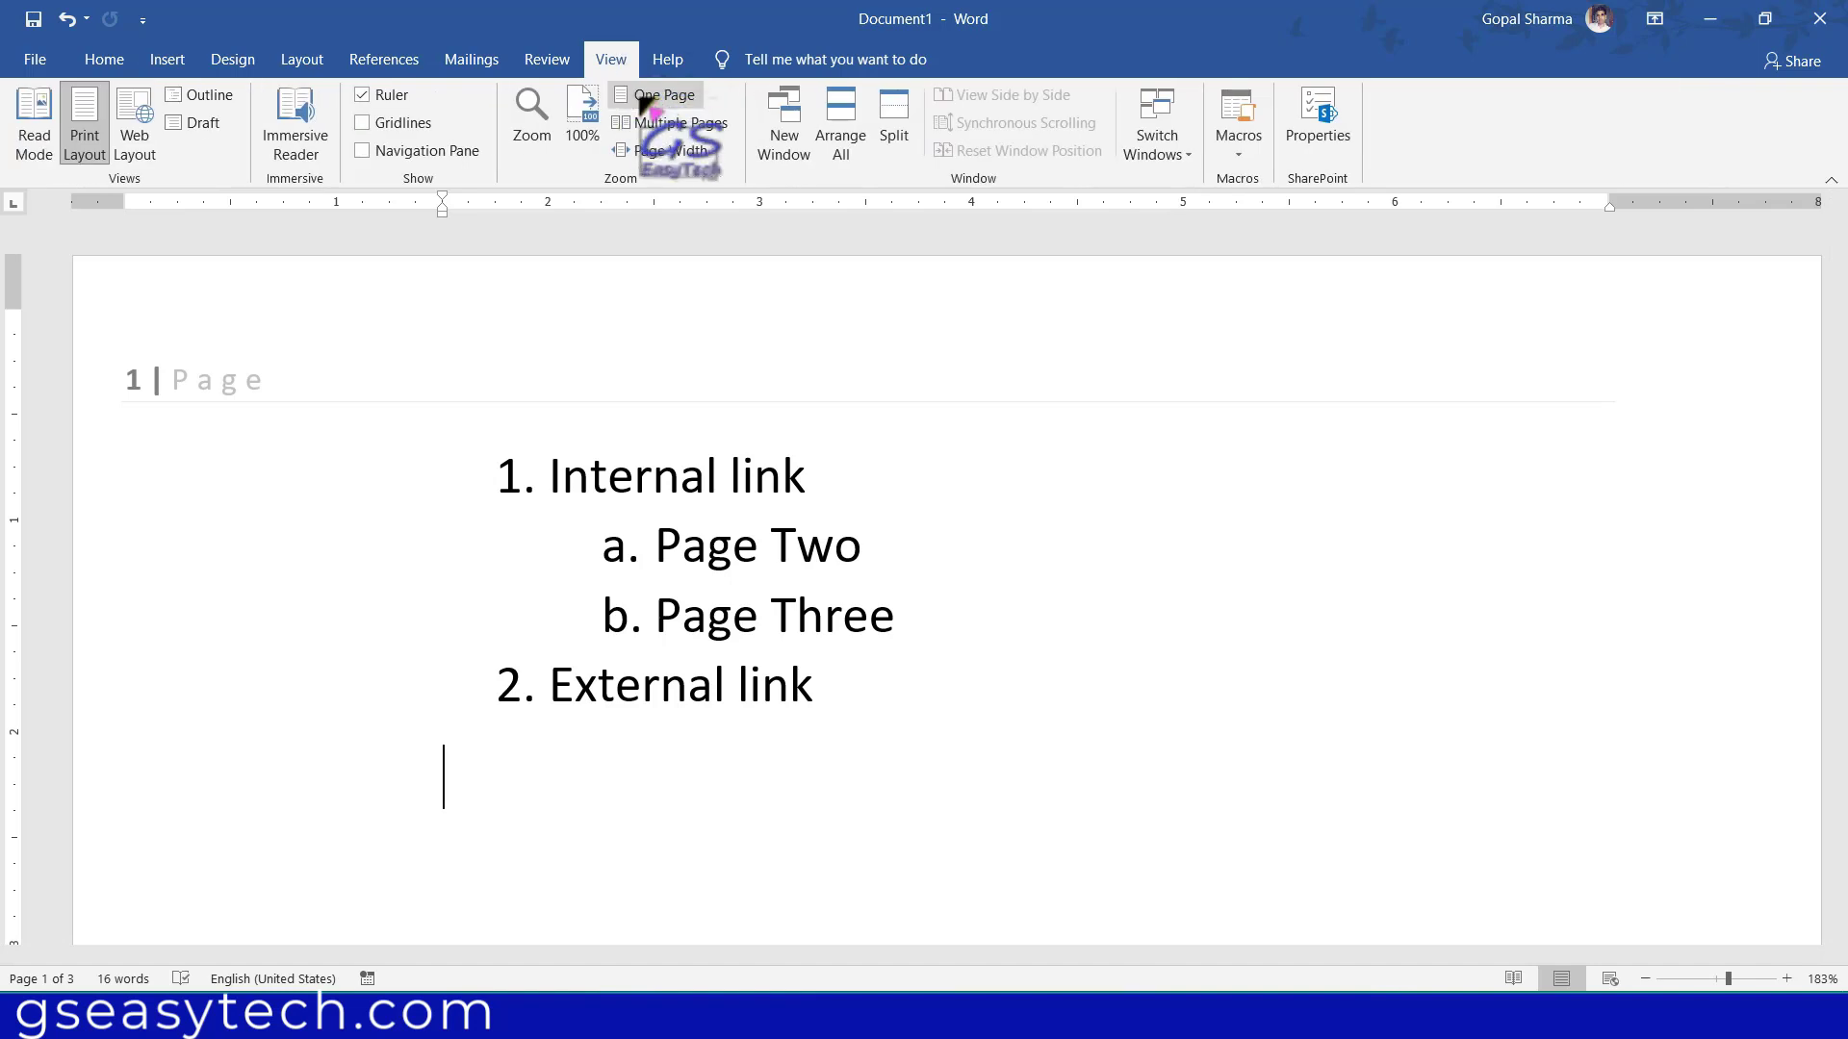
- Review the link list, Page Two and Page Three in Multiple Pages view, then return to One Page
{"action": "left_click", "coordinate": [697, 125]}
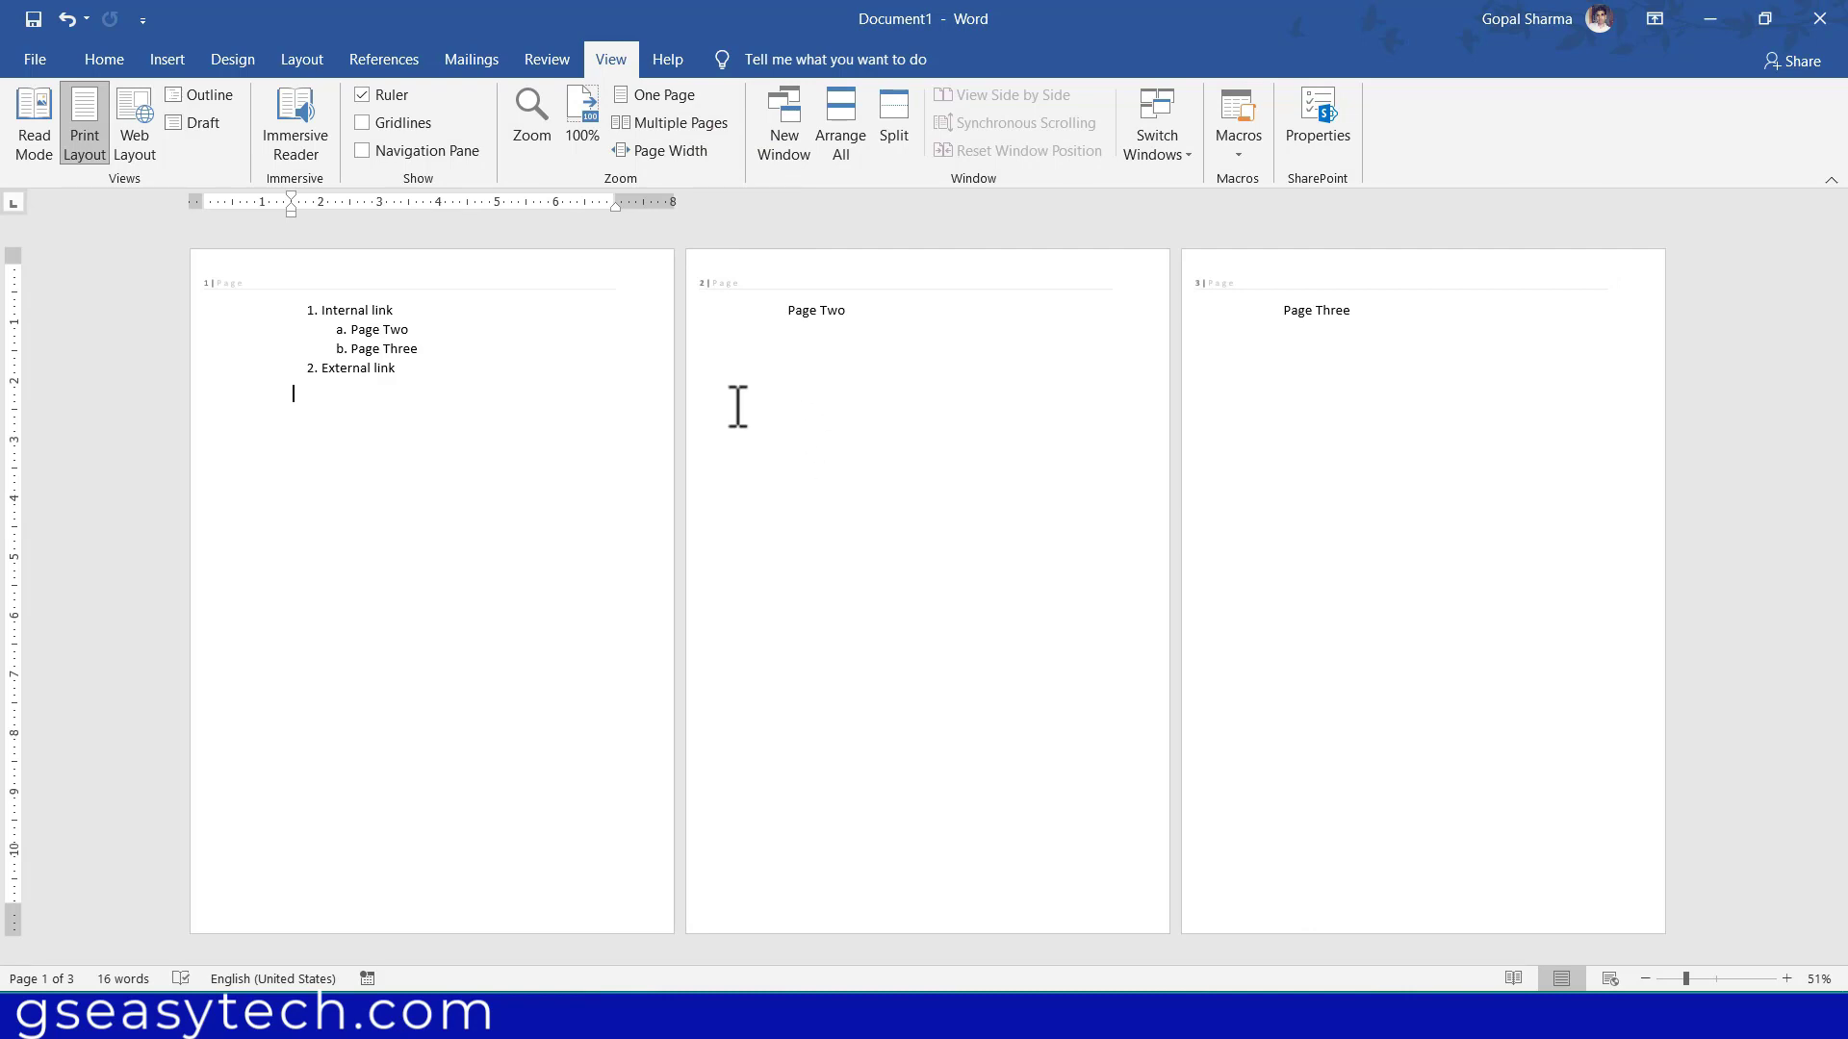
{"action": "left_click_drag", "start_coordinate": [773, 293], "coordinate": [876, 340]}
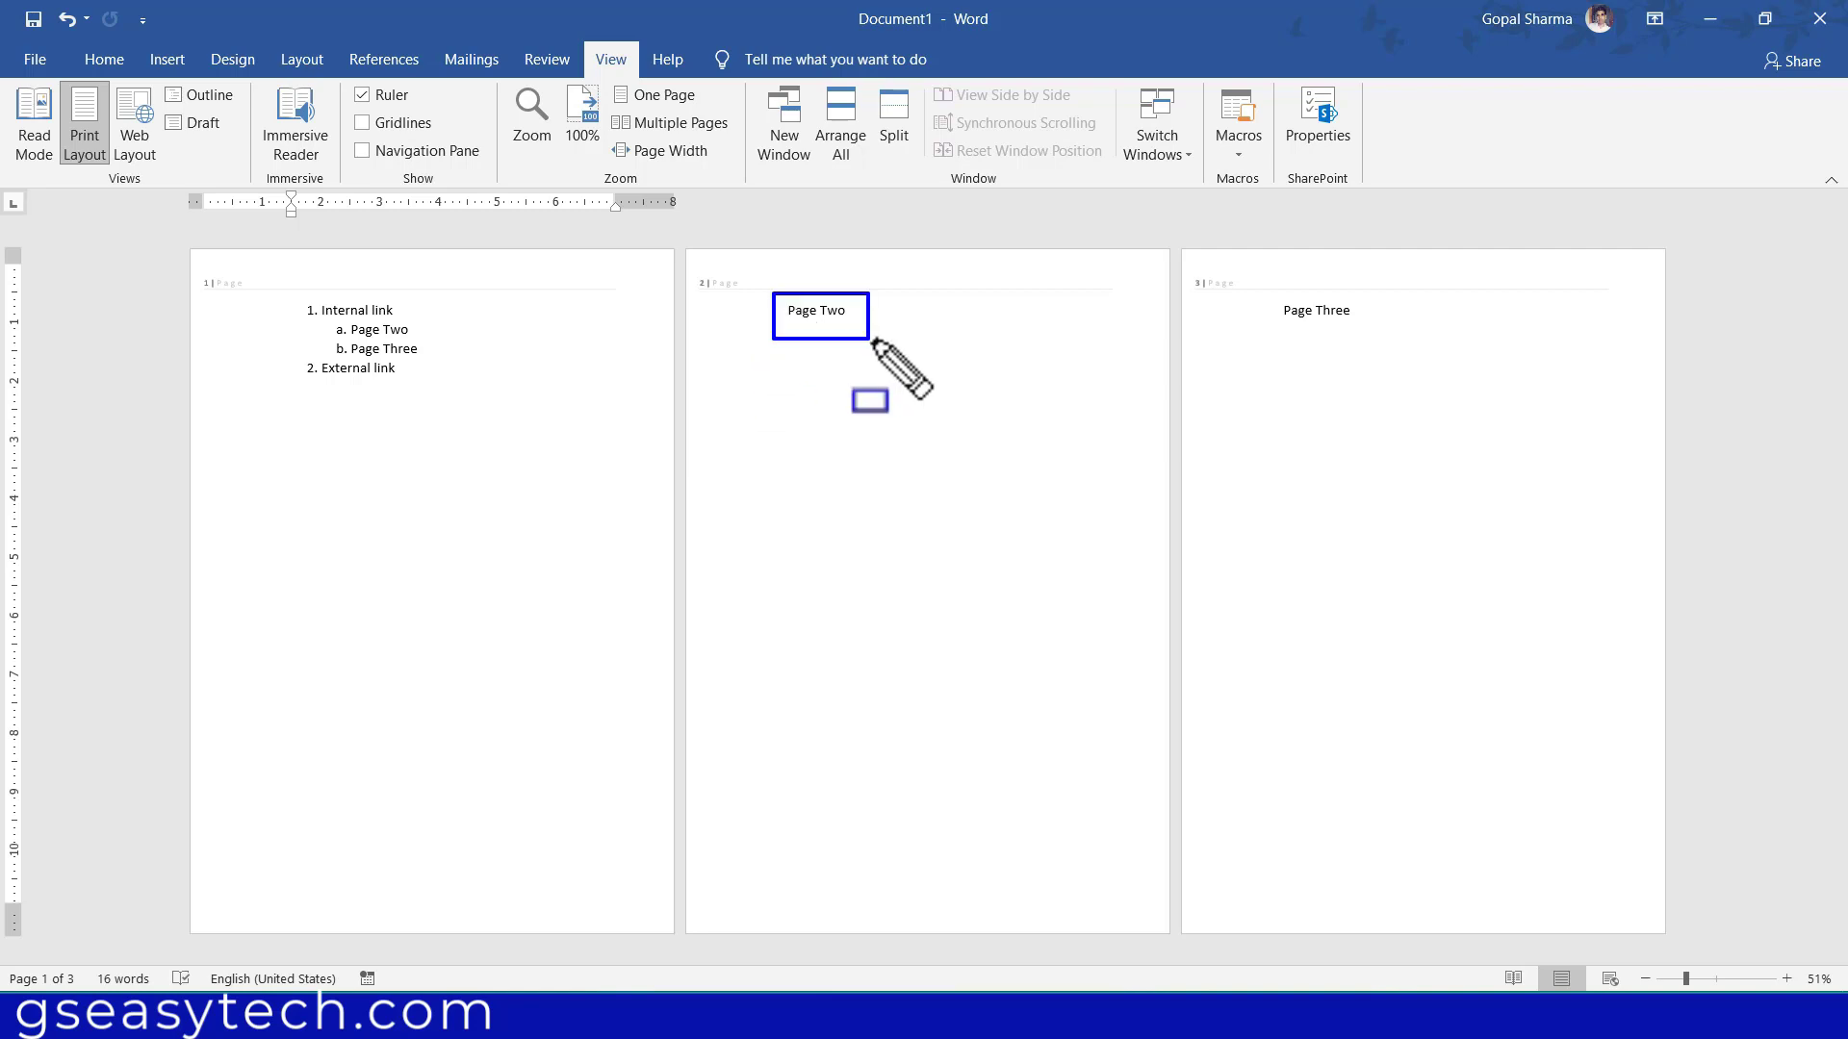
{"action": "left_click_drag", "start_coordinate": [1241, 296], "coordinate": [1374, 335]}
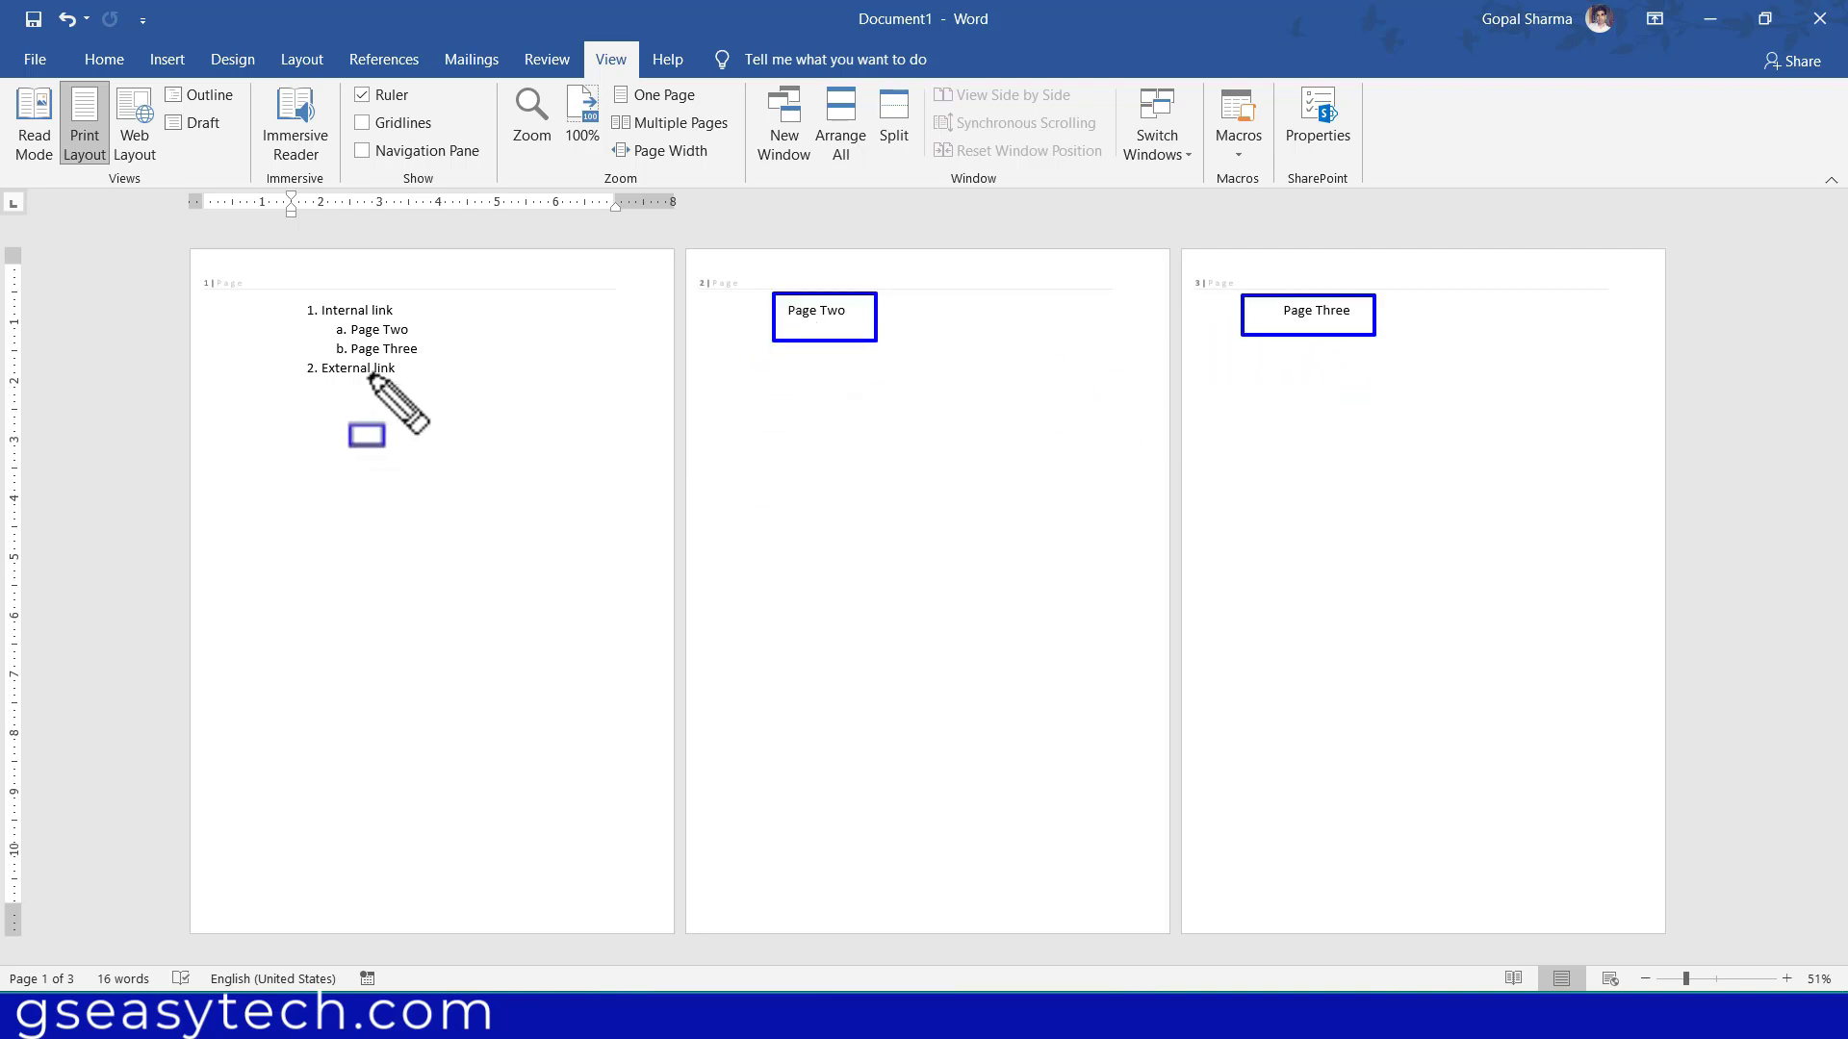
{"action": "left_click_drag", "start_coordinate": [273, 297], "coordinate": [468, 429]}
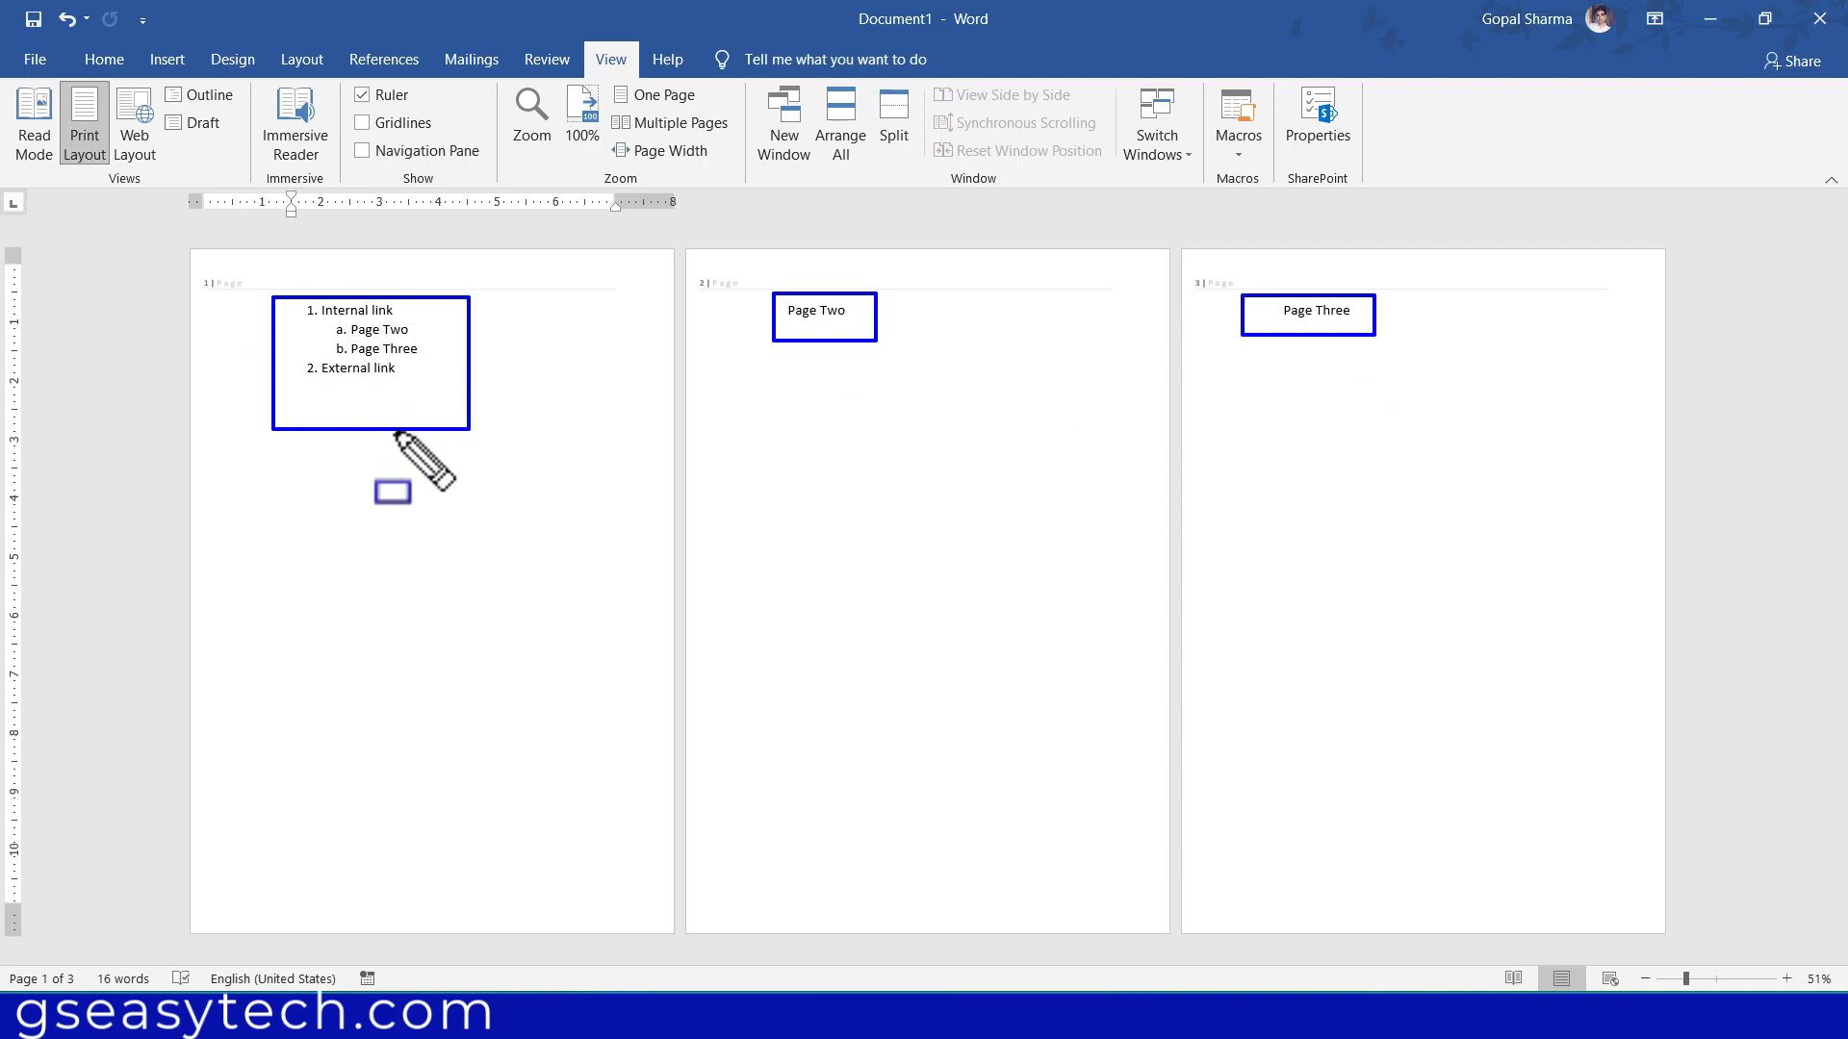
{"action": "key", "text": "Escape"}
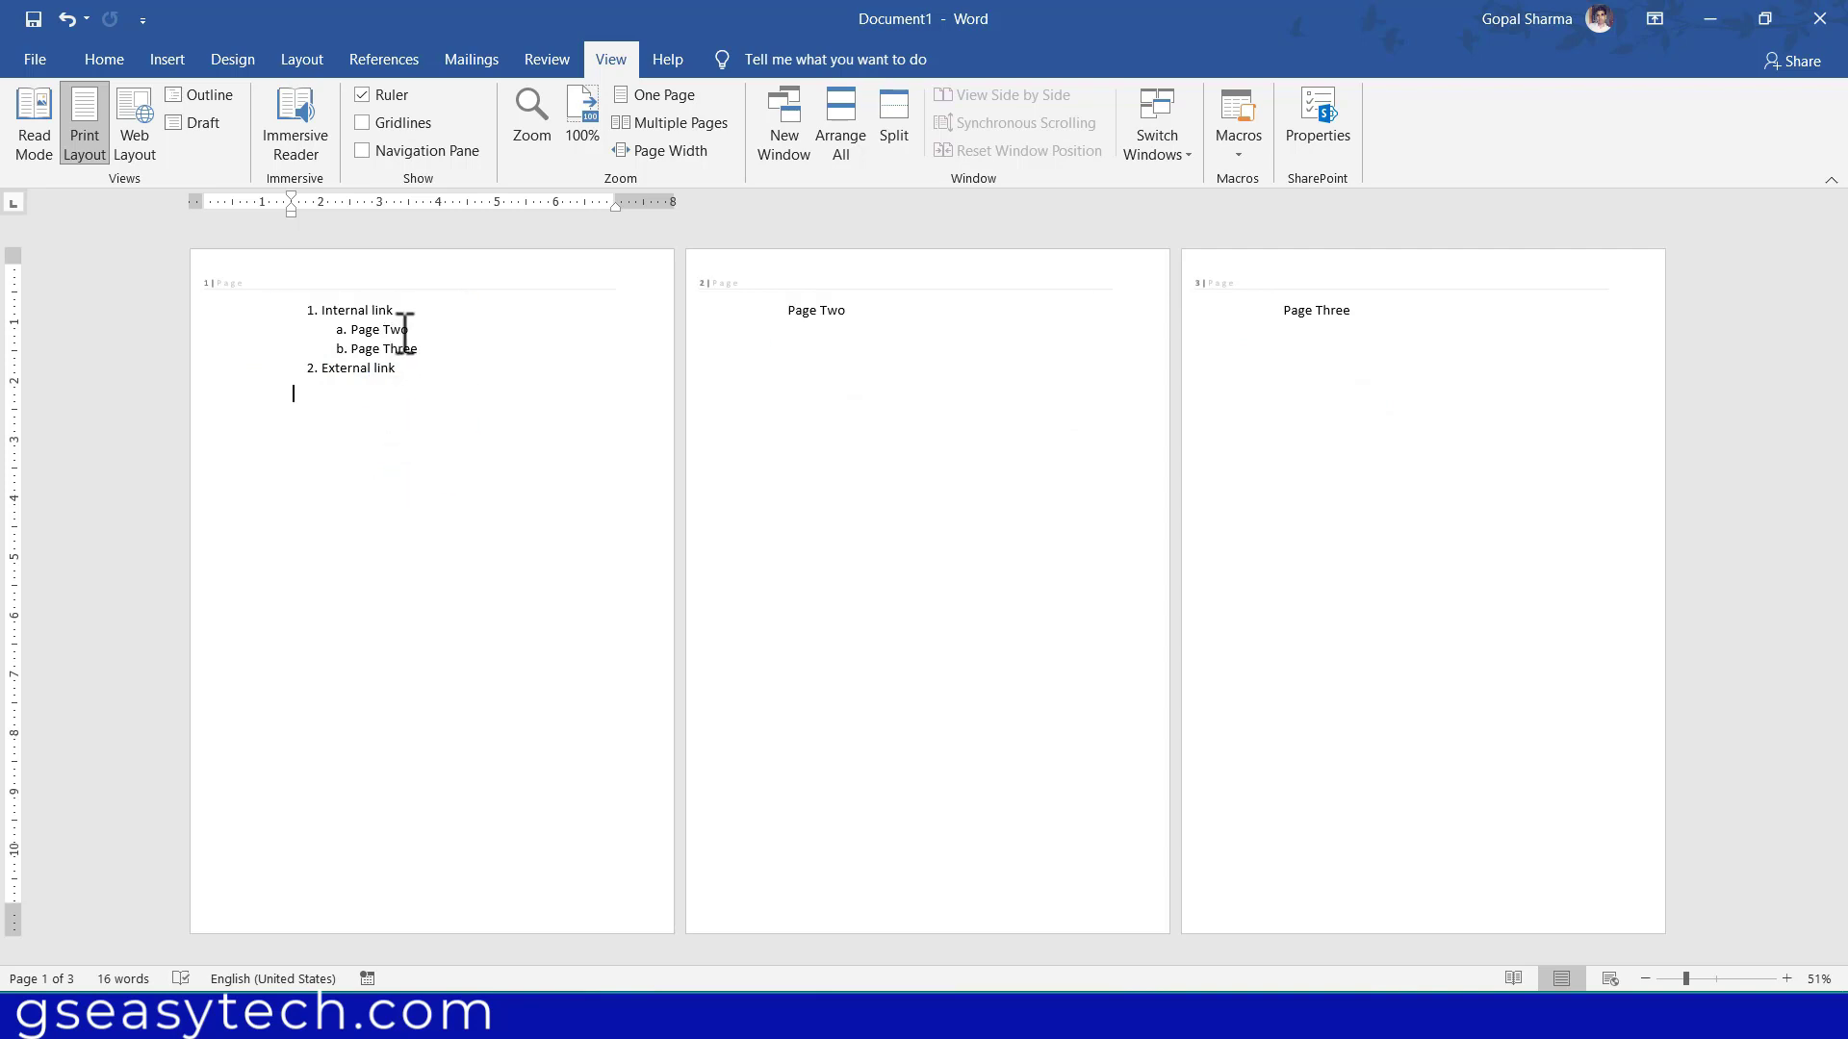
{"action": "left_click_drag", "start_coordinate": [352, 330], "coordinate": [411, 330]}
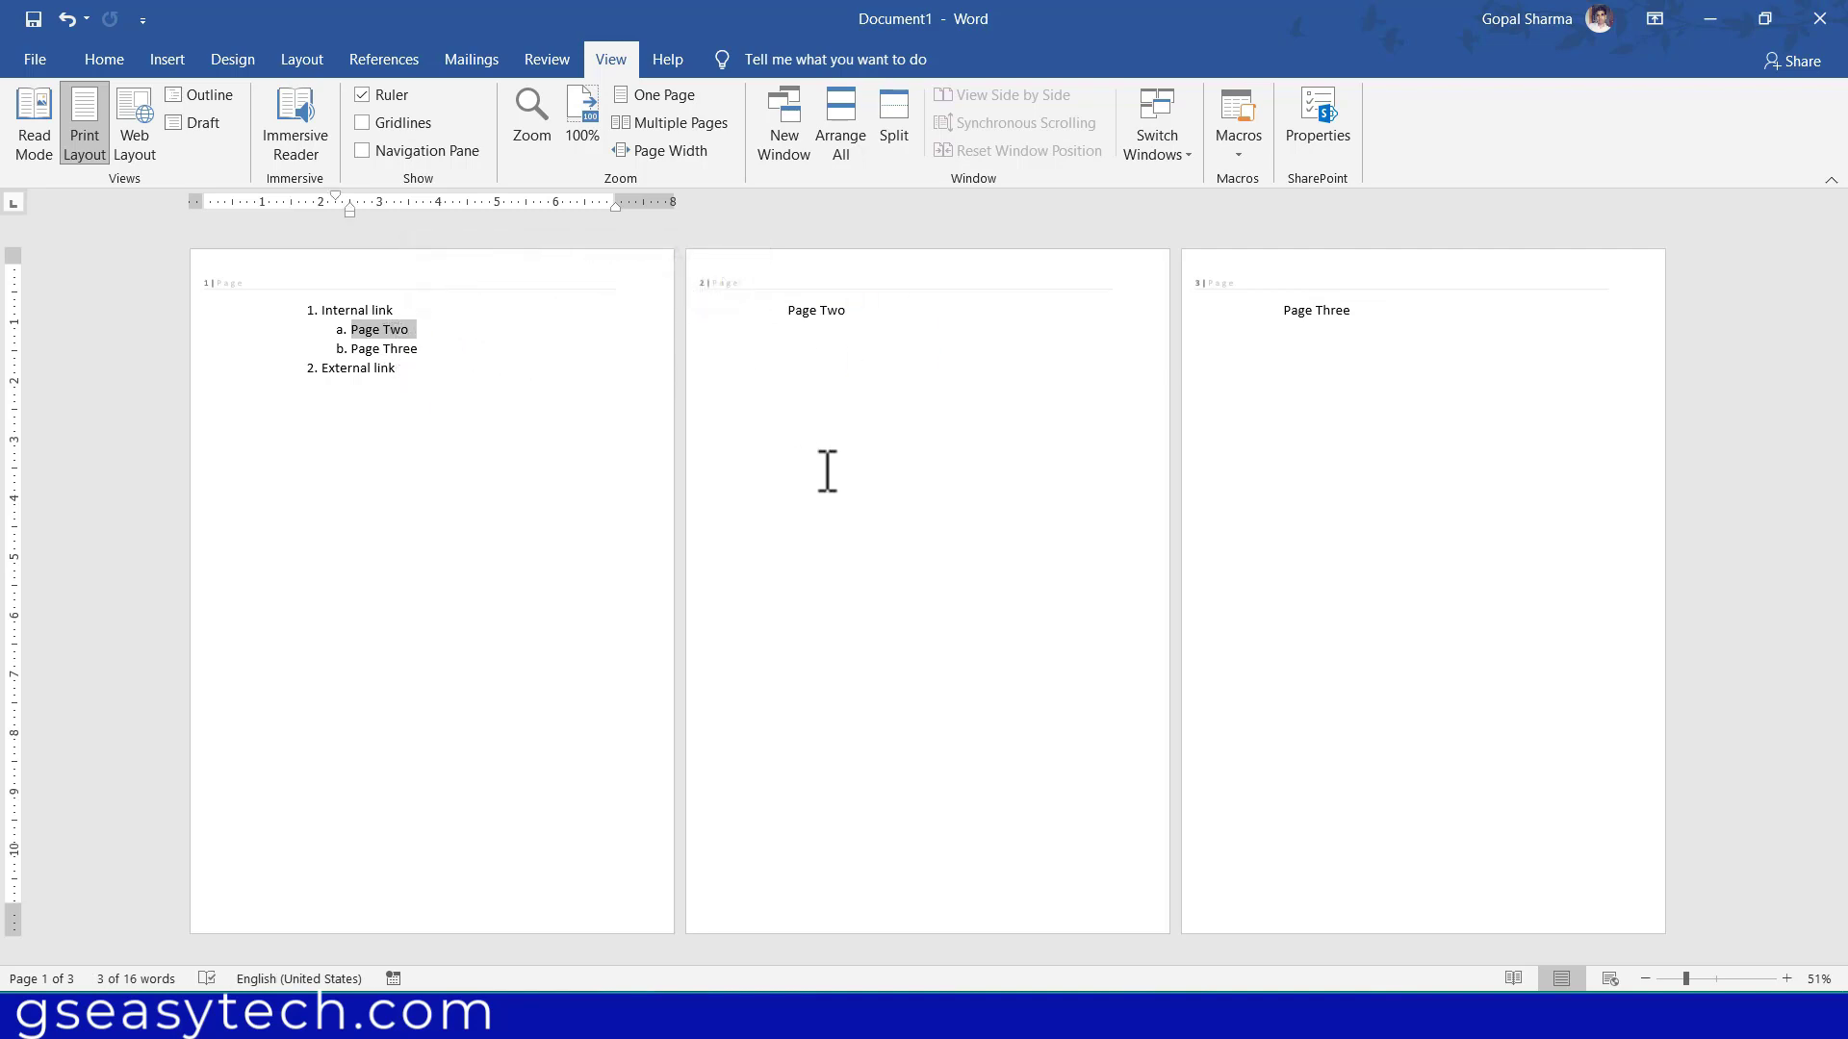
{"action": "left_click", "coordinate": [381, 359]}
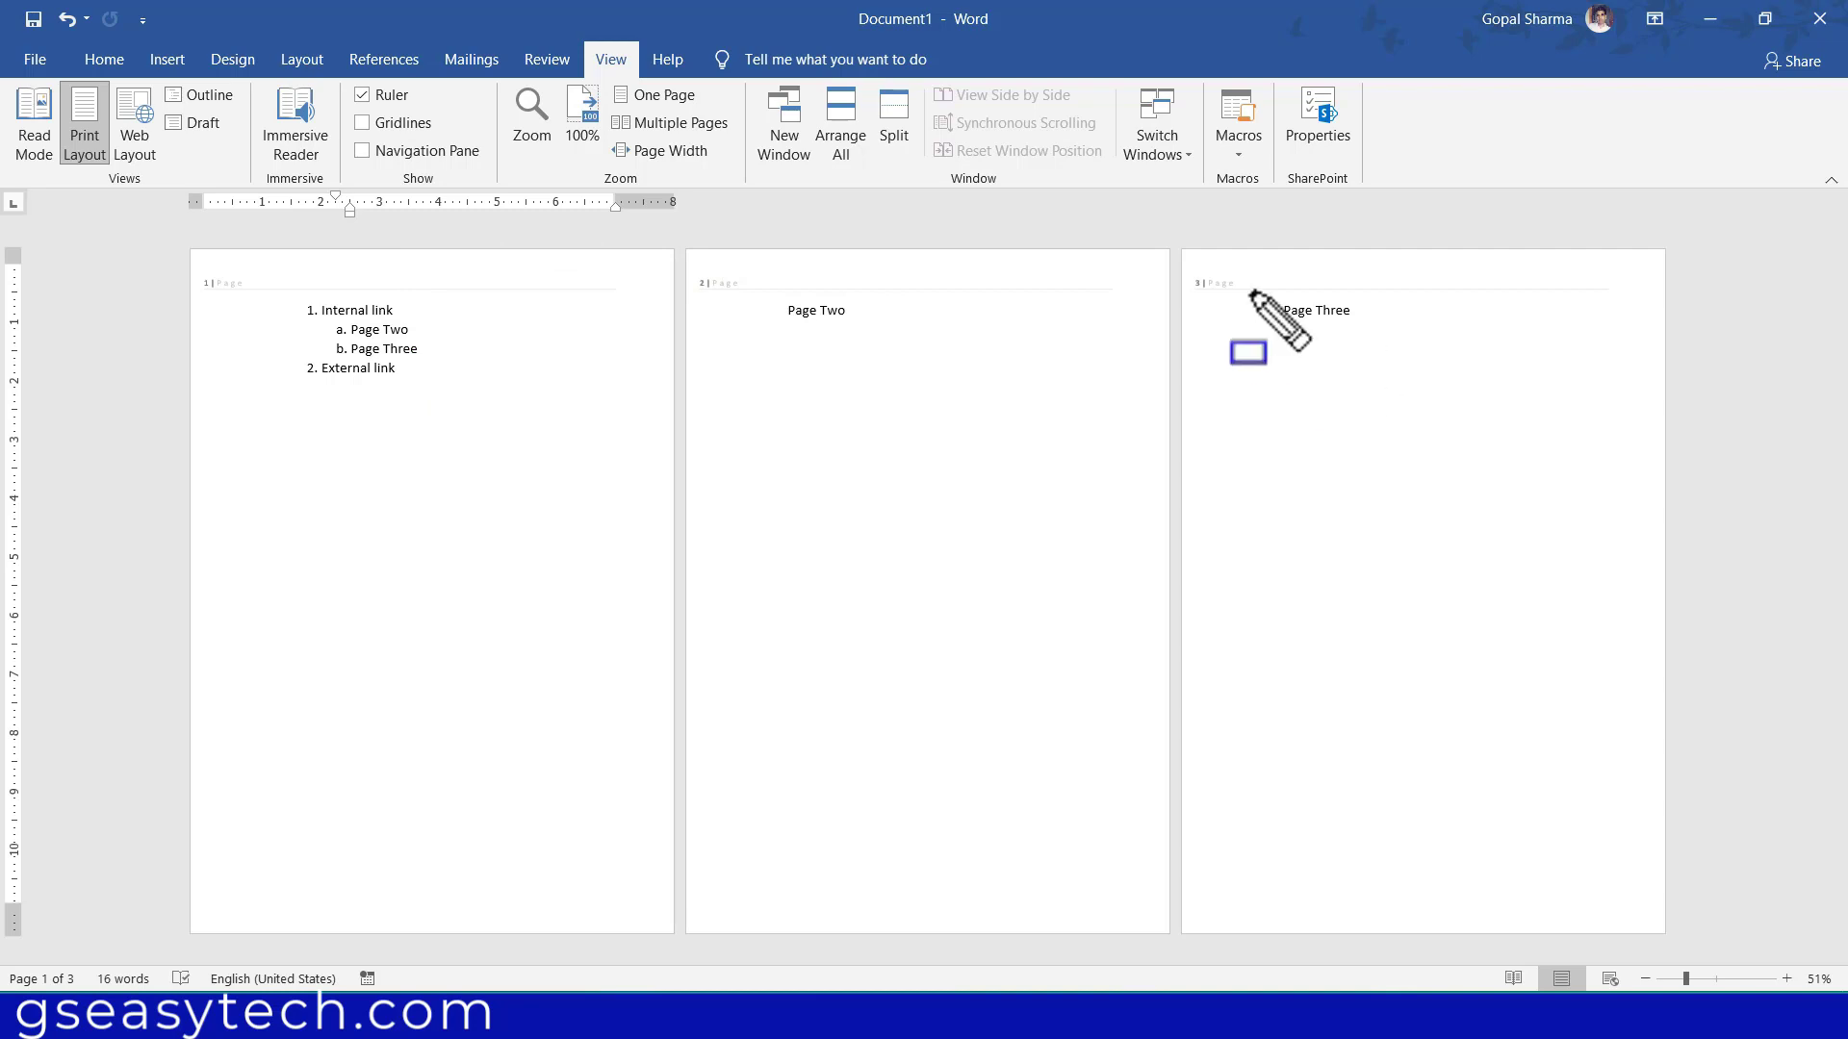
{"action": "left_click_drag", "start_coordinate": [1247, 286], "coordinate": [1415, 392]}
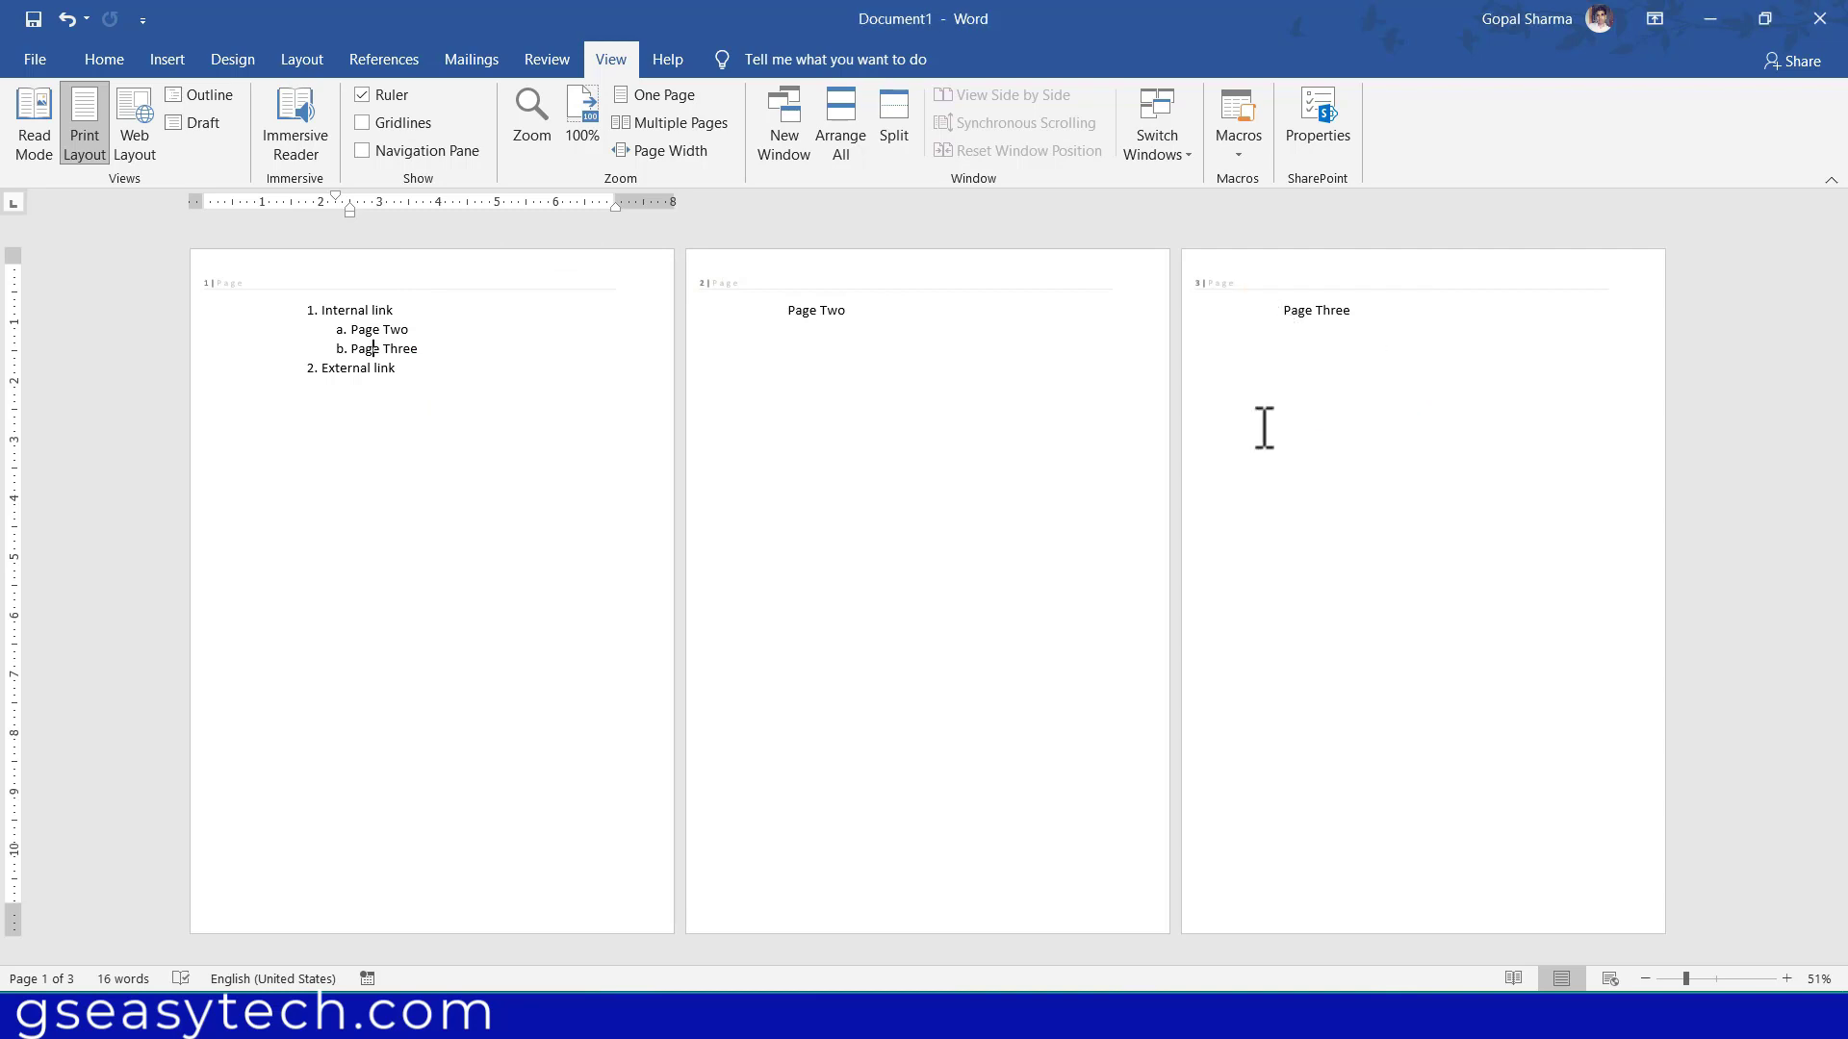
{"action": "left_click", "coordinate": [663, 96]}
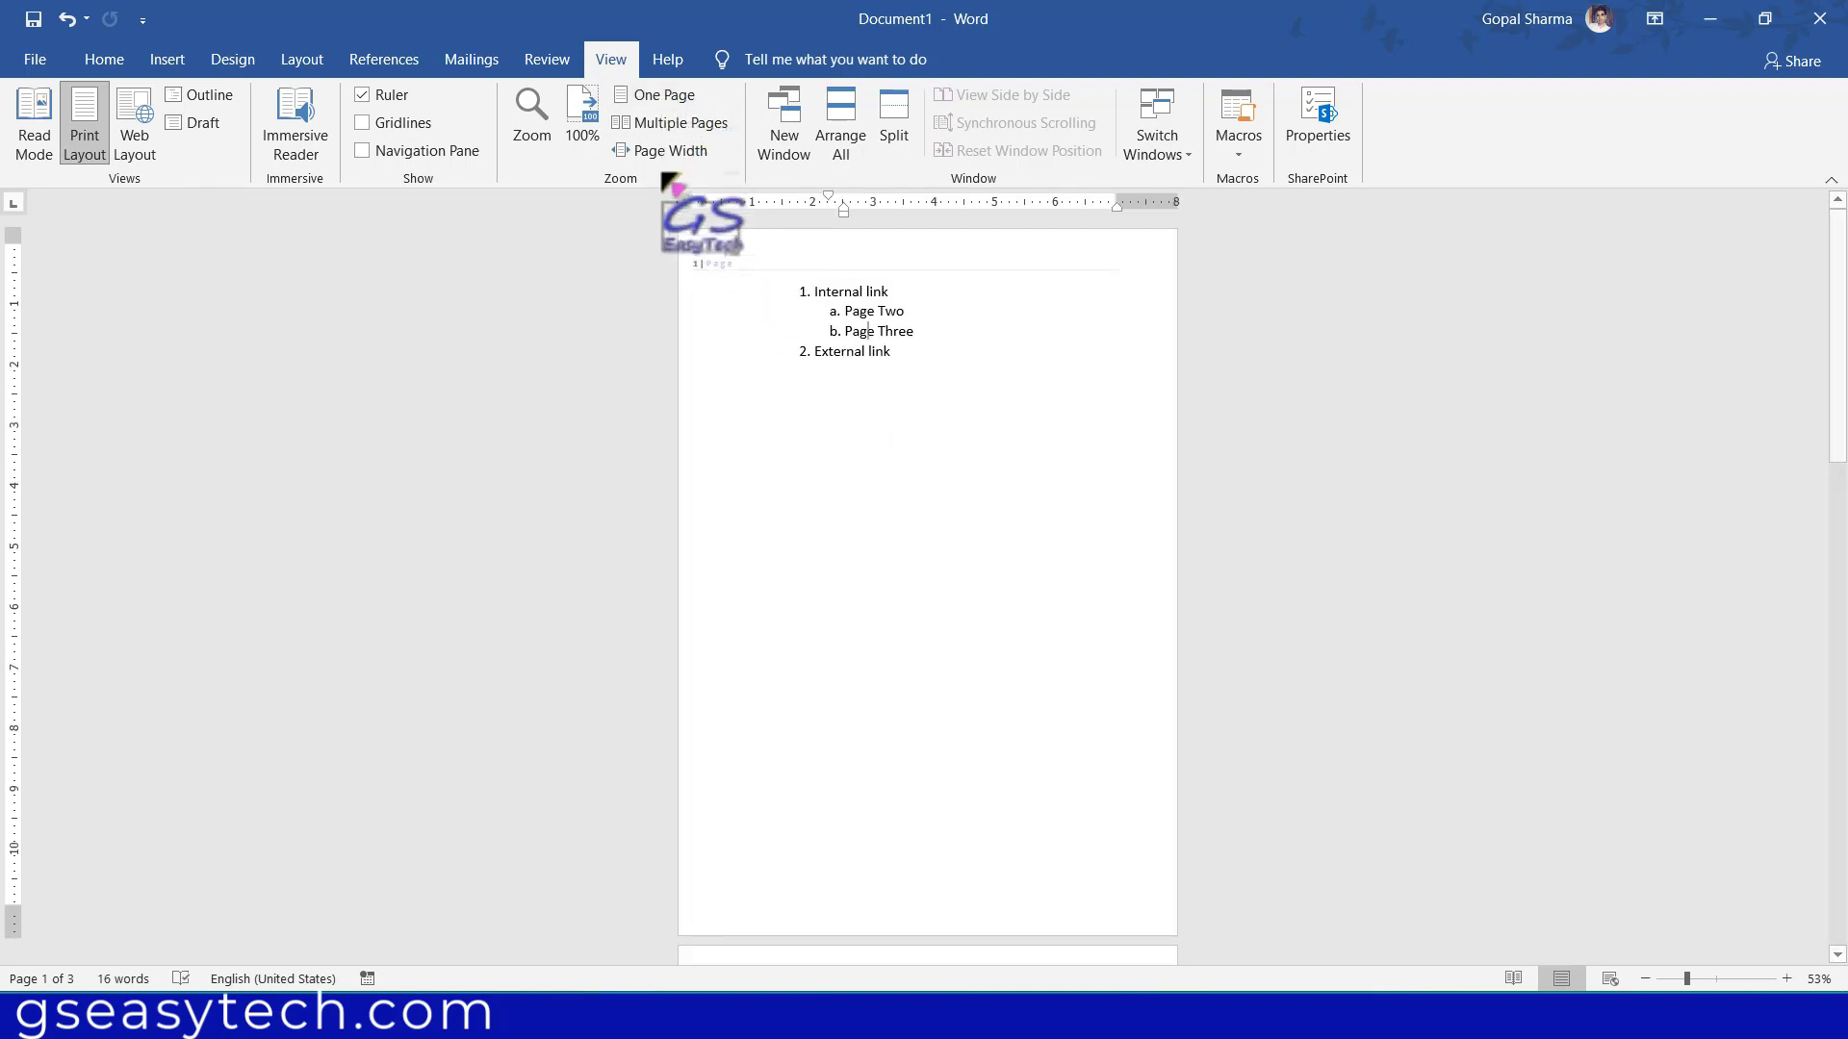
- Zoom to Page Width and scroll down to the Page Two heading on page 2
{"action": "left_click", "coordinate": [656, 163]}
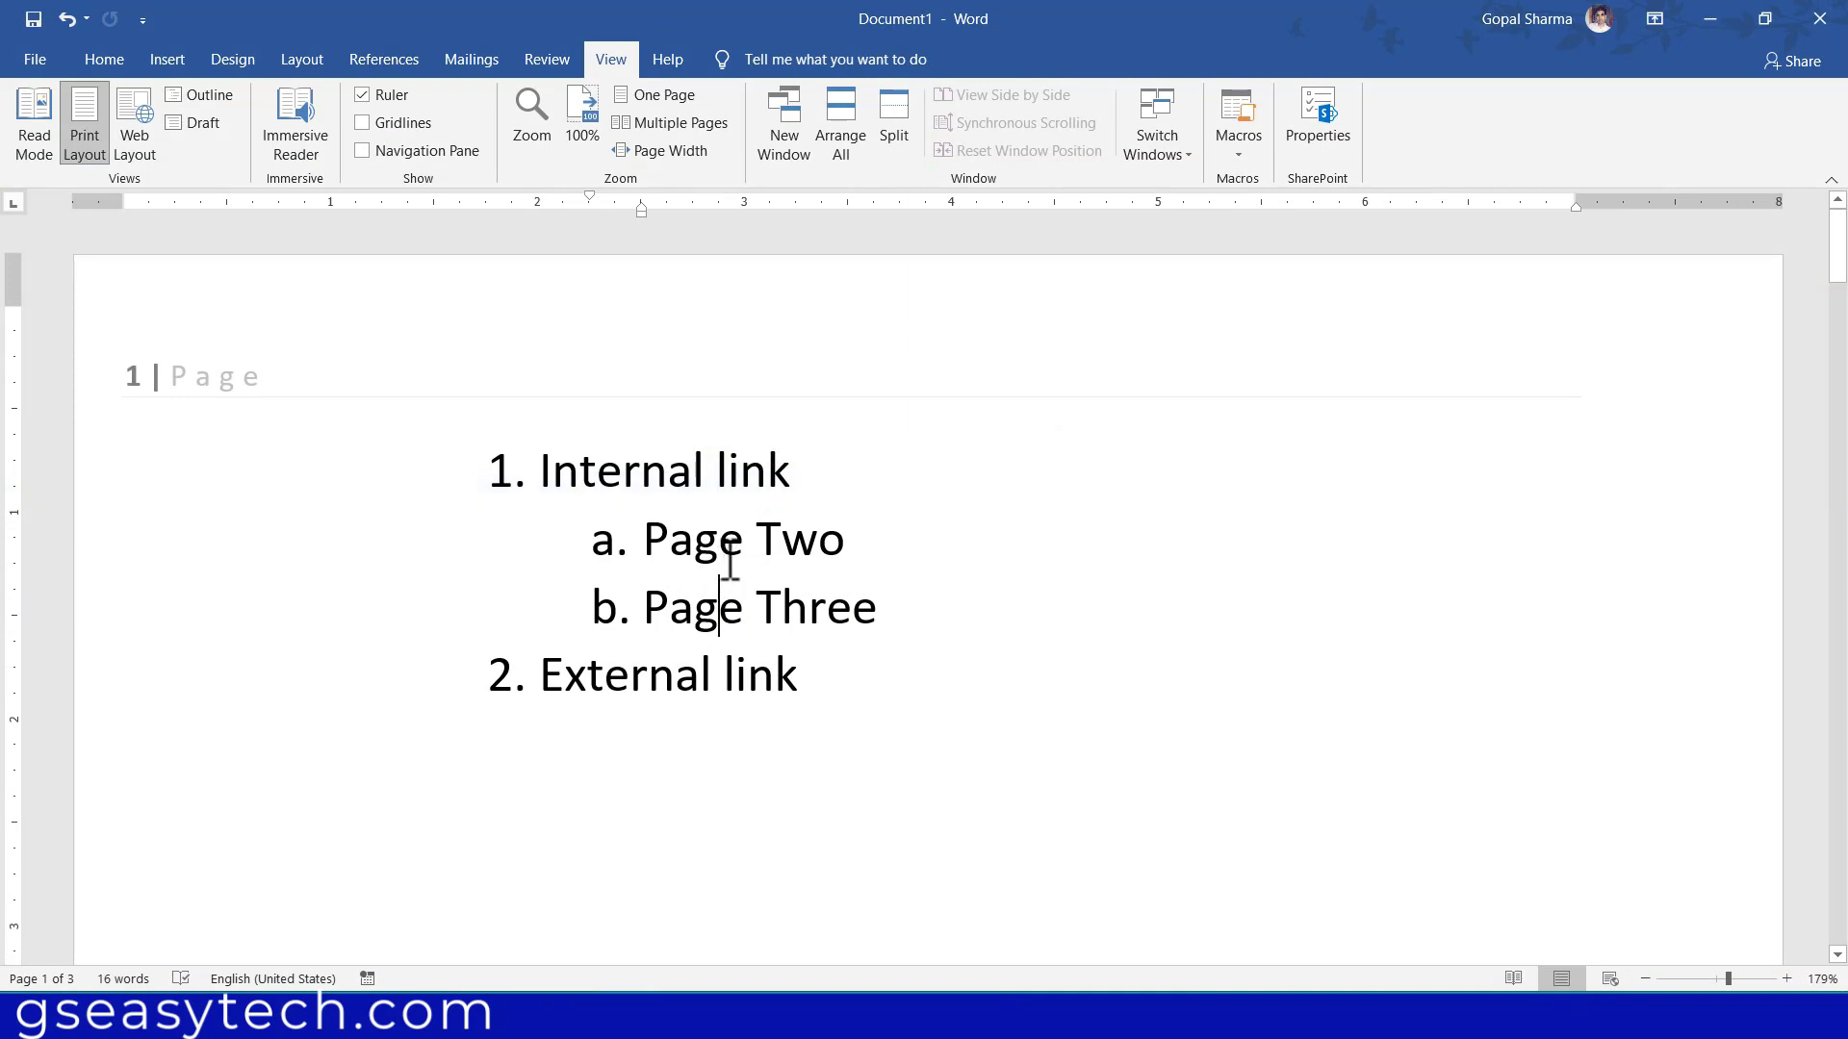
{"action": "scroll", "coordinate": [729, 563], "scroll_direction": "down", "scroll_amount": 1}
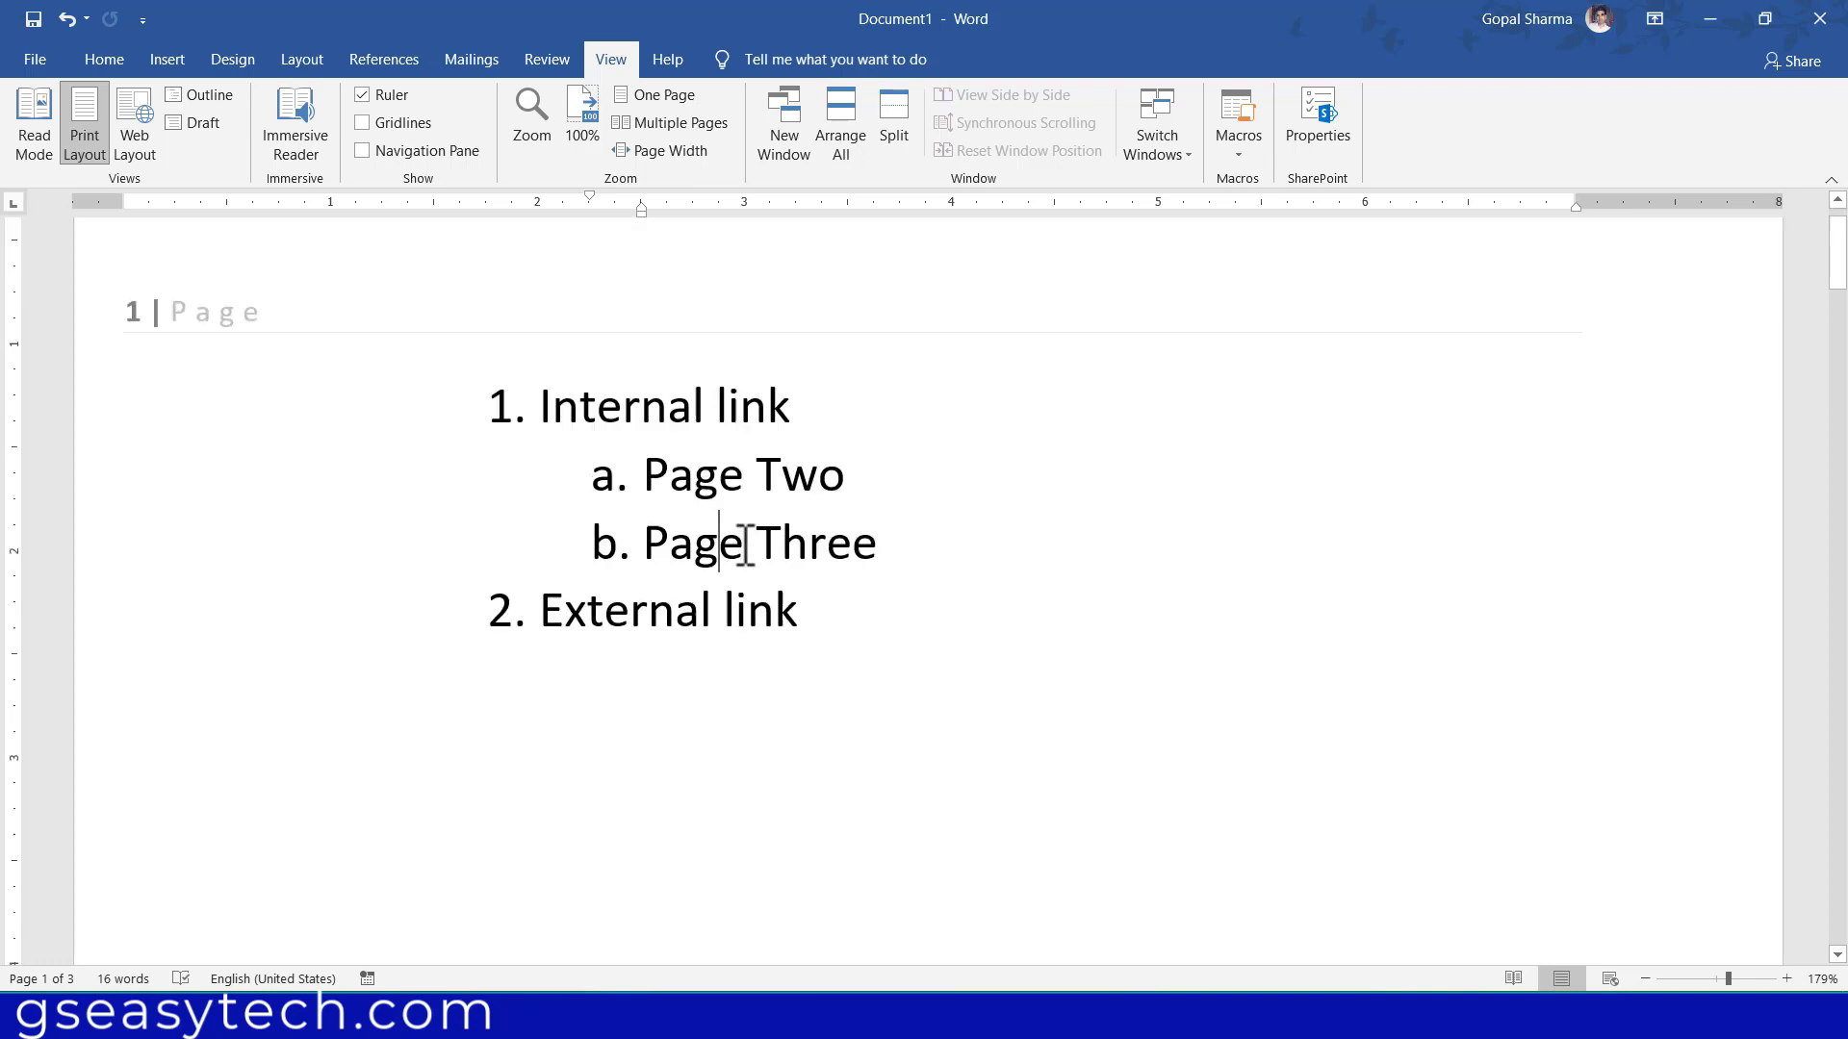
{"action": "scroll", "coordinate": [714, 545], "scroll_direction": "down", "scroll_amount": 5}
{"action": "scroll", "coordinate": [742, 545], "scroll_direction": "down", "scroll_amount": 5}
{"action": "scroll", "coordinate": [742, 544], "scroll_direction": "down", "scroll_amount": 5}
{"action": "scroll", "coordinate": [742, 544], "scroll_direction": "down", "scroll_amount": 5}
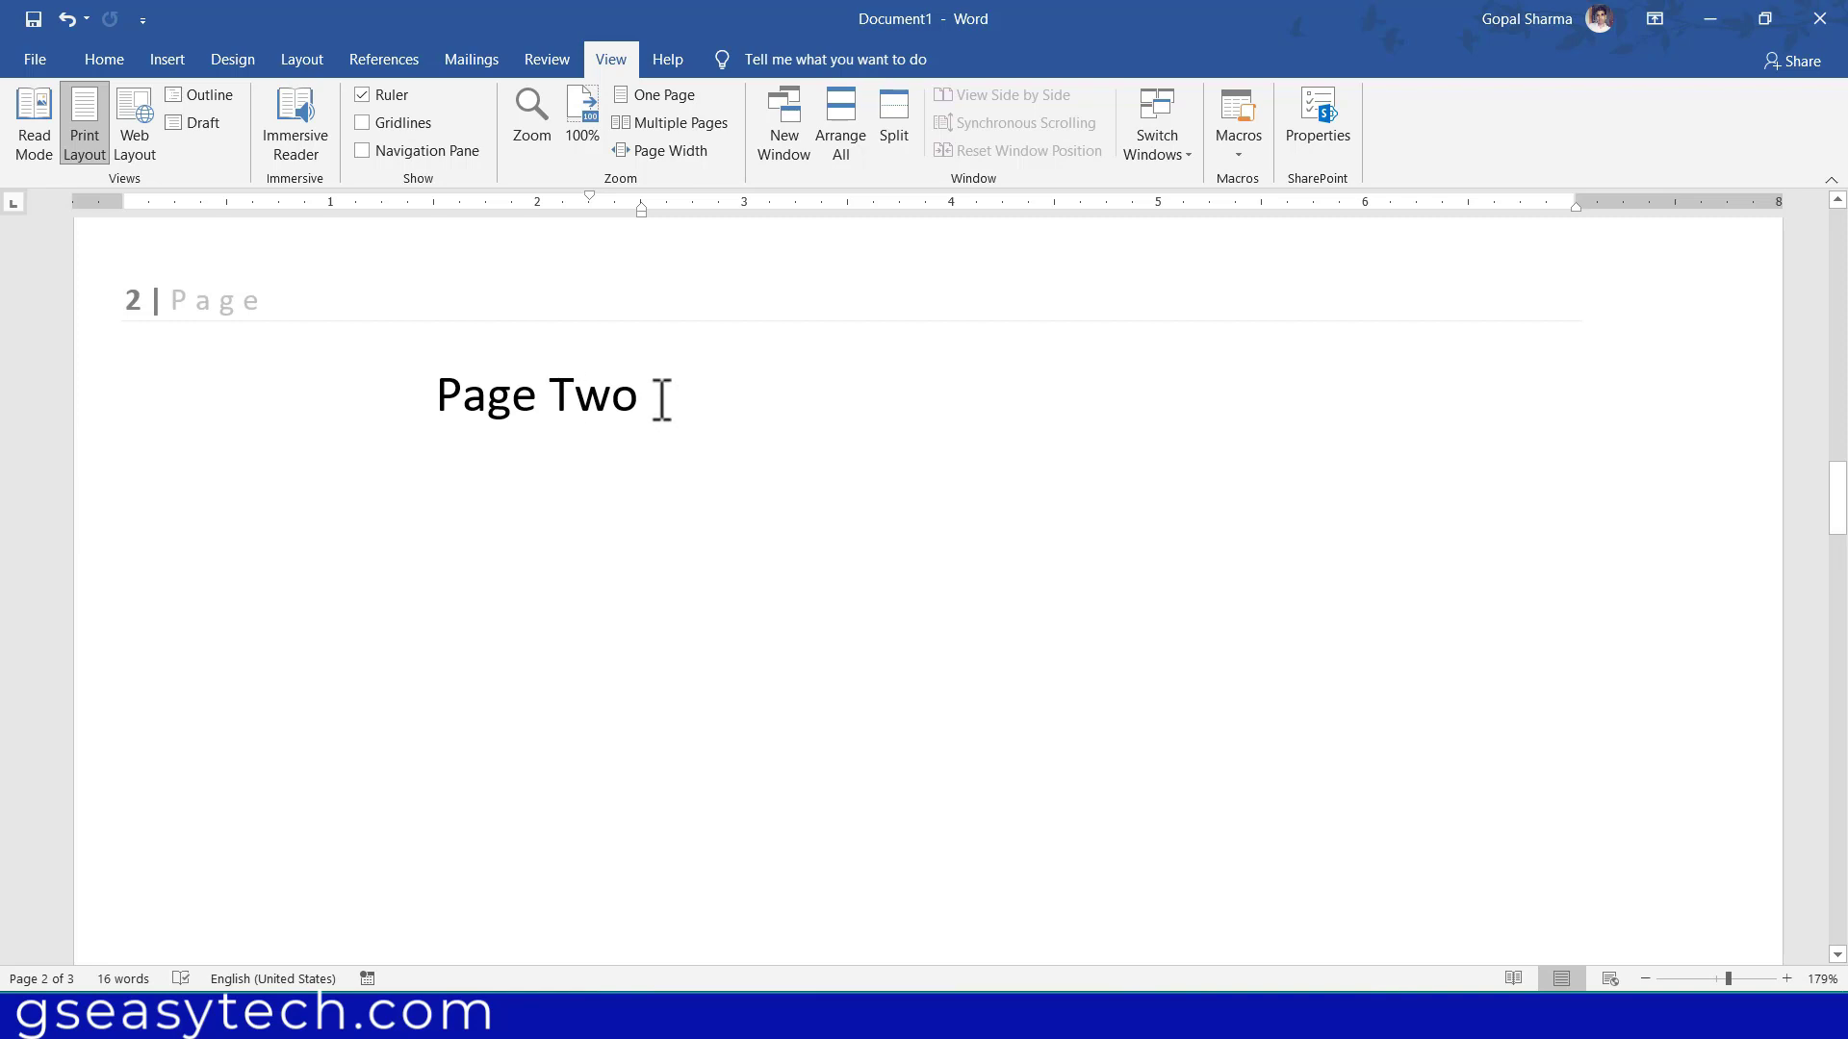
- Select the Page Two heading and add a bookmark named 'page2'
{"action": "left_click_drag", "start_coordinate": [610, 395], "coordinate": [452, 394]}
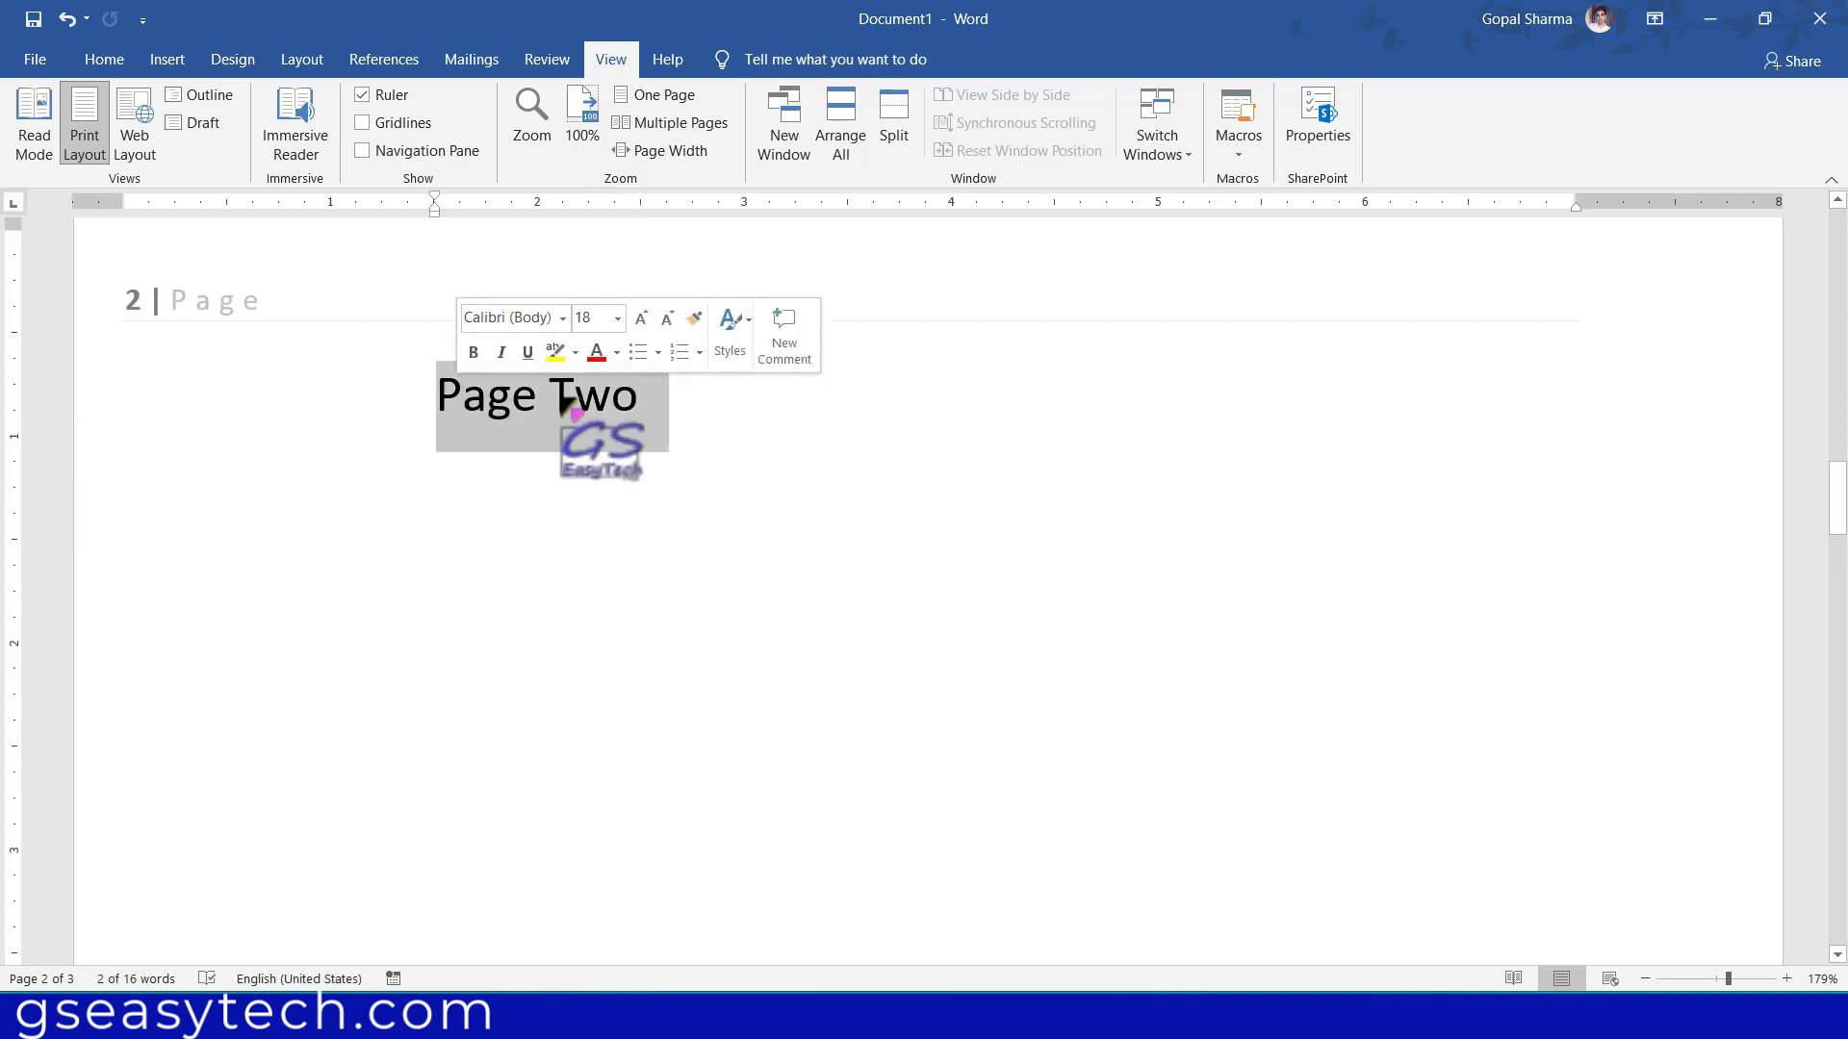
{"action": "left_click", "coordinate": [168, 59]}
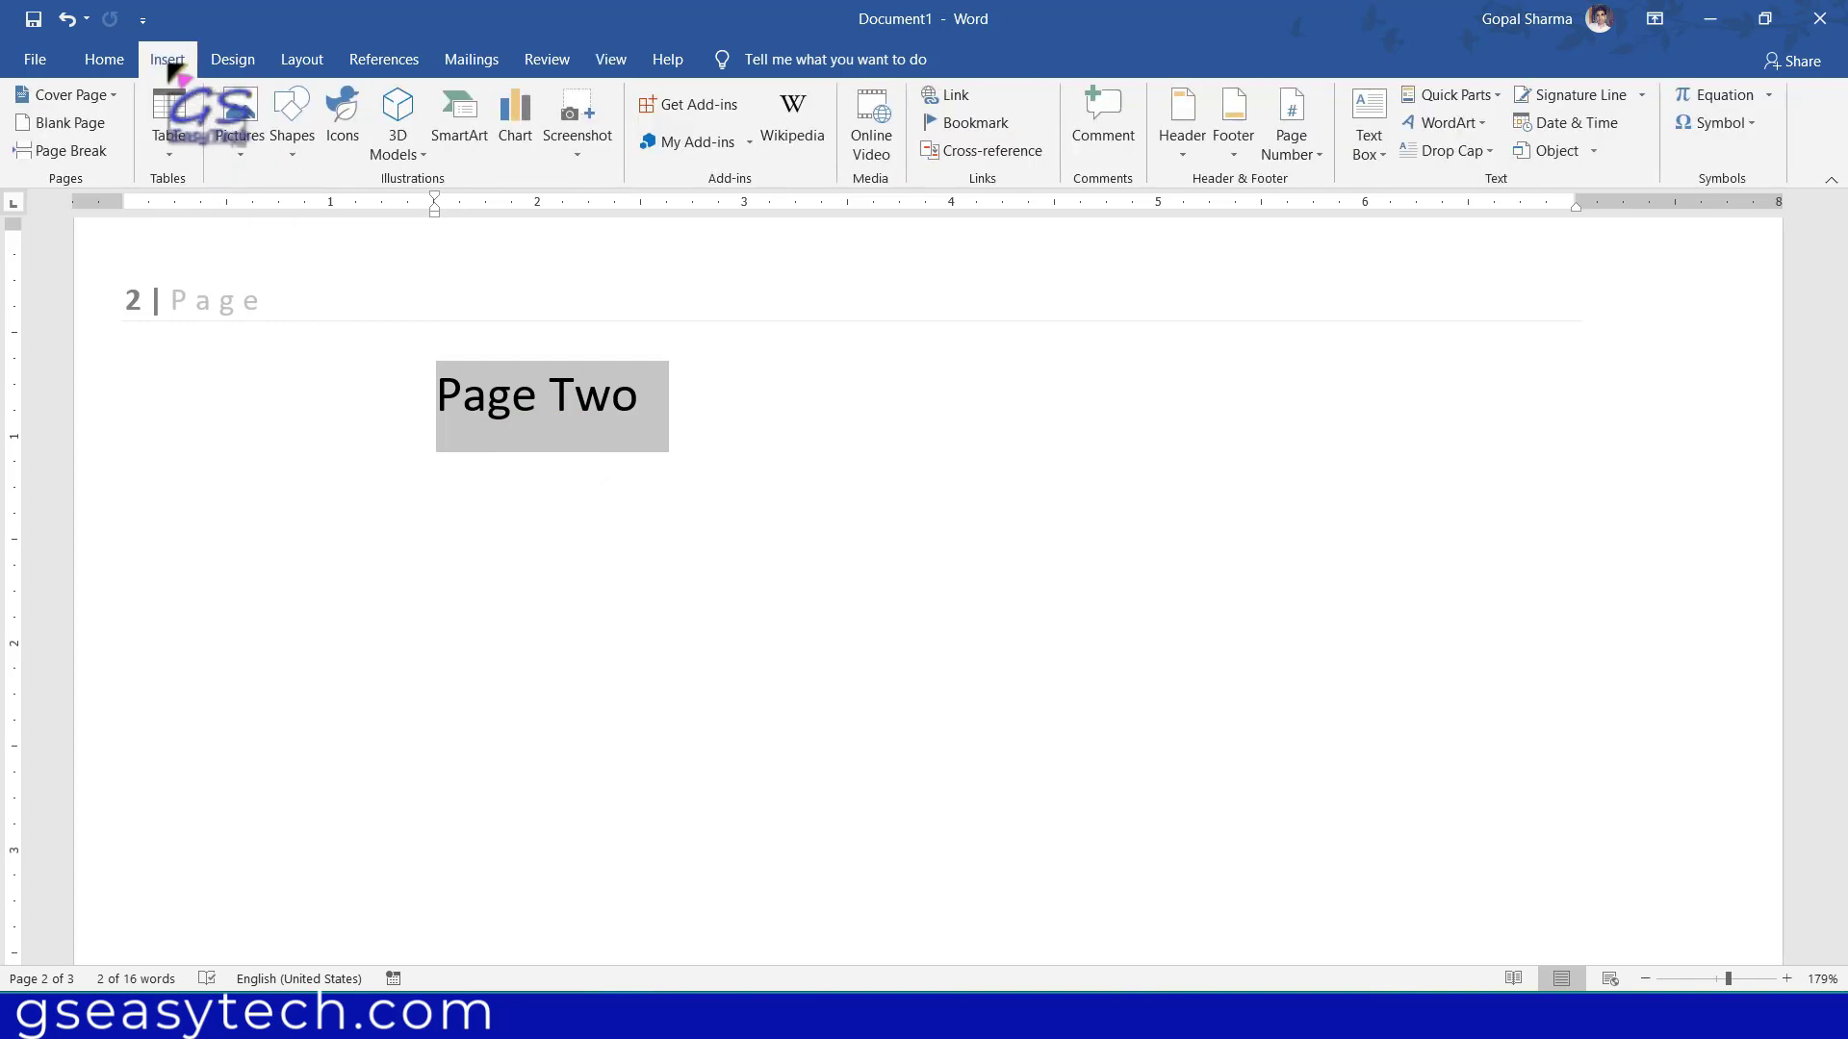
{"action": "left_click", "coordinate": [955, 123]}
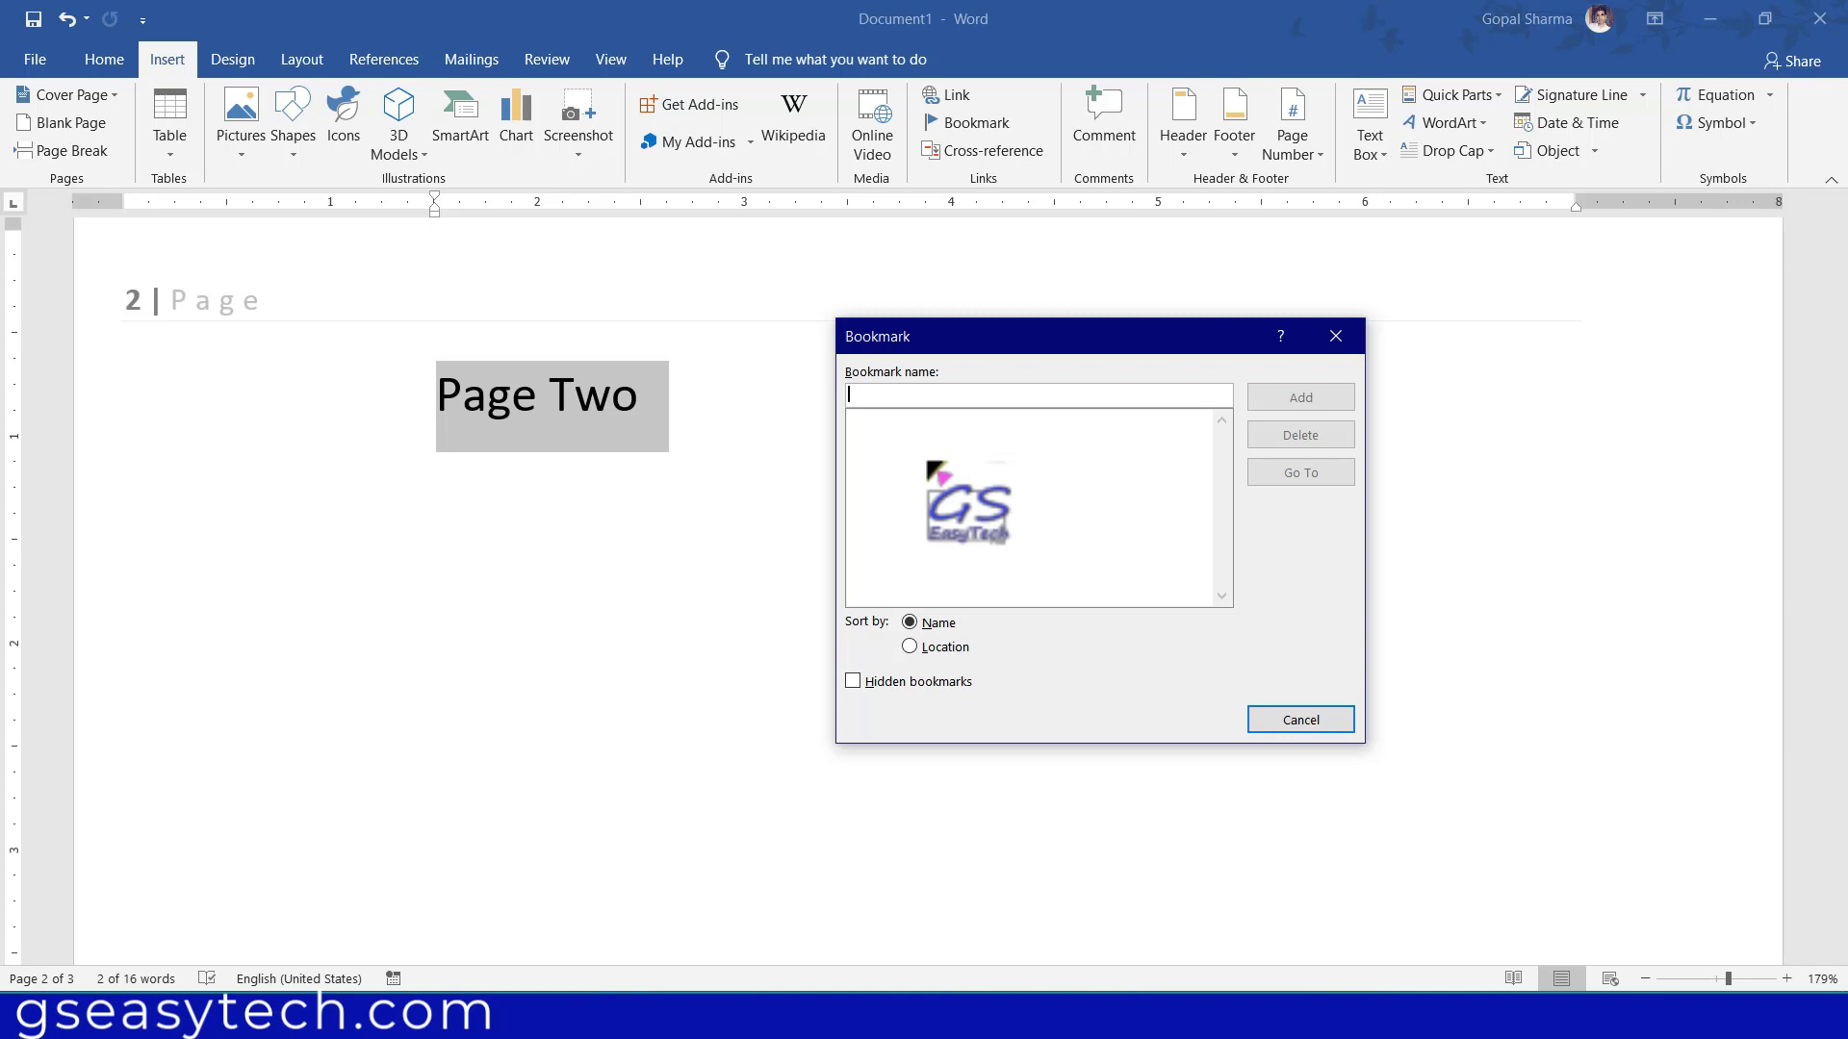
{"action": "type", "text": "page2"}
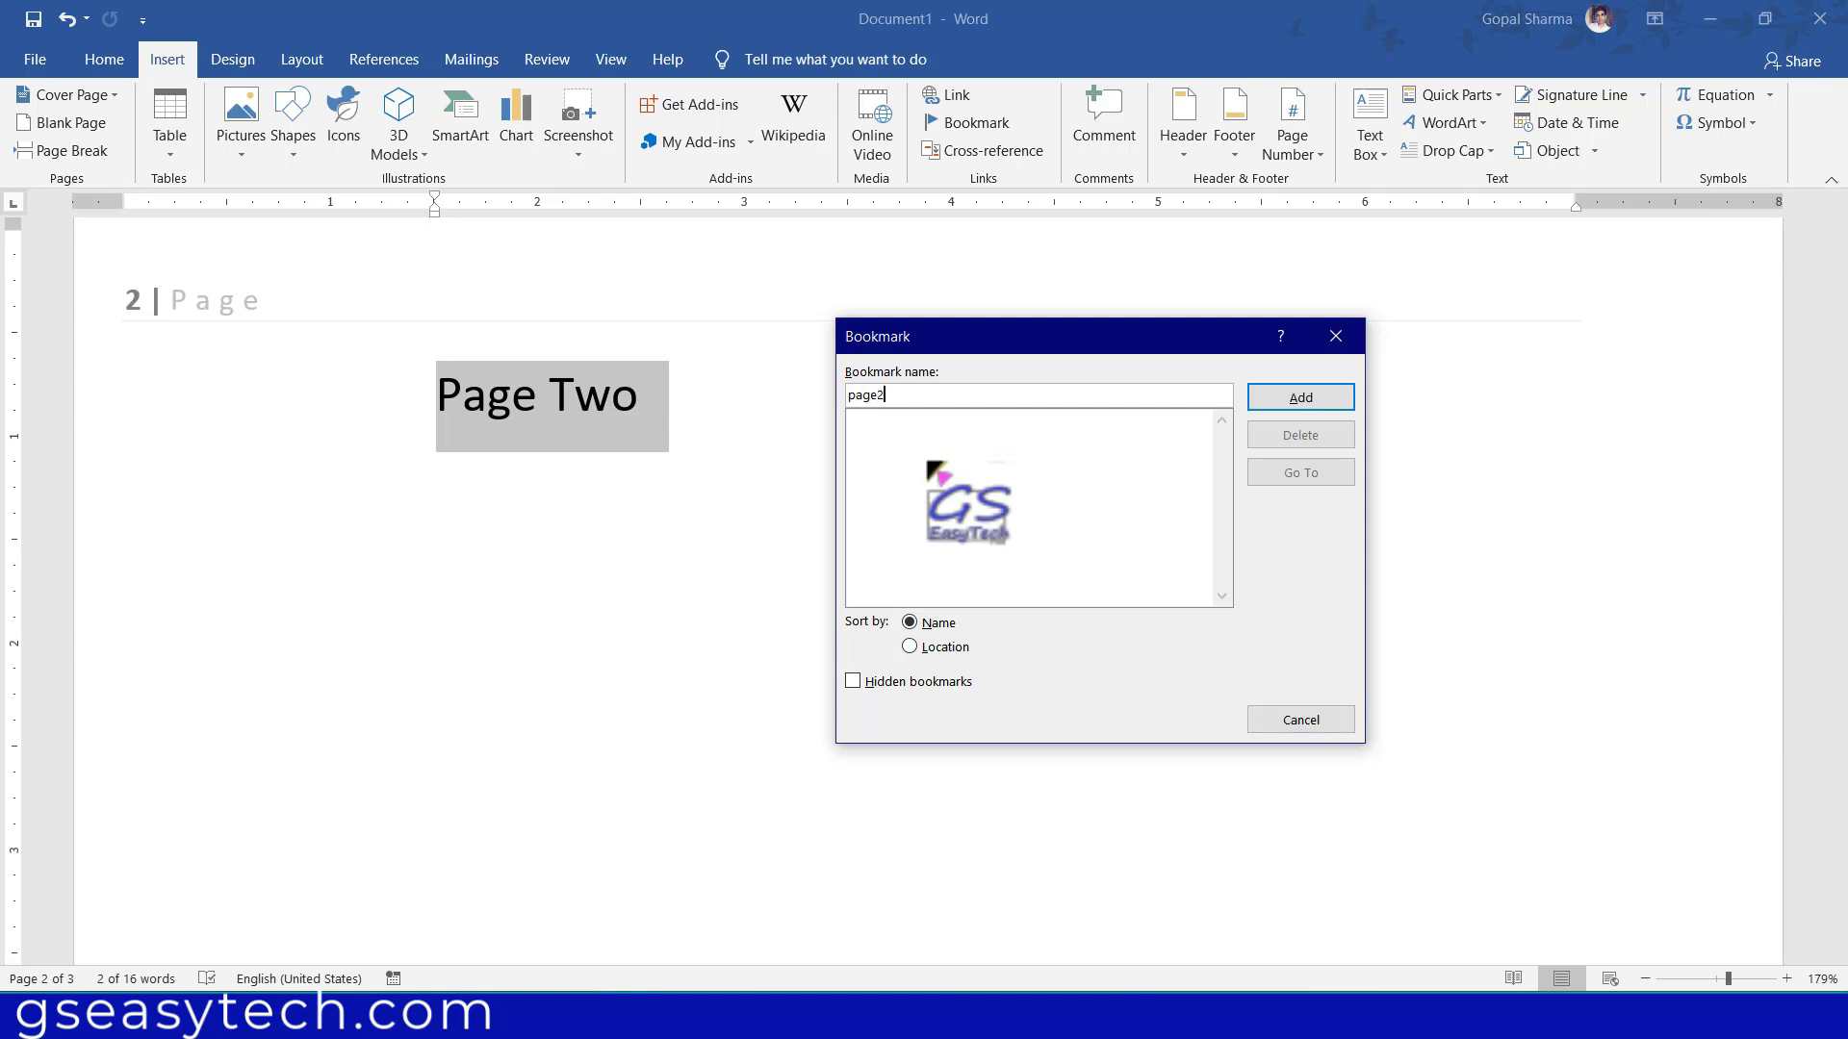
{"action": "left_click", "coordinate": [1300, 398]}
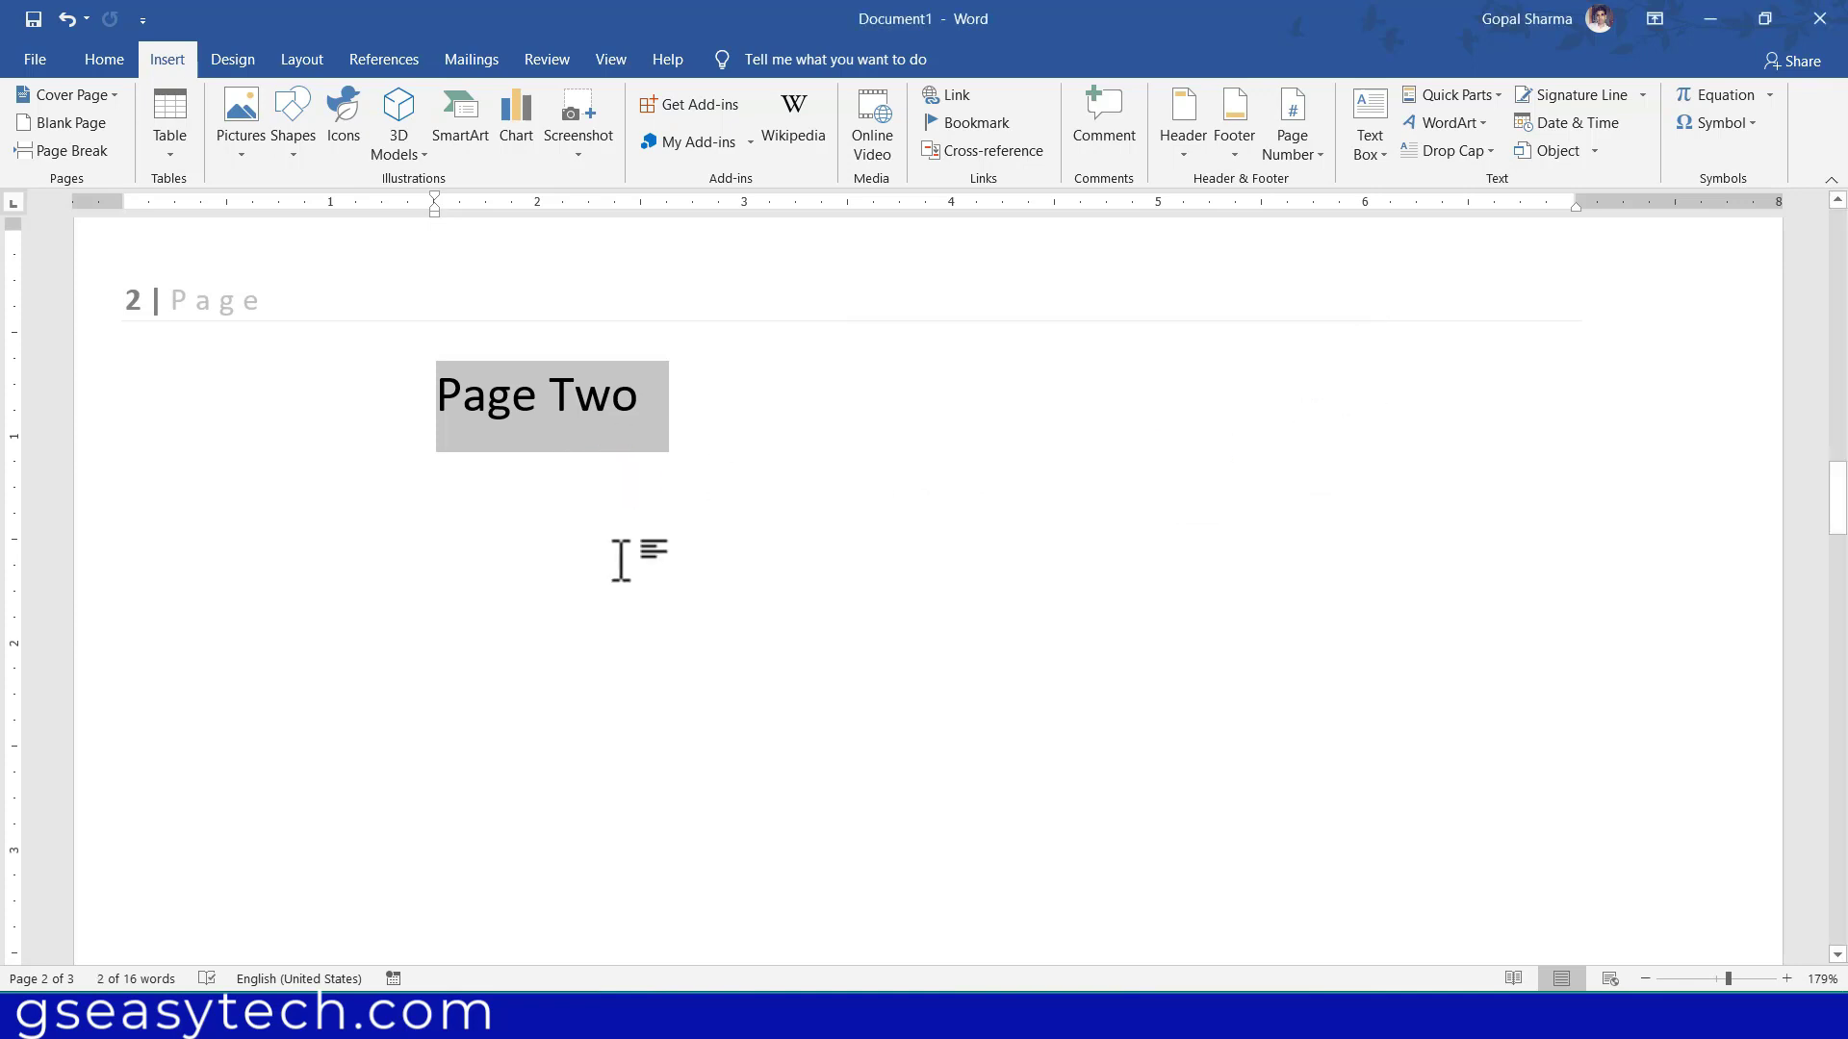
- Bookmark the Page Three heading on page 3 as 'page3'
{"action": "scroll", "coordinate": [703, 544], "scroll_direction": "down", "scroll_amount": 5}
{"action": "scroll", "coordinate": [703, 545], "scroll_direction": "down", "scroll_amount": 5}
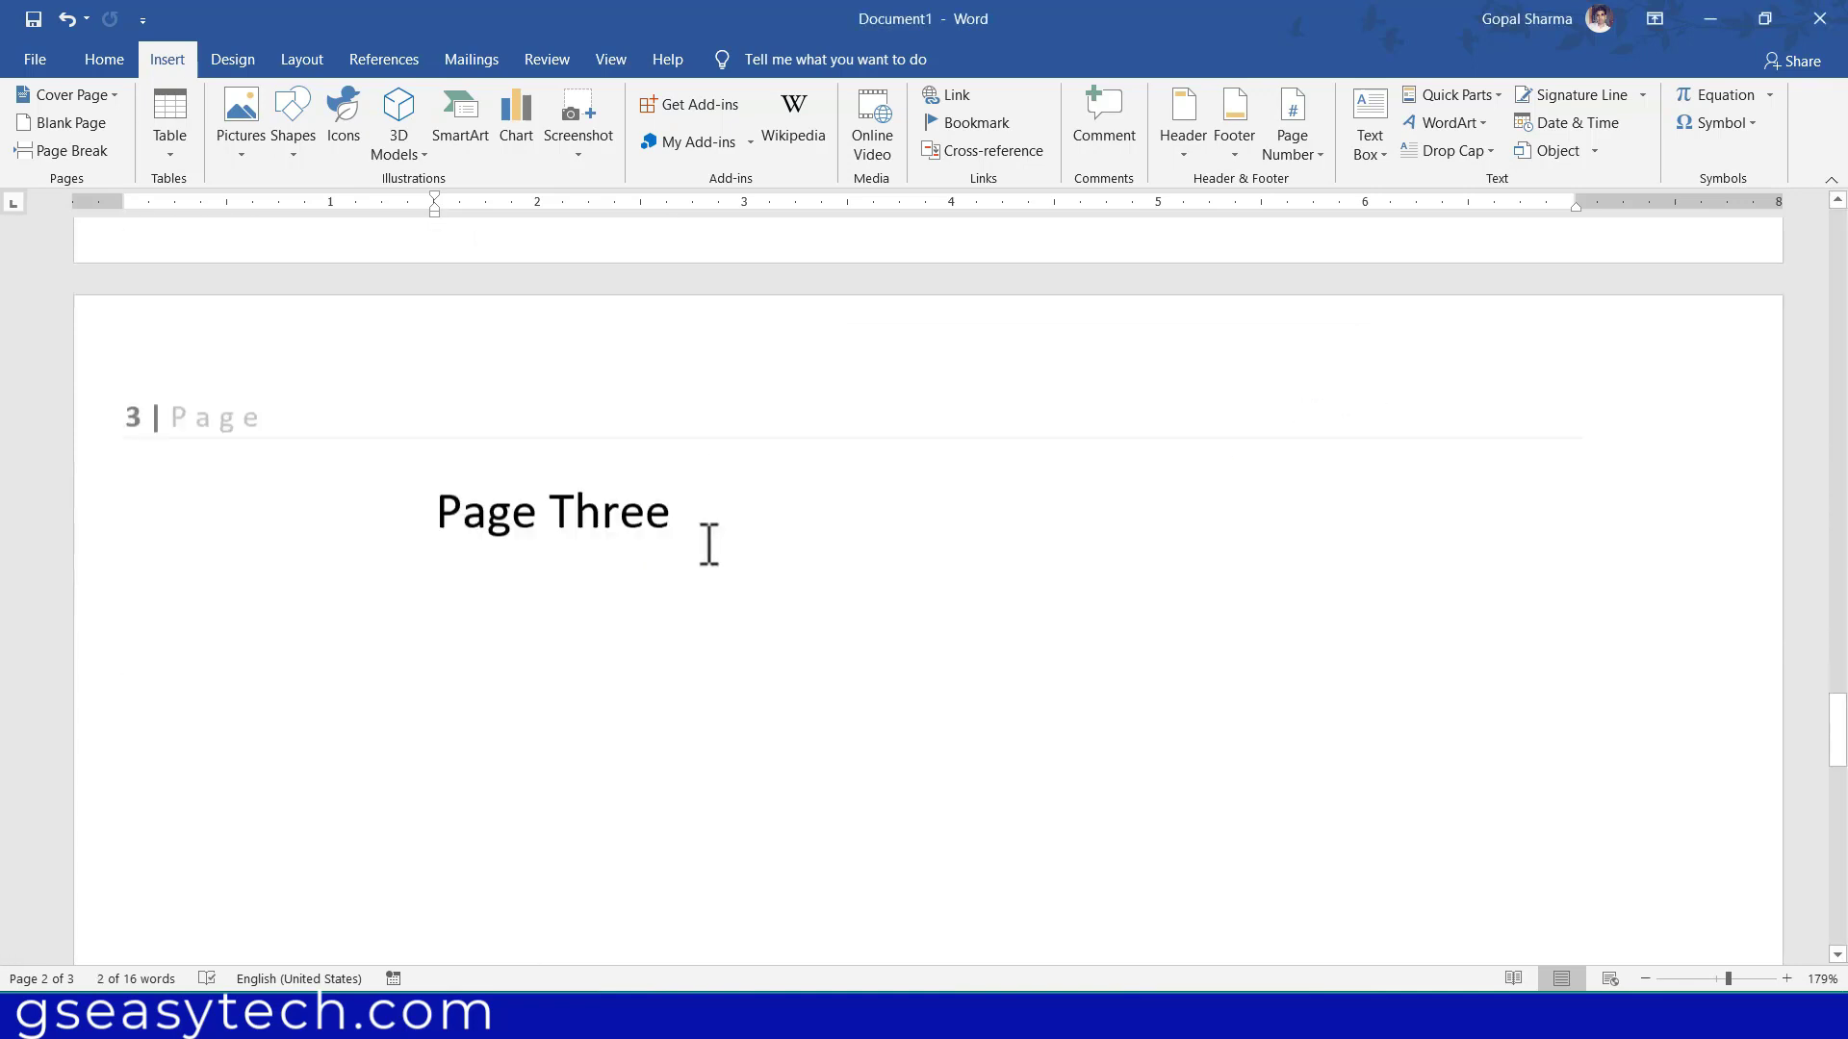
{"action": "scroll", "coordinate": [702, 544], "scroll_direction": "up", "scroll_amount": 3}
{"action": "scroll", "coordinate": [700, 550], "scroll_direction": "down", "scroll_amount": 3}
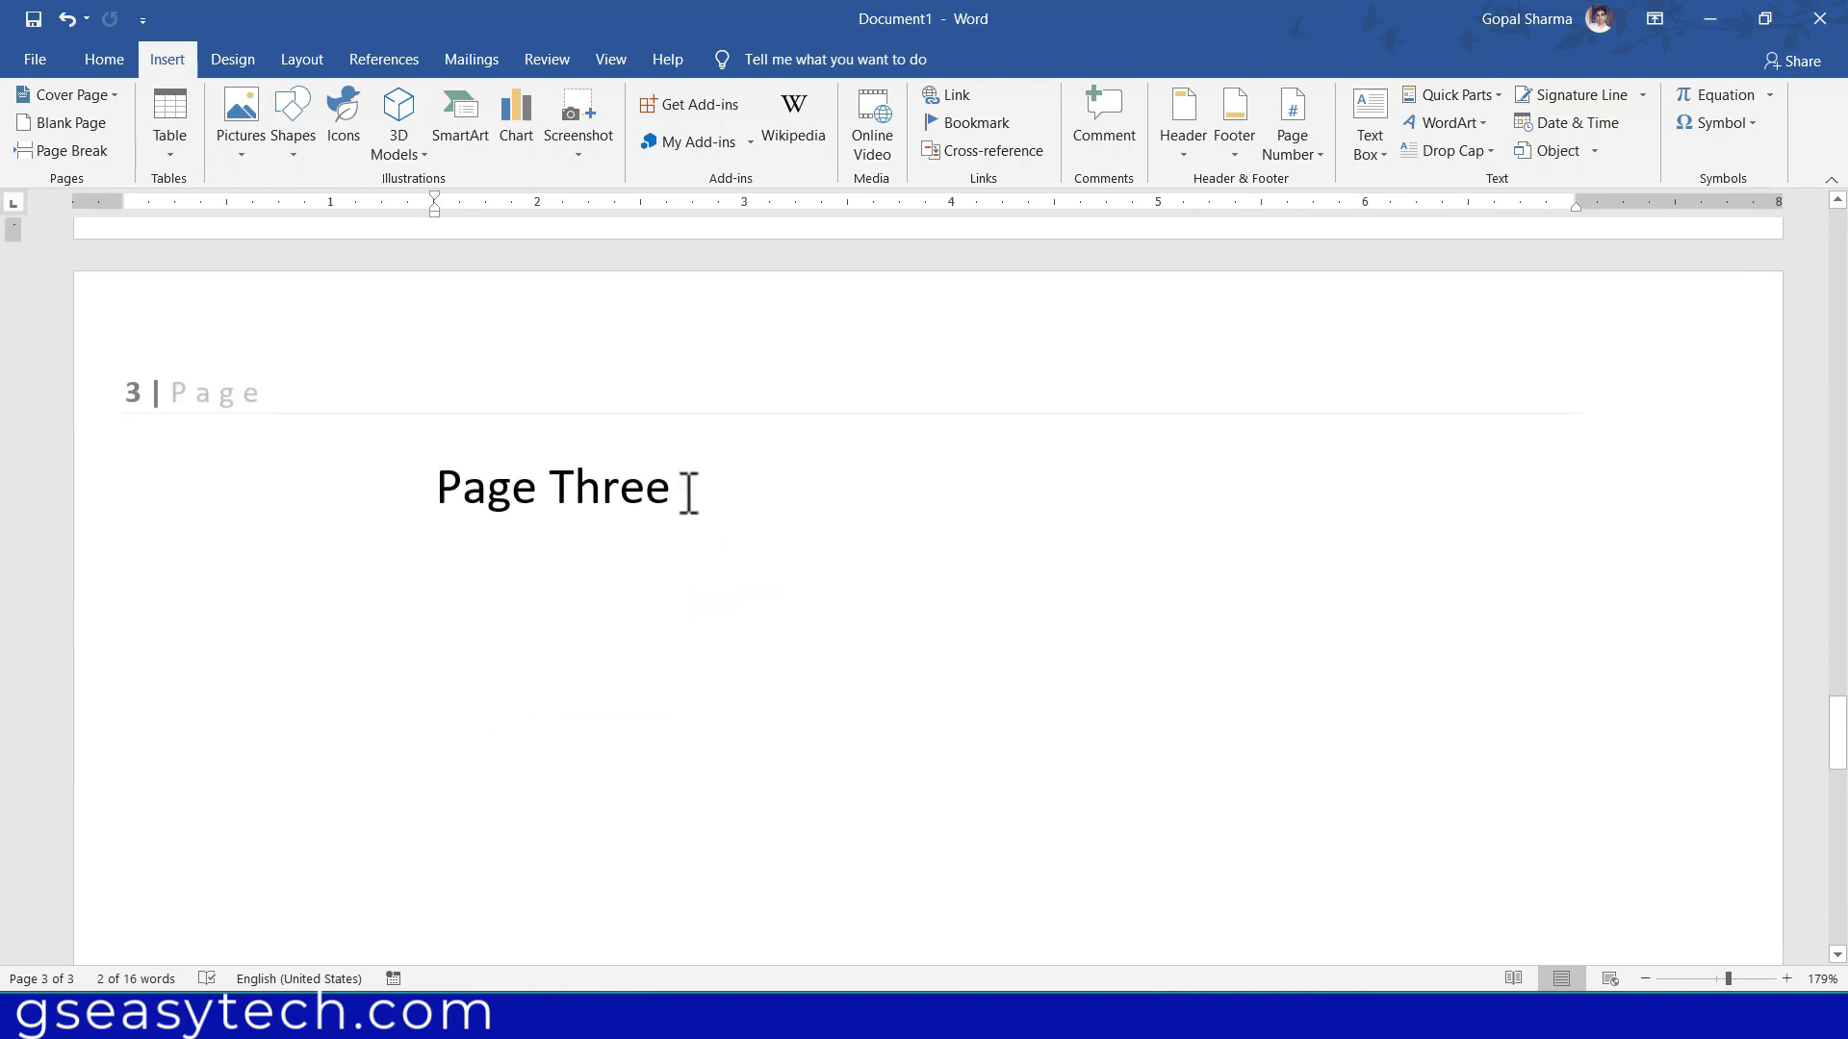
{"action": "left_click_drag", "start_coordinate": [689, 492], "coordinate": [438, 489]}
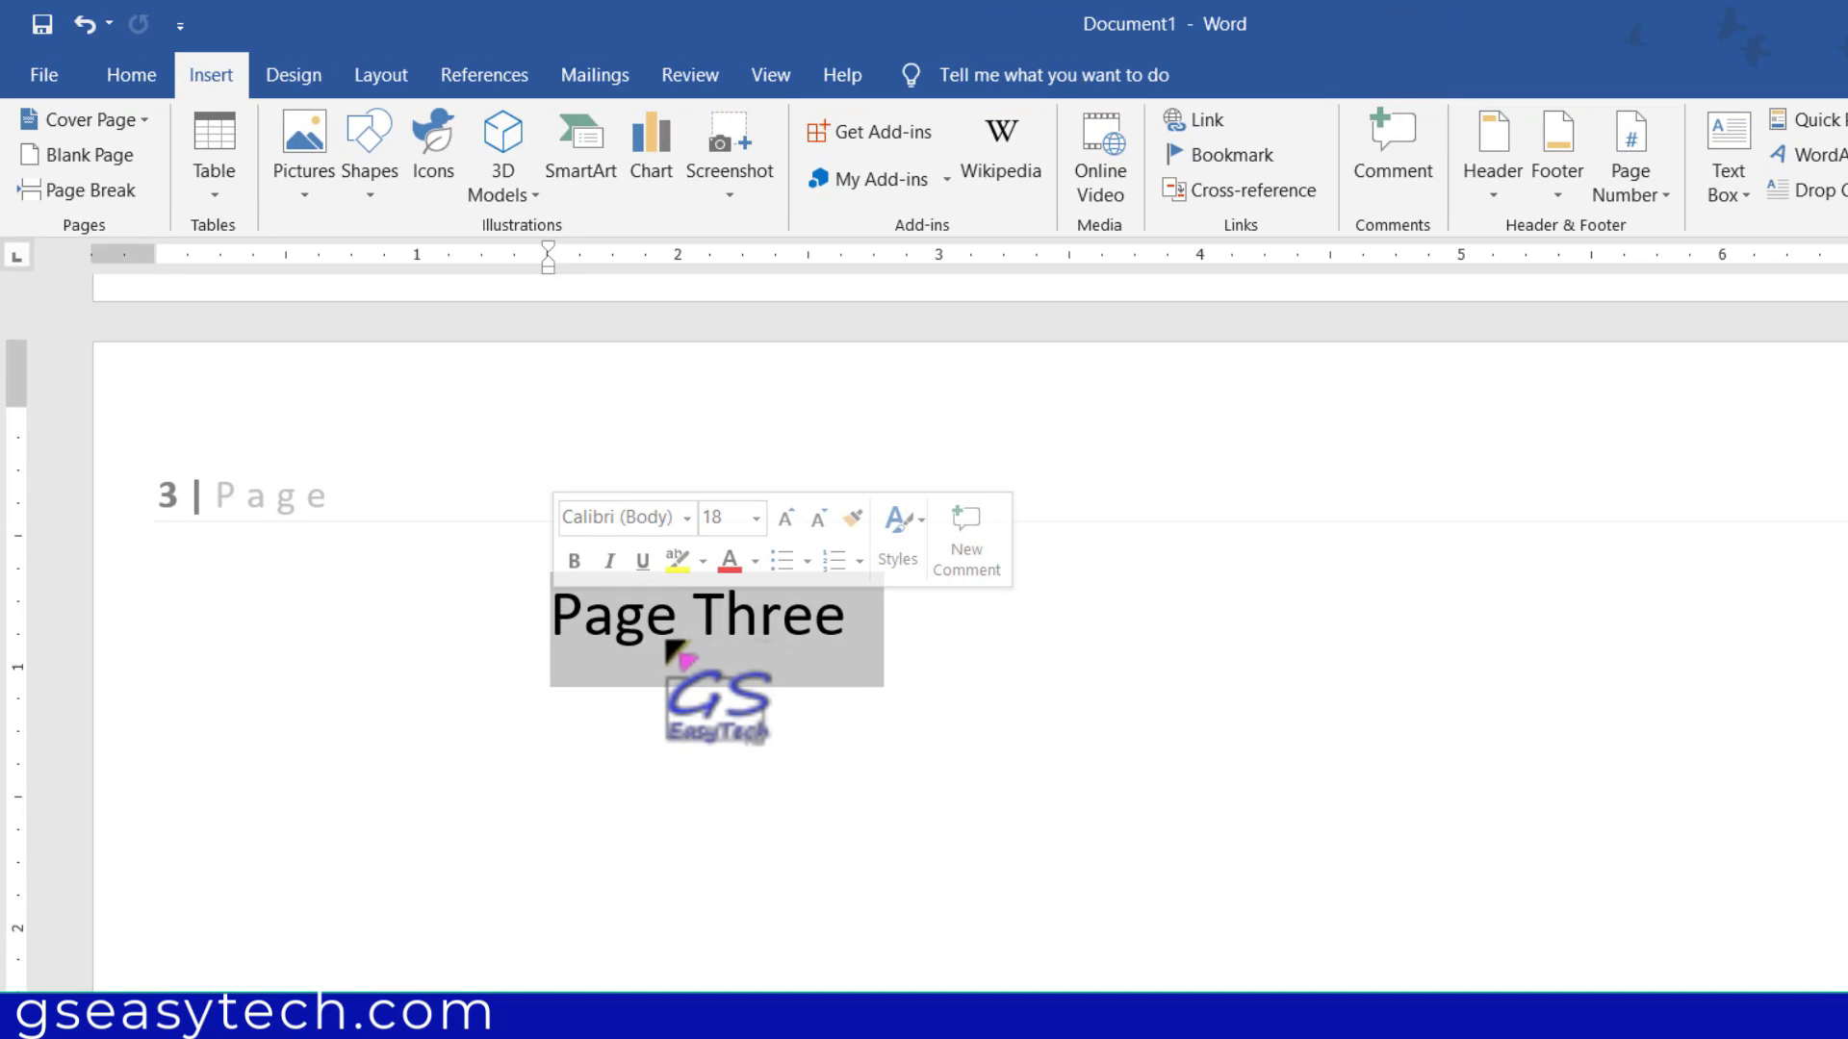
{"action": "left_click", "coordinate": [1214, 156]}
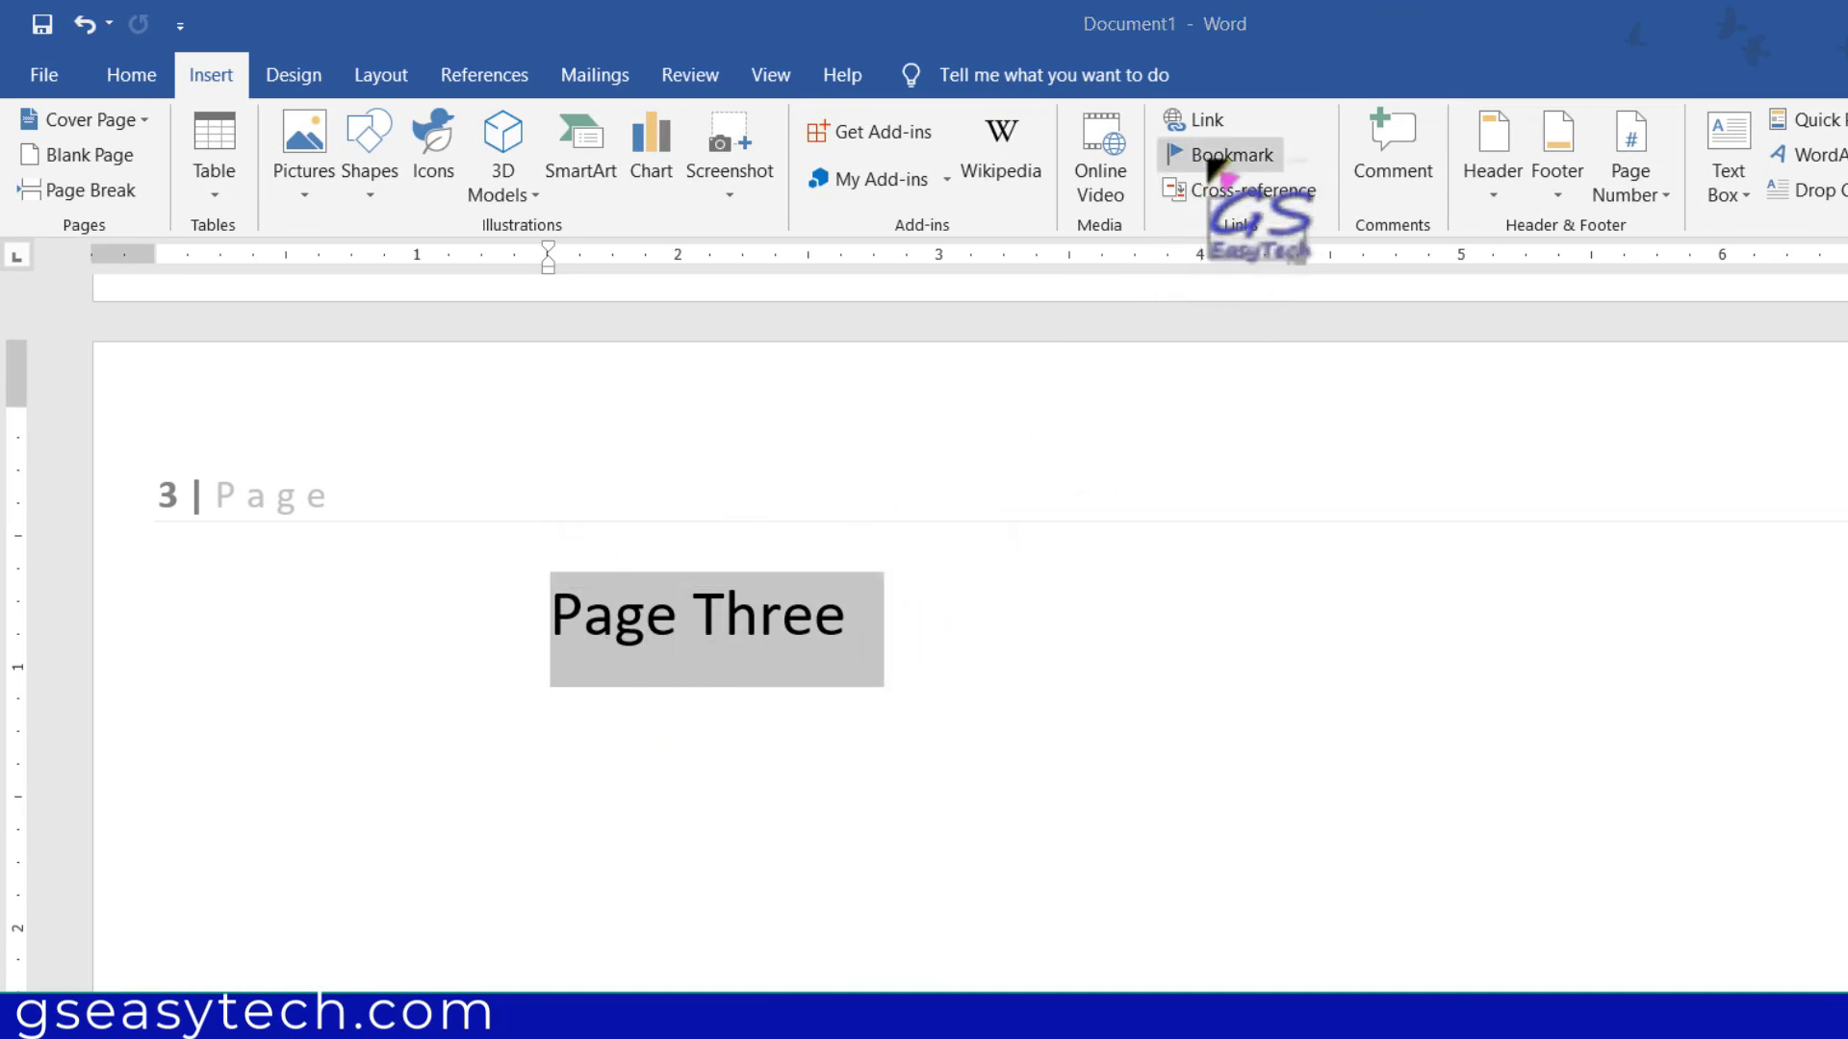
{"action": "left_click", "coordinate": [1148, 498]}
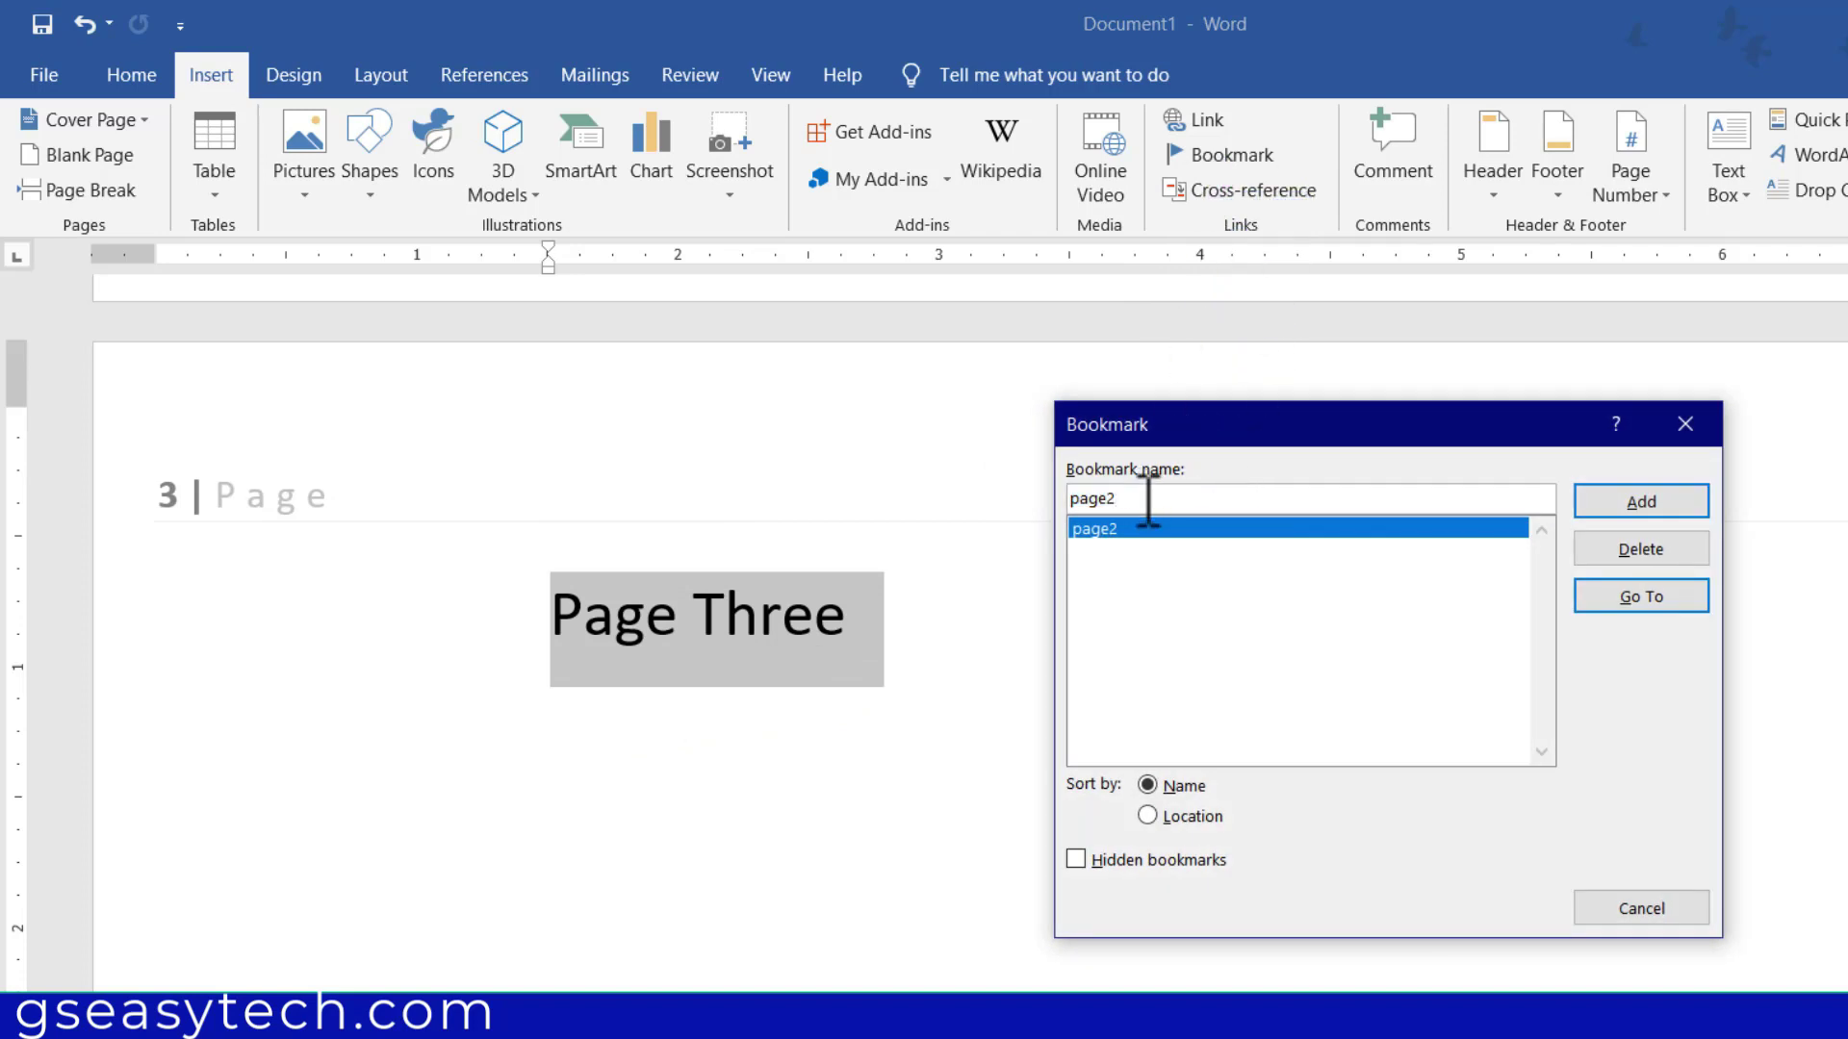
{"action": "key", "text": "BackSpace"}
{"action": "type", "text": "3"}
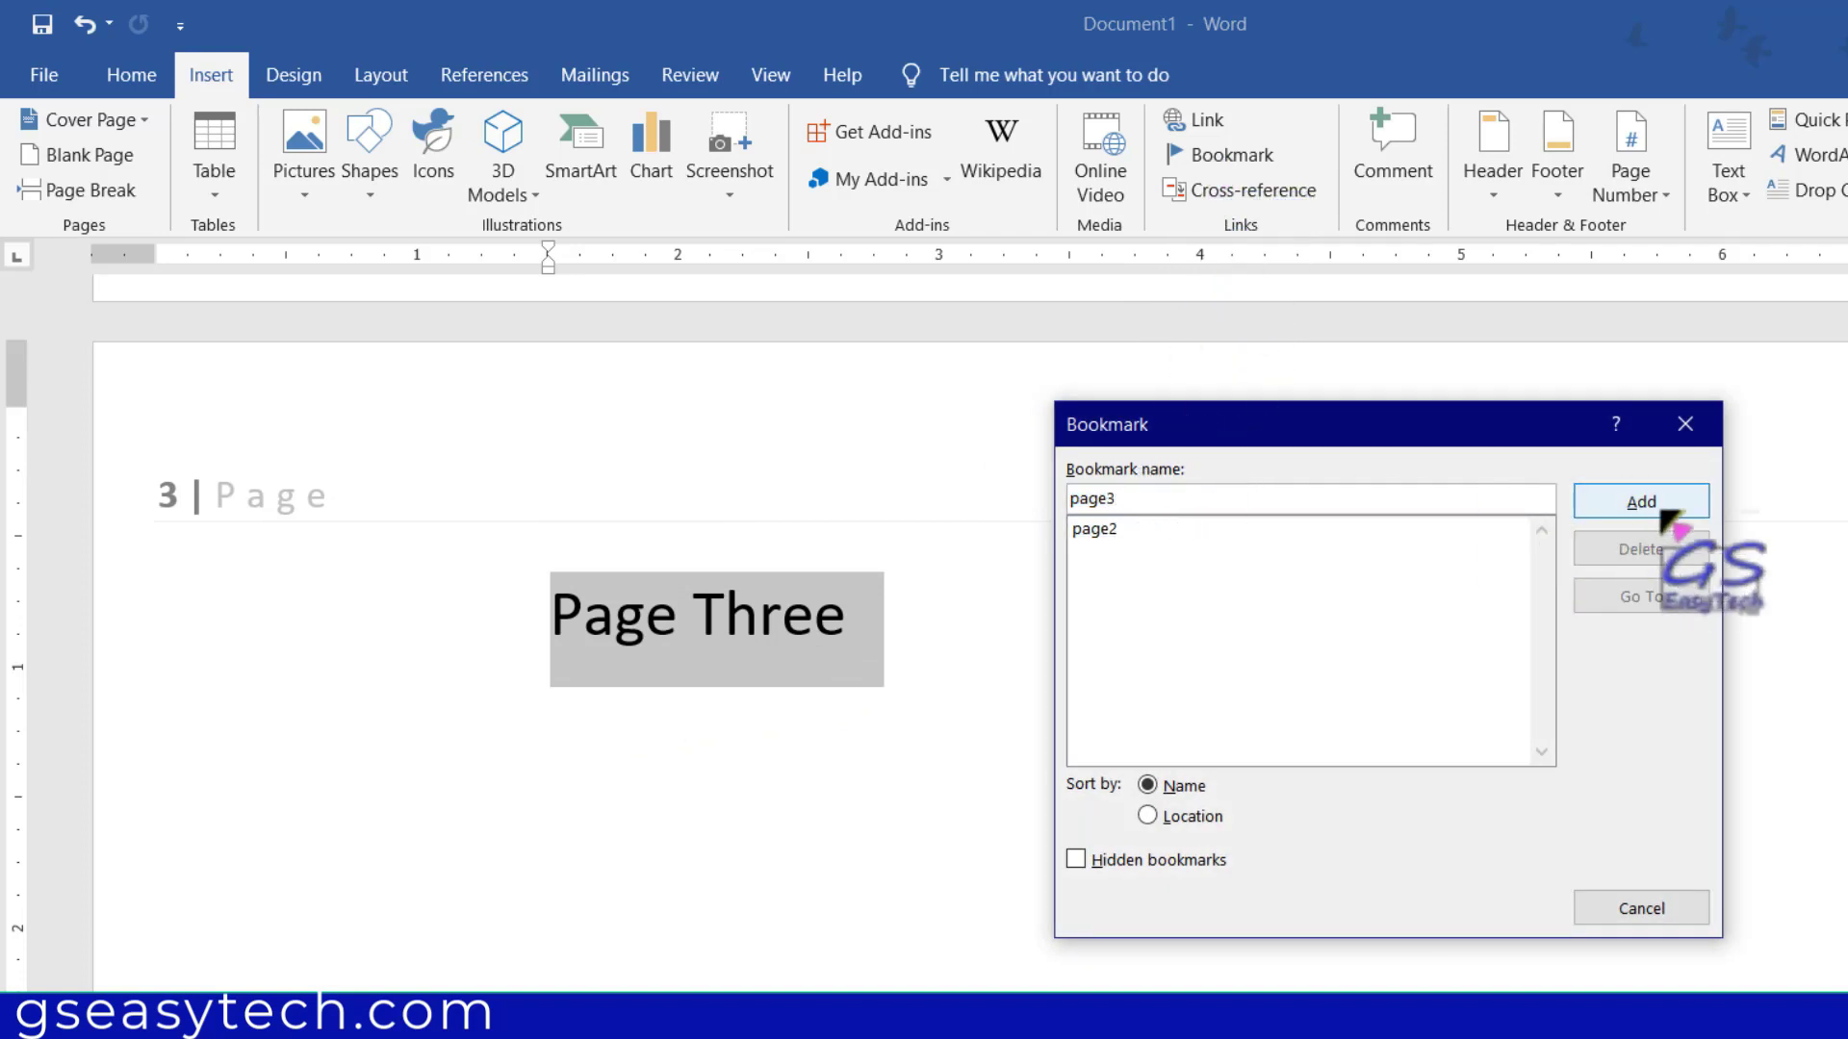
{"action": "left_click", "coordinate": [1658, 504]}
{"action": "left_click", "coordinate": [997, 784]}
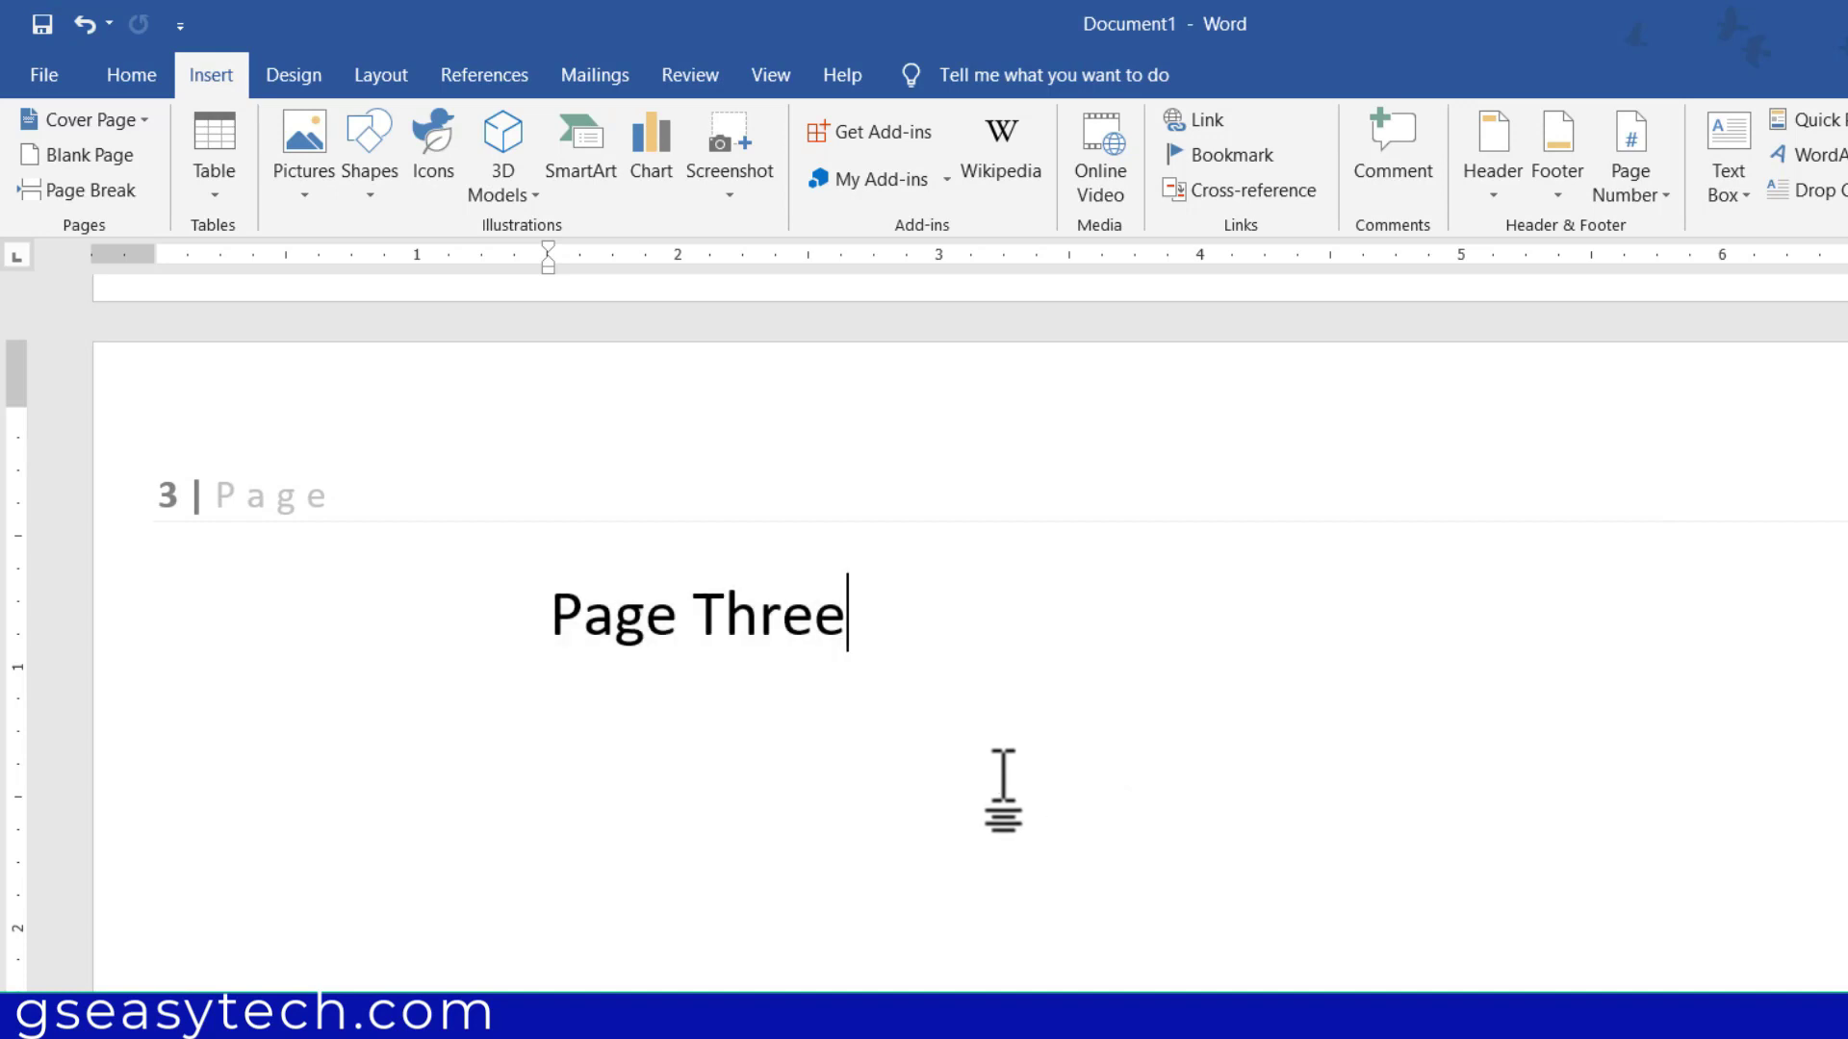
{"action": "key", "text": "ctrl+Return"}
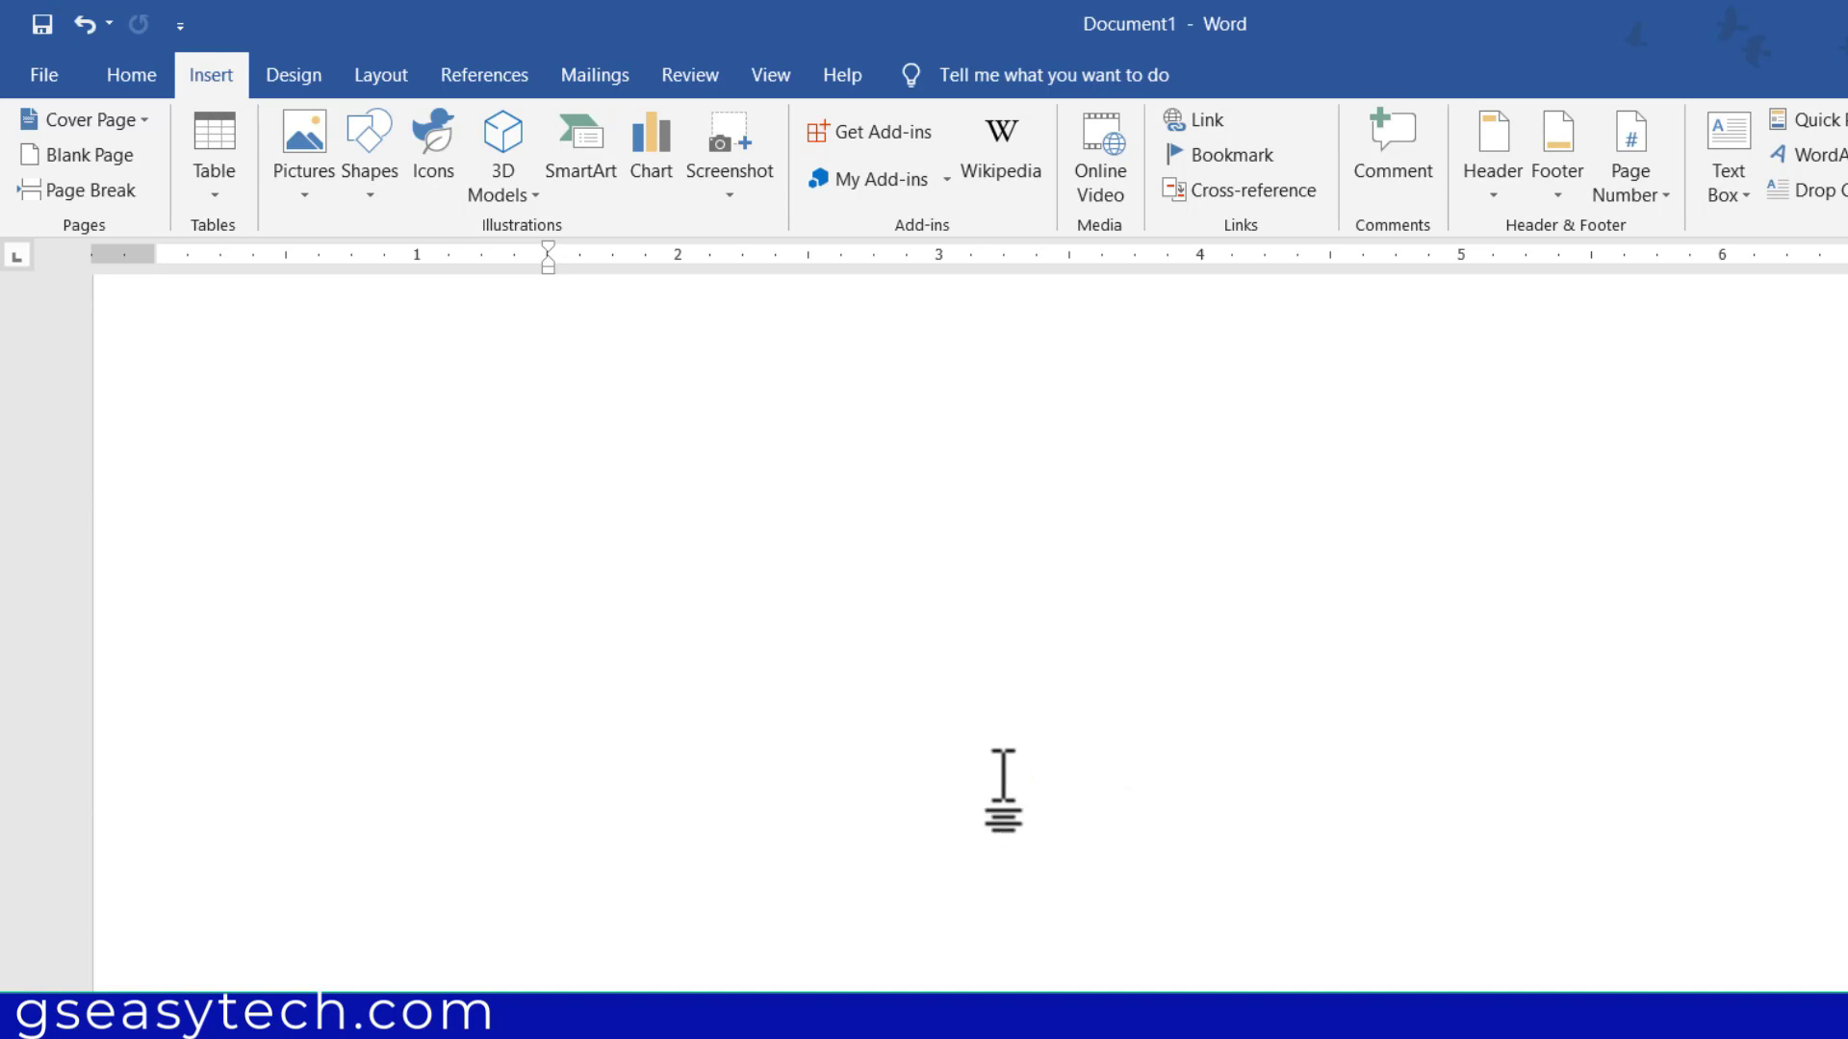
- Select the Page Two entry in the page 1 list and open Insert Hyperlink for it
{"action": "scroll", "coordinate": [1003, 789], "scroll_direction": "up", "scroll_amount": 10}
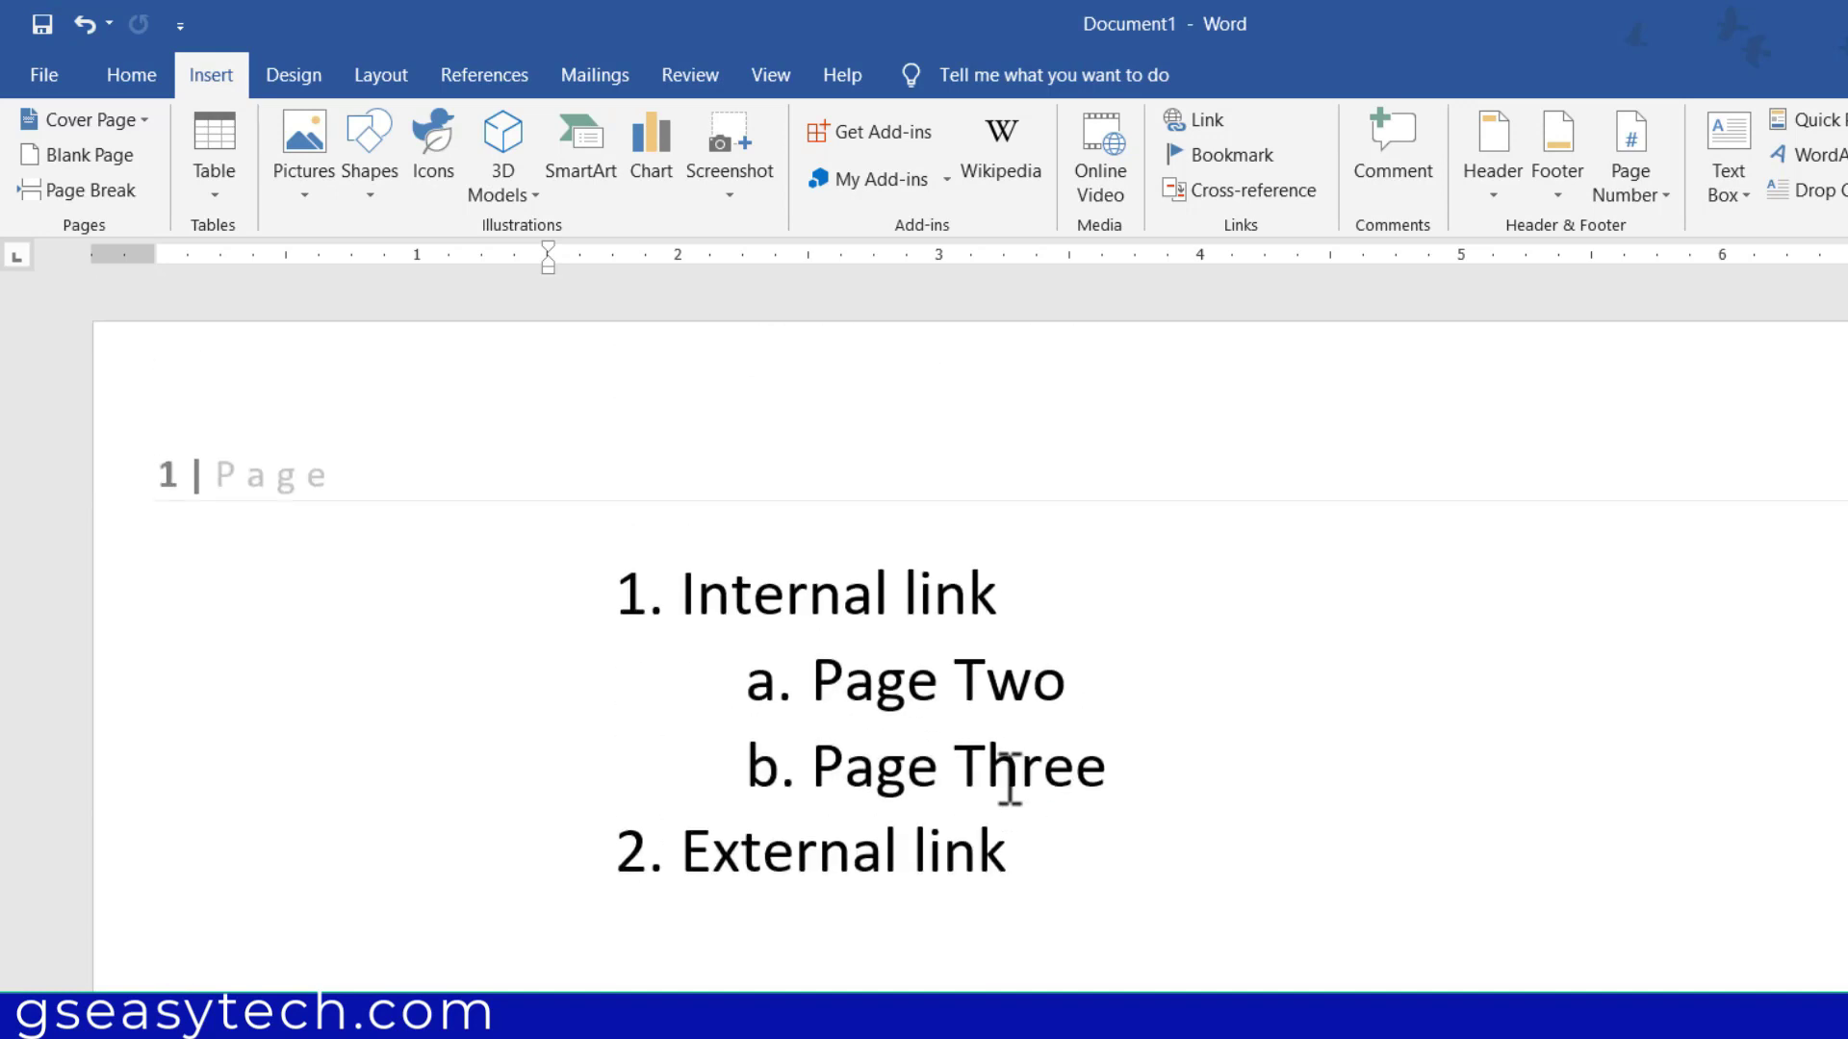
{"action": "left_click", "coordinate": [144, 83]}
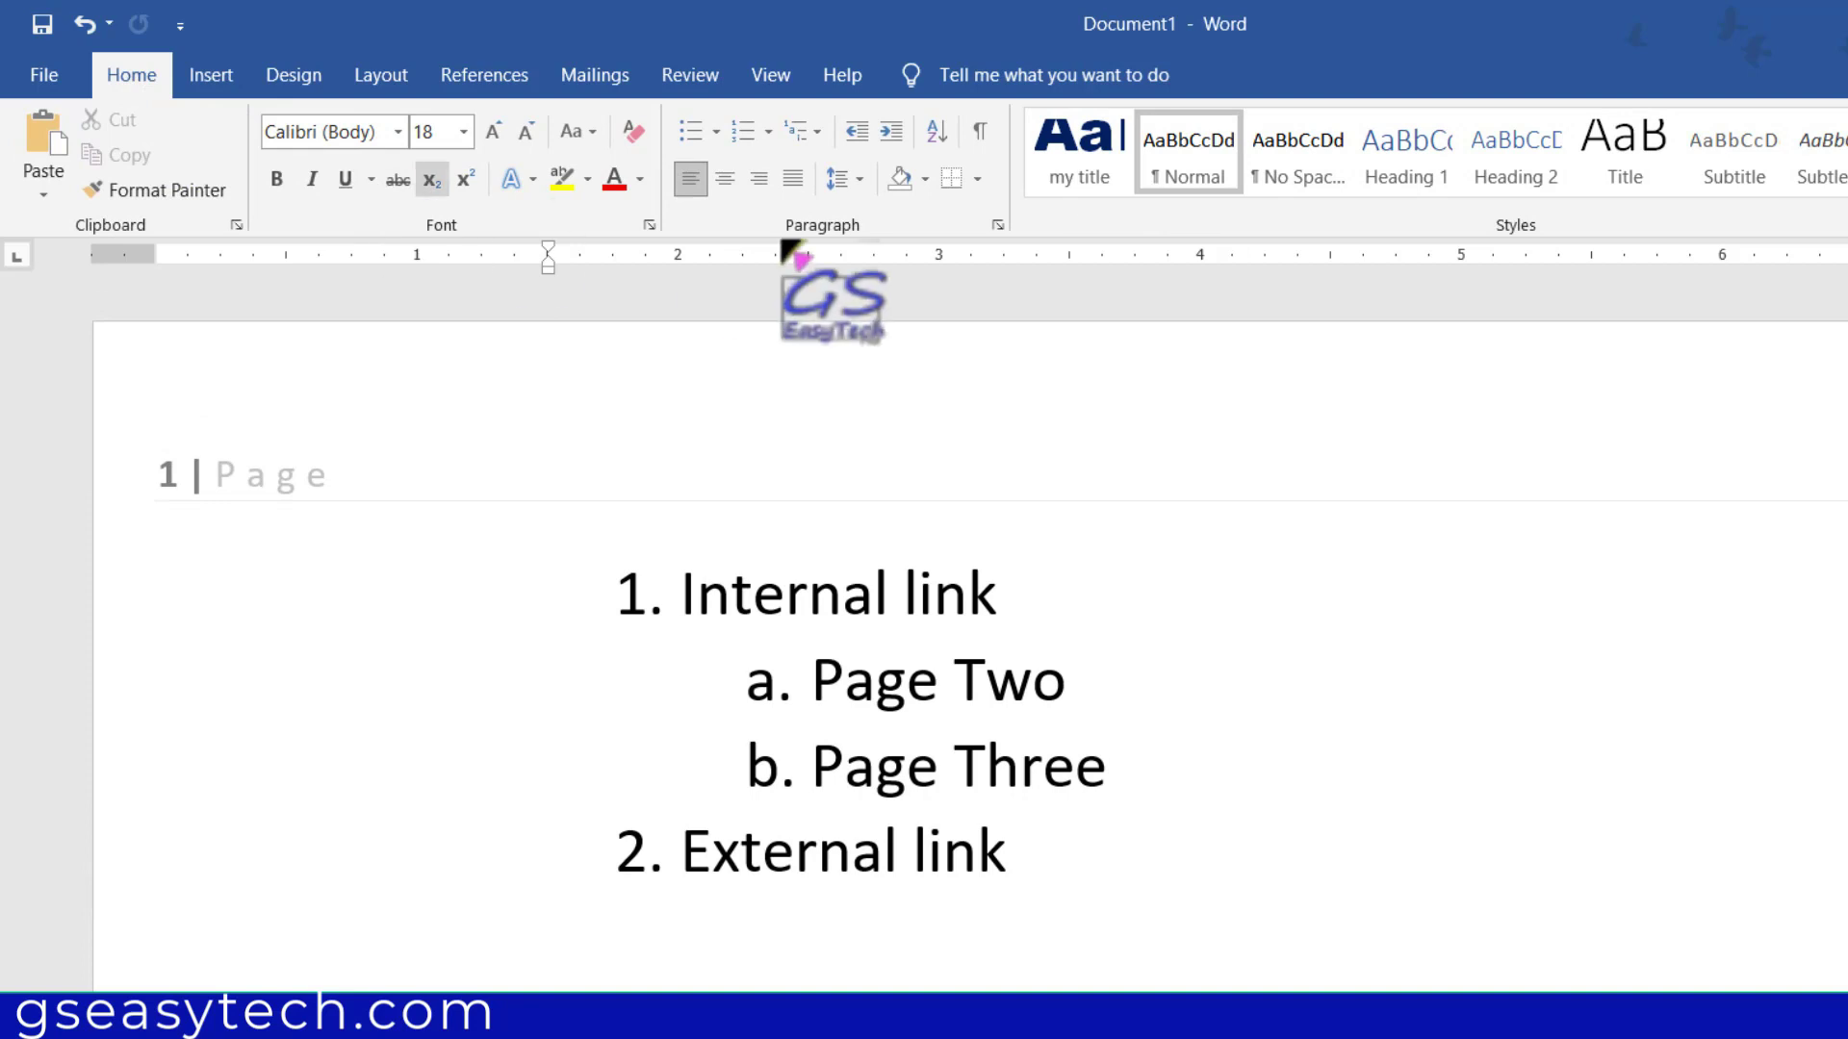
{"action": "left_click", "coordinate": [1411, 181]}
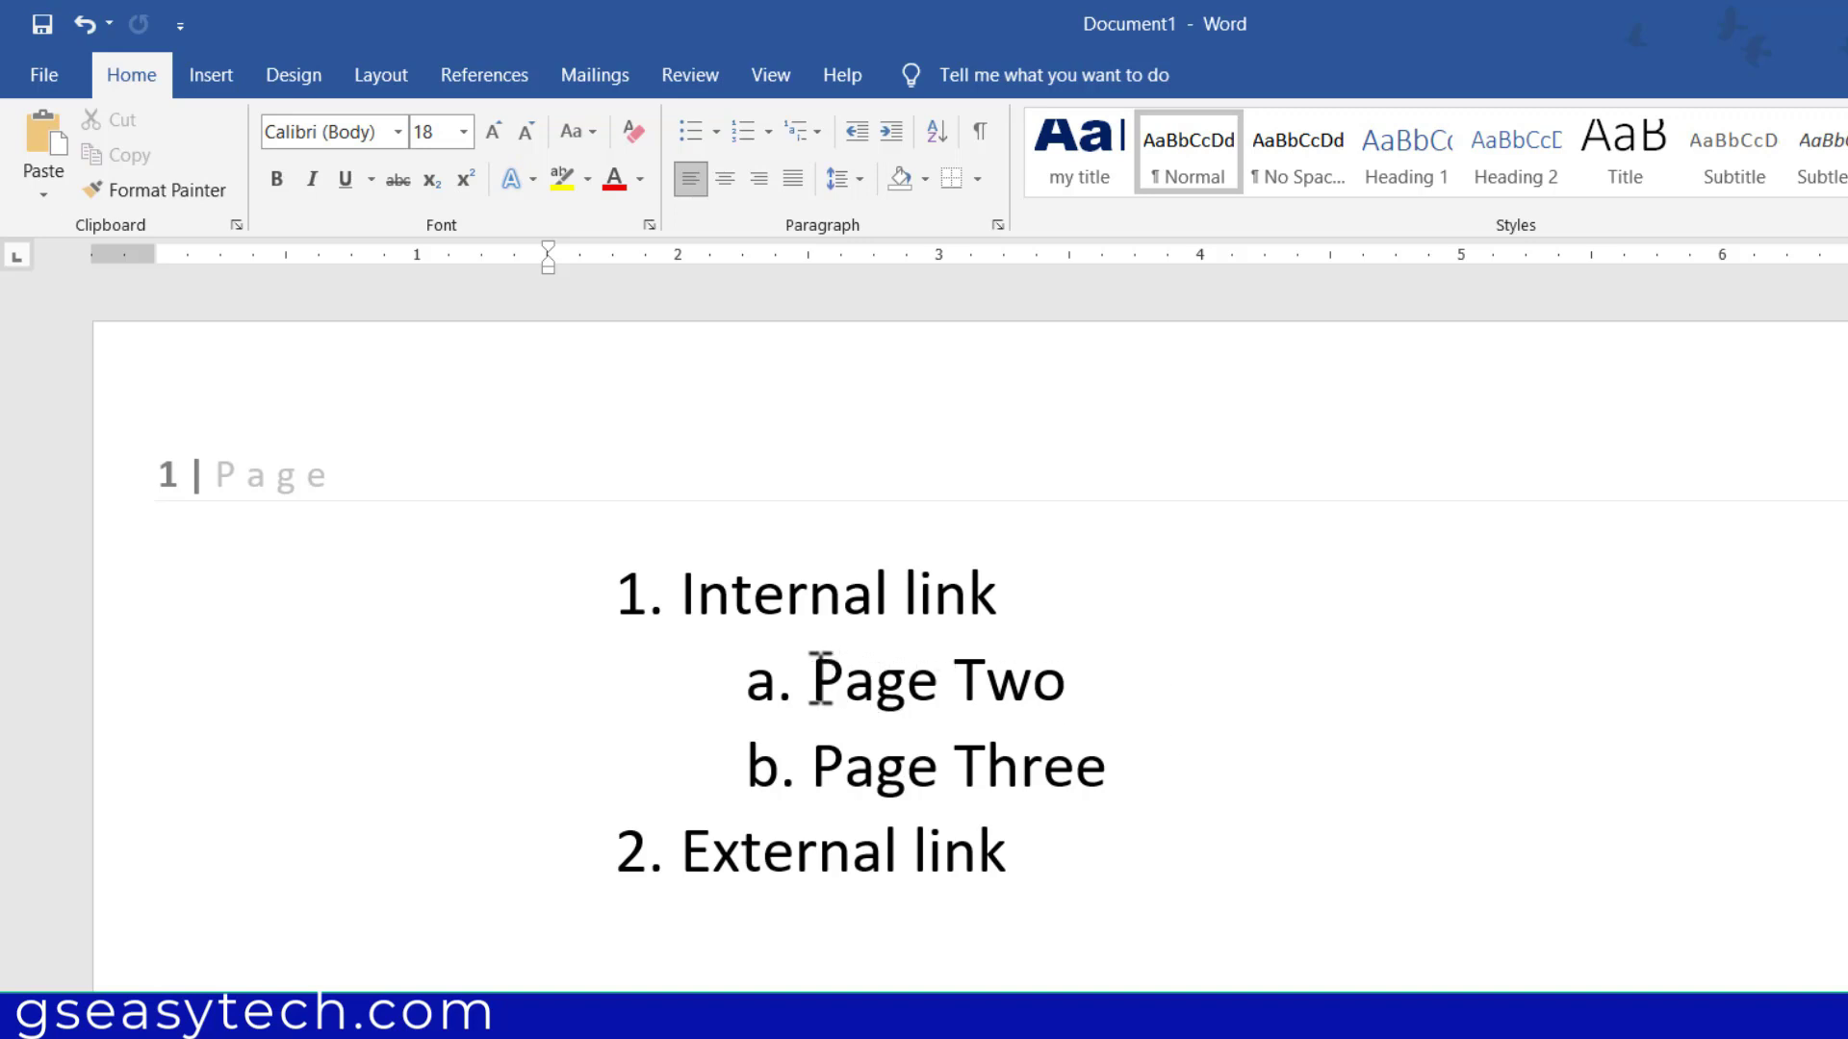
{"action": "left_click_drag", "start_coordinate": [820, 679], "coordinate": [1066, 683]}
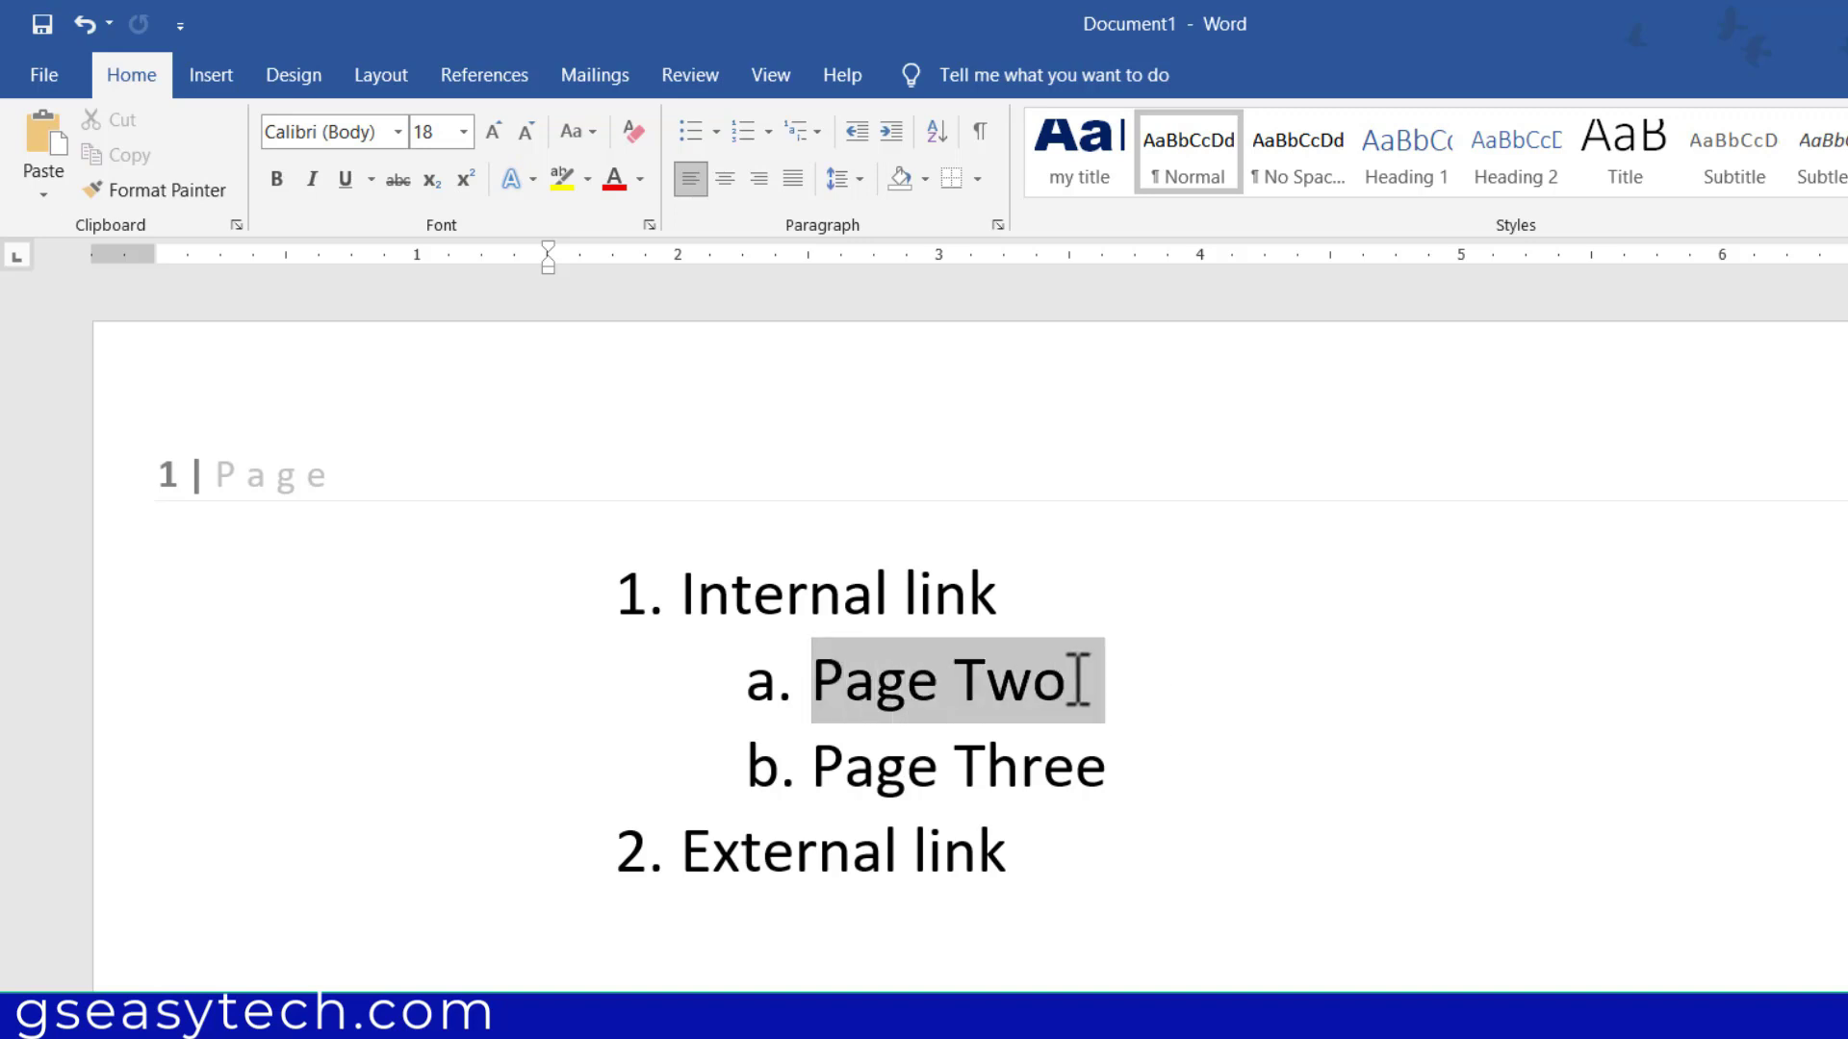
{"action": "left_click", "coordinate": [211, 76]}
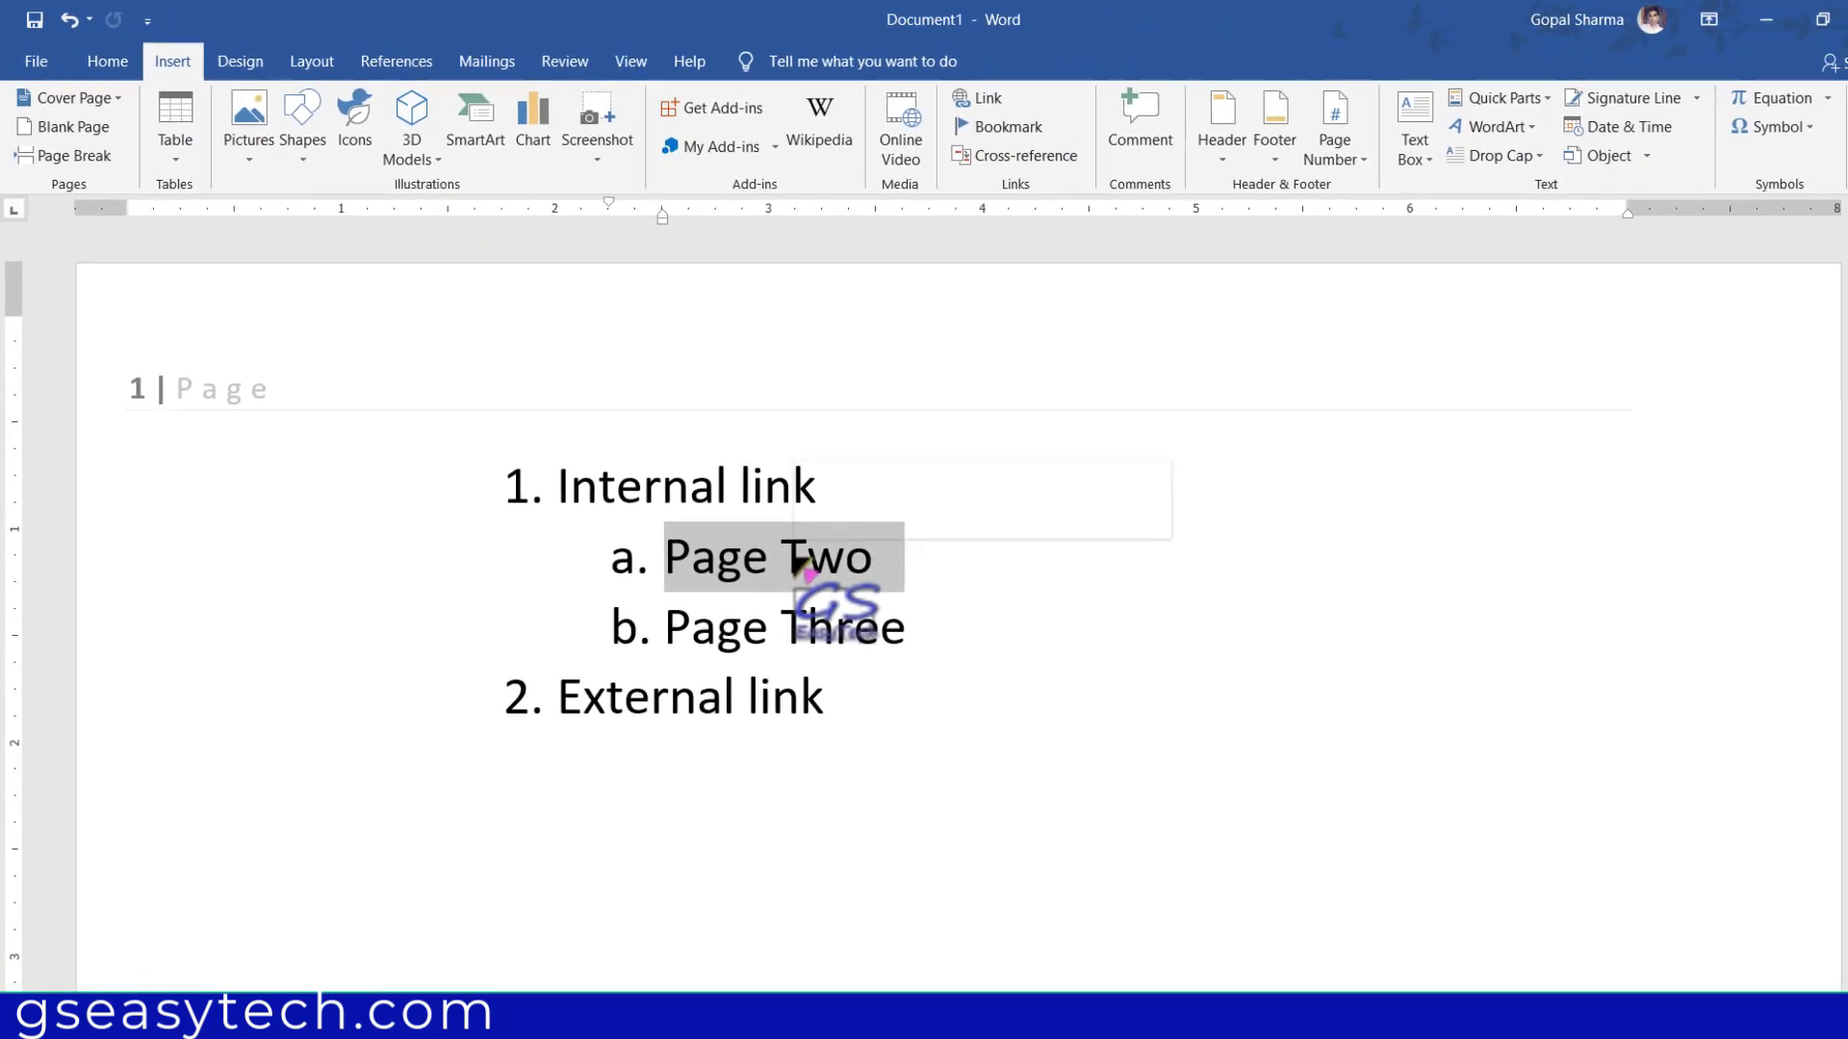
{"action": "right_click", "coordinate": [797, 563]}
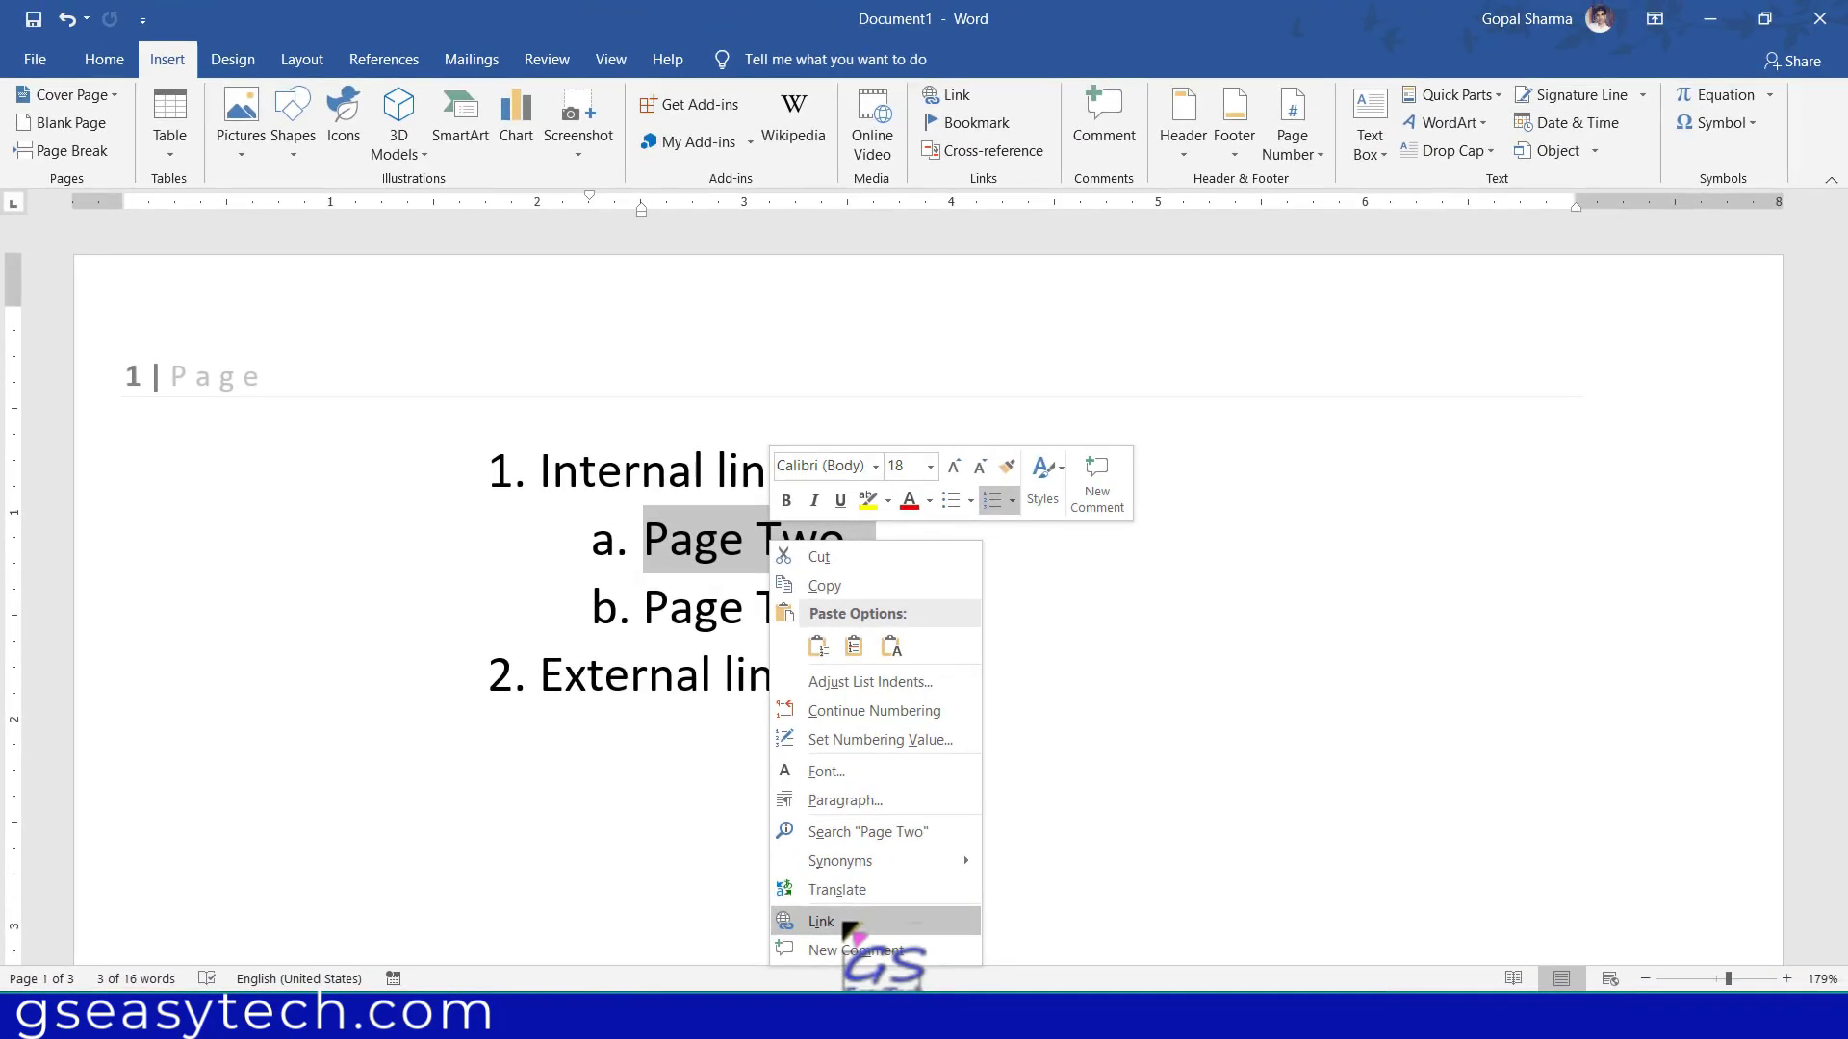
{"action": "left_click", "coordinate": [846, 925]}
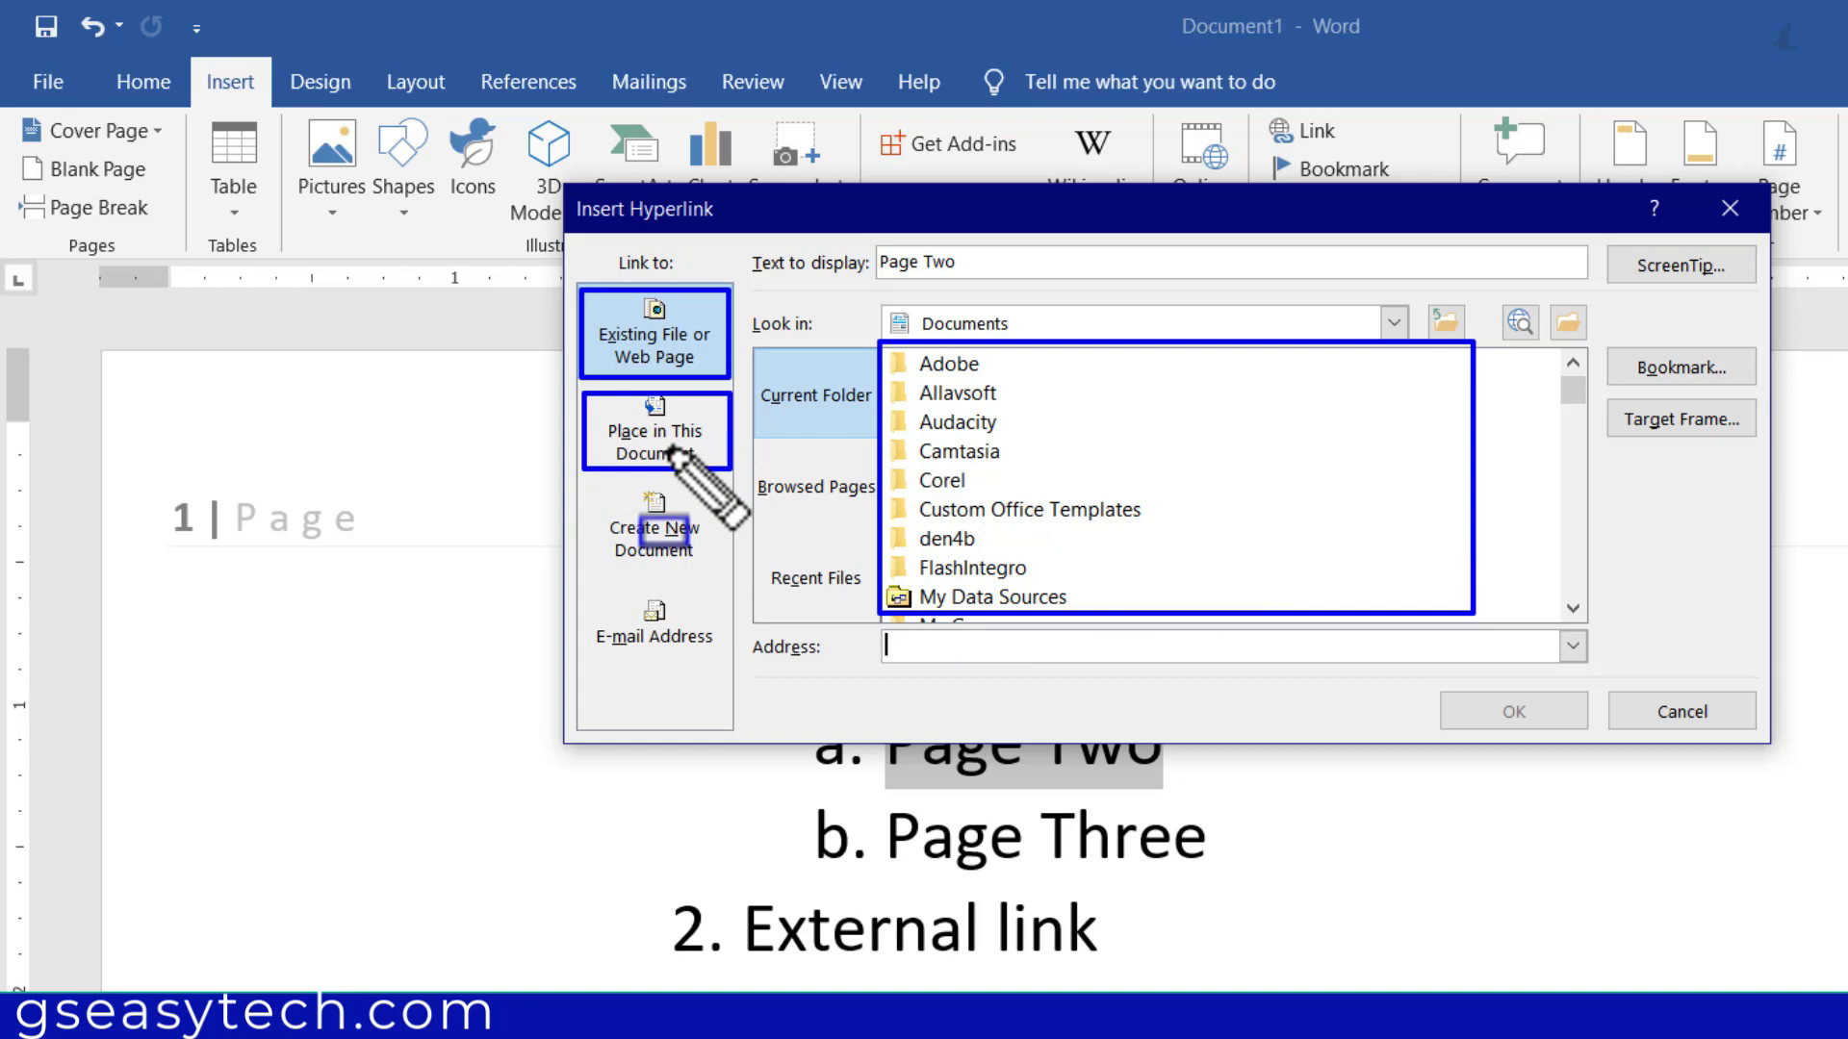
- Link Page Two to the page2 bookmark under Place in This Document
{"action": "left_click", "coordinate": [648, 444]}
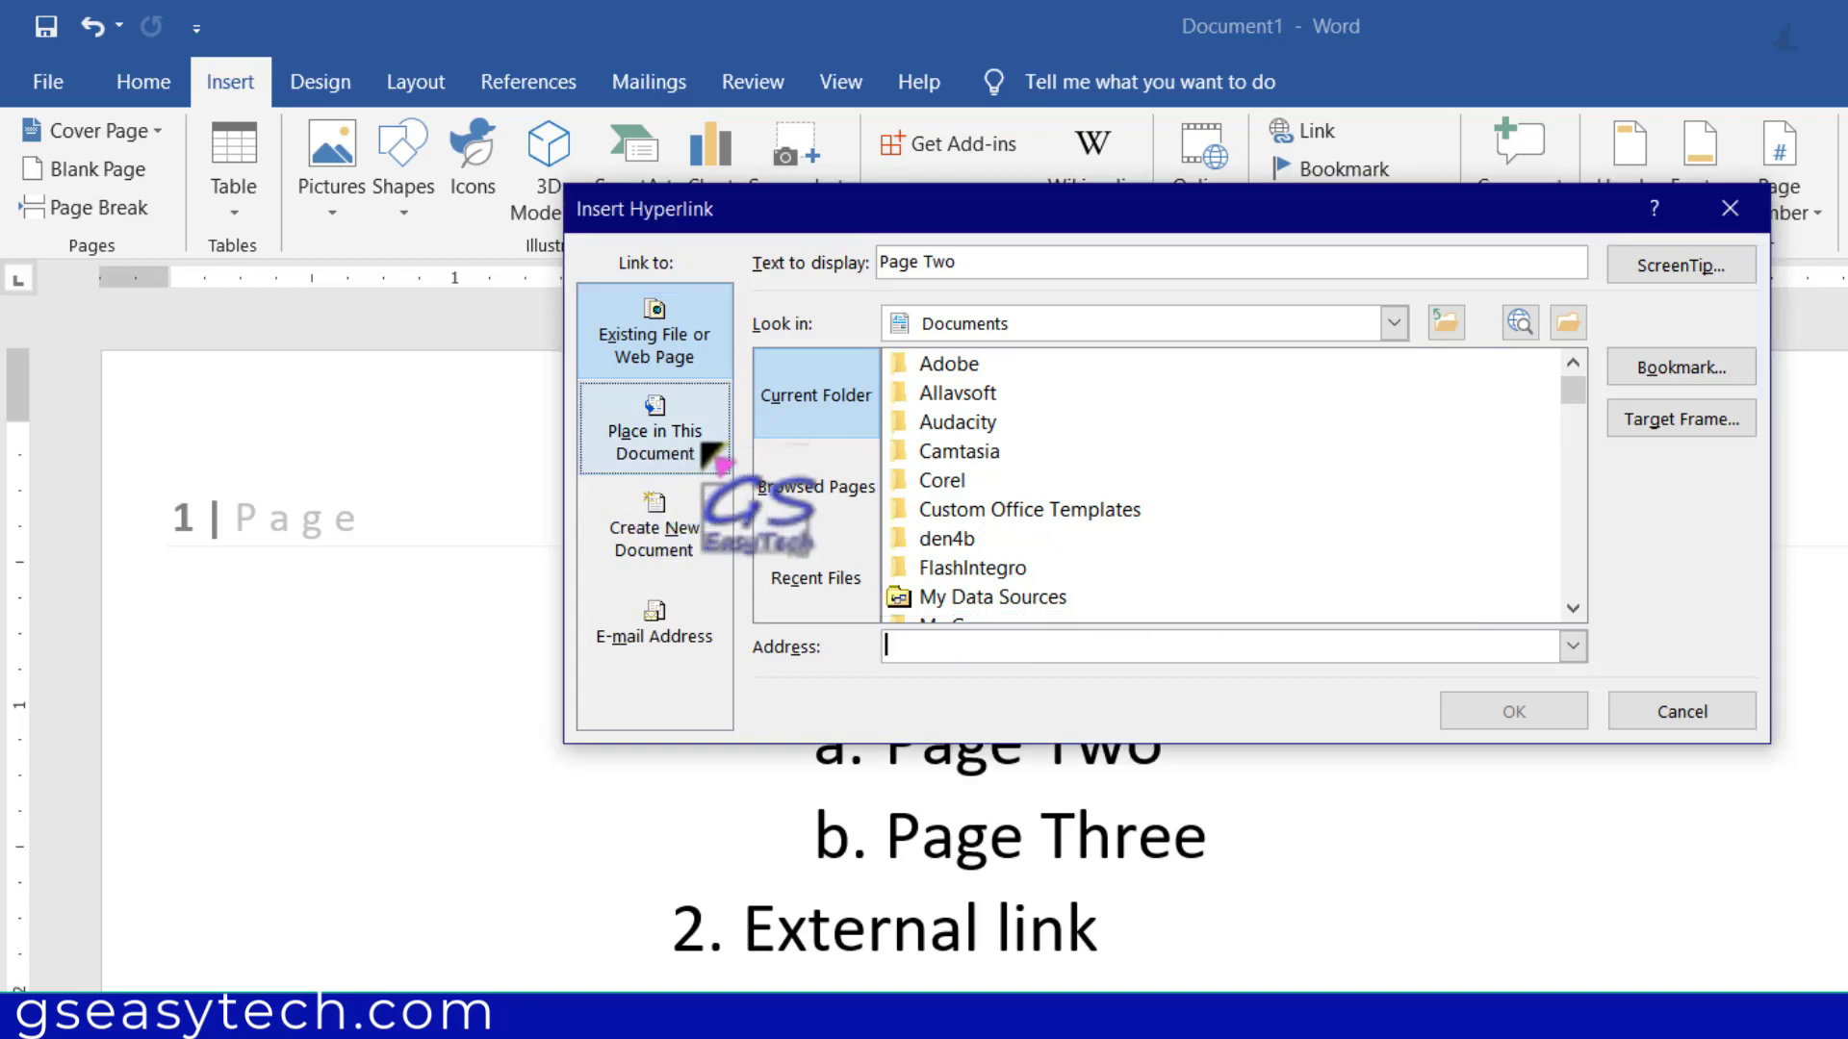
{"action": "left_click", "coordinate": [649, 445]}
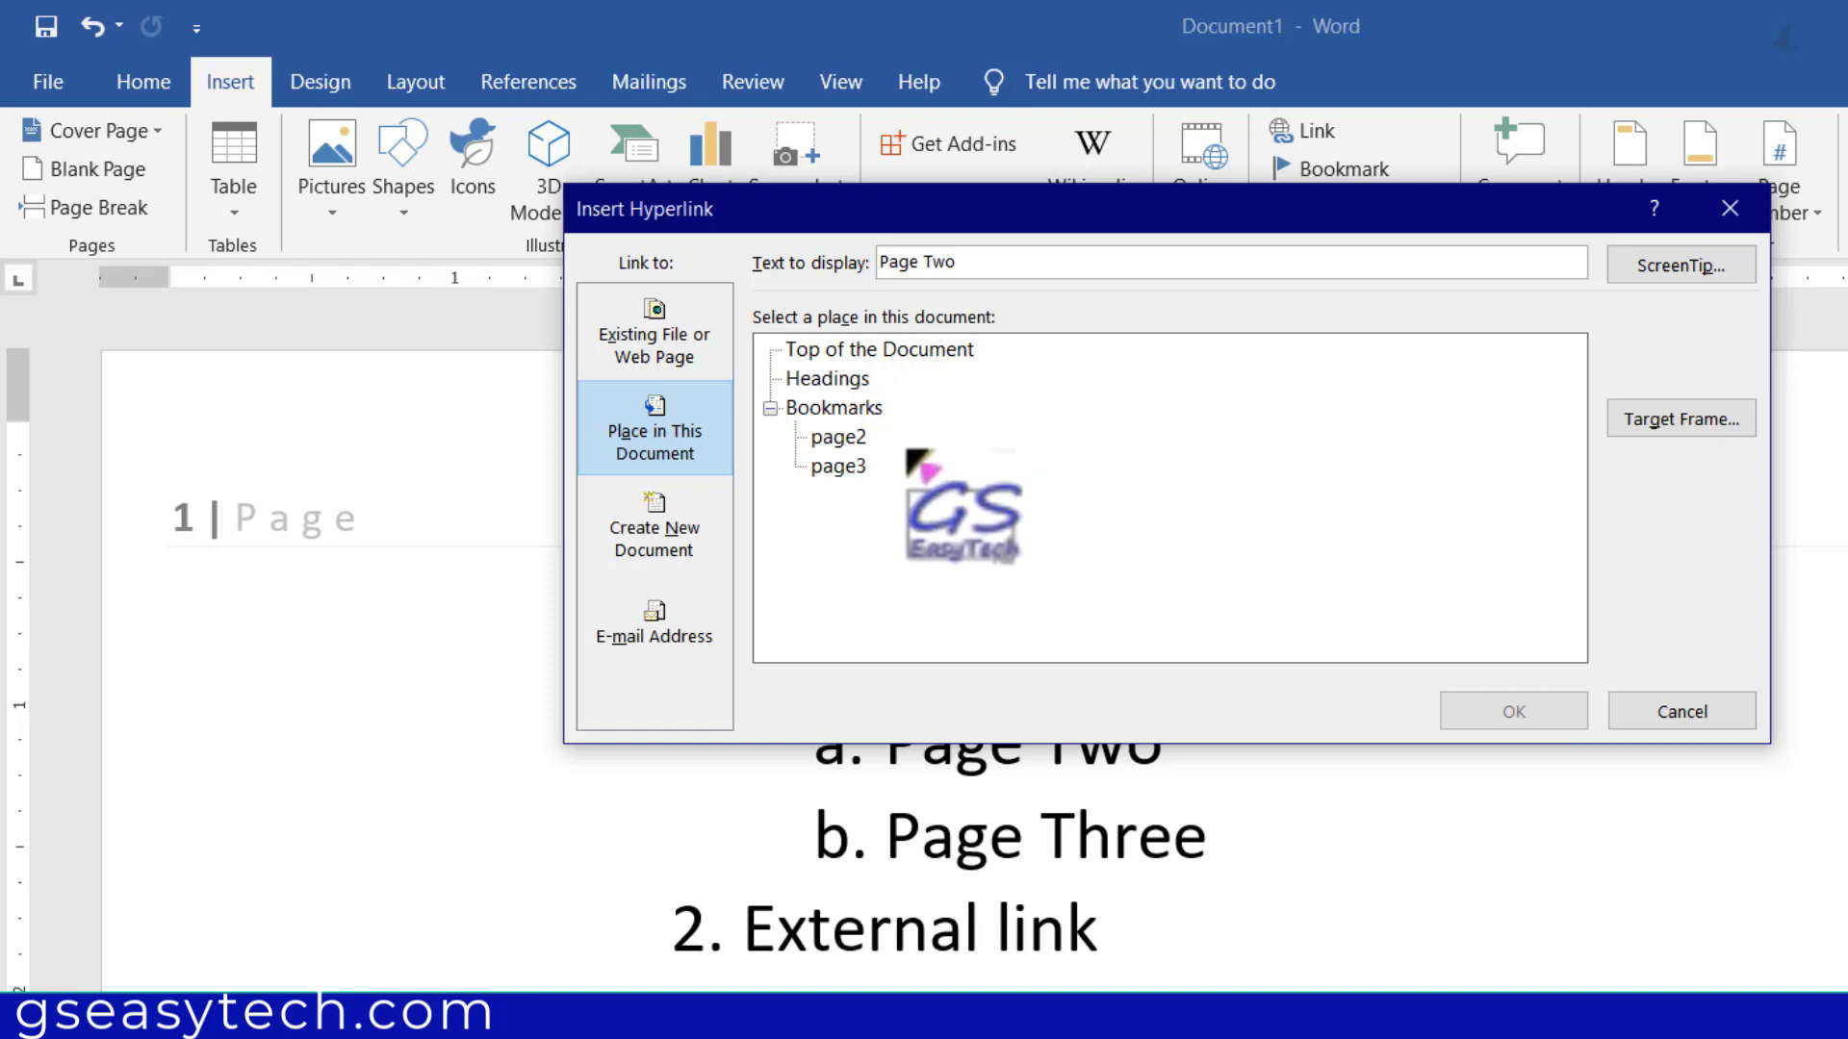
{"action": "left_click_drag", "start_coordinate": [1058, 230], "coordinate": [1758, 516]}
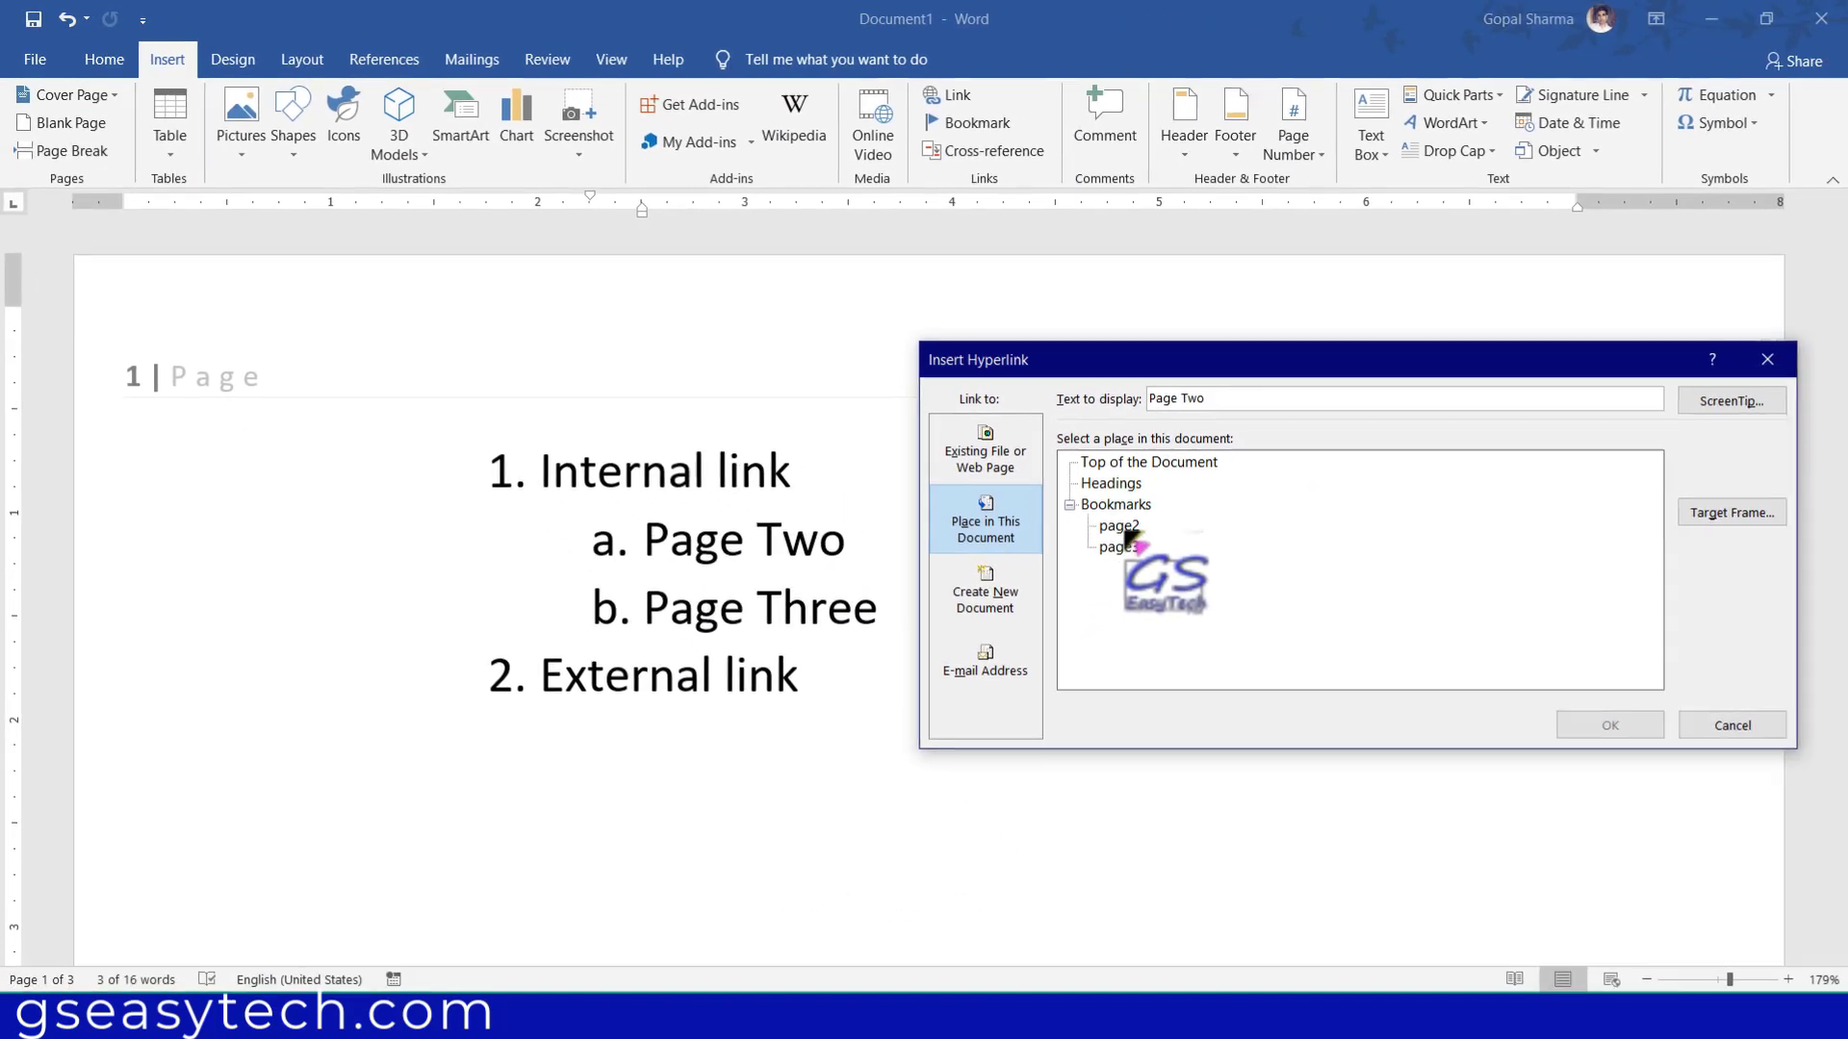
{"action": "left_click", "coordinate": [1114, 526]}
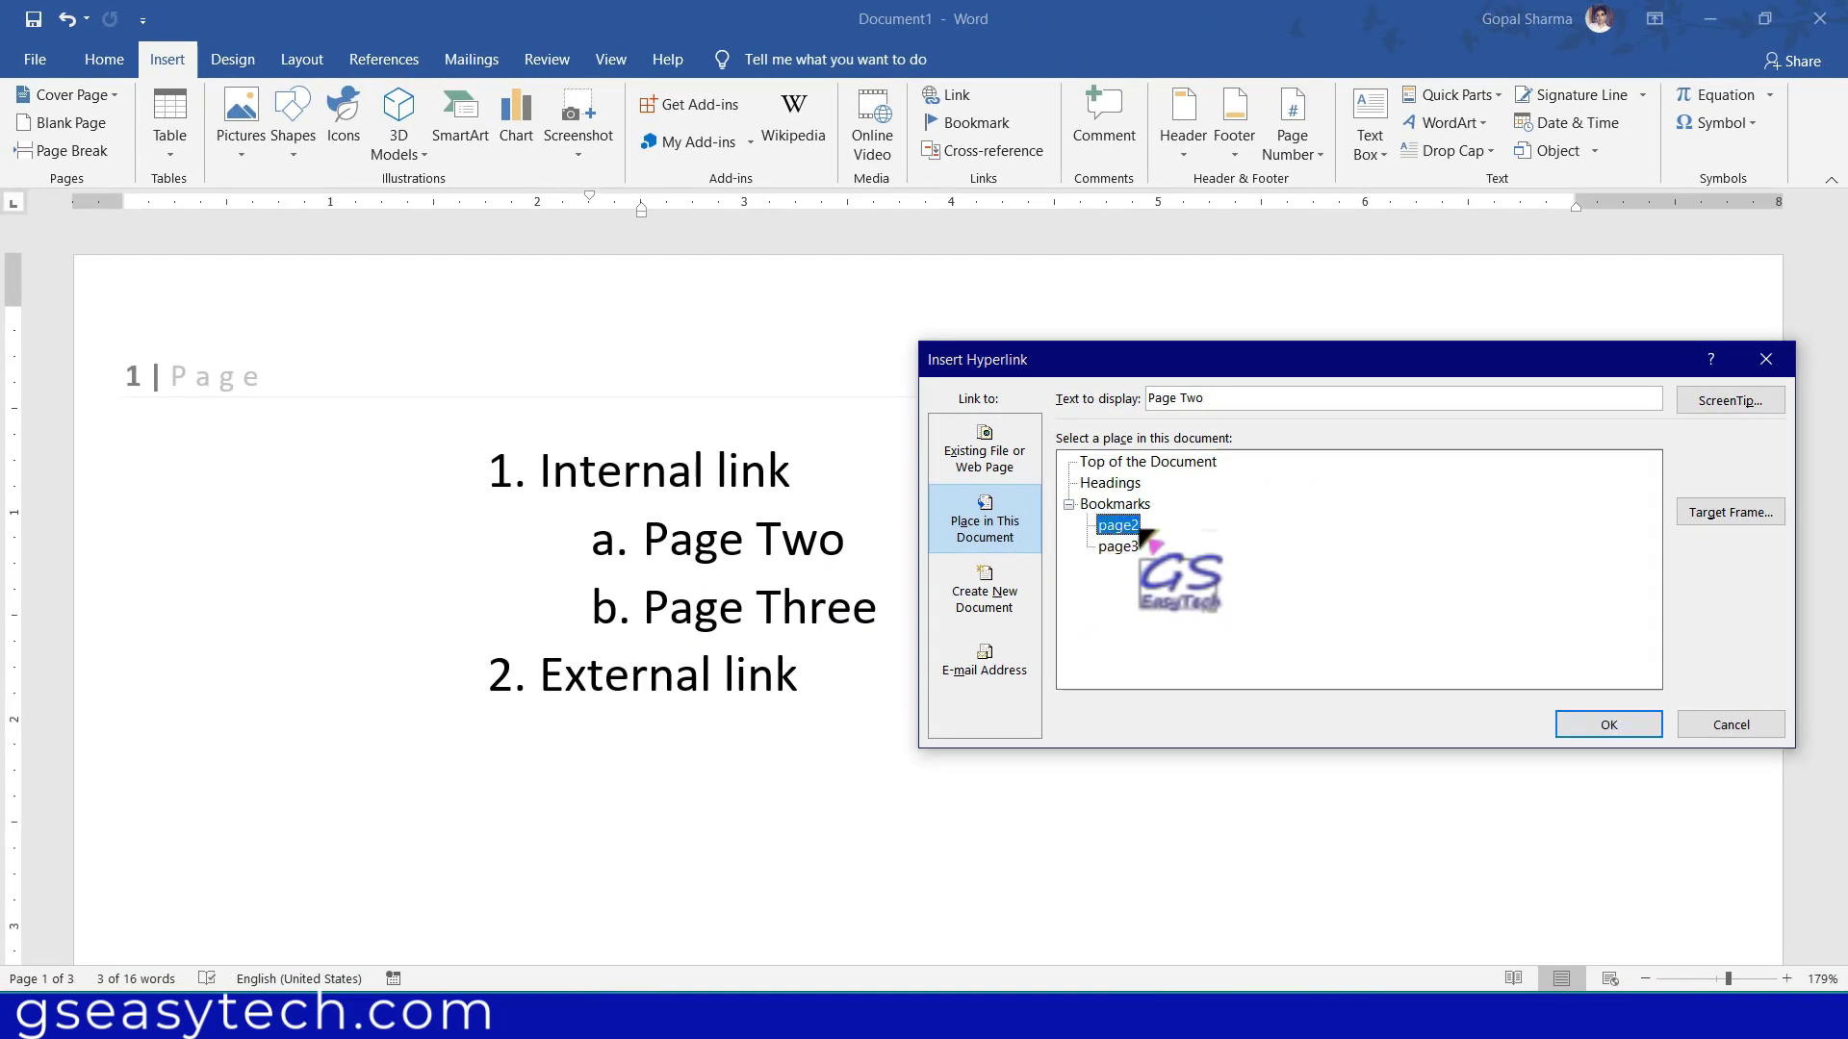
{"action": "left_click", "coordinate": [1609, 726]}
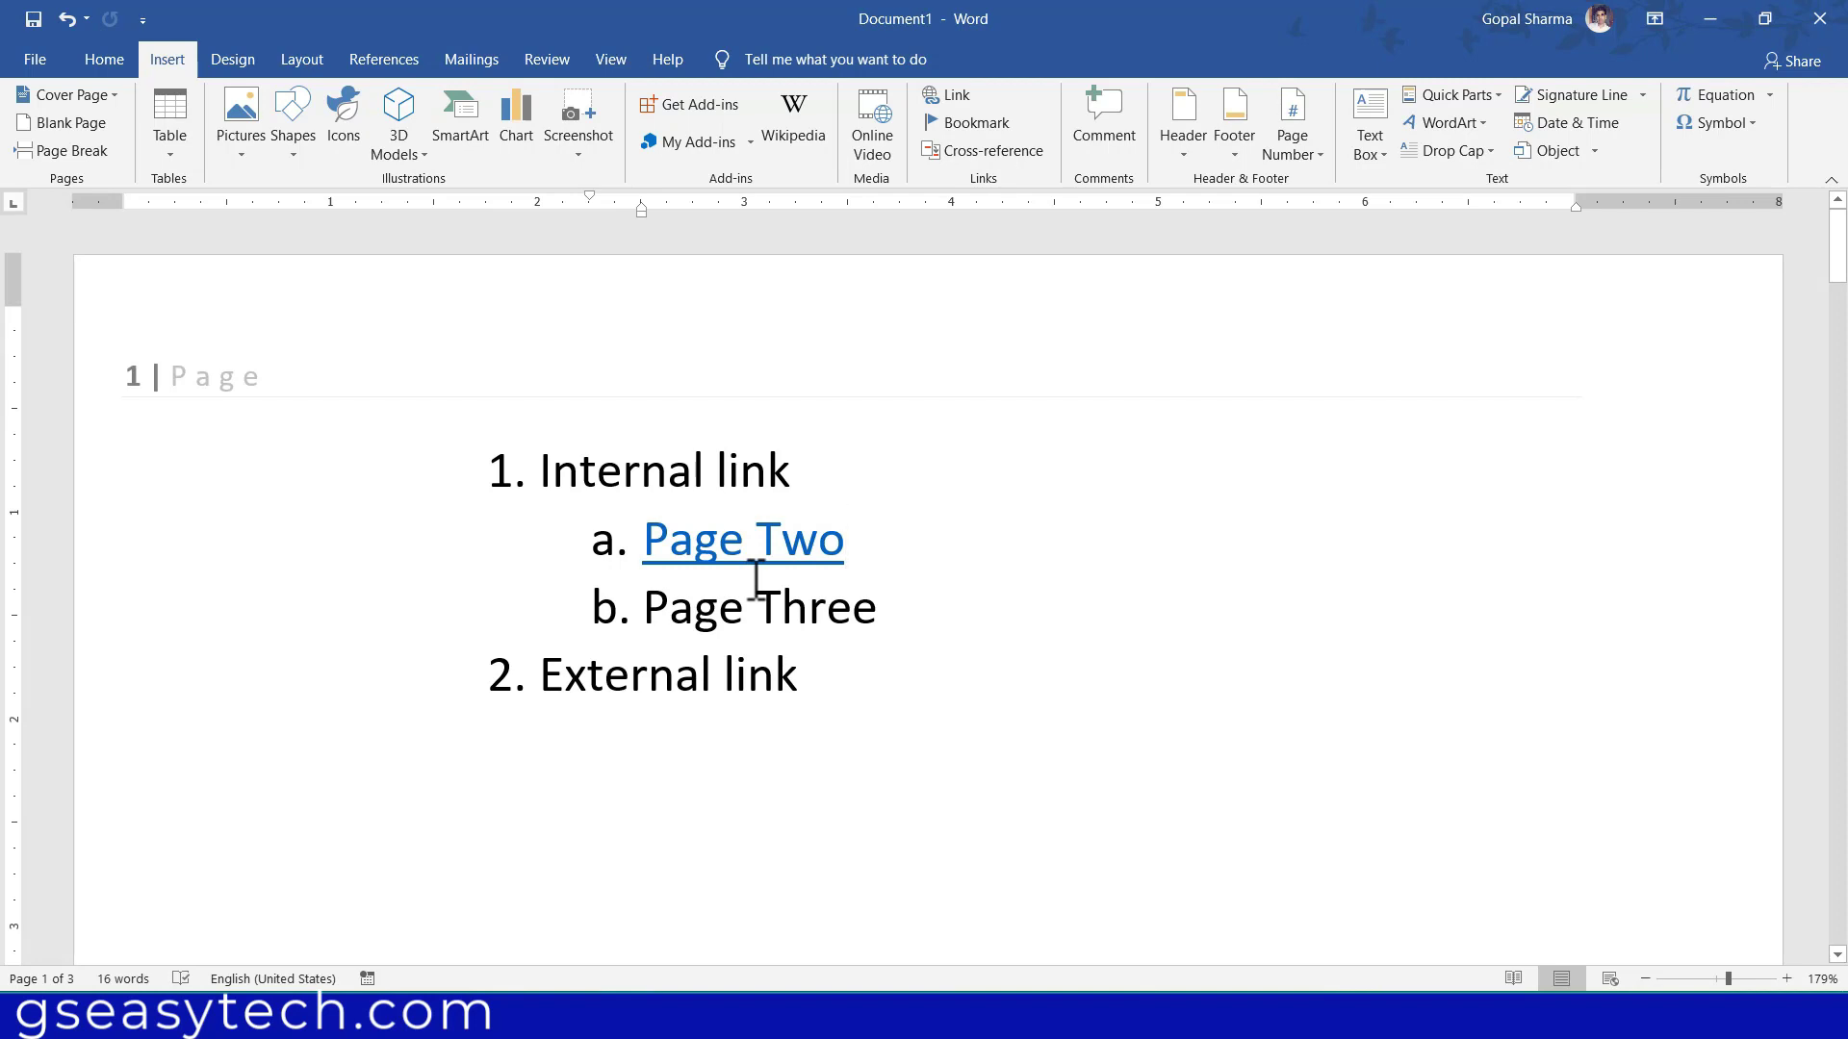
- Select Page Three in the list and hyperlink it to the page3 bookmark
{"action": "left_click", "coordinate": [719, 607]}
{"action": "left_click_drag", "start_coordinate": [643, 613], "coordinate": [850, 613]}
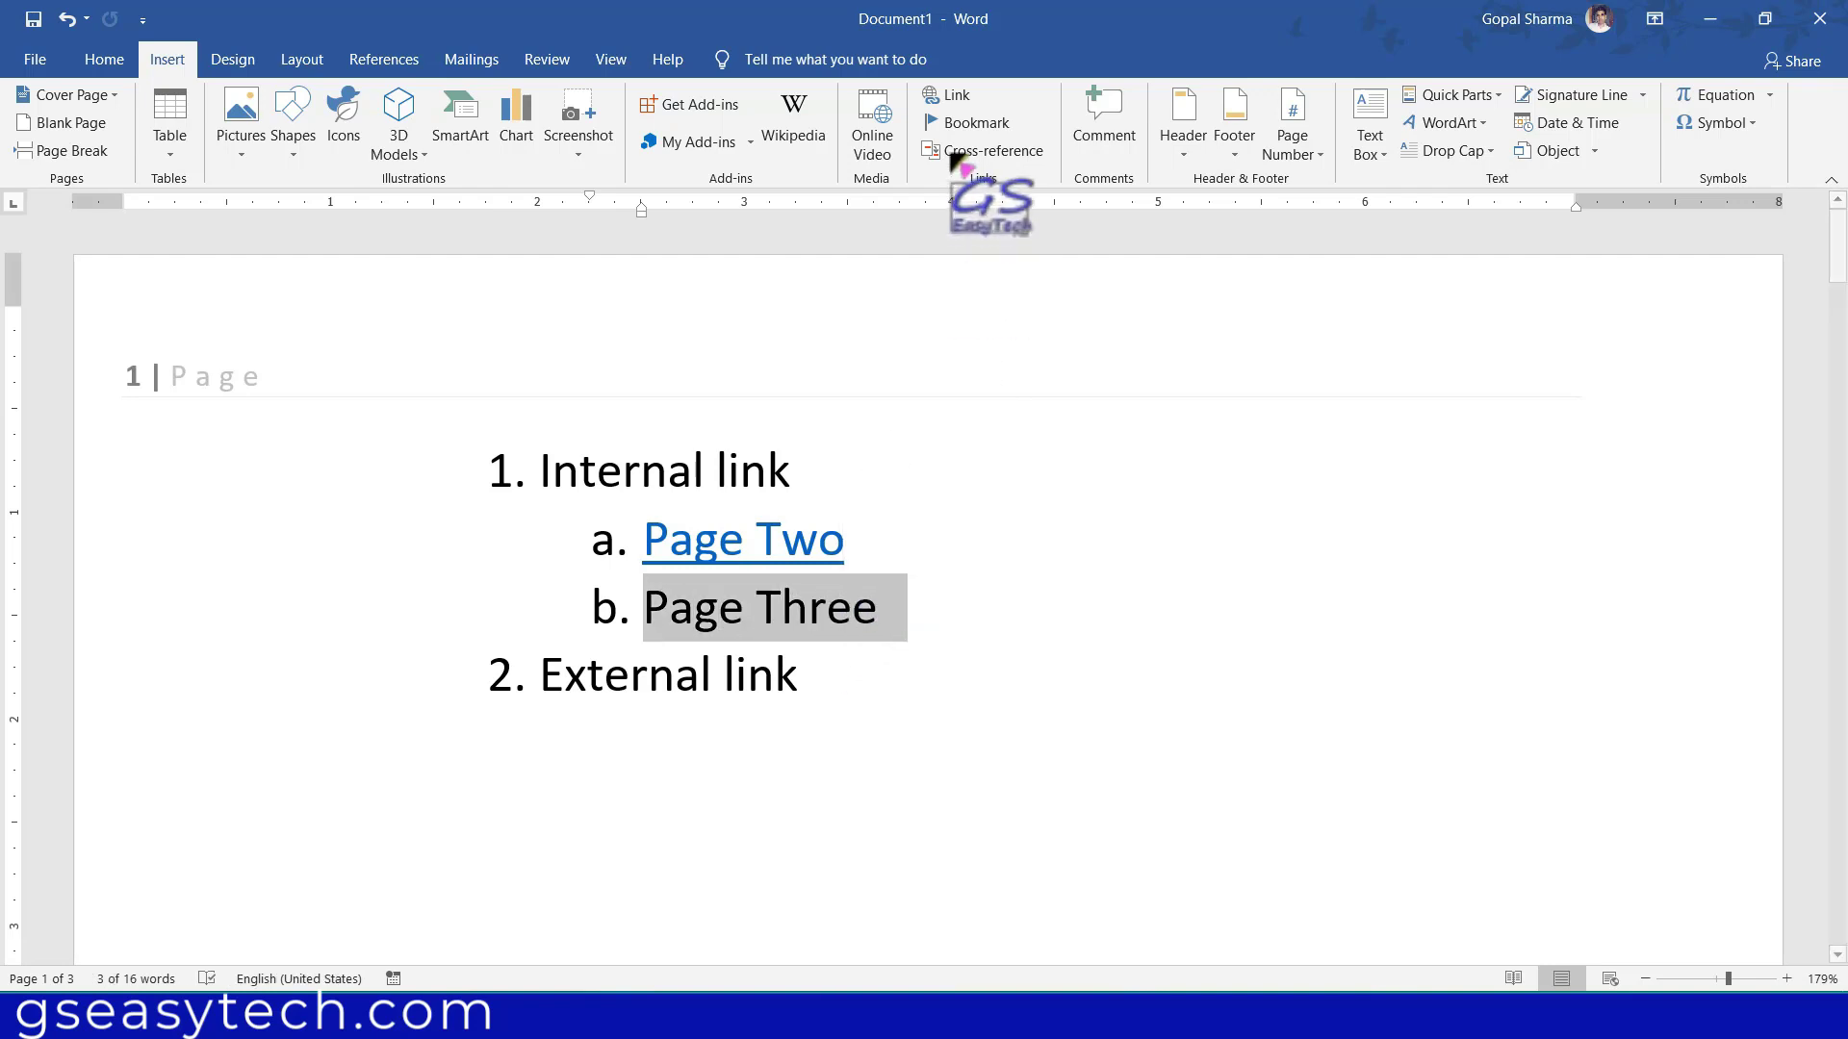
{"action": "left_click", "coordinate": [953, 94]}
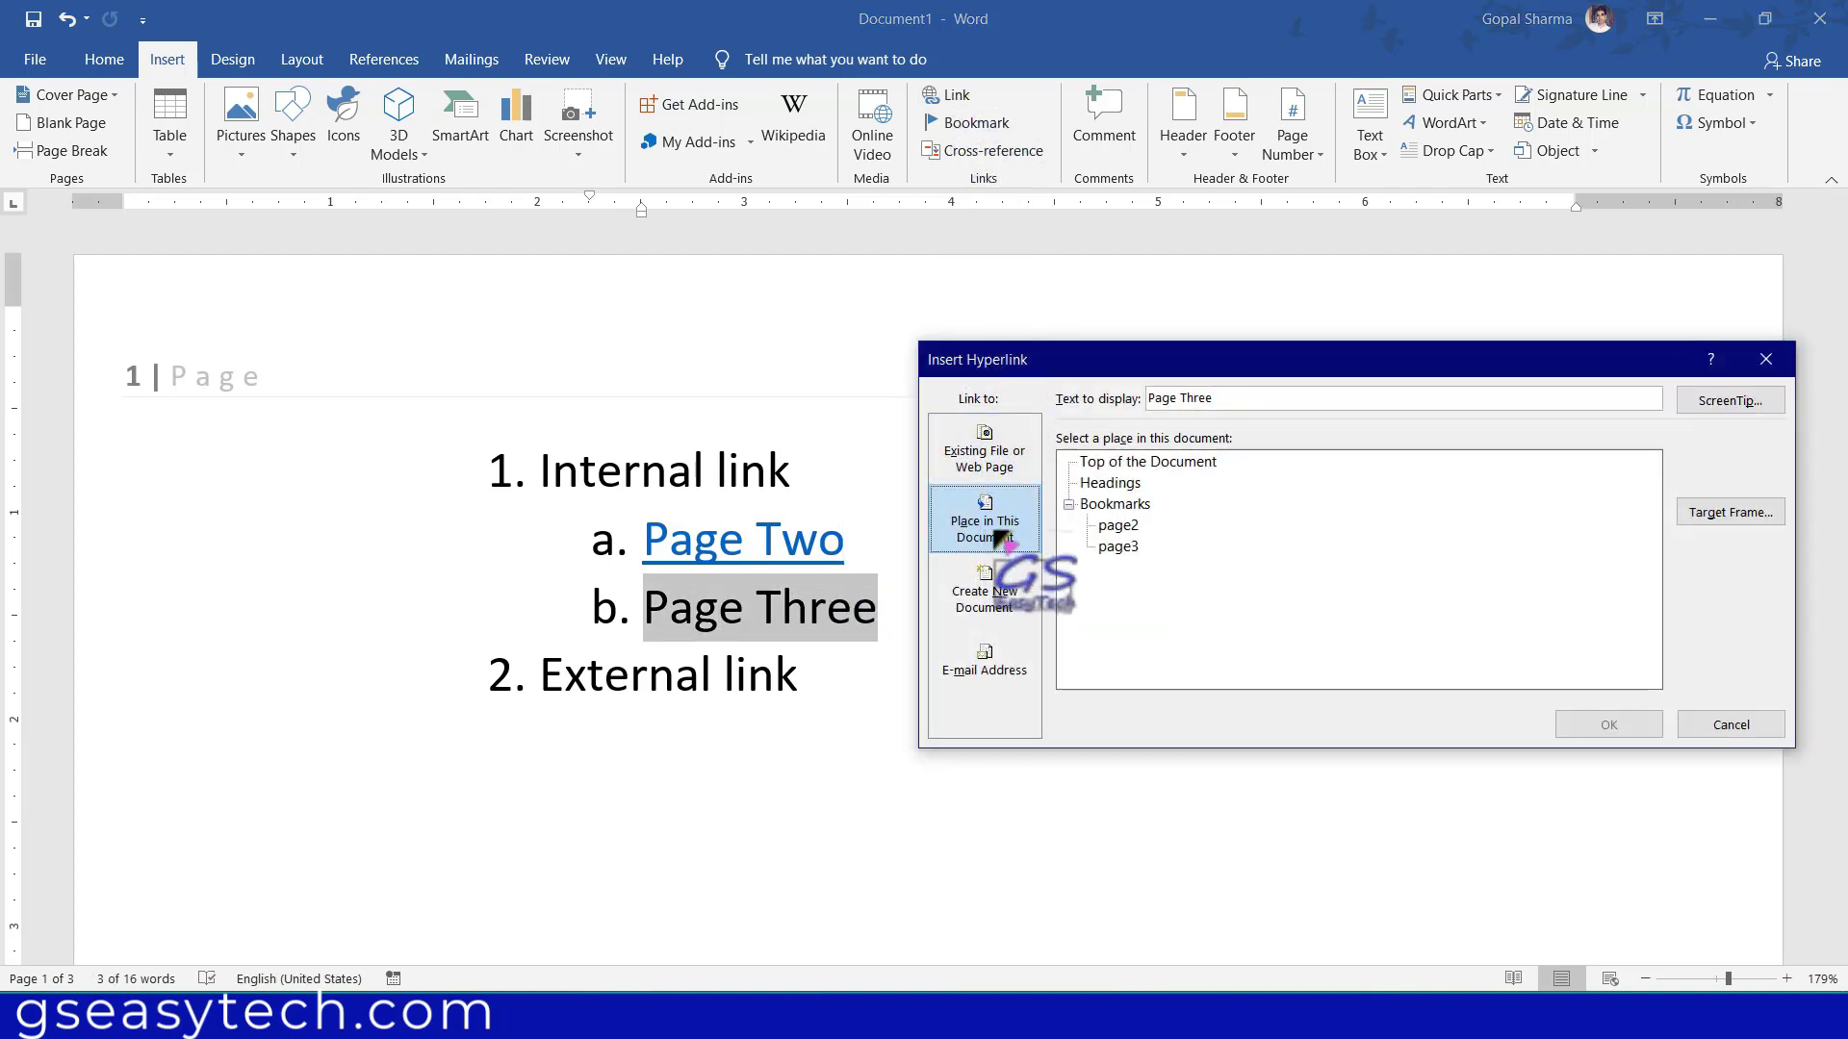
{"action": "left_click", "coordinate": [1112, 548]}
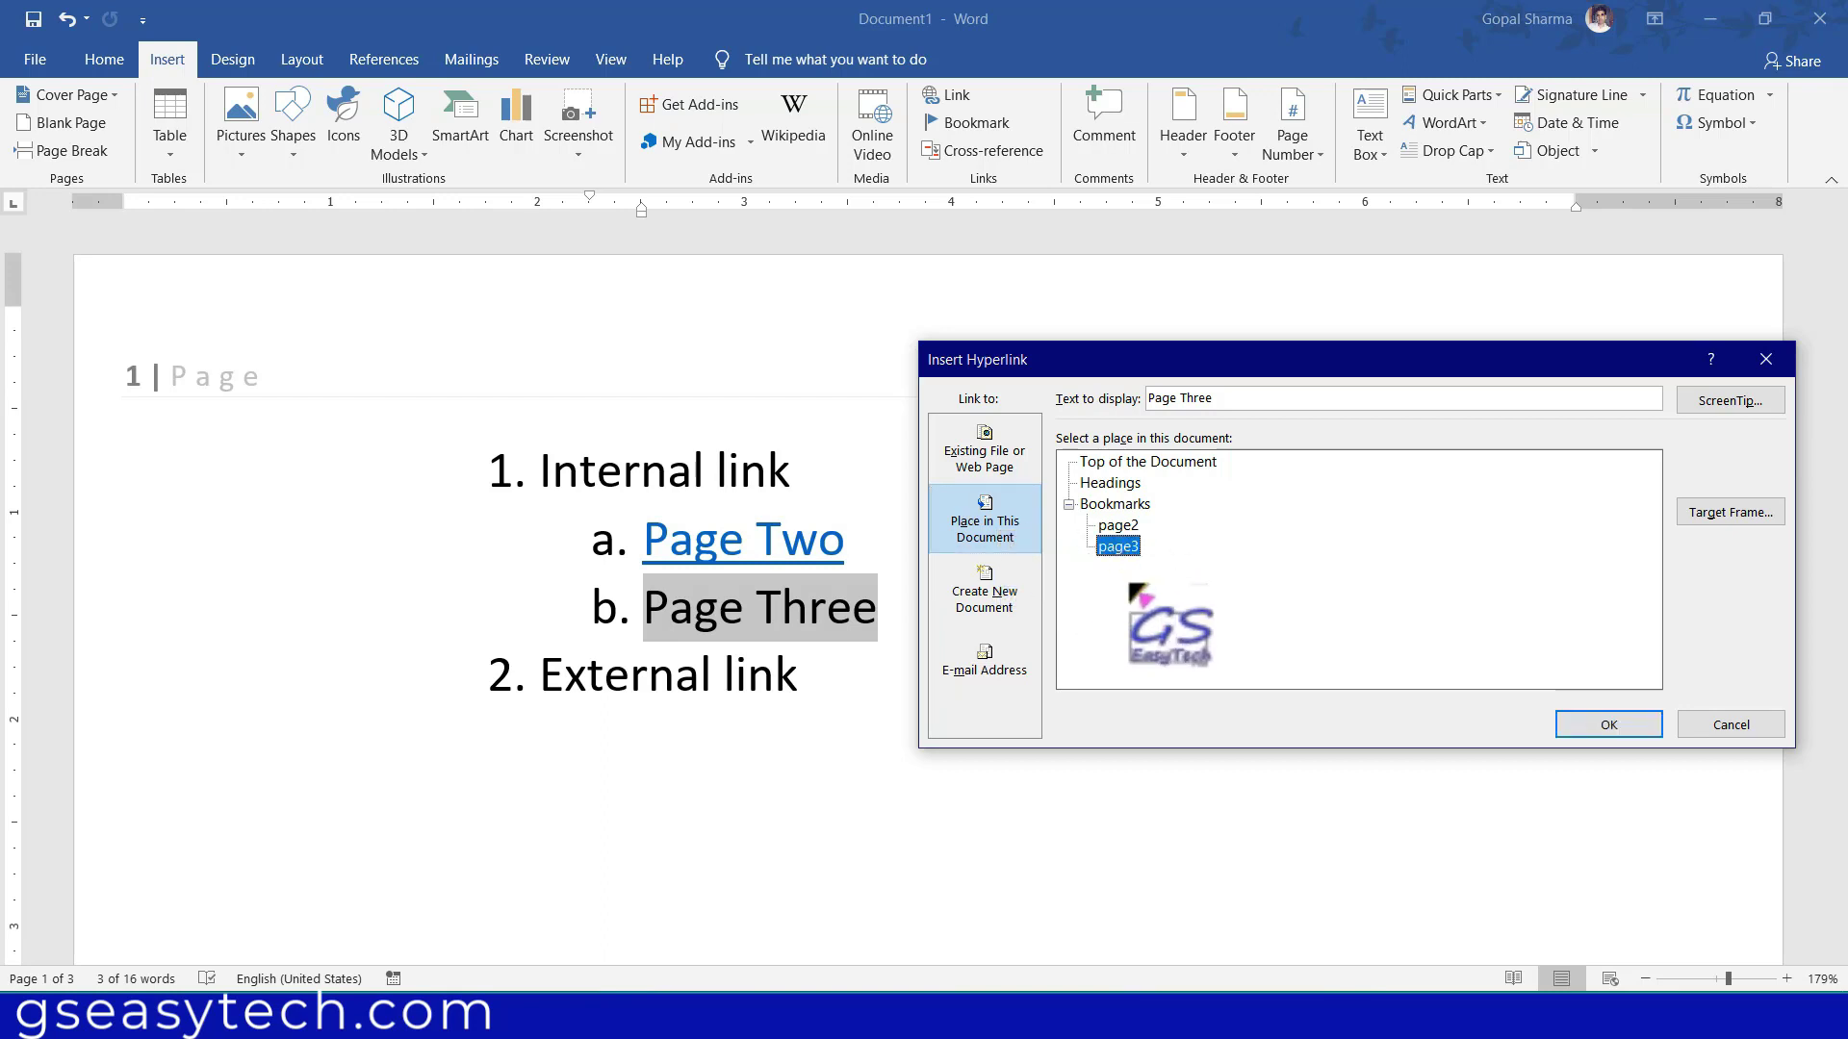
{"action": "left_click", "coordinate": [1602, 729]}
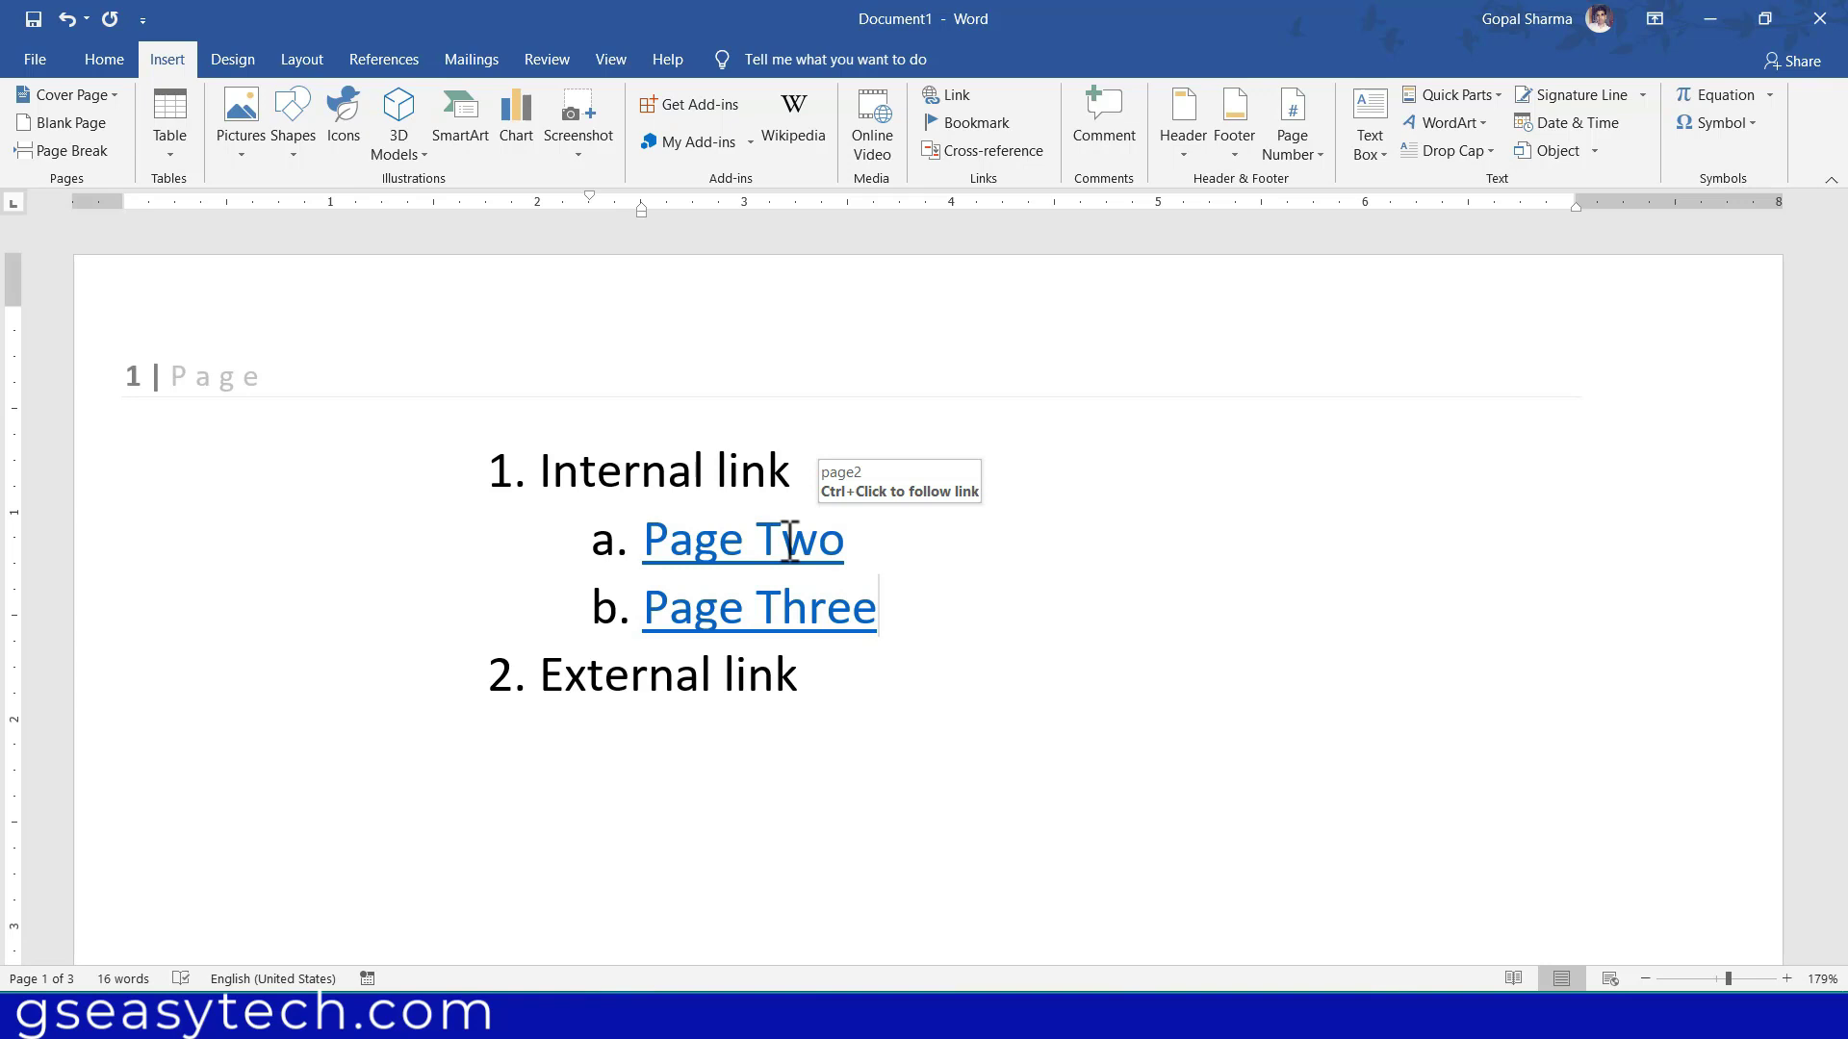
- Follow the Page Two link to page 2, then scroll back up to the list
{"action": "left_click", "coordinate": [791, 541], "text": "ctrl"}
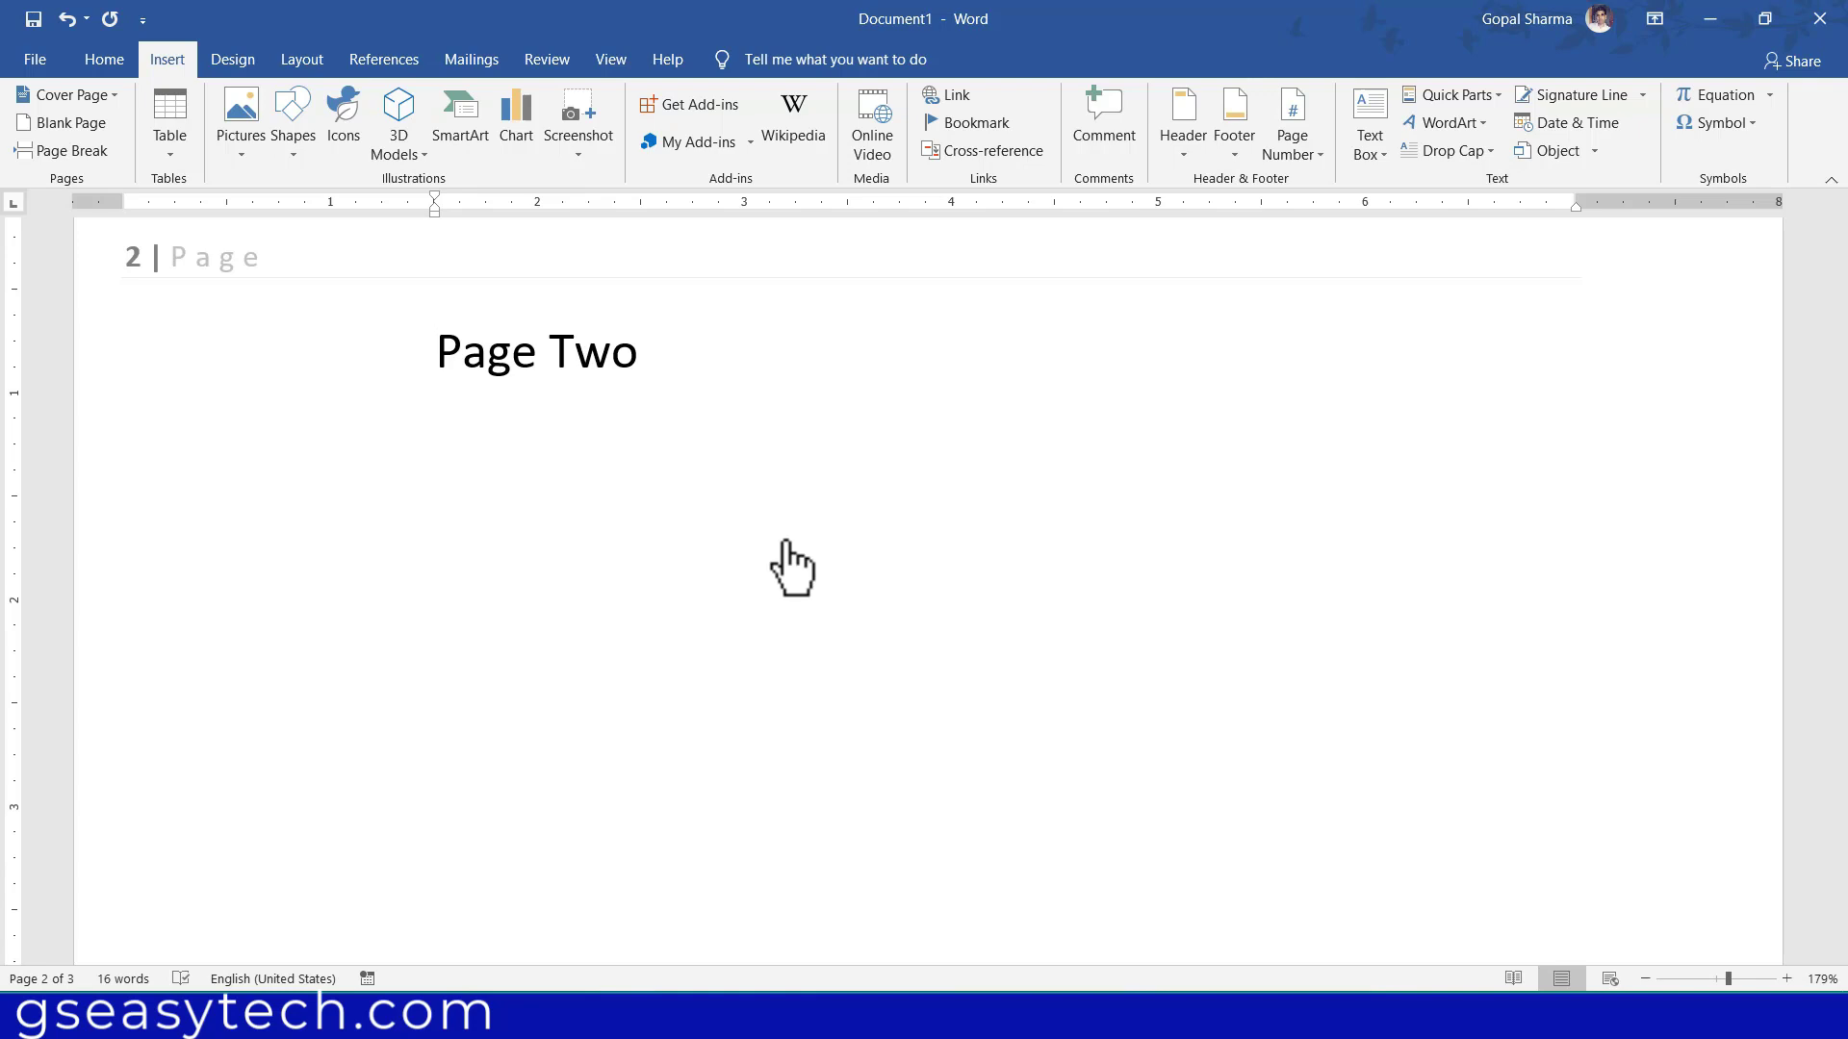
{"action": "scroll", "coordinate": [791, 568], "scroll_direction": "up", "scroll_amount": 2}
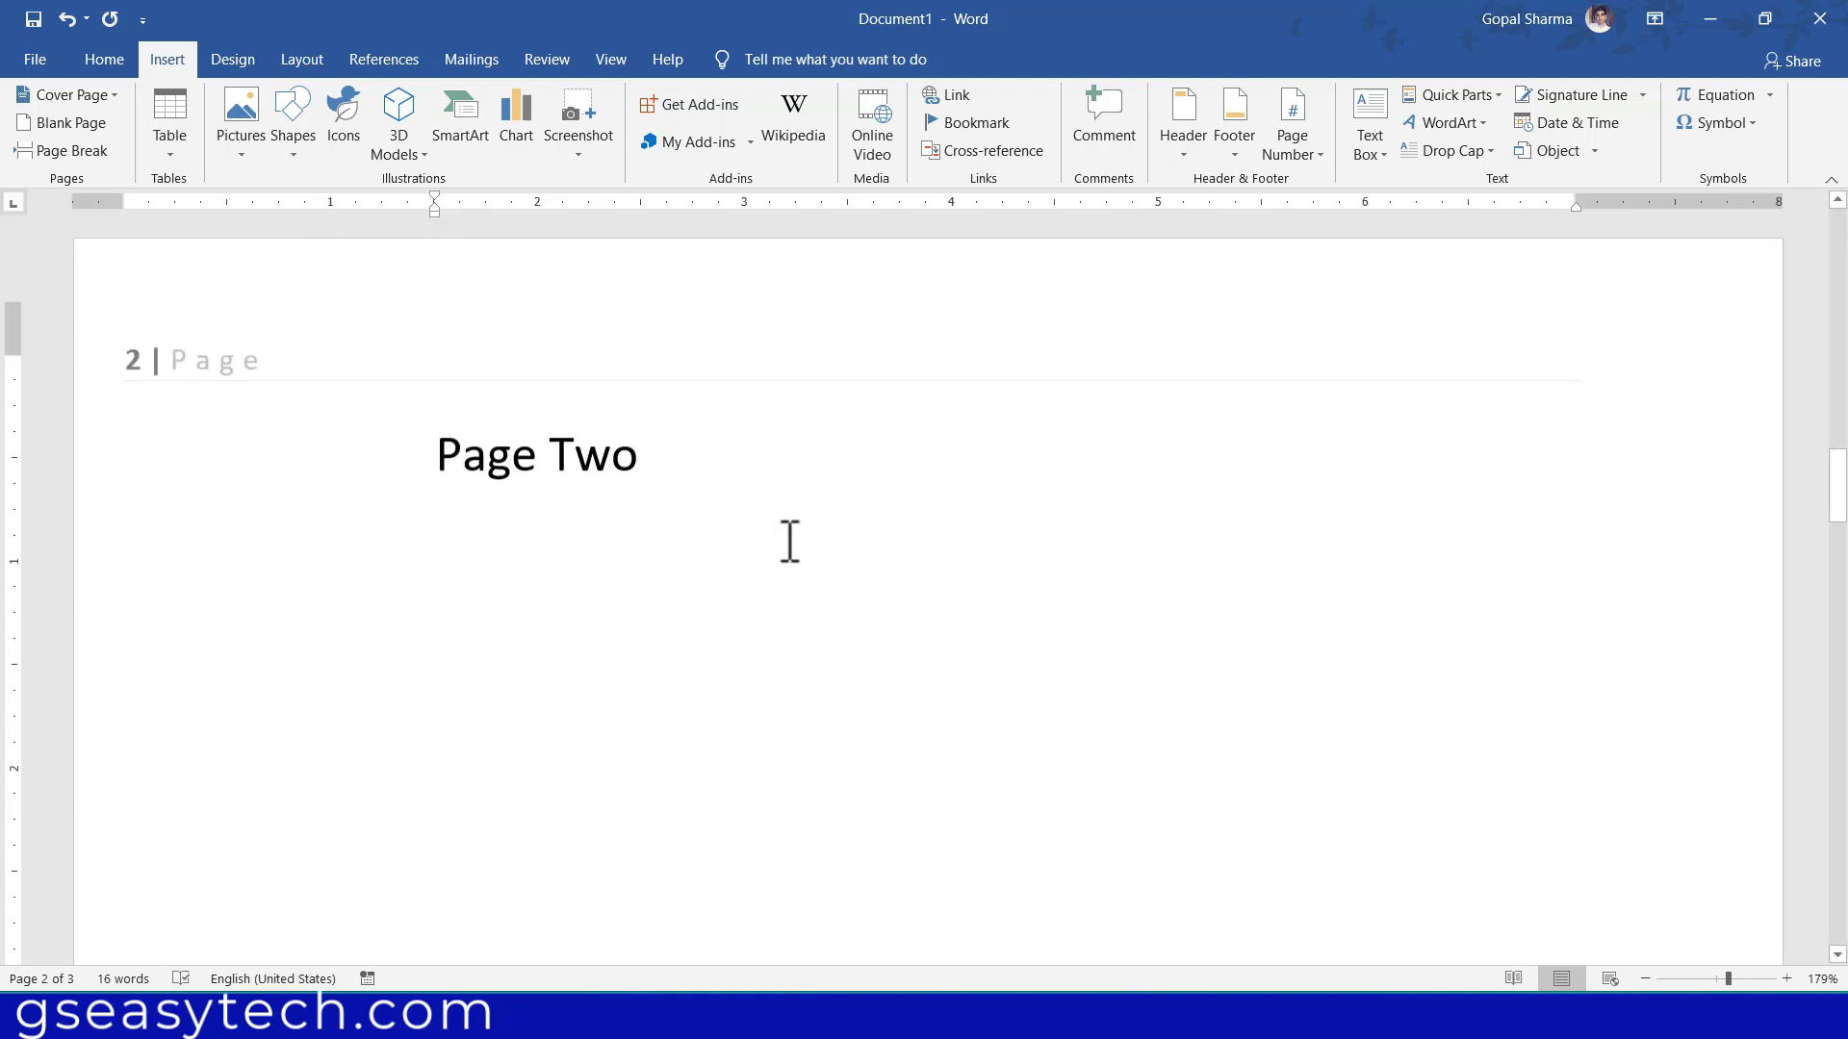
{"action": "scroll", "coordinate": [791, 568], "scroll_direction": "up", "scroll_amount": 5}
{"action": "scroll", "coordinate": [789, 539], "scroll_direction": "up", "scroll_amount": 5}
{"action": "scroll", "coordinate": [789, 539], "scroll_direction": "up", "scroll_amount": 1}
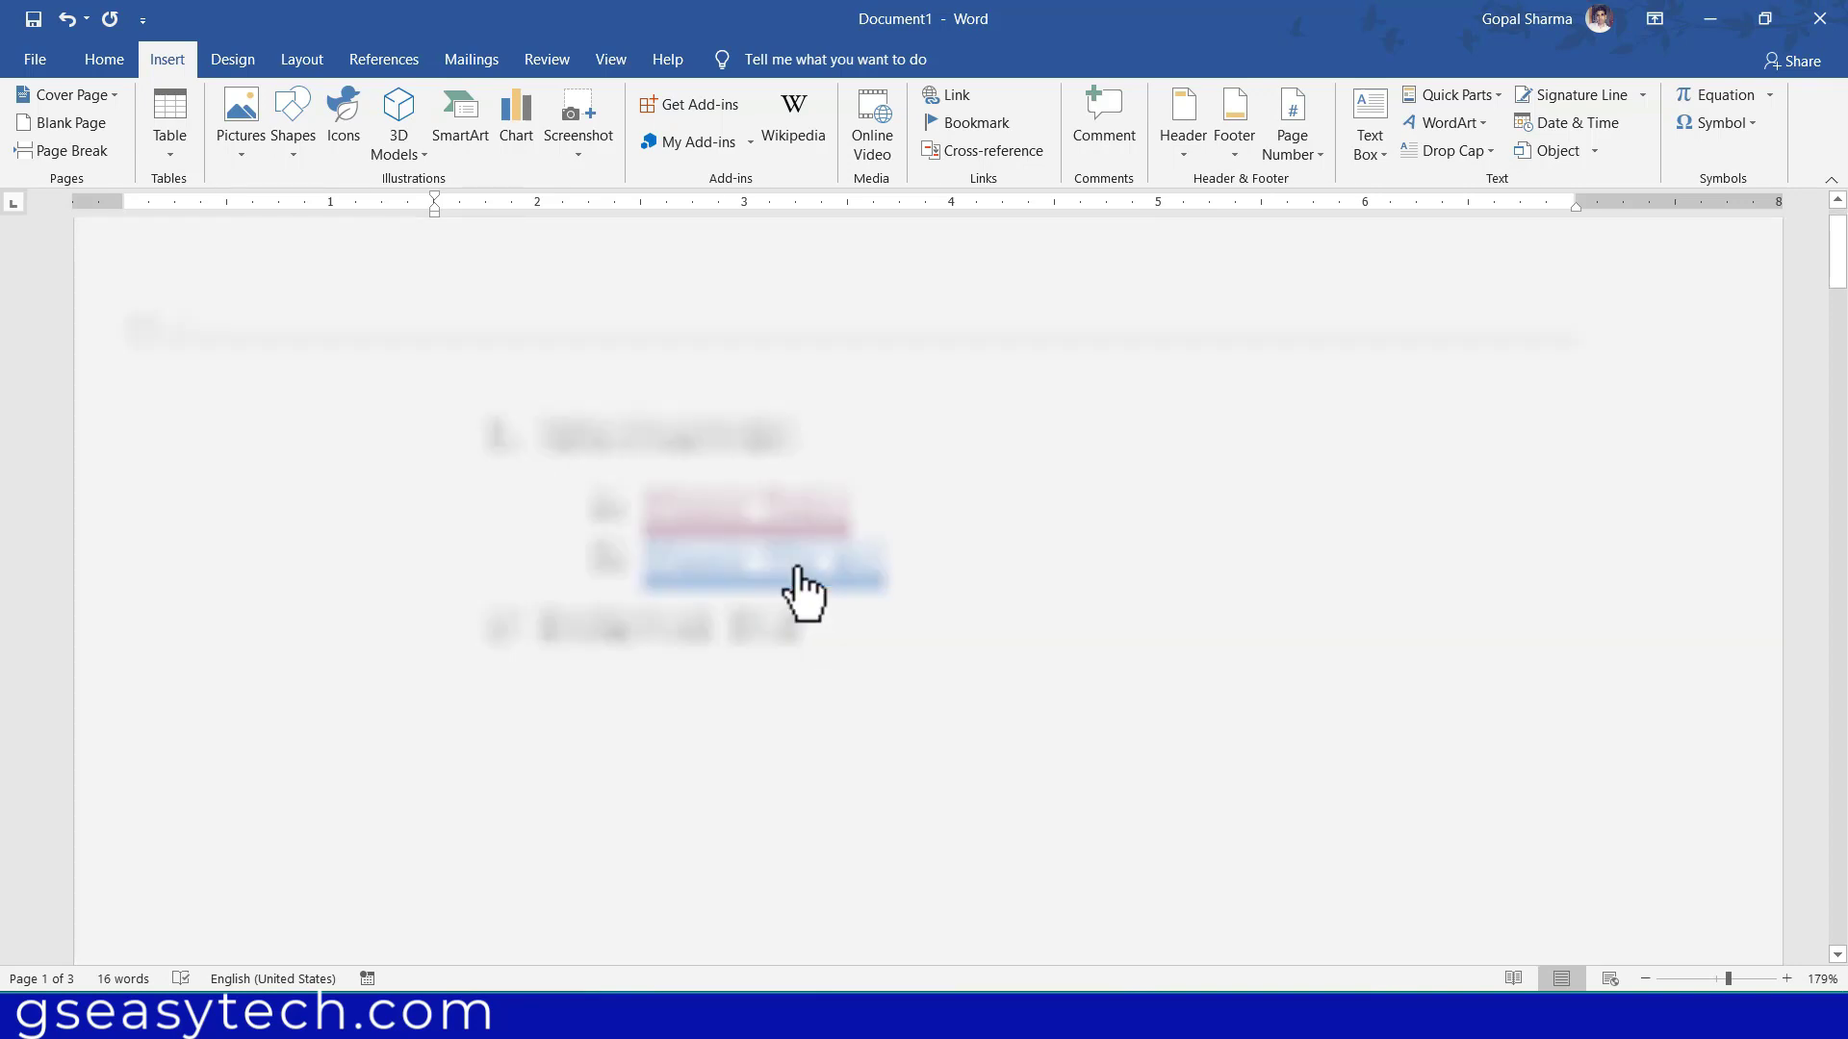
- Follow the Page Three link to page 3, then scroll back to the top
{"action": "left_click", "coordinate": [795, 568], "text": "ctrl"}
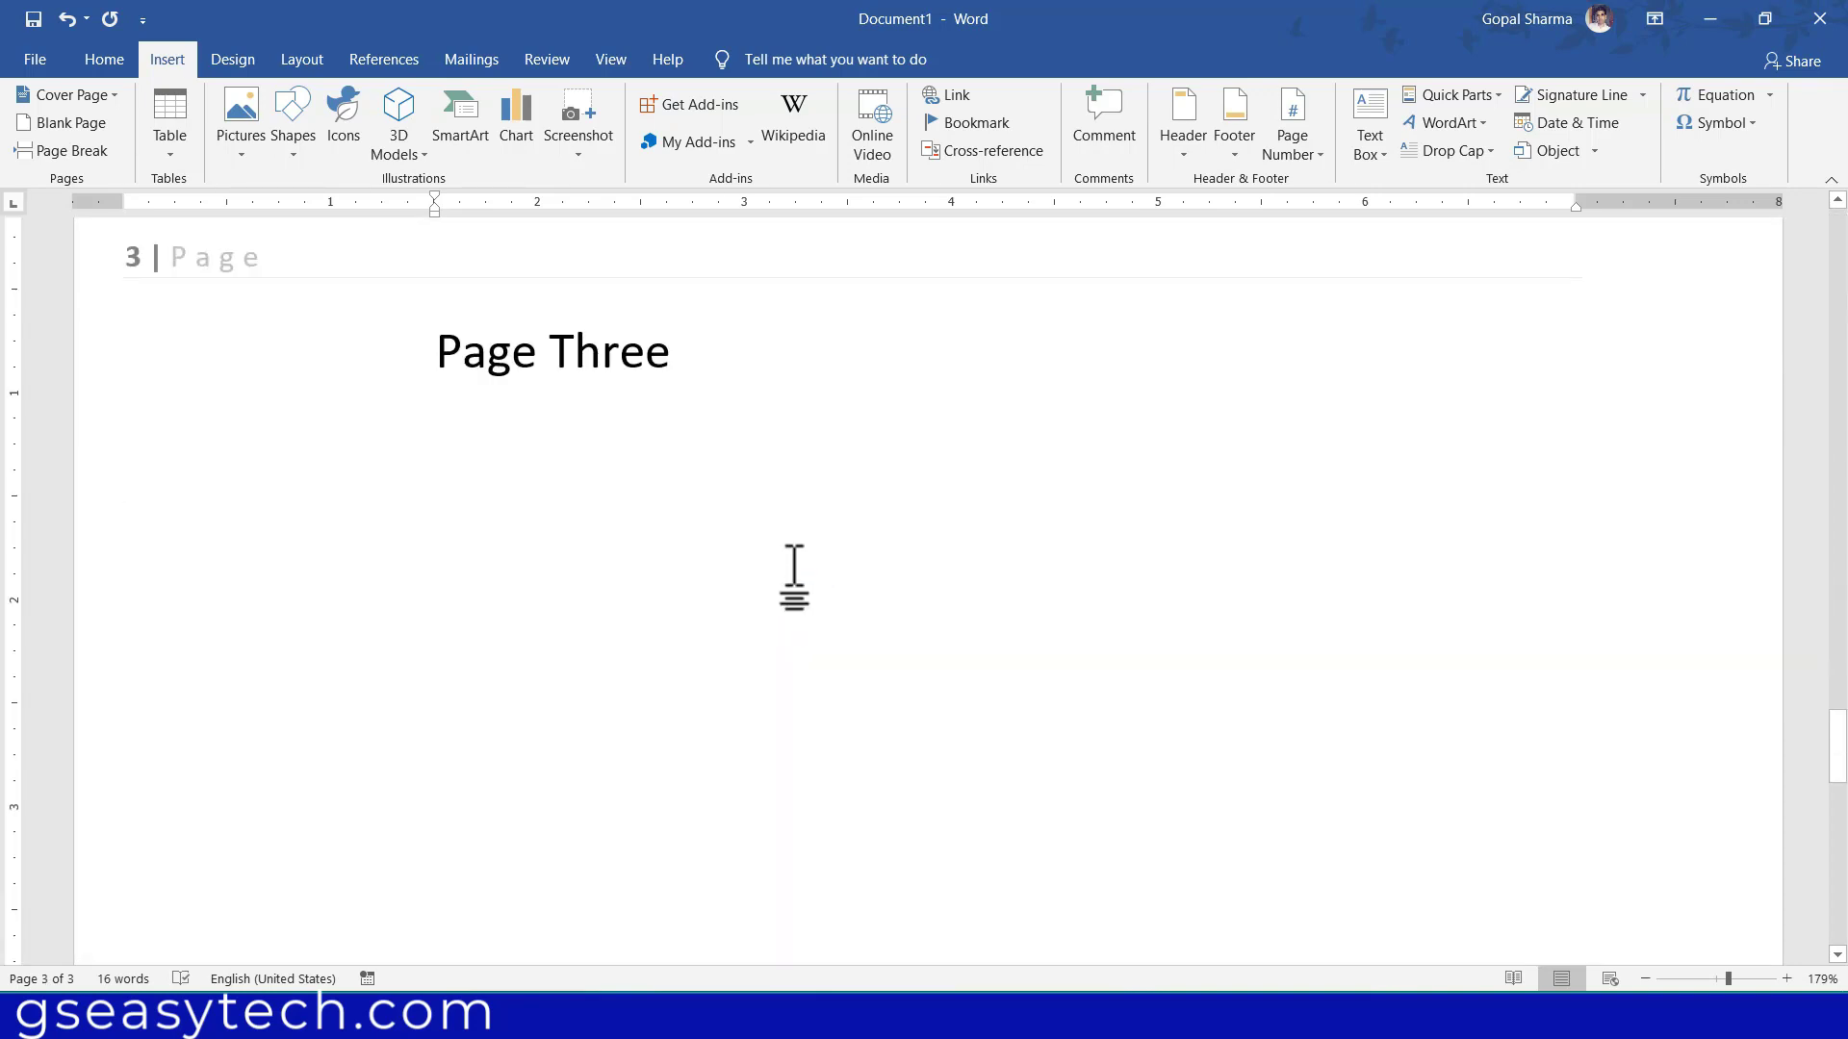
{"action": "scroll", "coordinate": [794, 577], "scroll_direction": "up", "scroll_amount": 10}
{"action": "scroll", "coordinate": [794, 578], "scroll_direction": "up", "scroll_amount": 10}
{"action": "scroll", "coordinate": [796, 573], "scroll_direction": "up", "scroll_amount": 10}
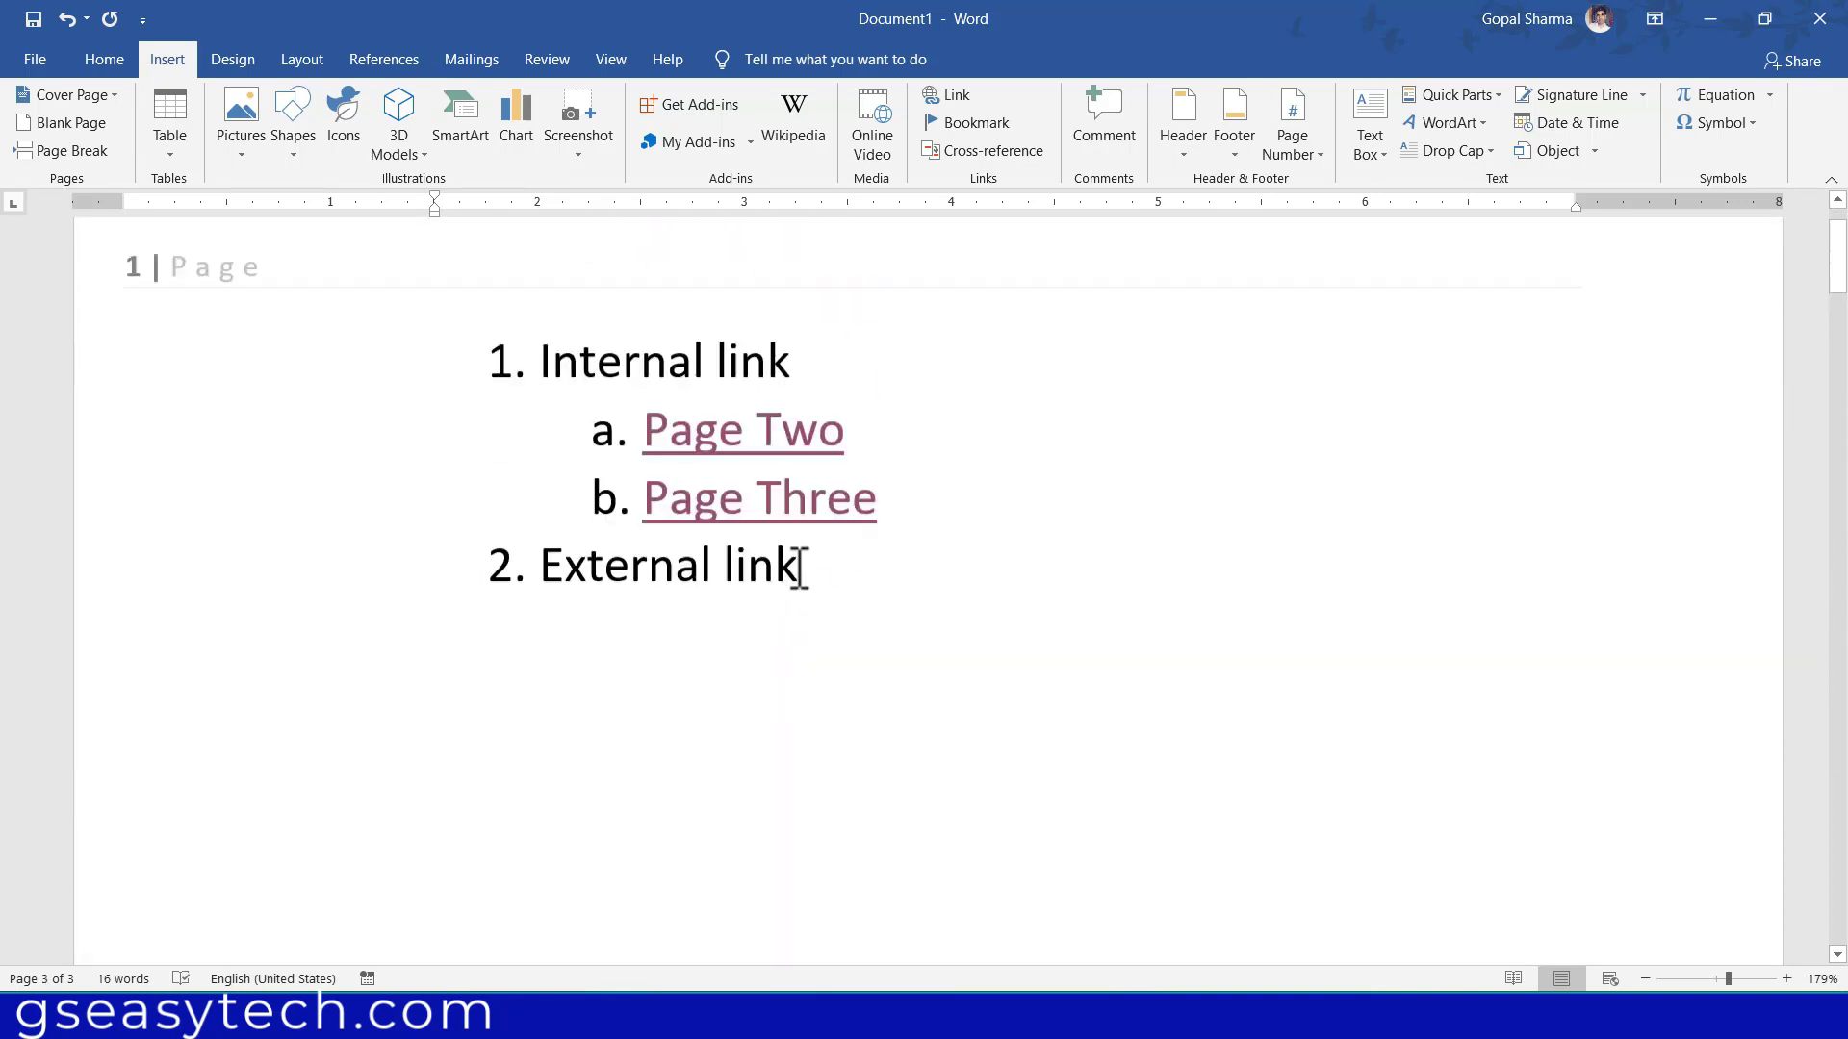
{"action": "scroll", "coordinate": [799, 568], "scroll_direction": "up", "scroll_amount": 2}
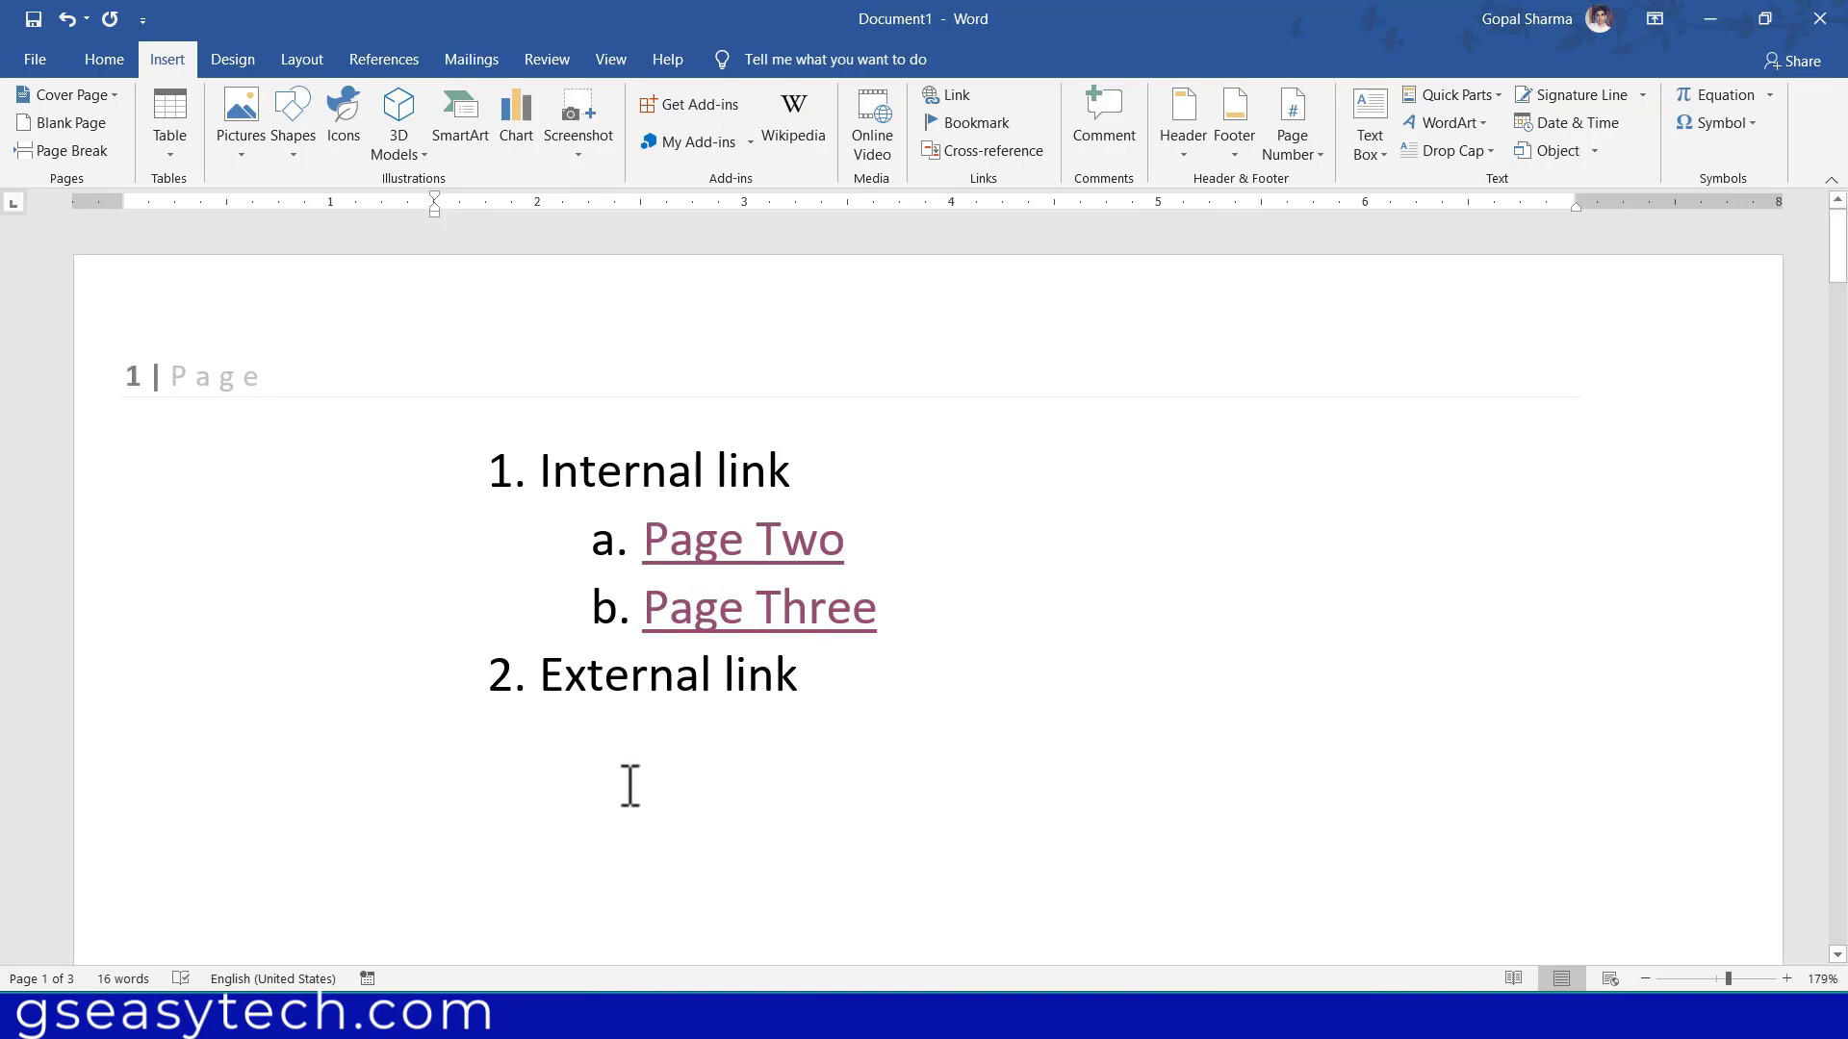
- Add indented sub-items 'Image' and 'file' below External link
{"action": "left_click", "coordinate": [825, 685]}
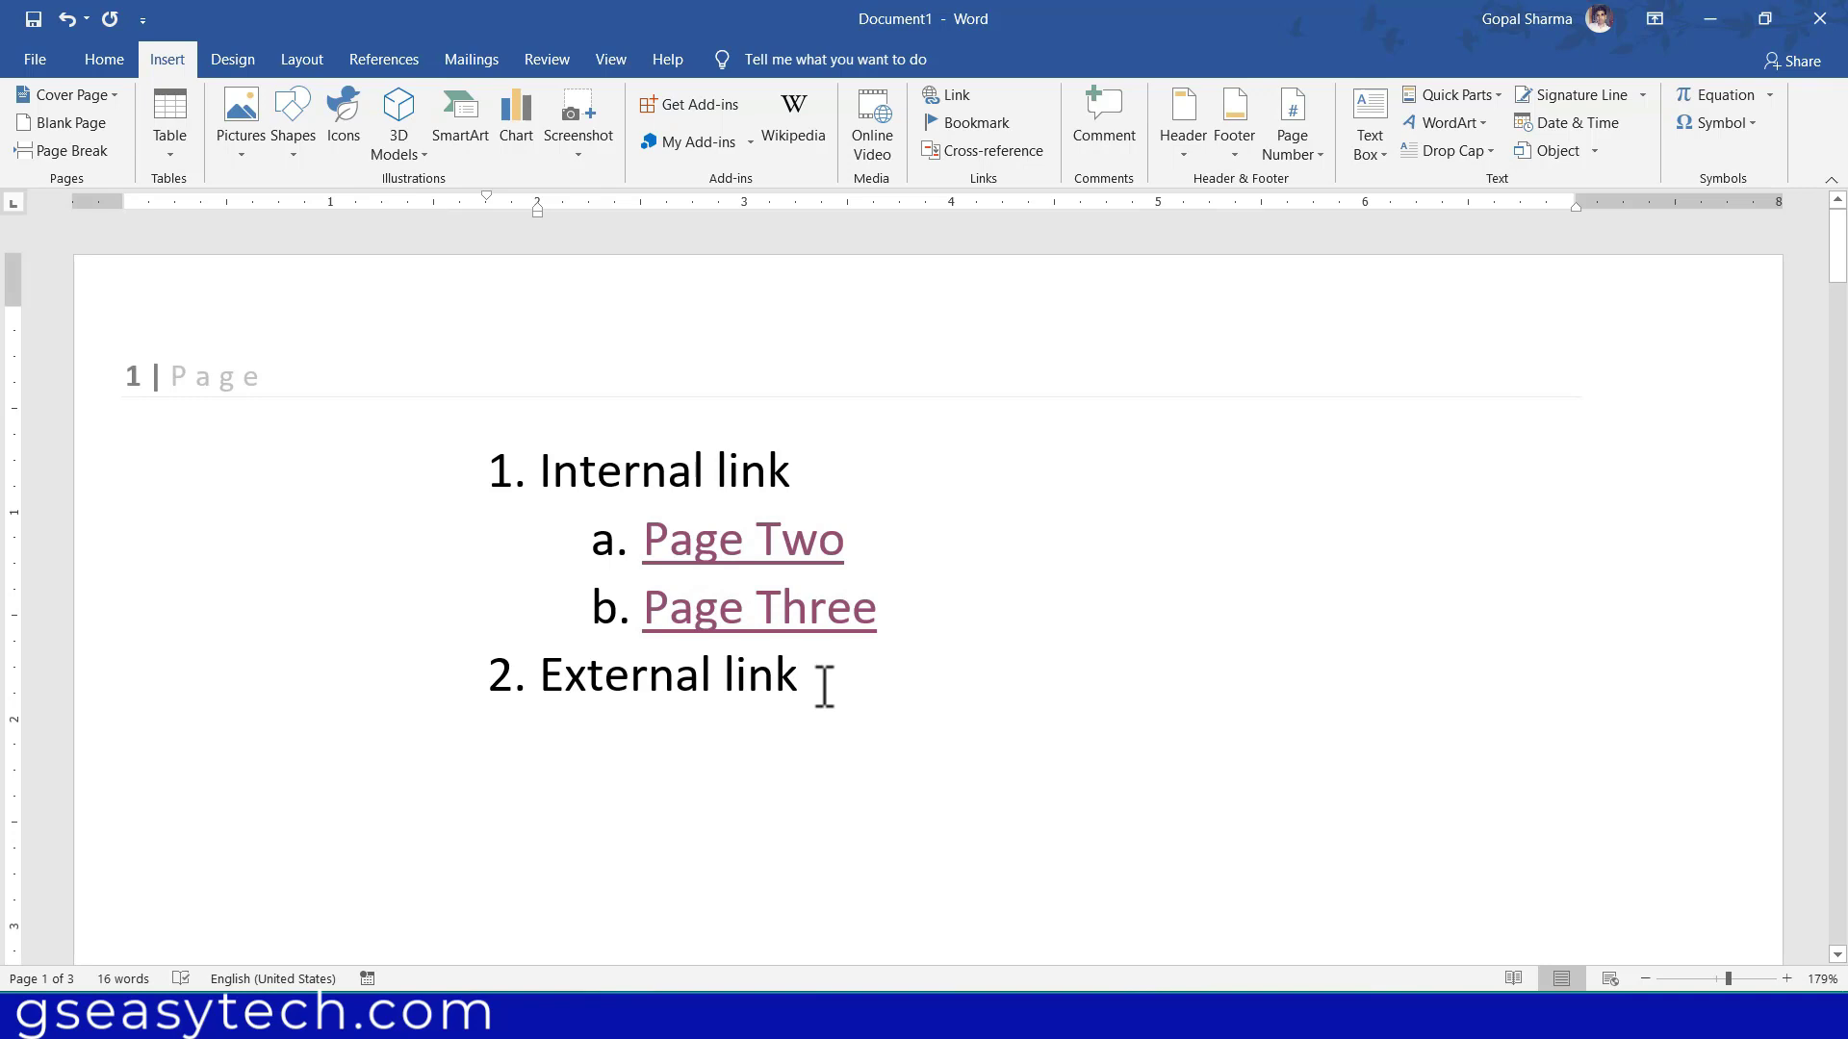
{"action": "key", "text": "Return"}
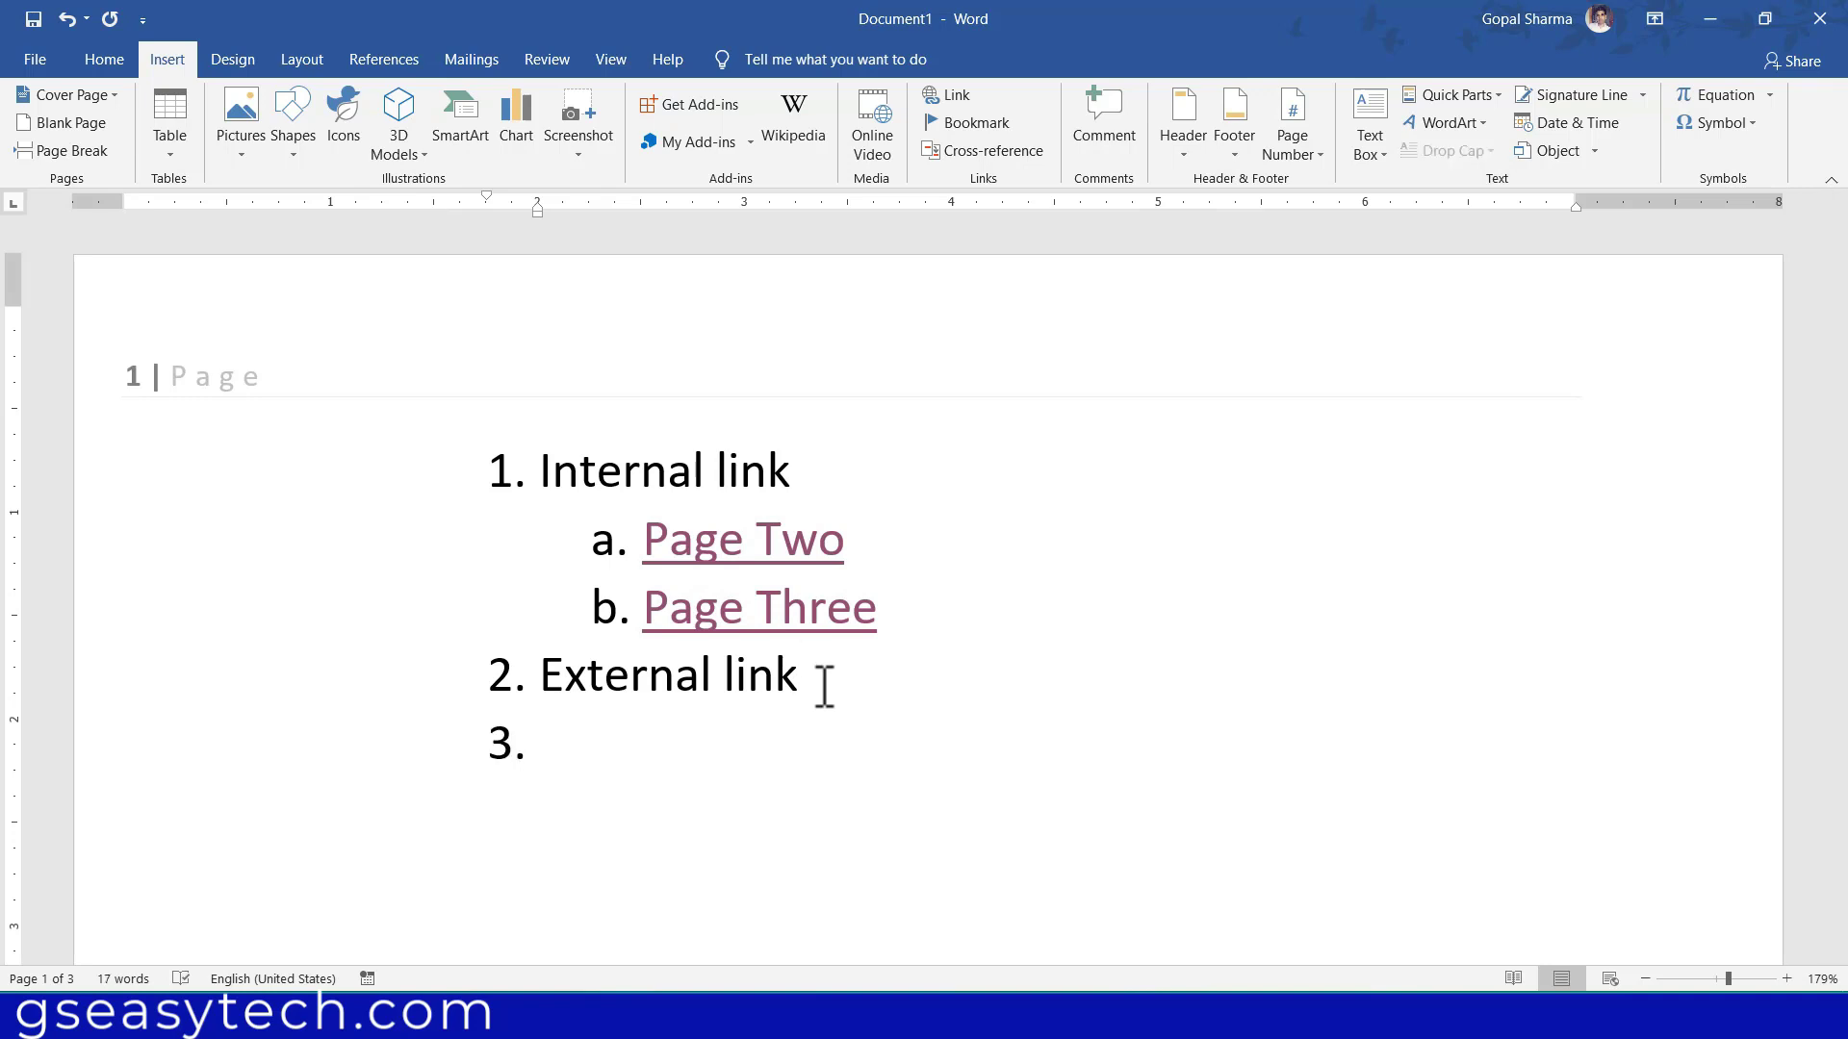
{"action": "left_click", "coordinate": [104, 59]}
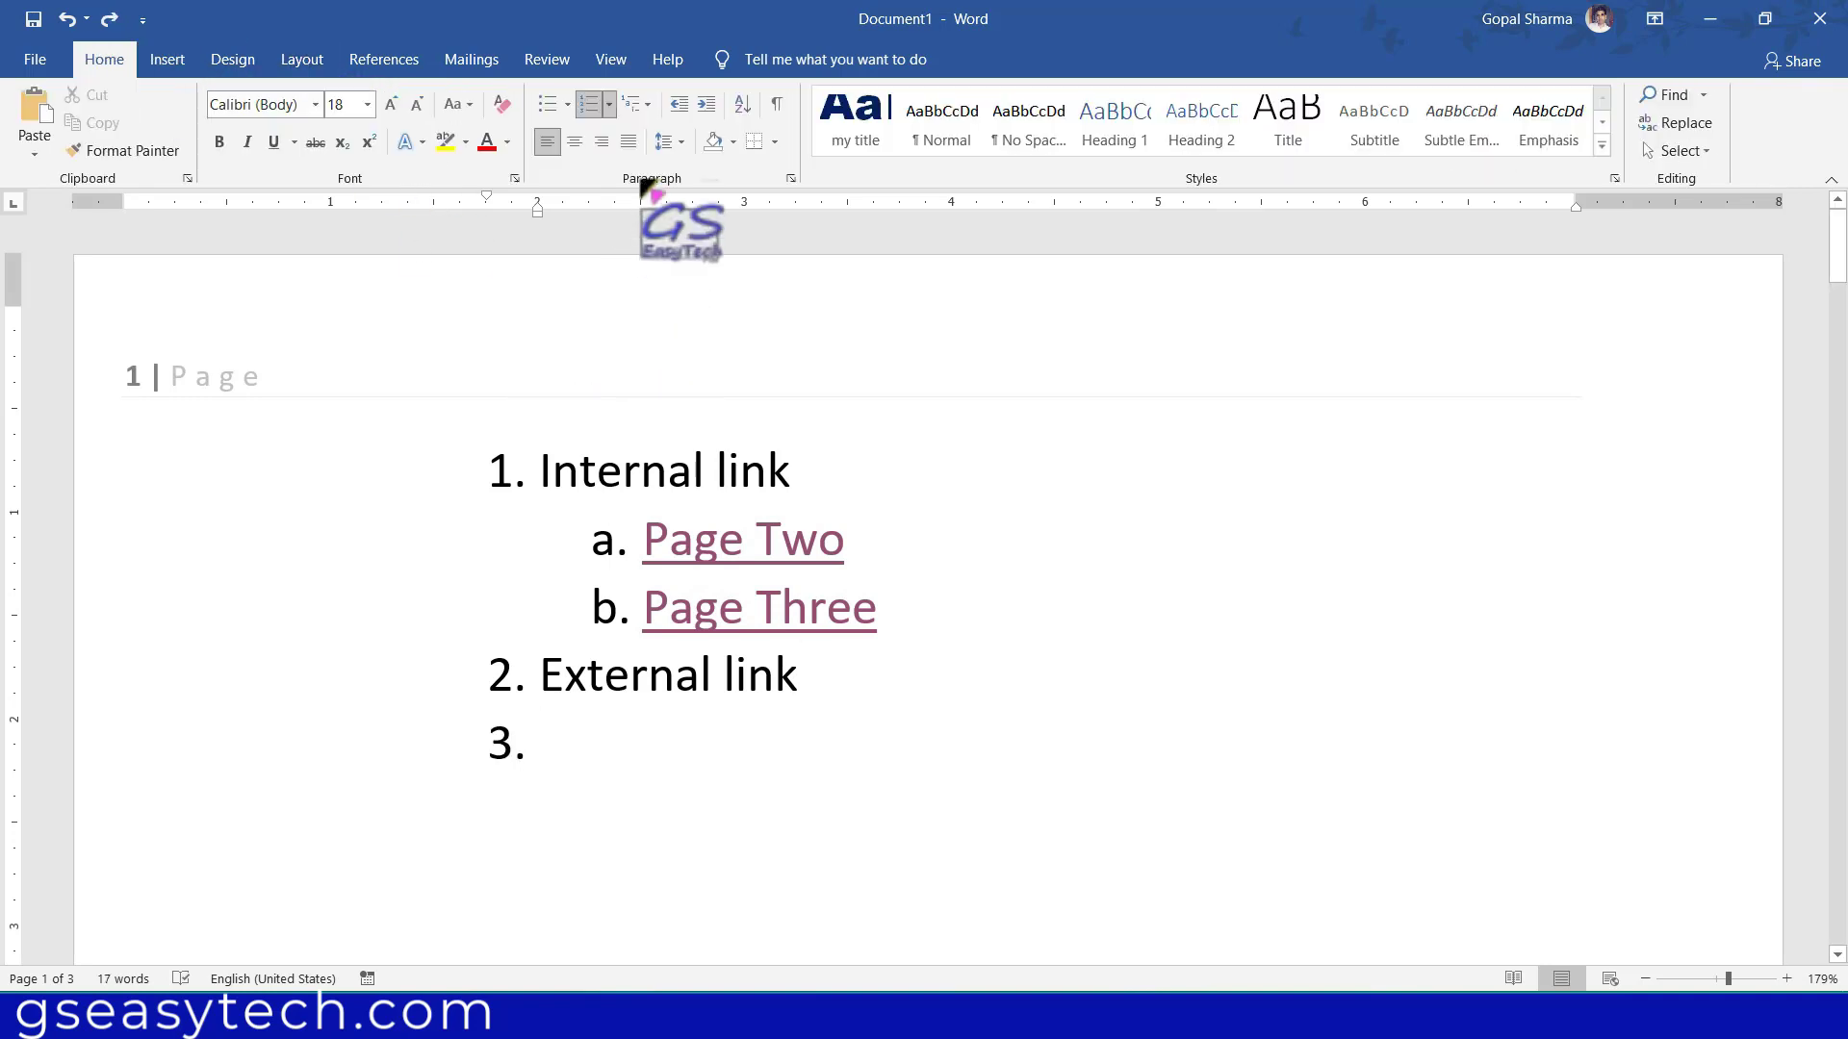
{"action": "left_click", "coordinate": [706, 104]}
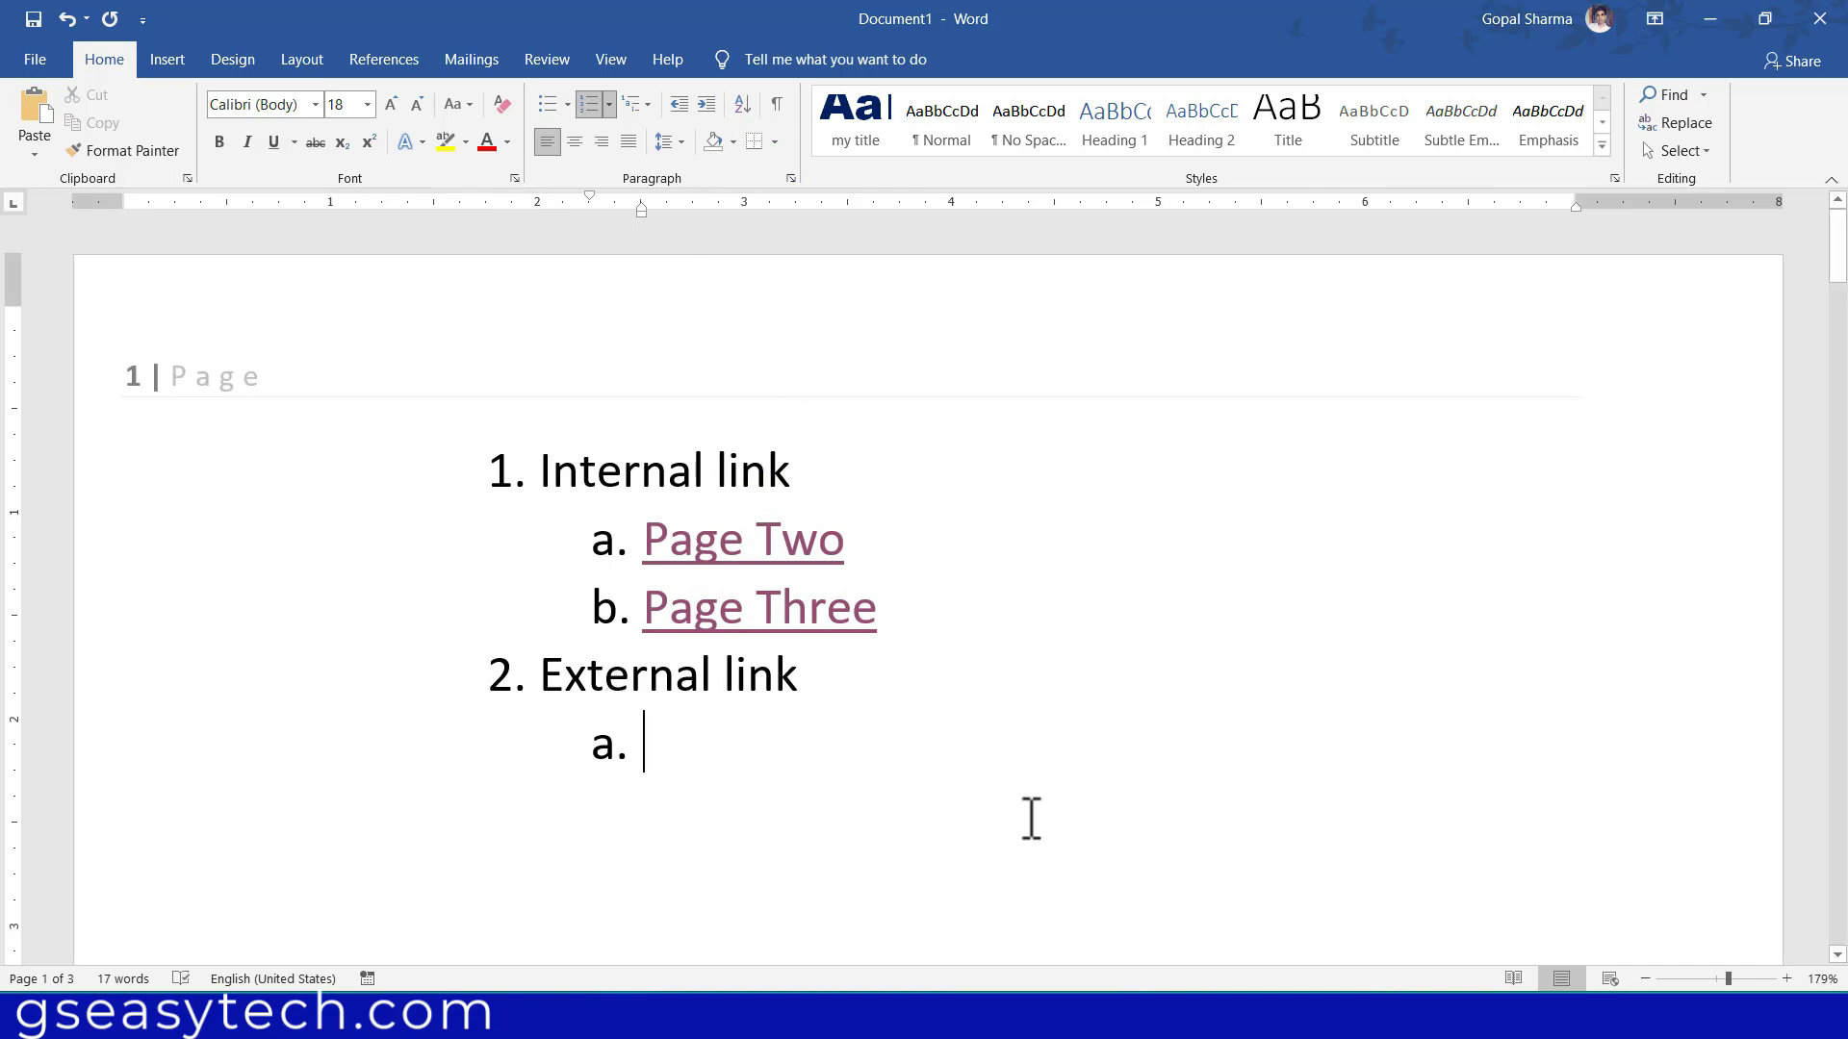
{"action": "type", "text": "Image"}
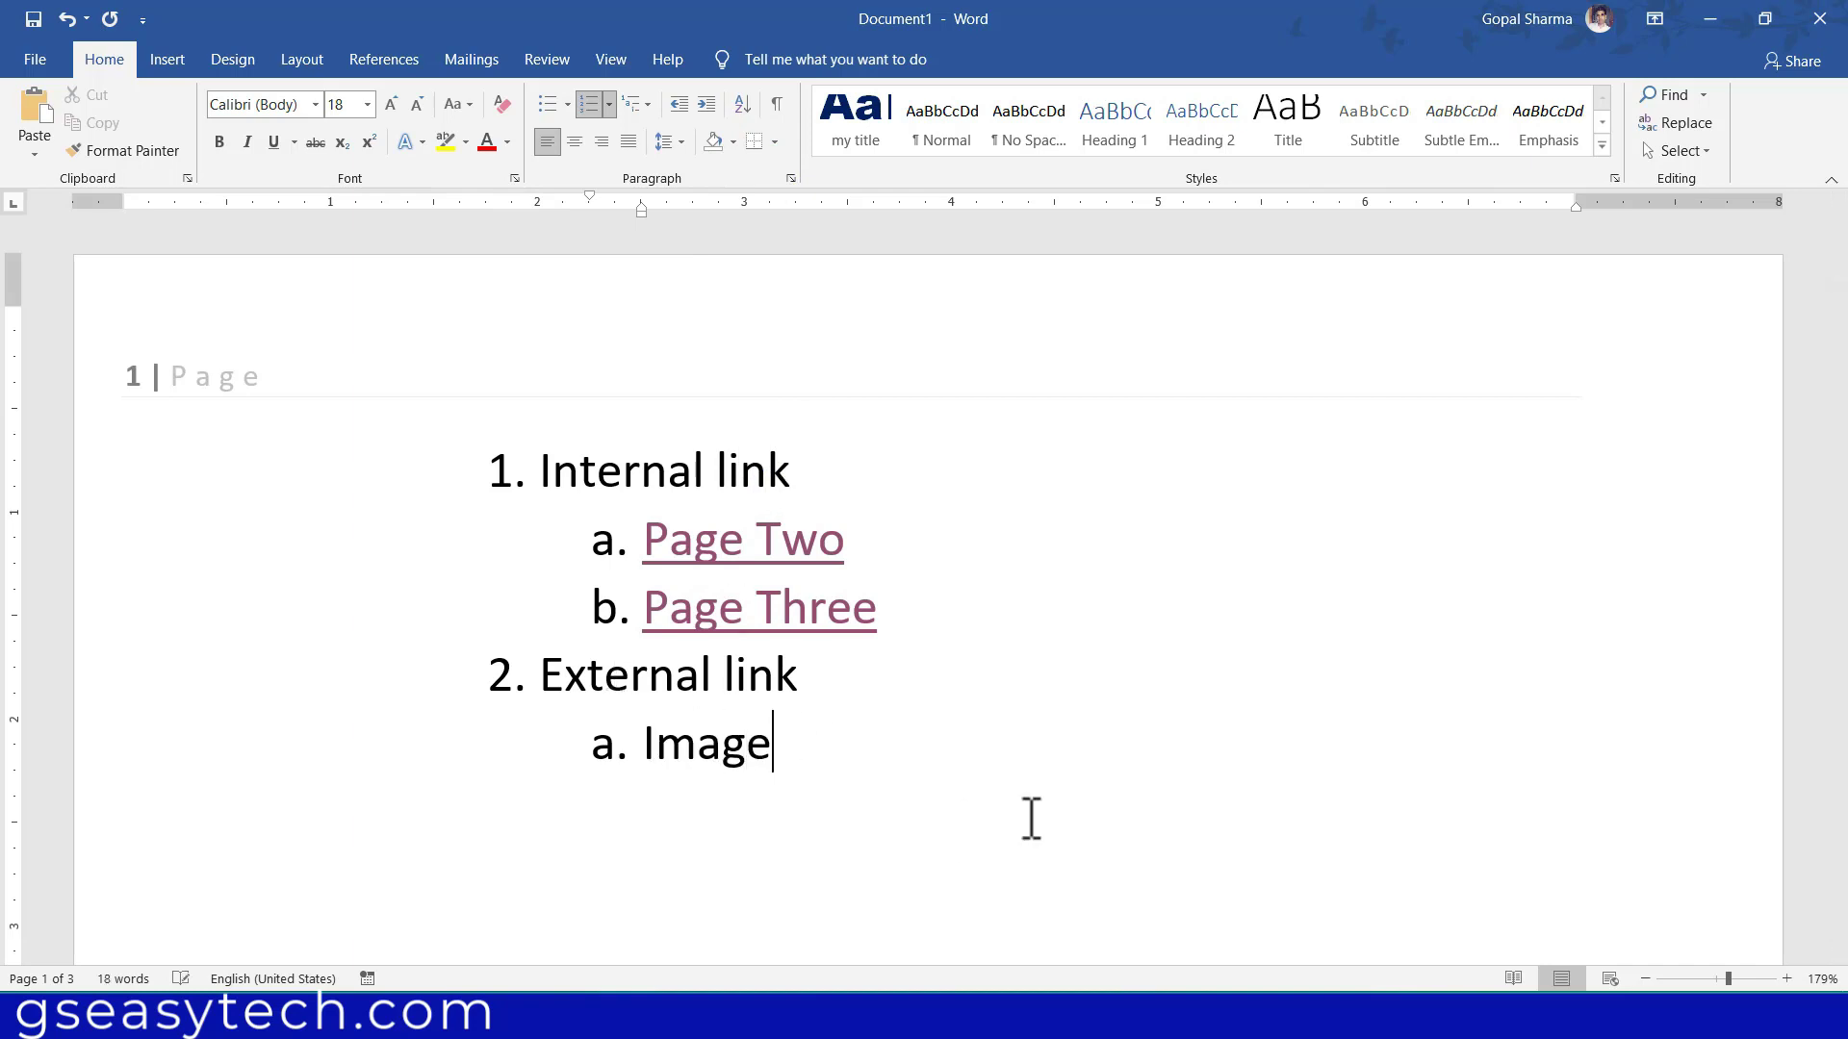
{"action": "key", "text": "Return"}
{"action": "type", "text": "file"}
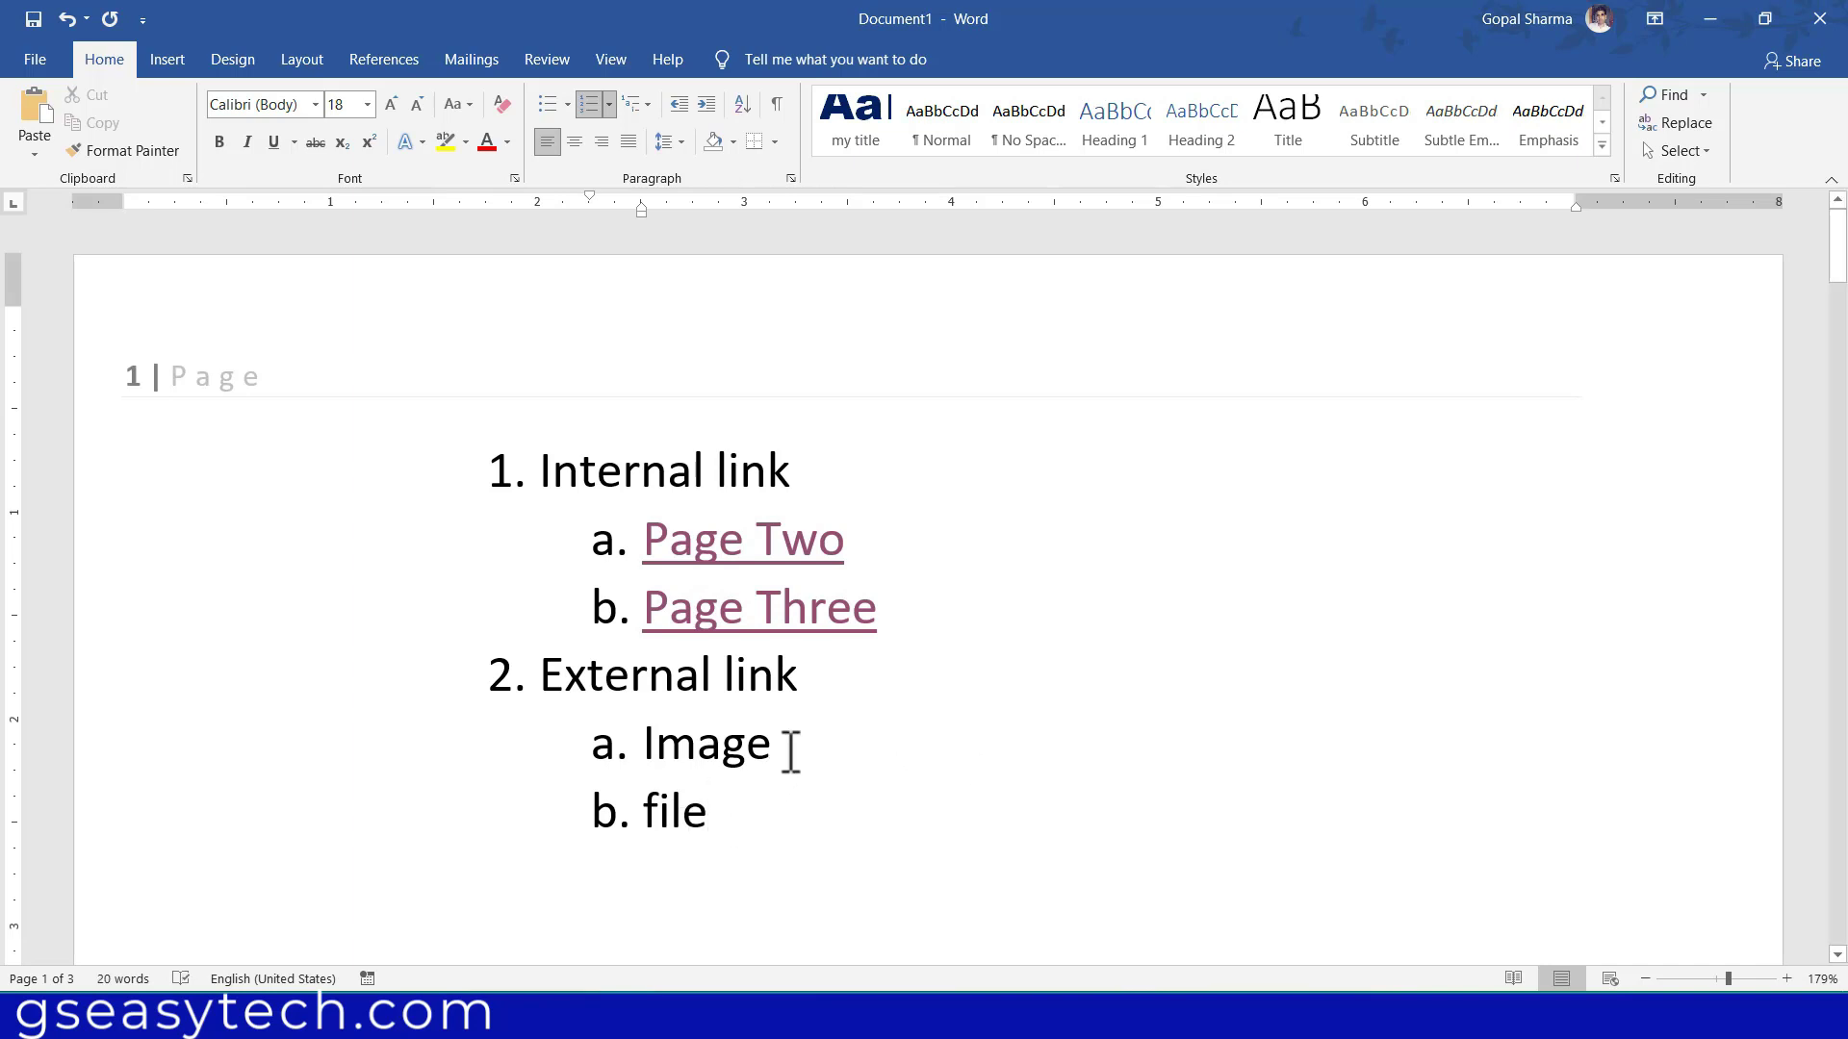
- Select the word Image and bring up its Link (Insert Hyperlink) dialog
{"action": "left_click_drag", "start_coordinate": [798, 749], "coordinate": [647, 749]}
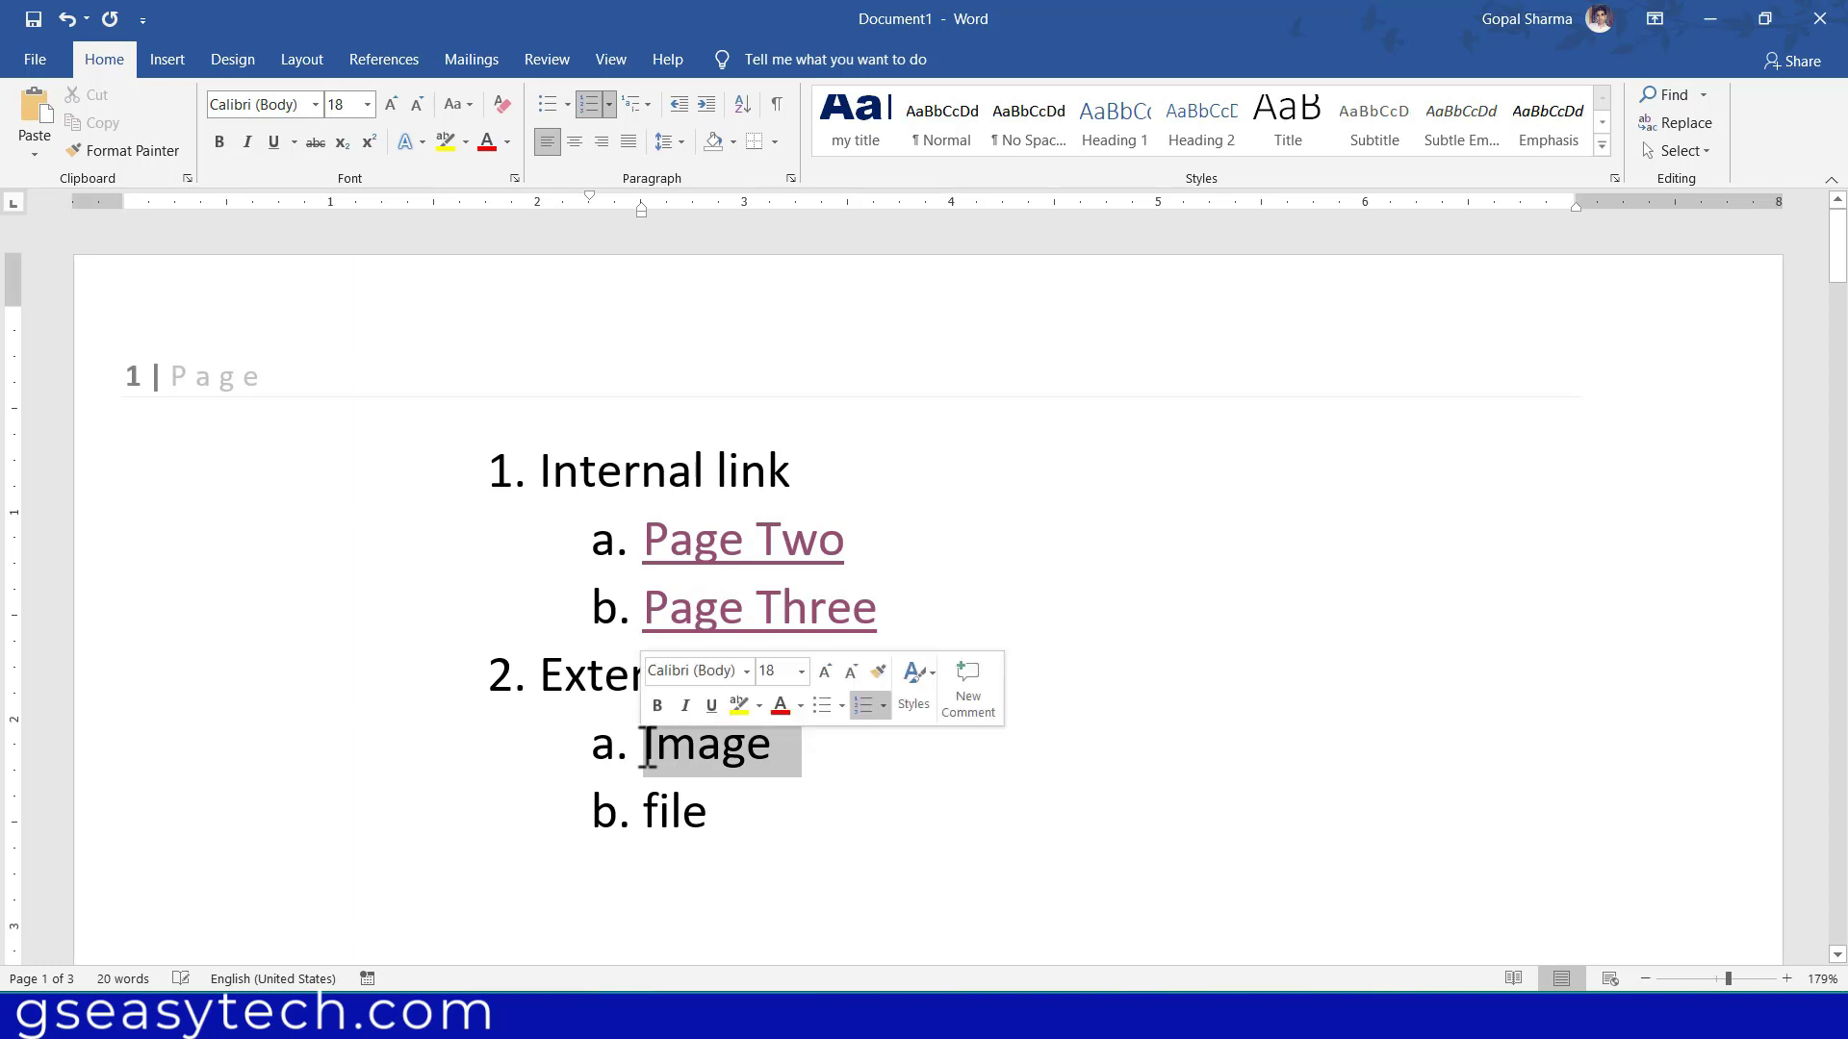
{"action": "right_click", "coordinate": [689, 753]}
{"action": "left_click", "coordinate": [764, 701]}
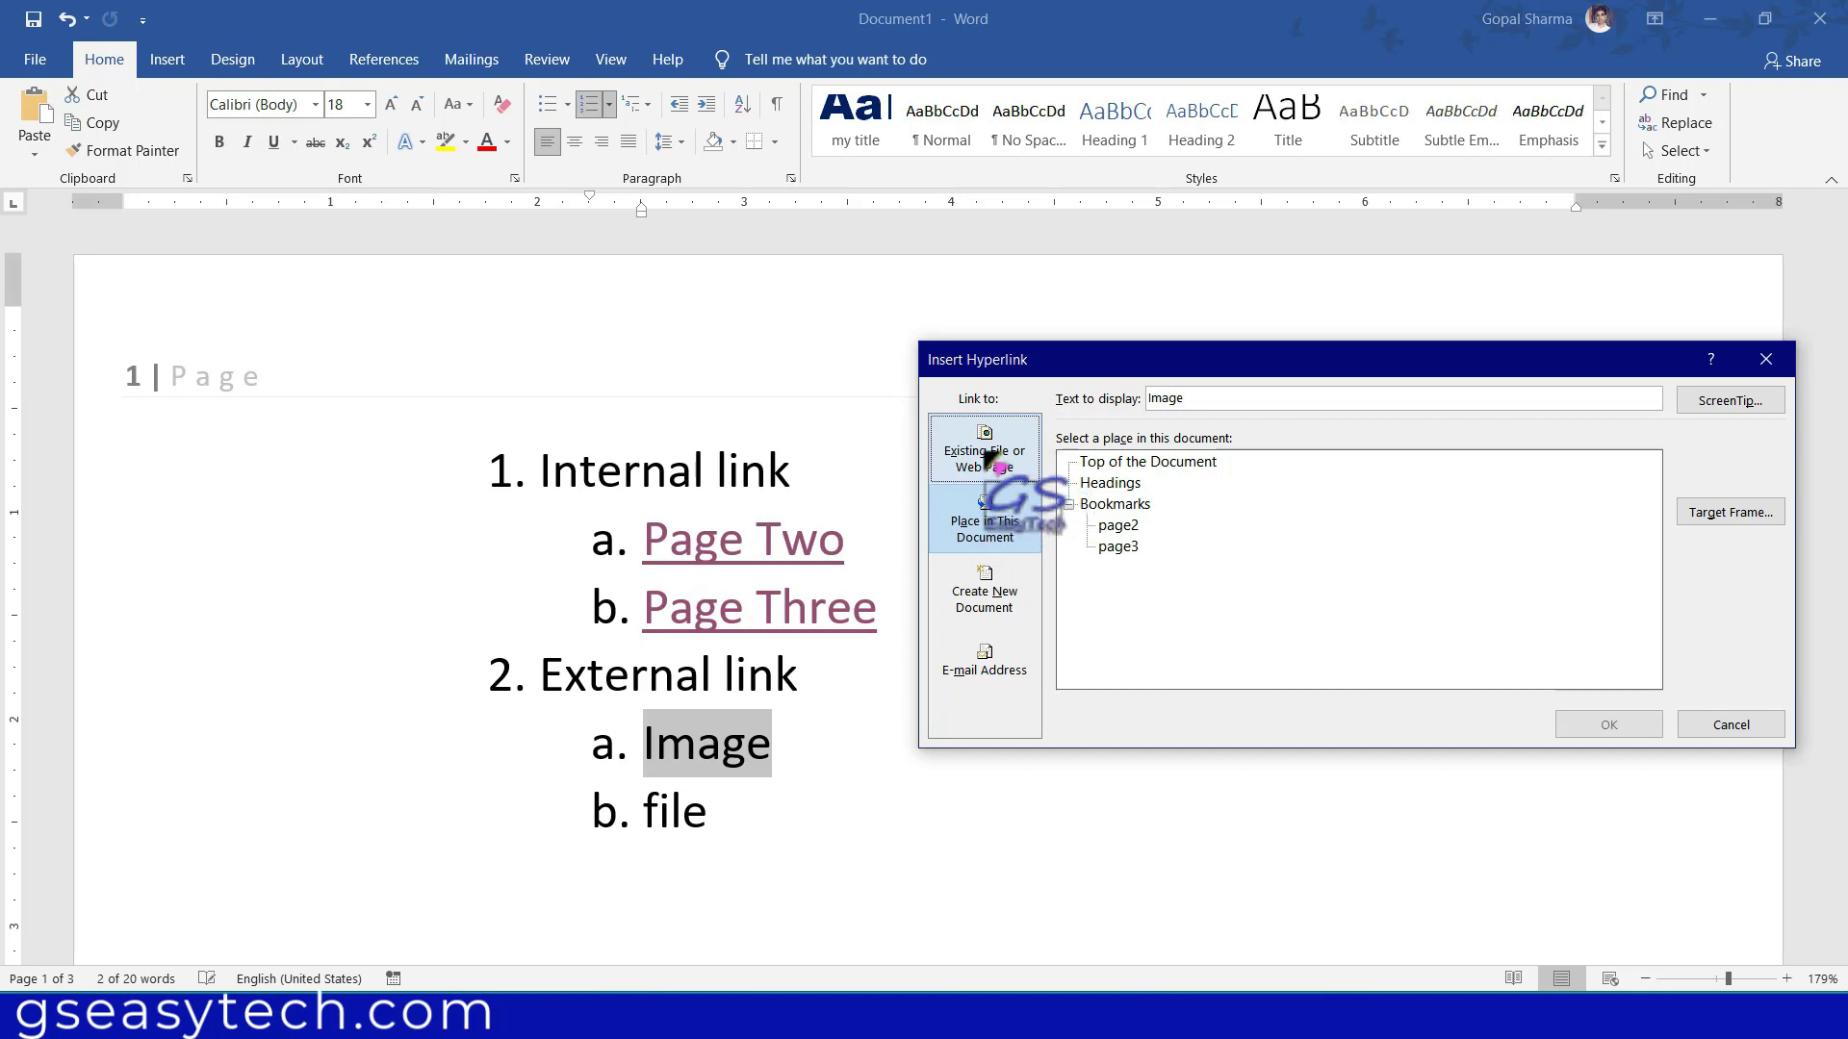
- Link Image to the existing file image (1).jpg in Pictures > Wallpapper
{"action": "left_click", "coordinate": [986, 460]}
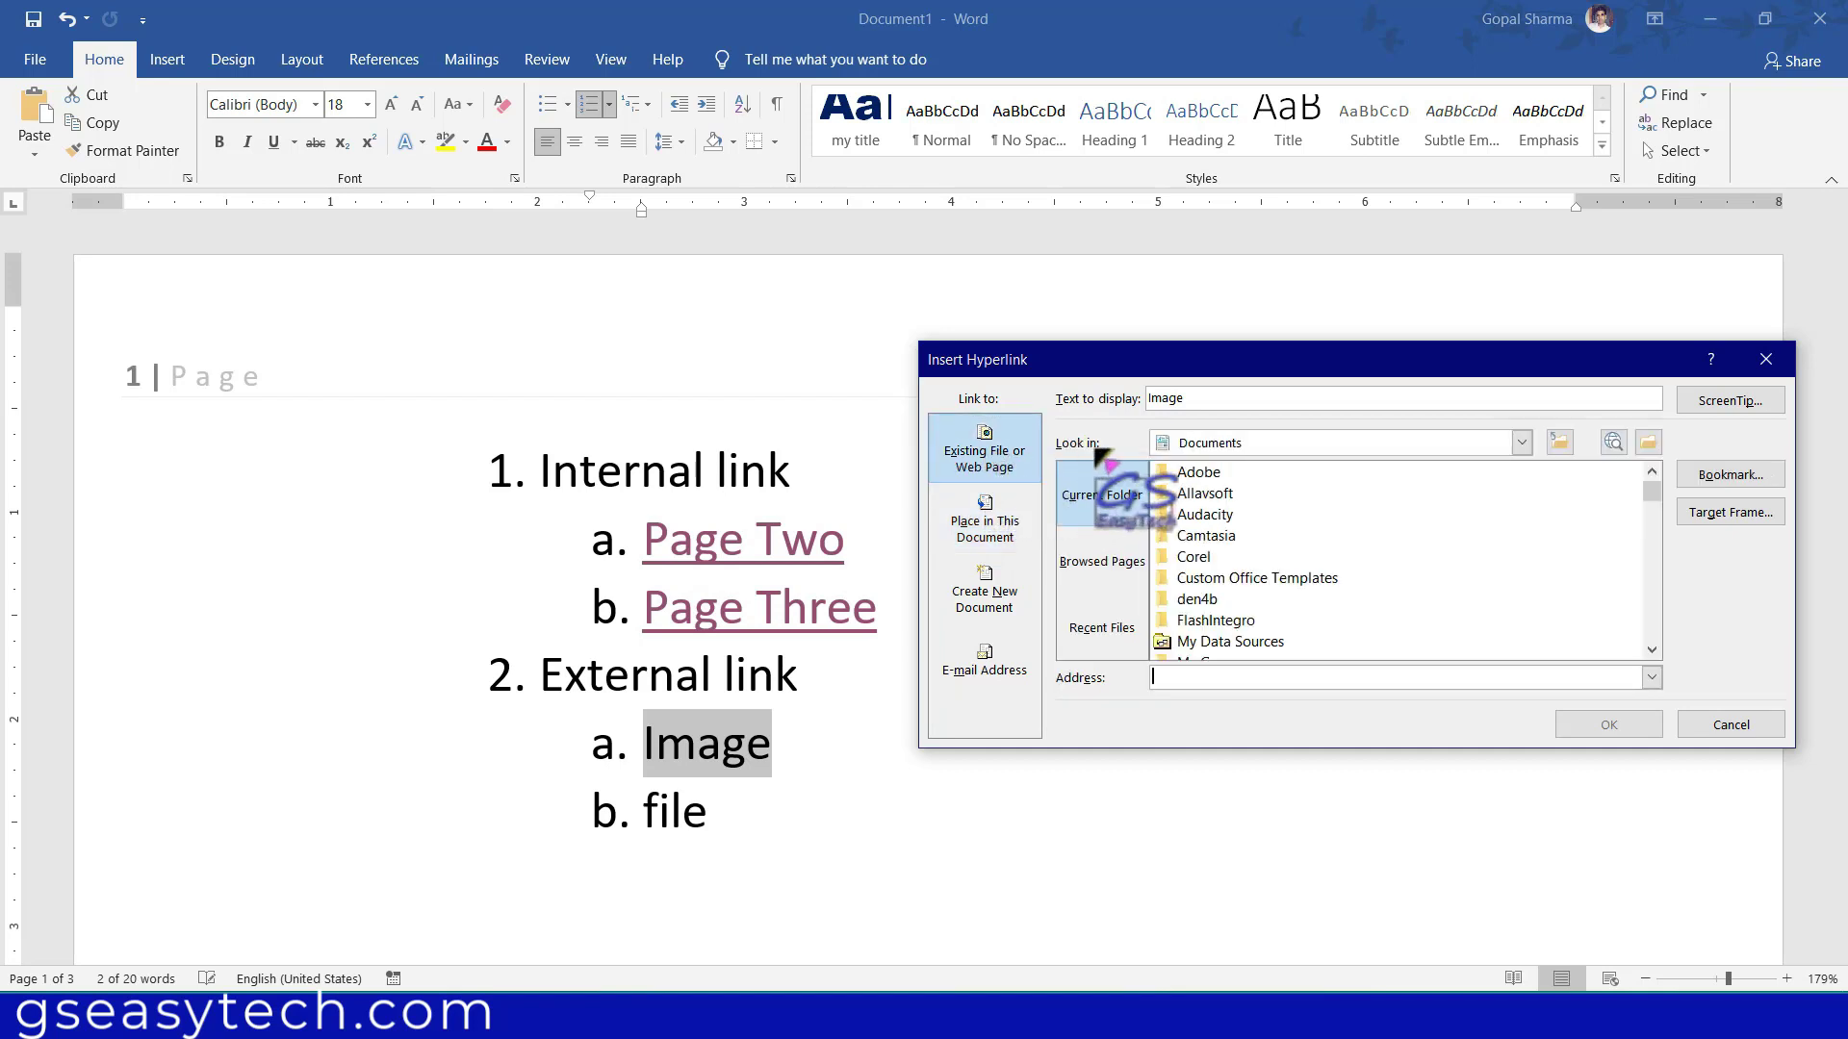
{"action": "left_click", "coordinate": [1319, 442]}
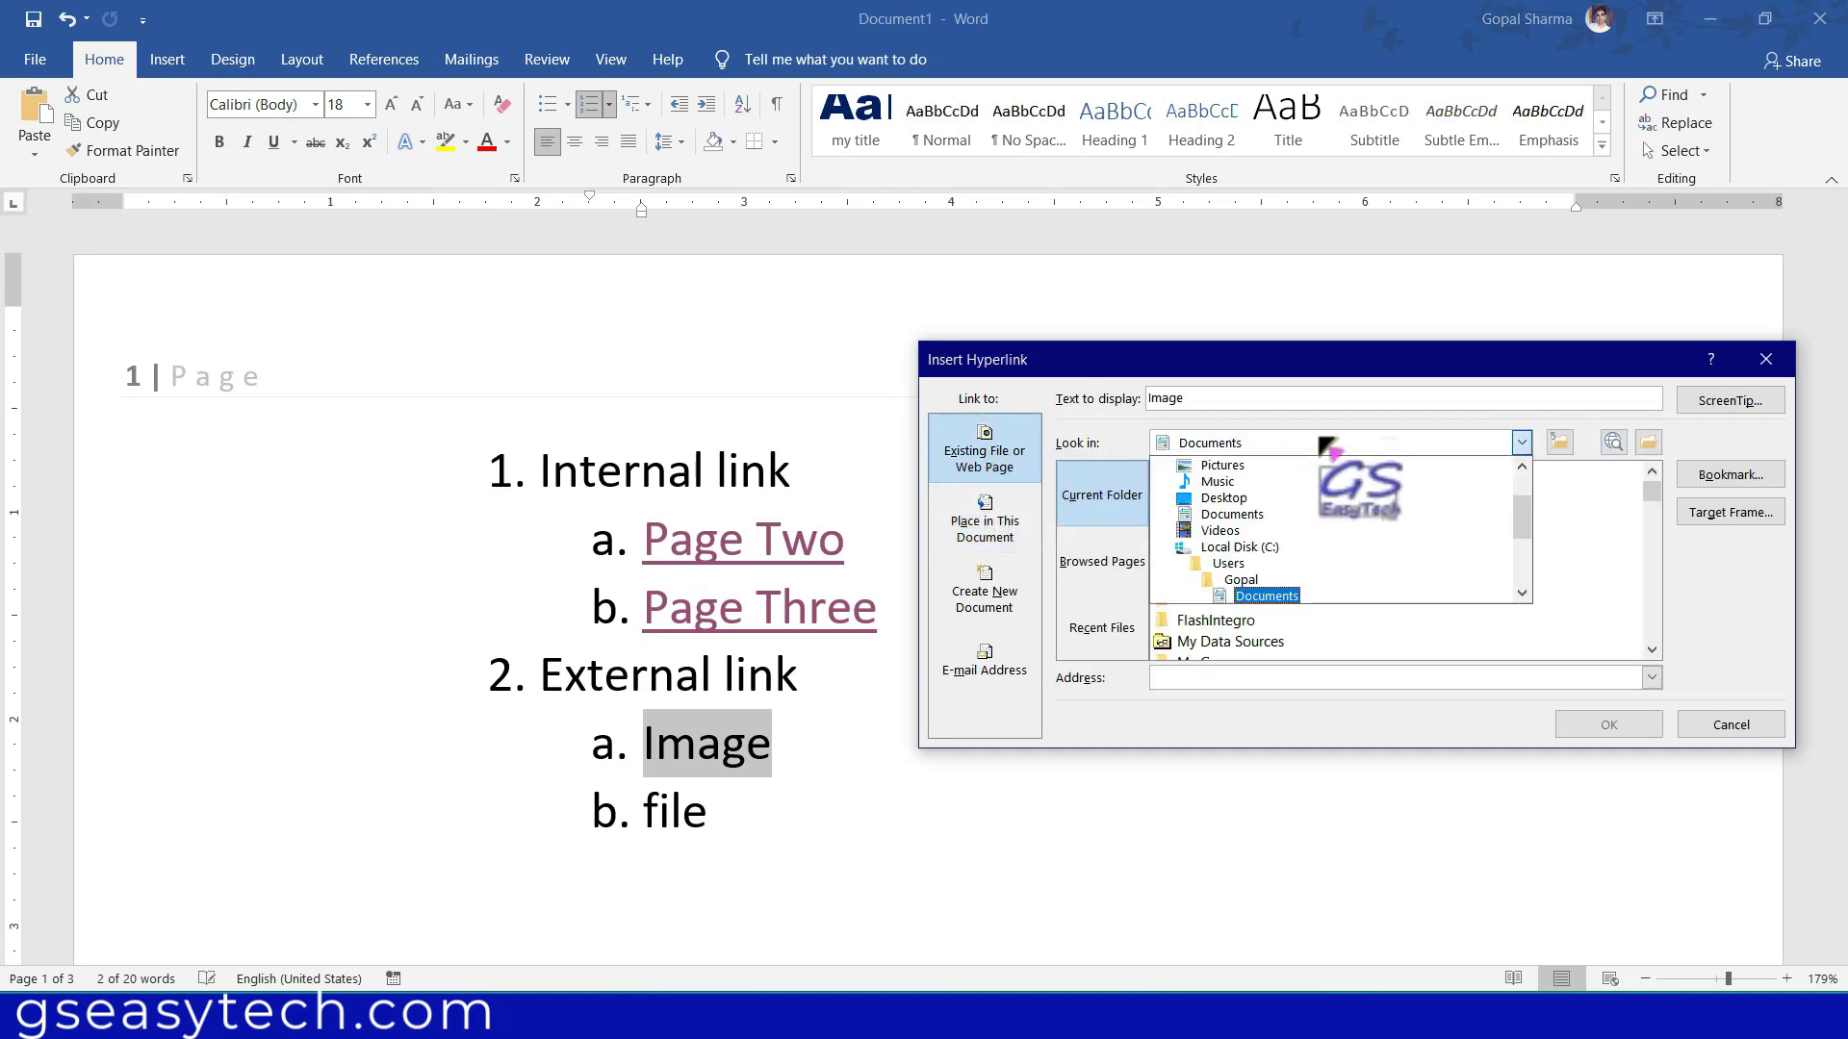
{"action": "left_click", "coordinate": [1238, 467]}
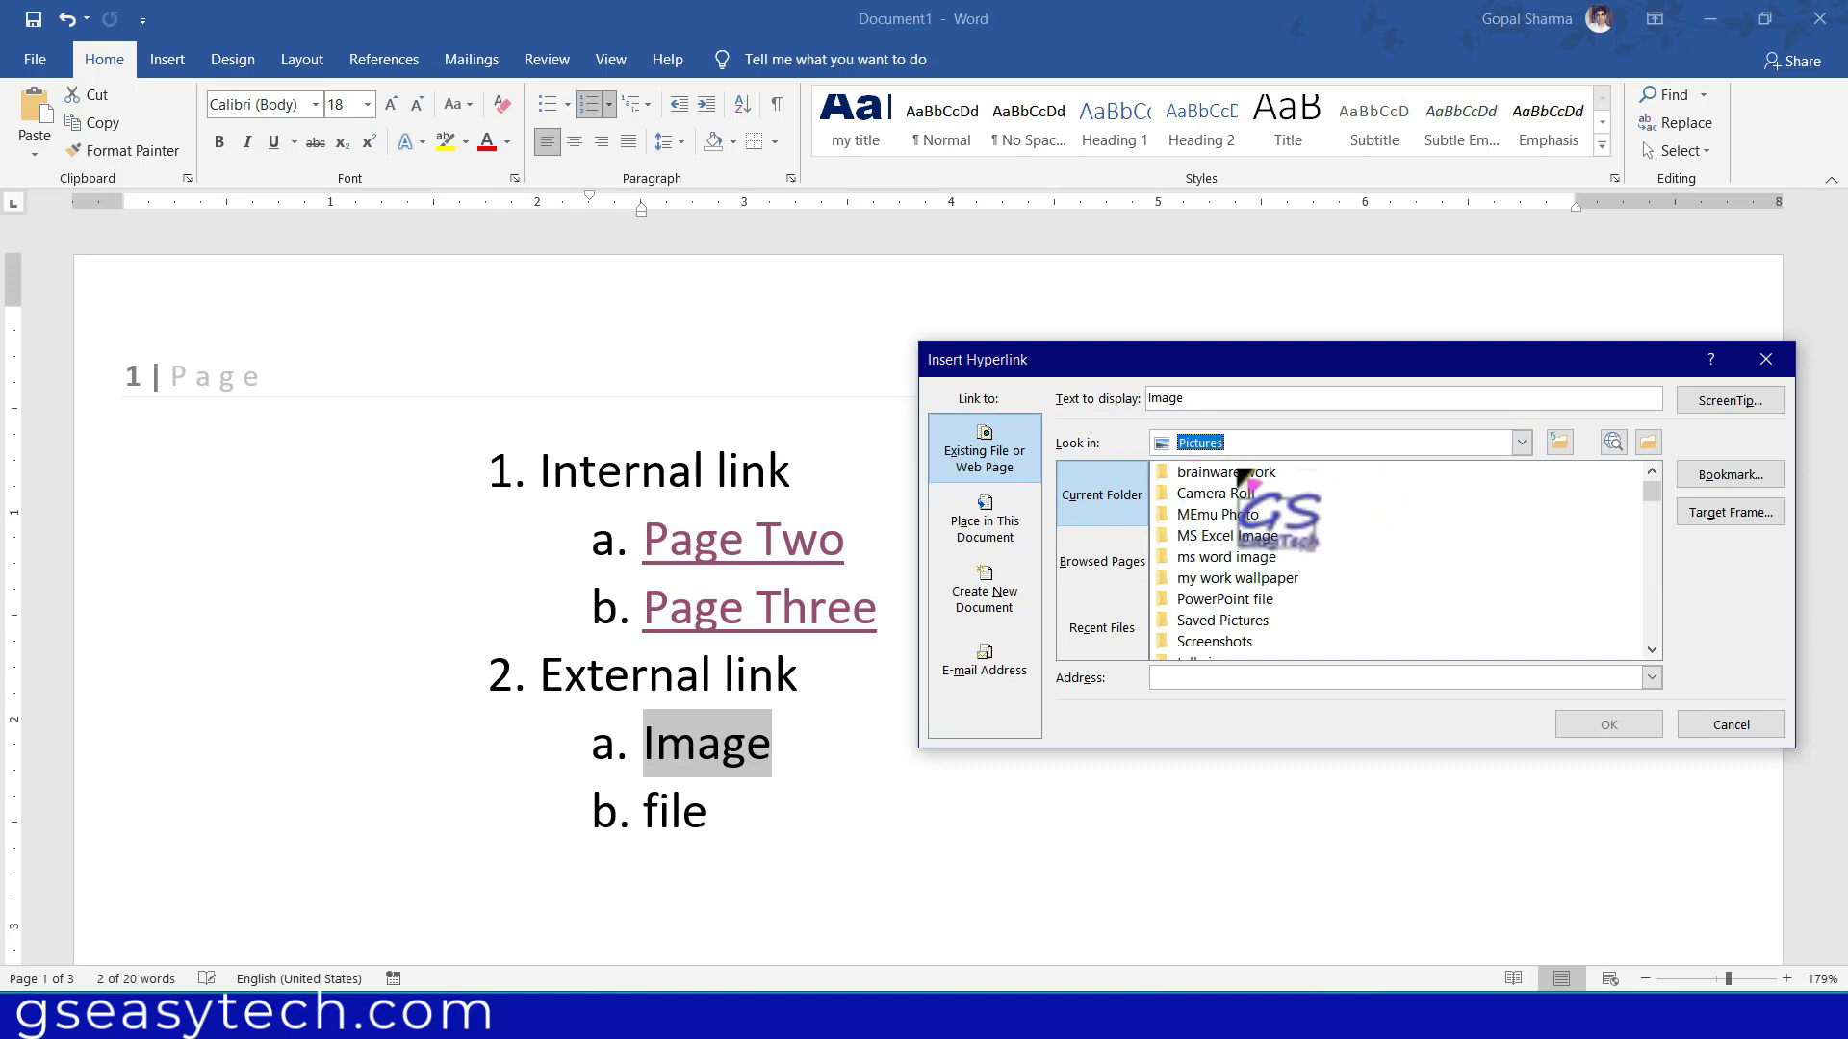
{"action": "scroll", "coordinate": [1222, 587], "scroll_direction": "down", "scroll_amount": 2}
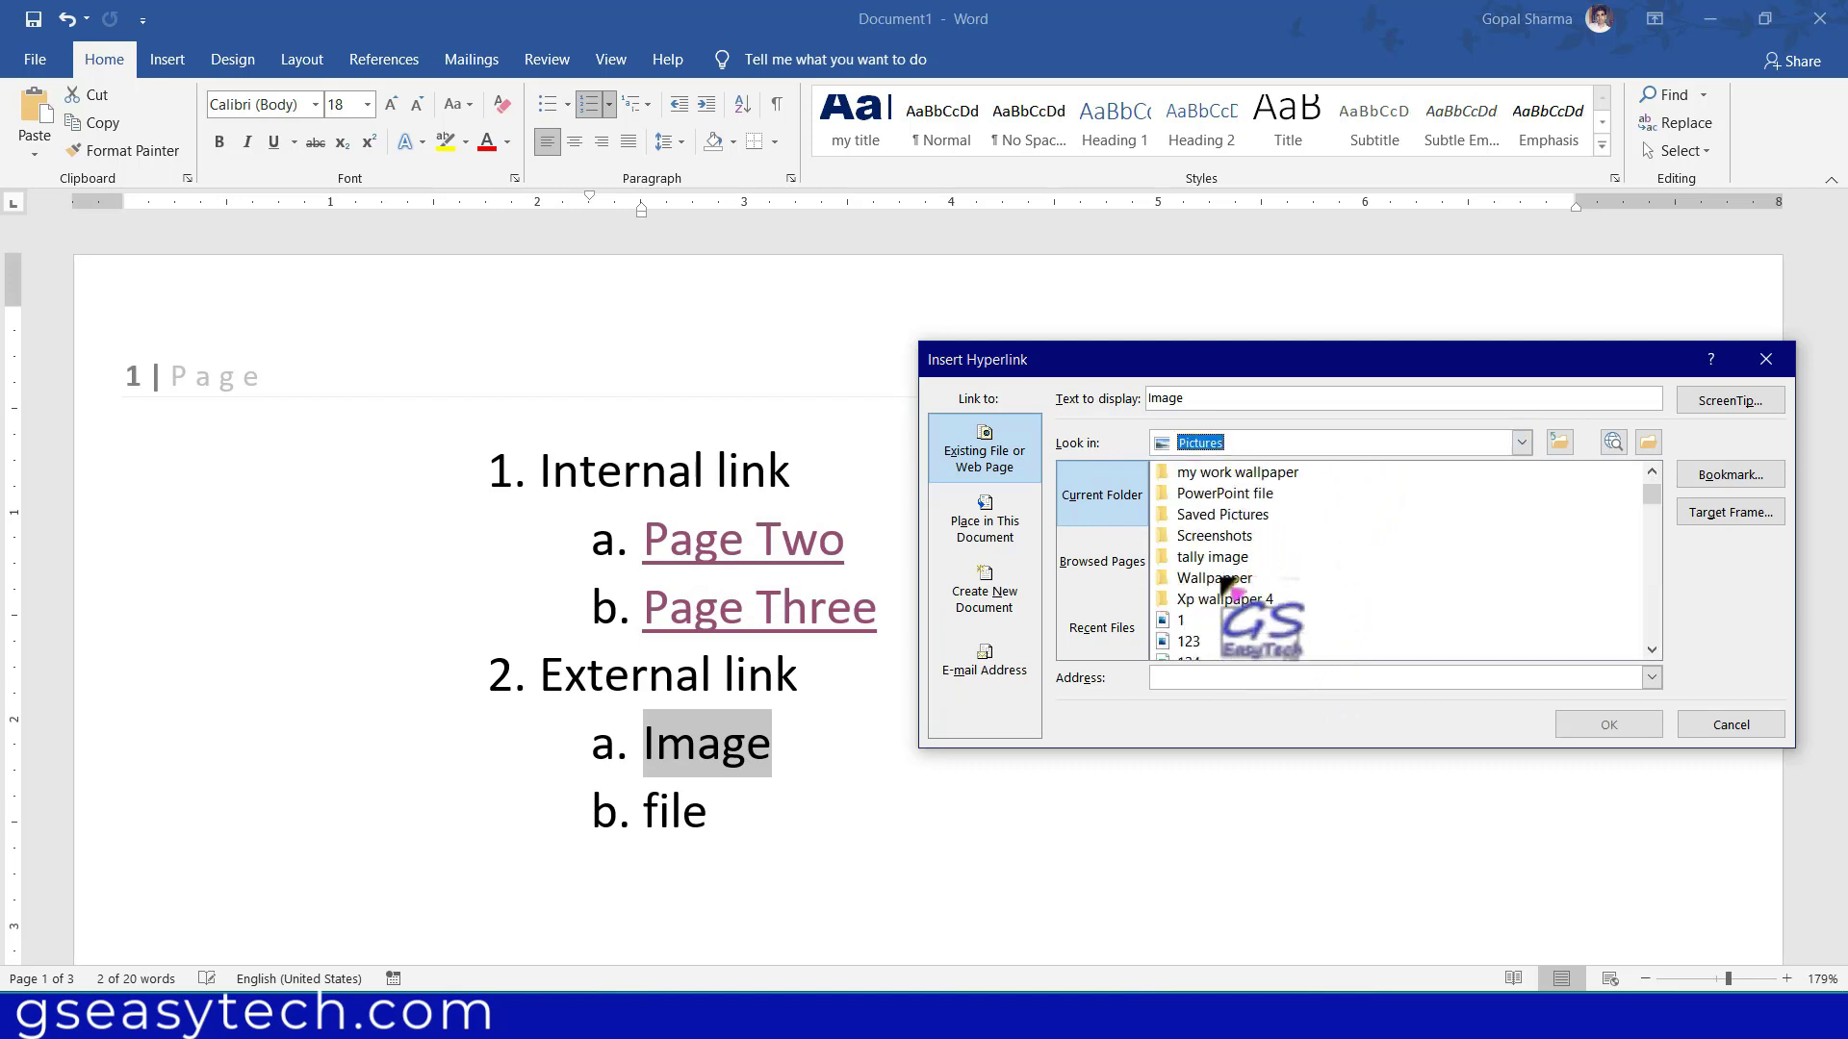
{"action": "double_click", "coordinate": [1215, 578]}
{"action": "left_click", "coordinate": [1206, 585]}
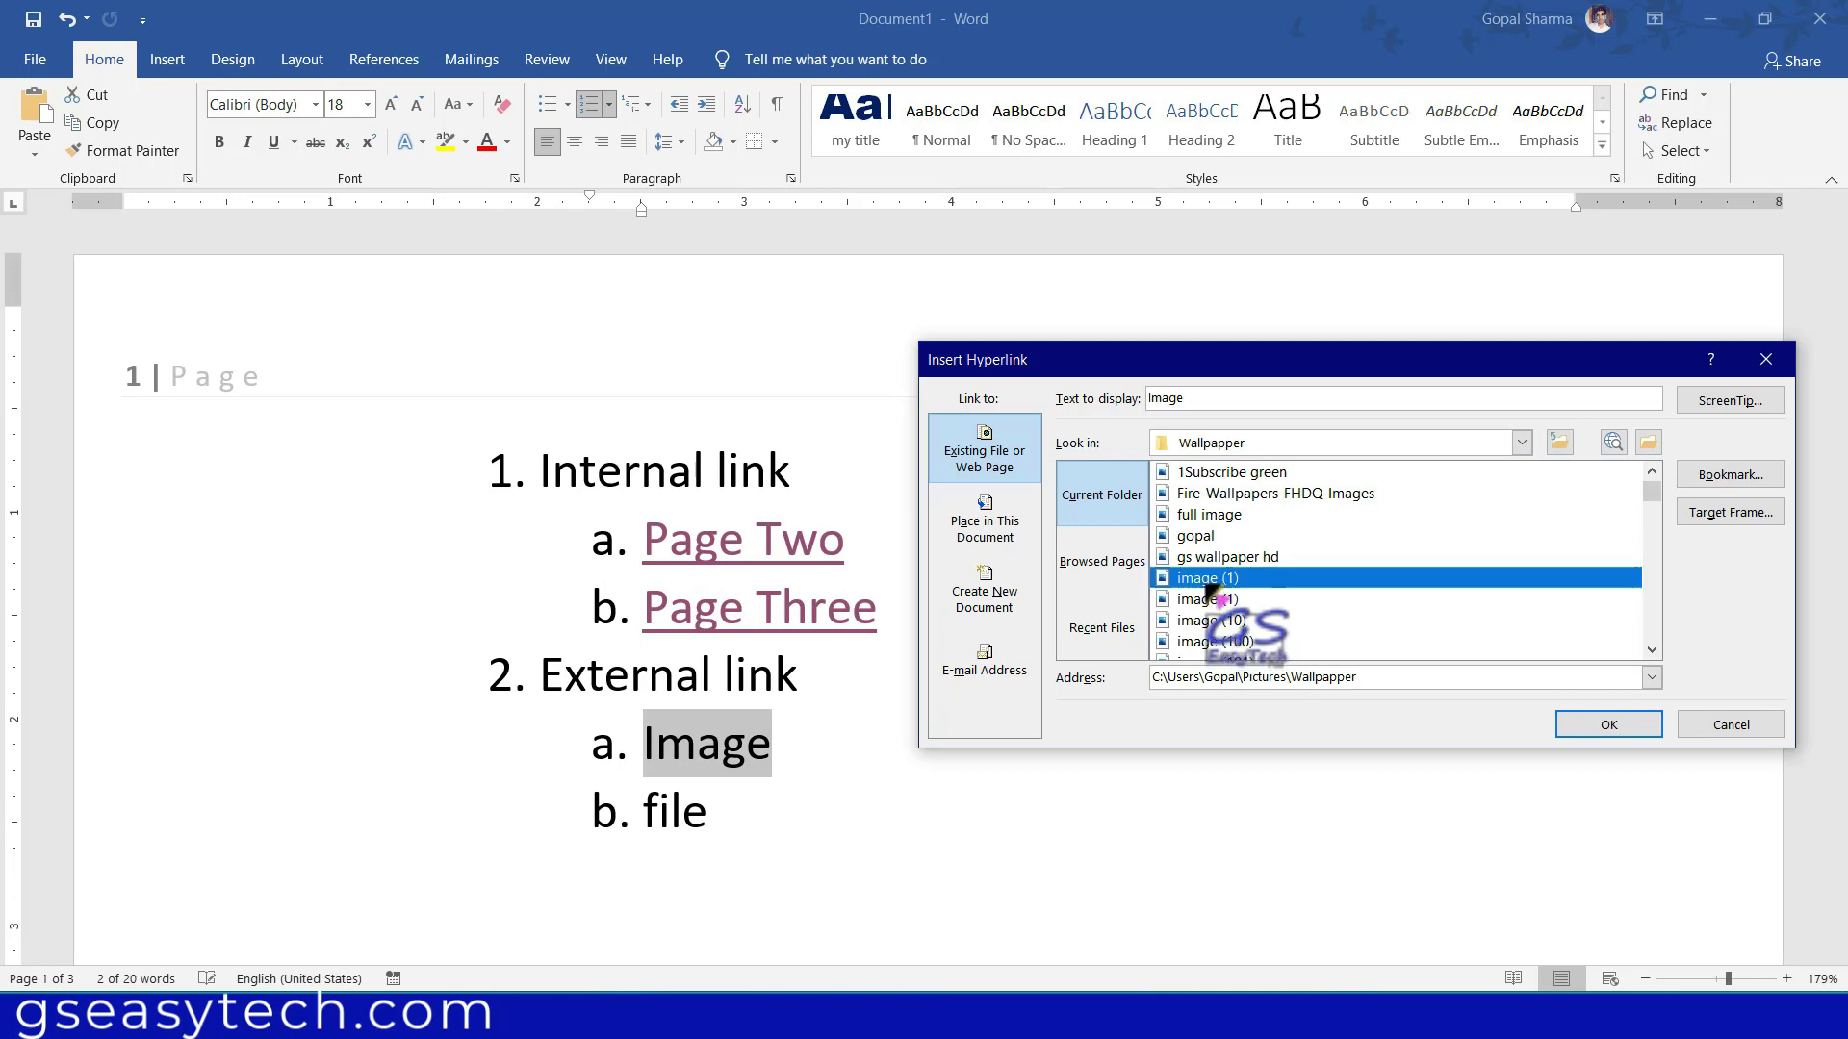
{"action": "left_click", "coordinate": [1602, 727]}
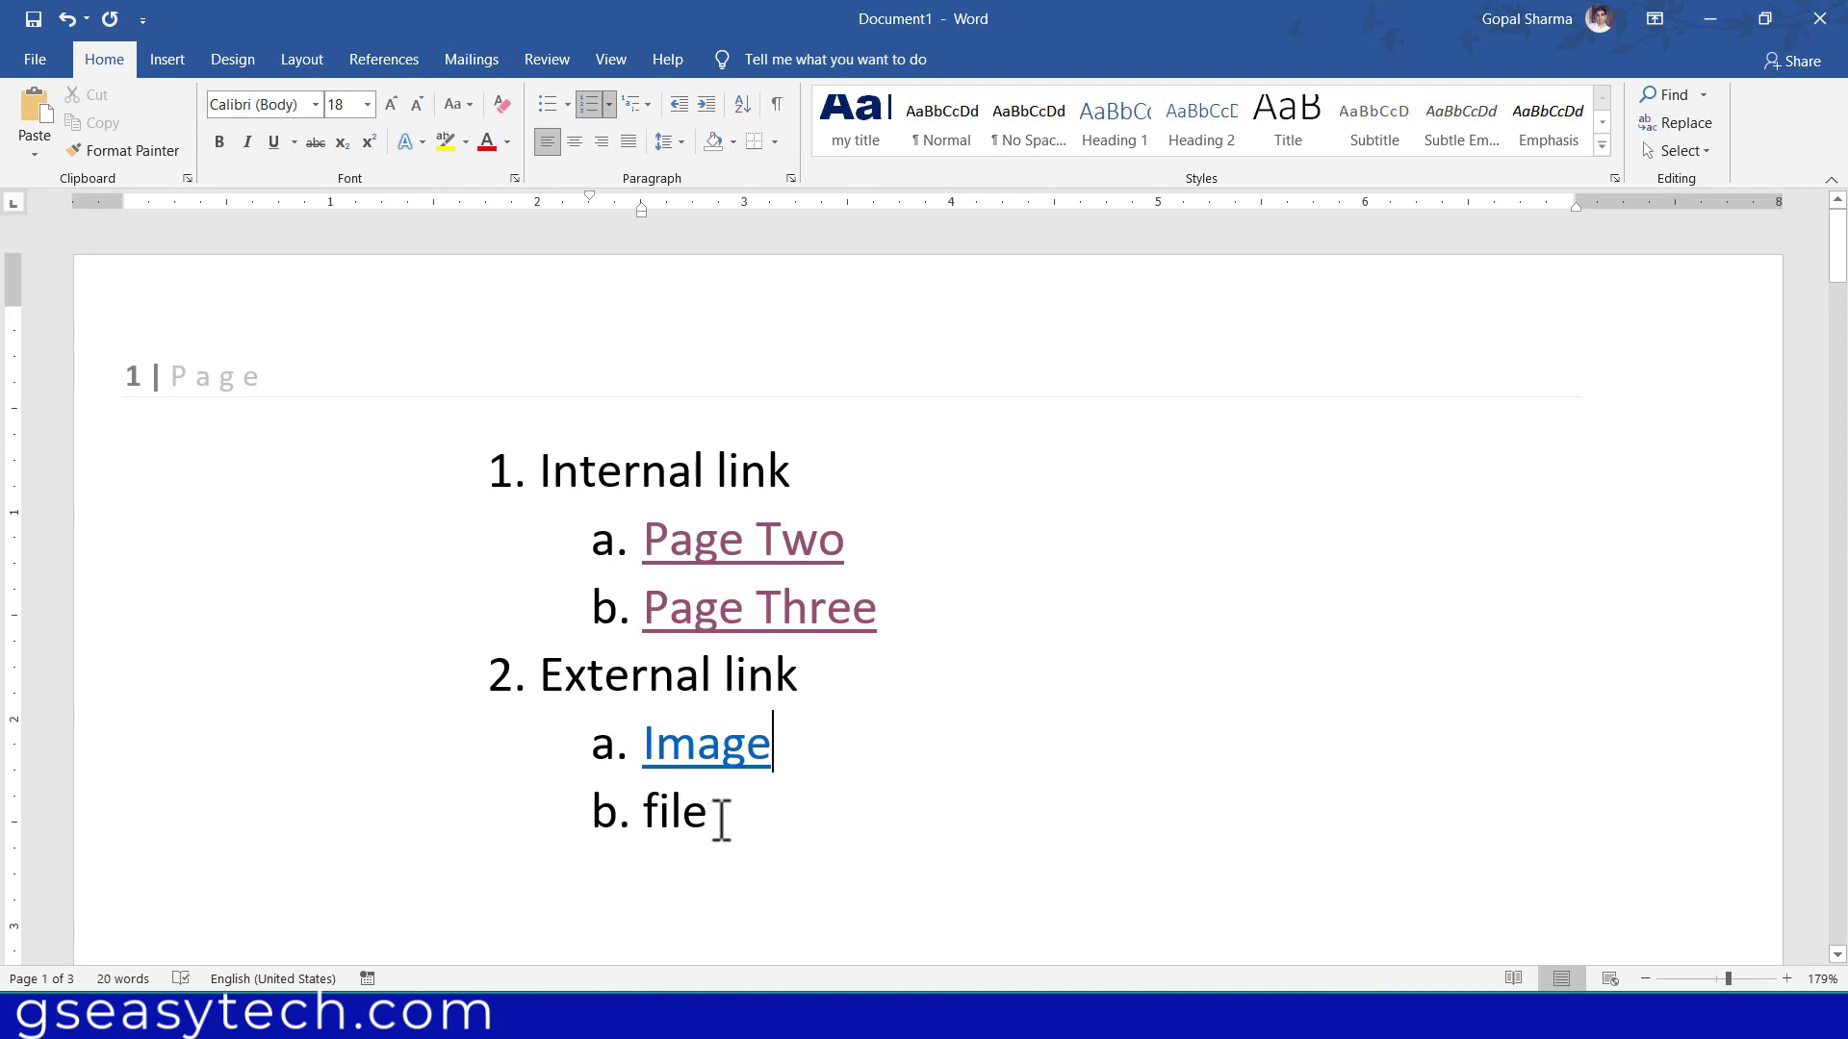
- Select 'file' and hyperlink it to Document1.pdf in the Desktop folder
{"action": "left_click_drag", "start_coordinate": [701, 818], "coordinate": [643, 818]}
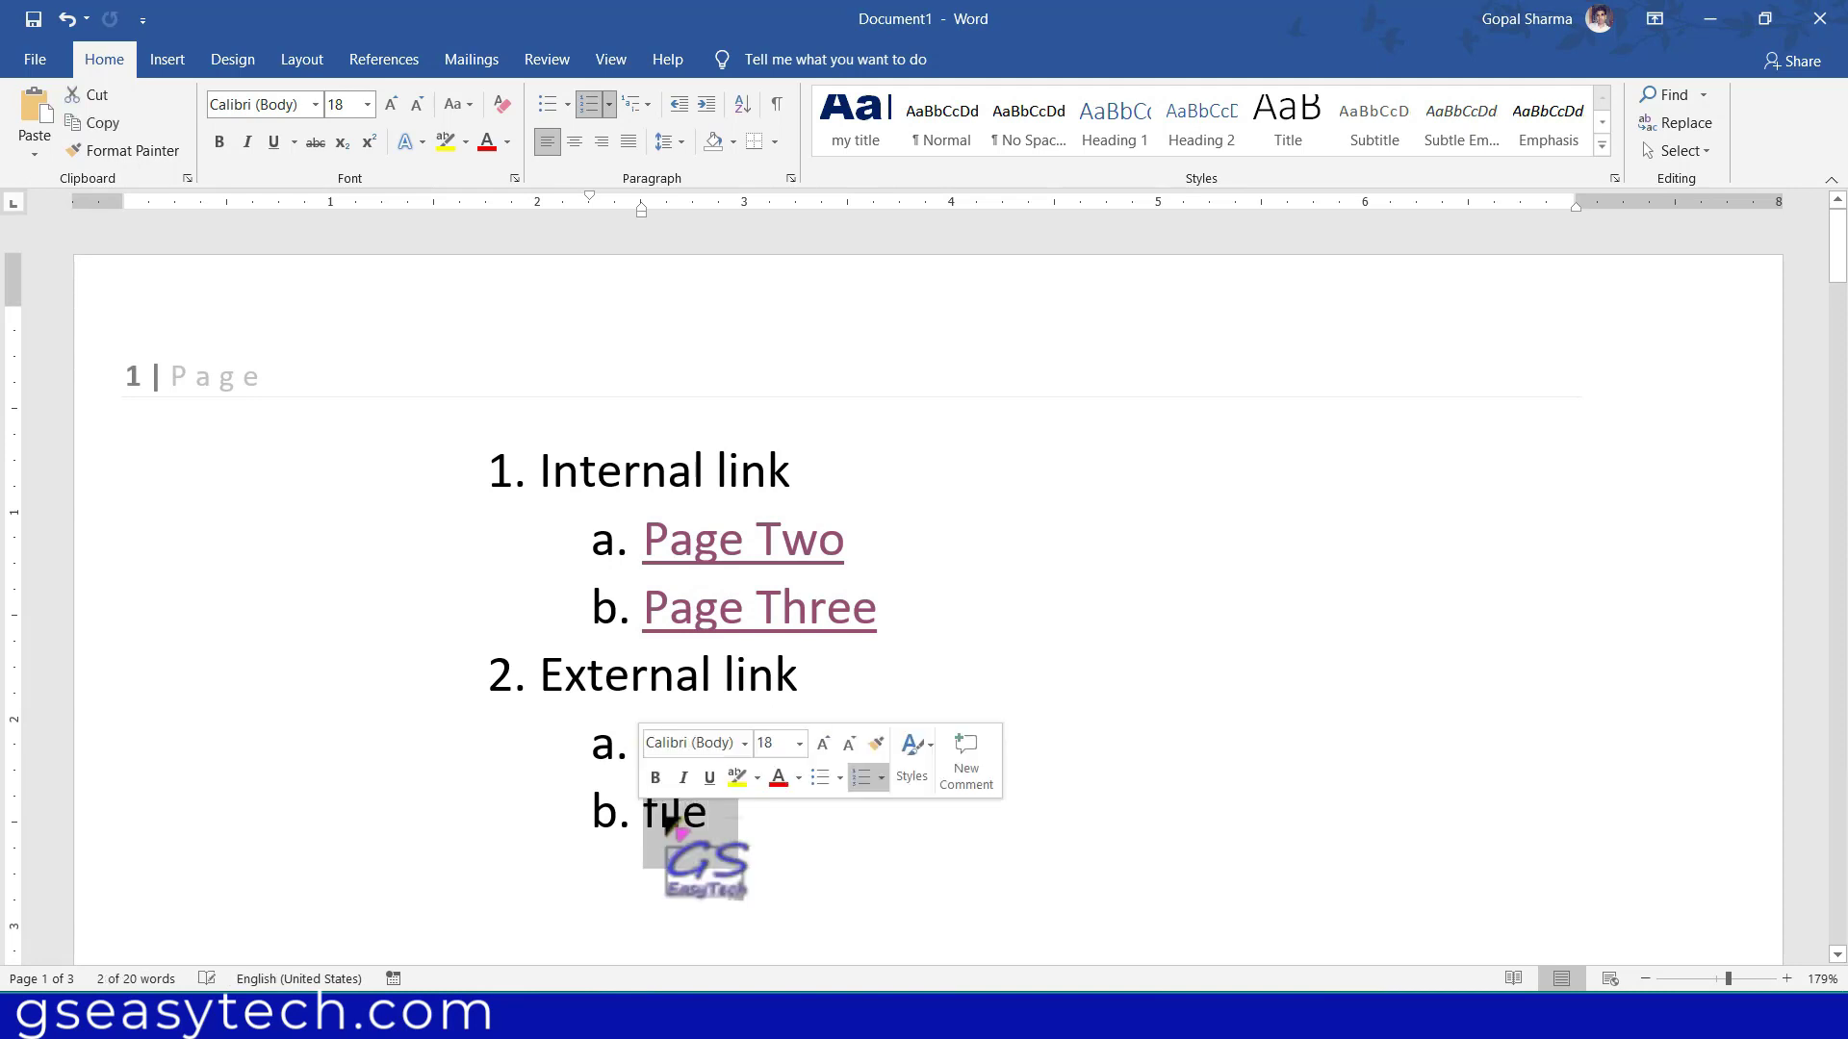
{"action": "right_click", "coordinate": [678, 818]}
{"action": "left_click", "coordinate": [732, 769]}
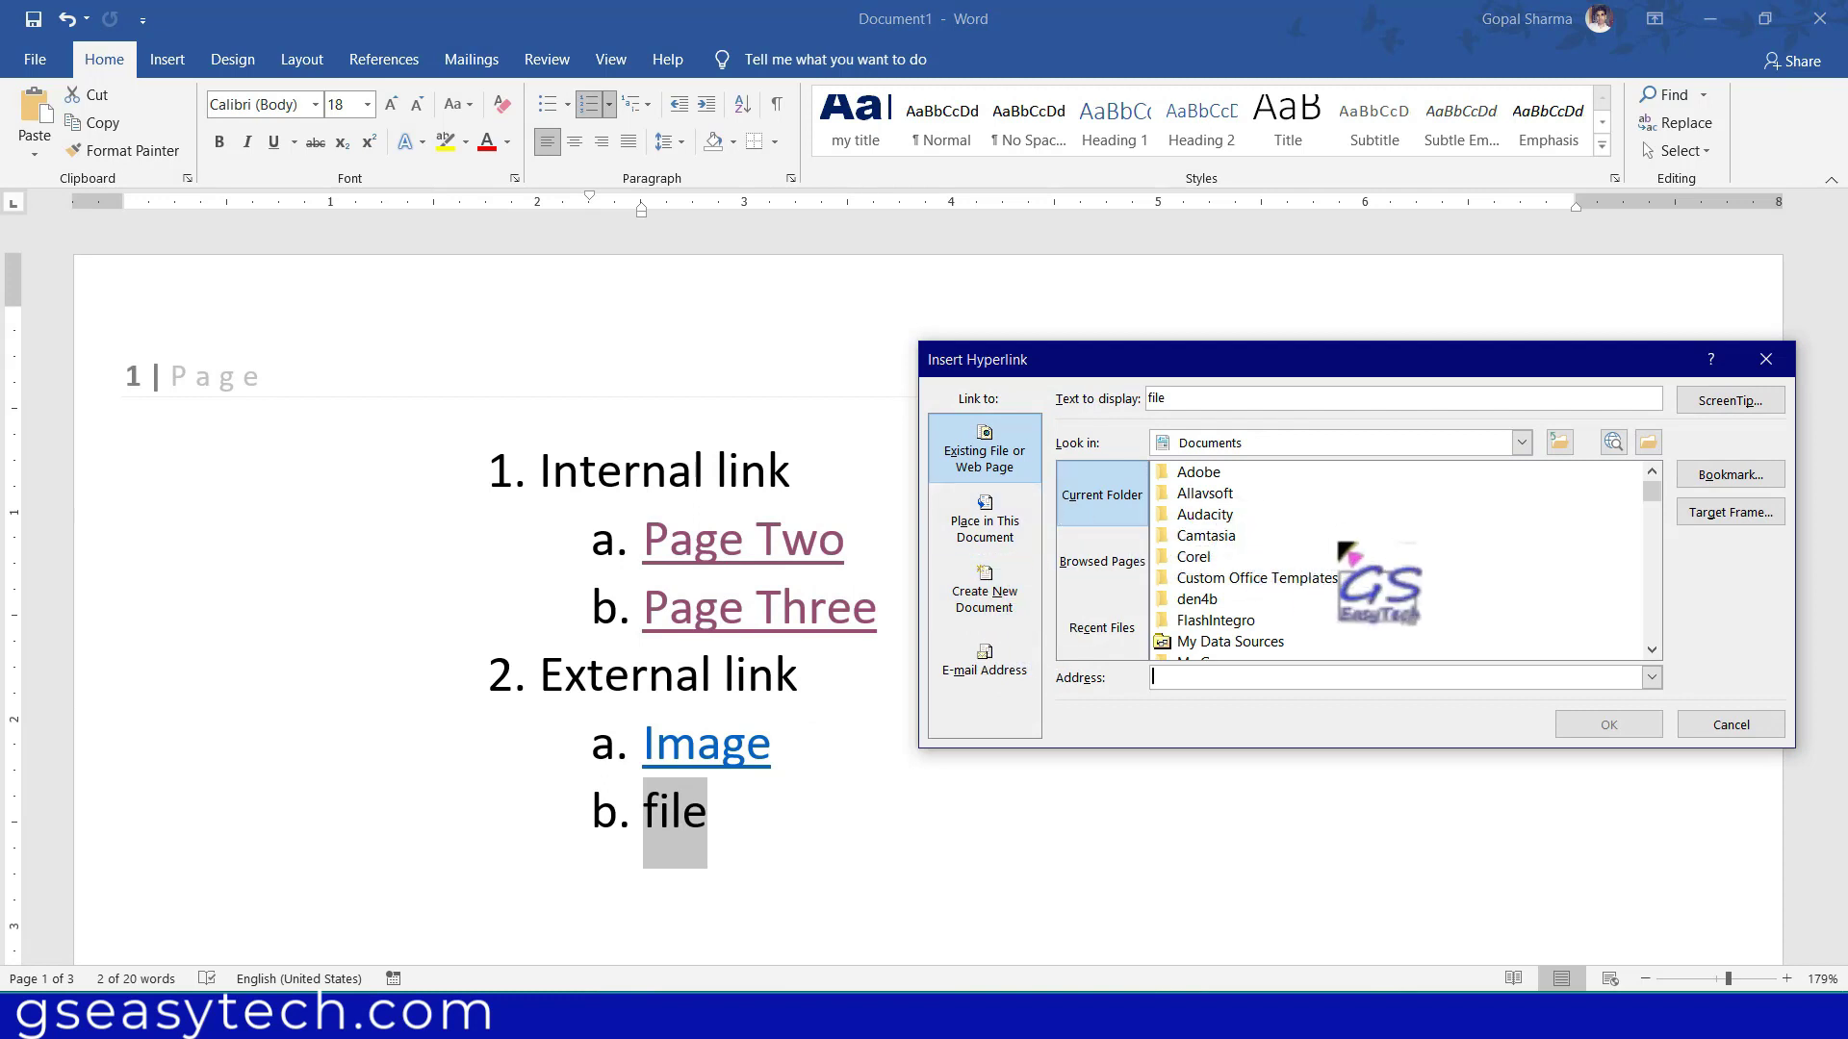
{"action": "left_click", "coordinate": [1521, 442]}
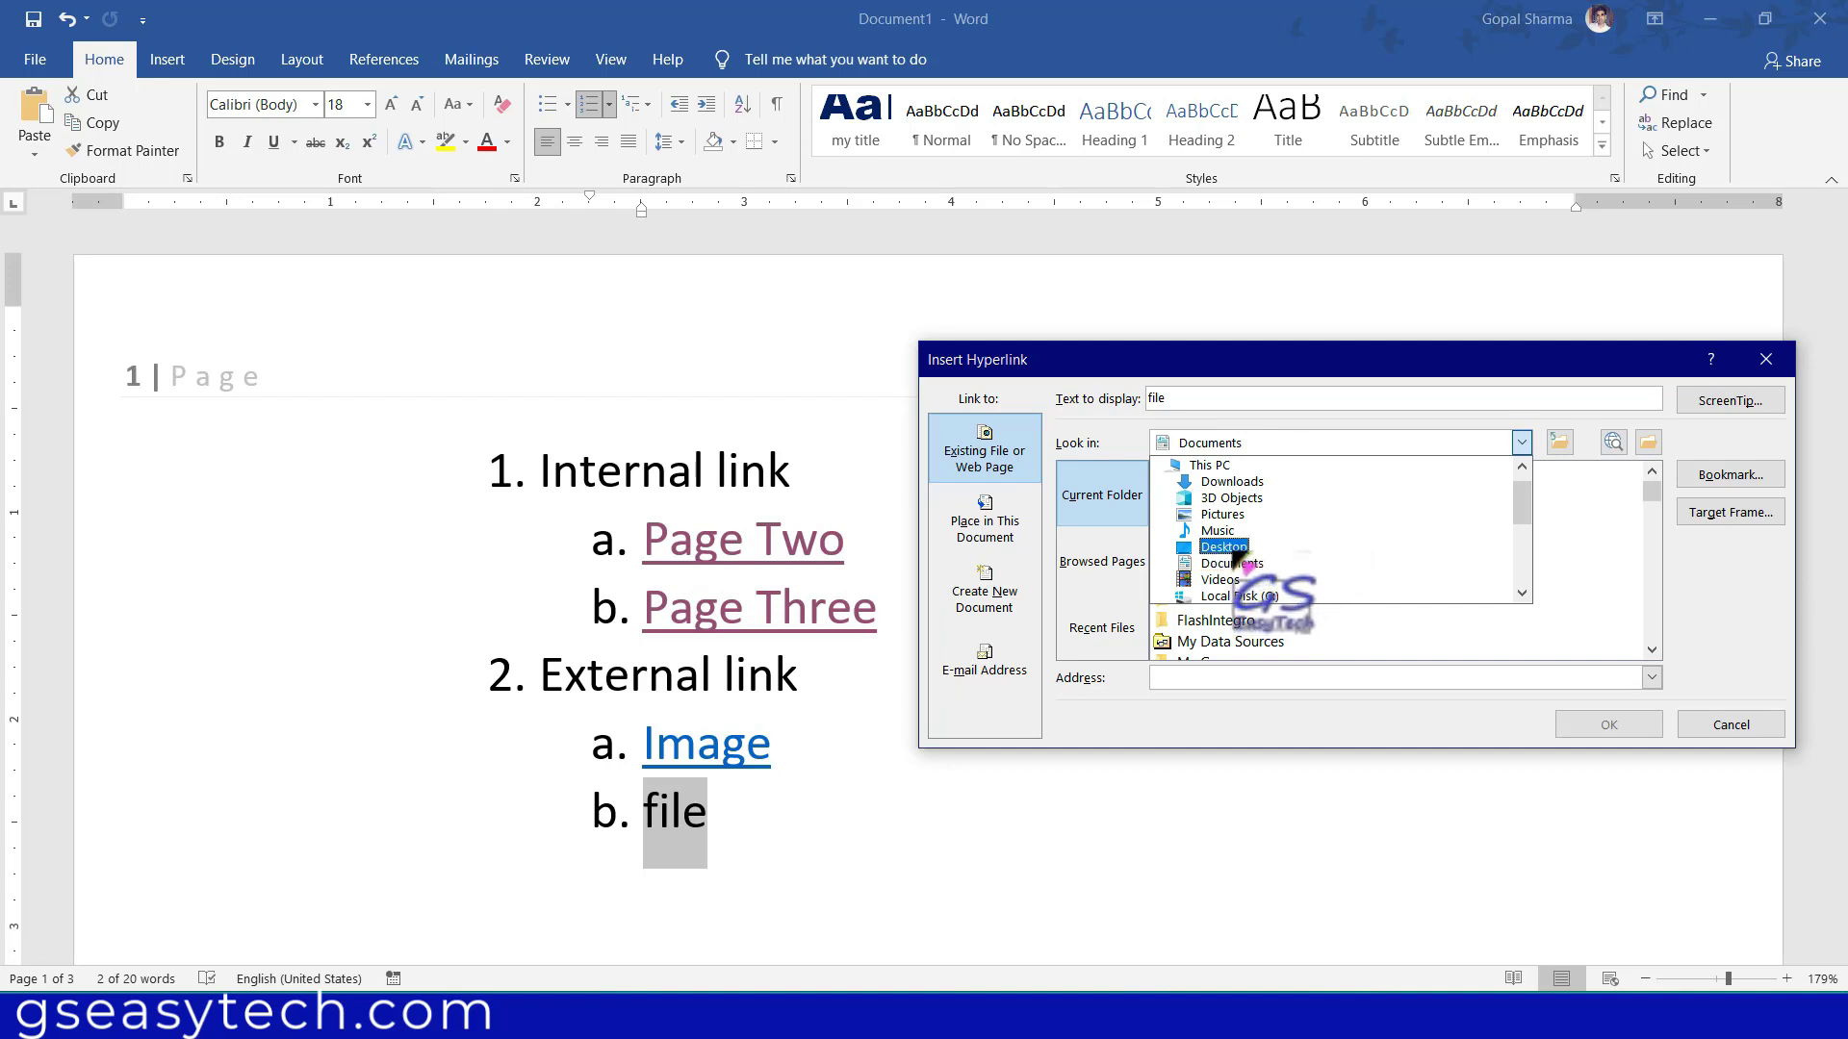
{"action": "left_click", "coordinate": [1217, 565]}
{"action": "left_click", "coordinate": [1194, 577]}
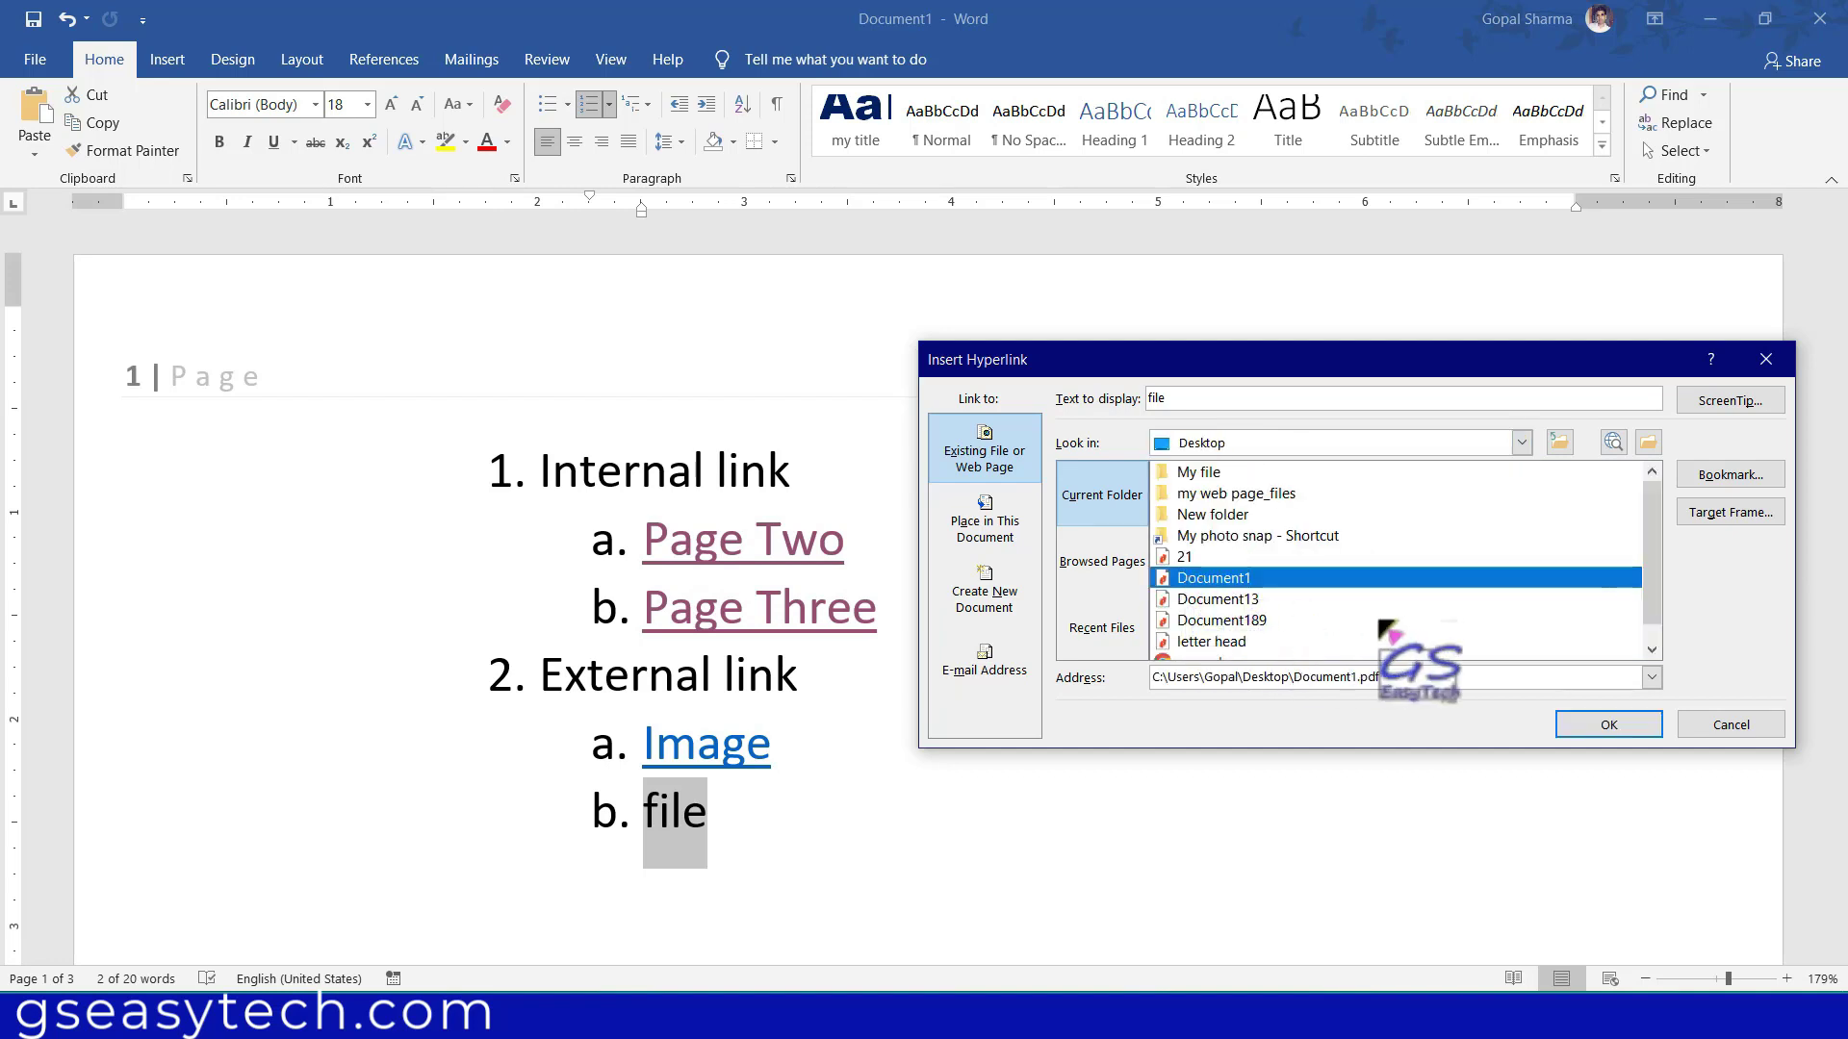
{"action": "left_click", "coordinate": [1602, 726]}
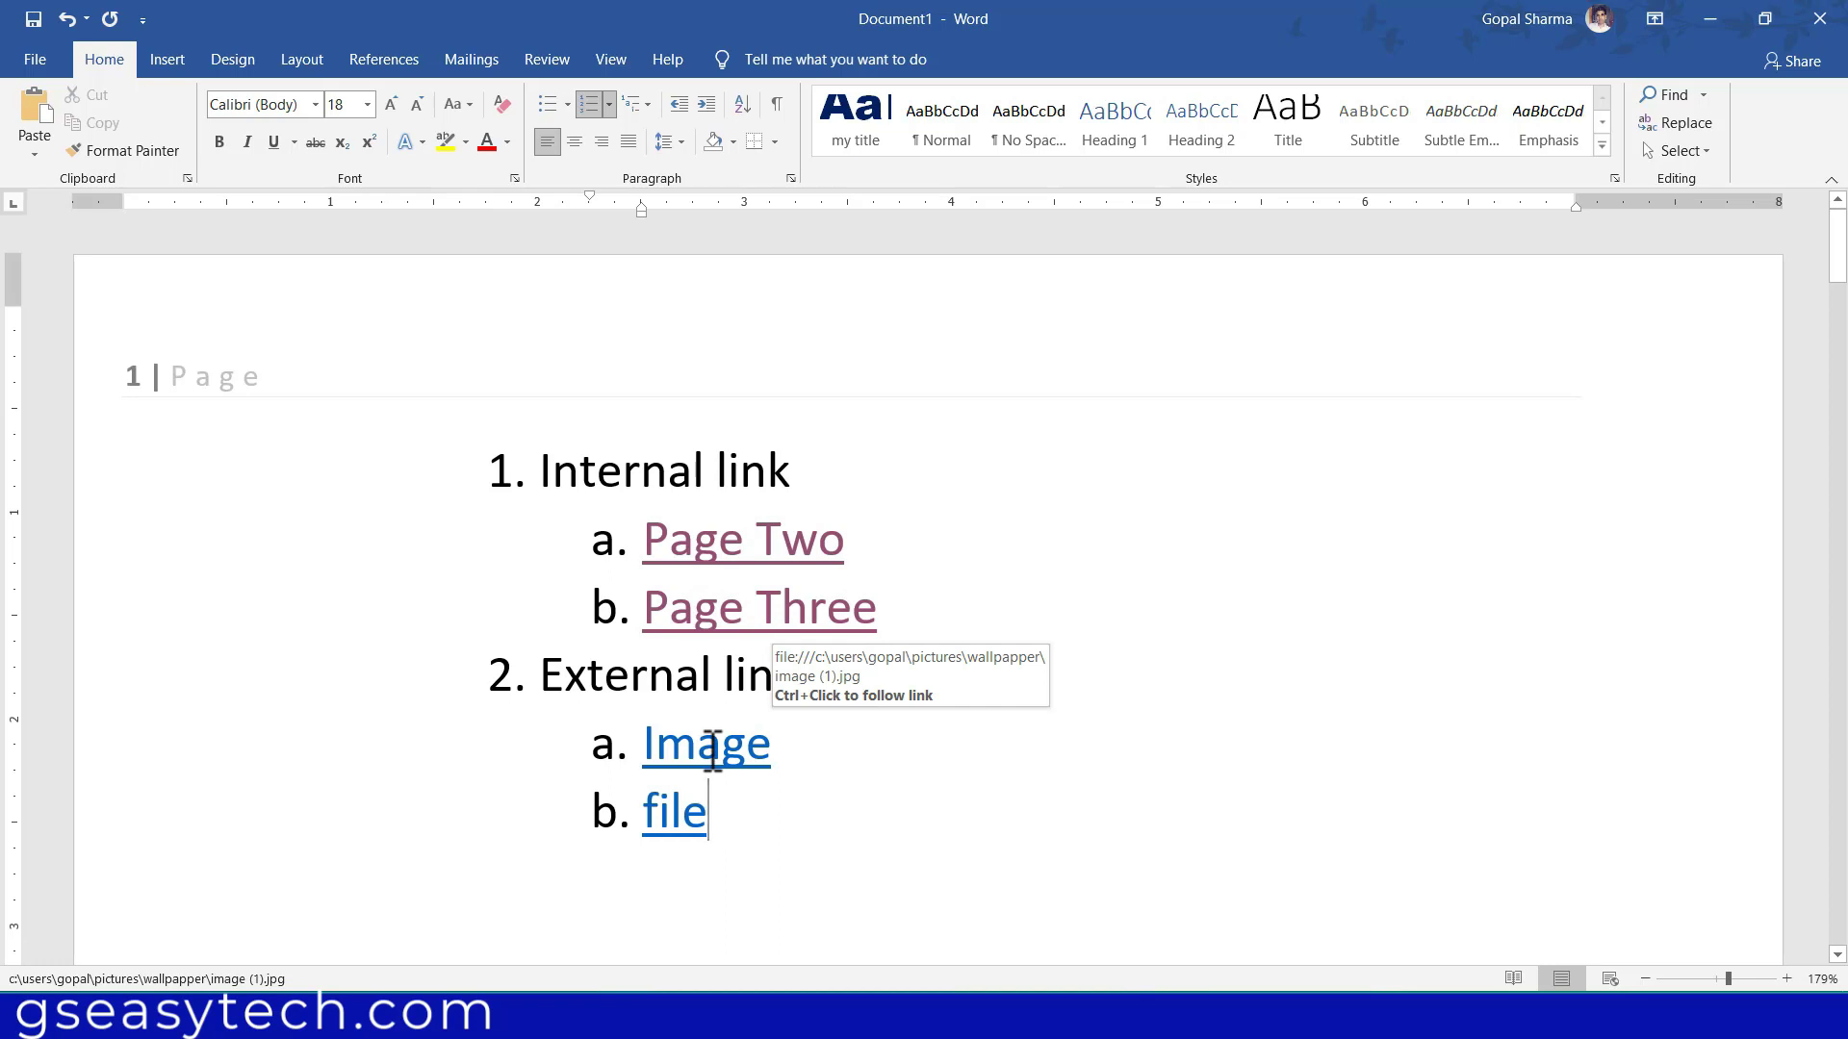
- Follow the Image link to view image (1).jpg in Photos, then close Photos
{"action": "left_click", "coordinate": [712, 751], "text": "ctrl"}
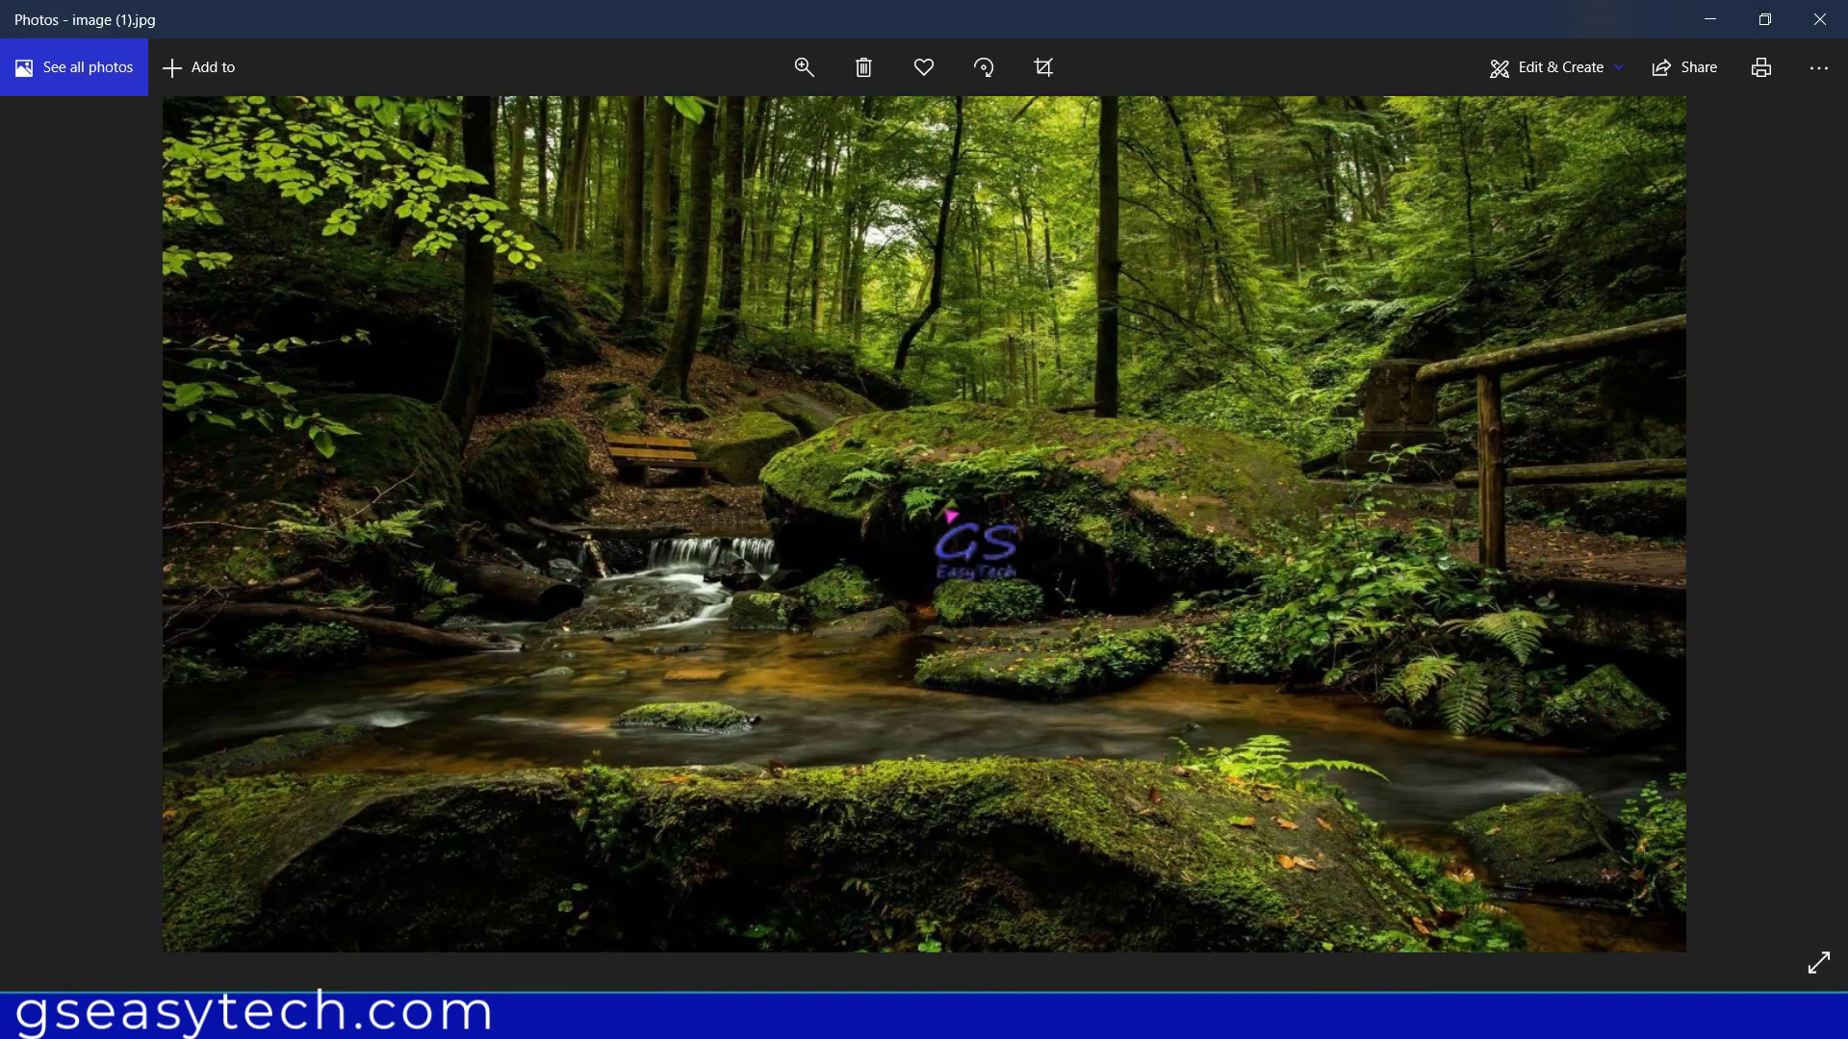
{"action": "left_click", "coordinate": [1821, 24]}
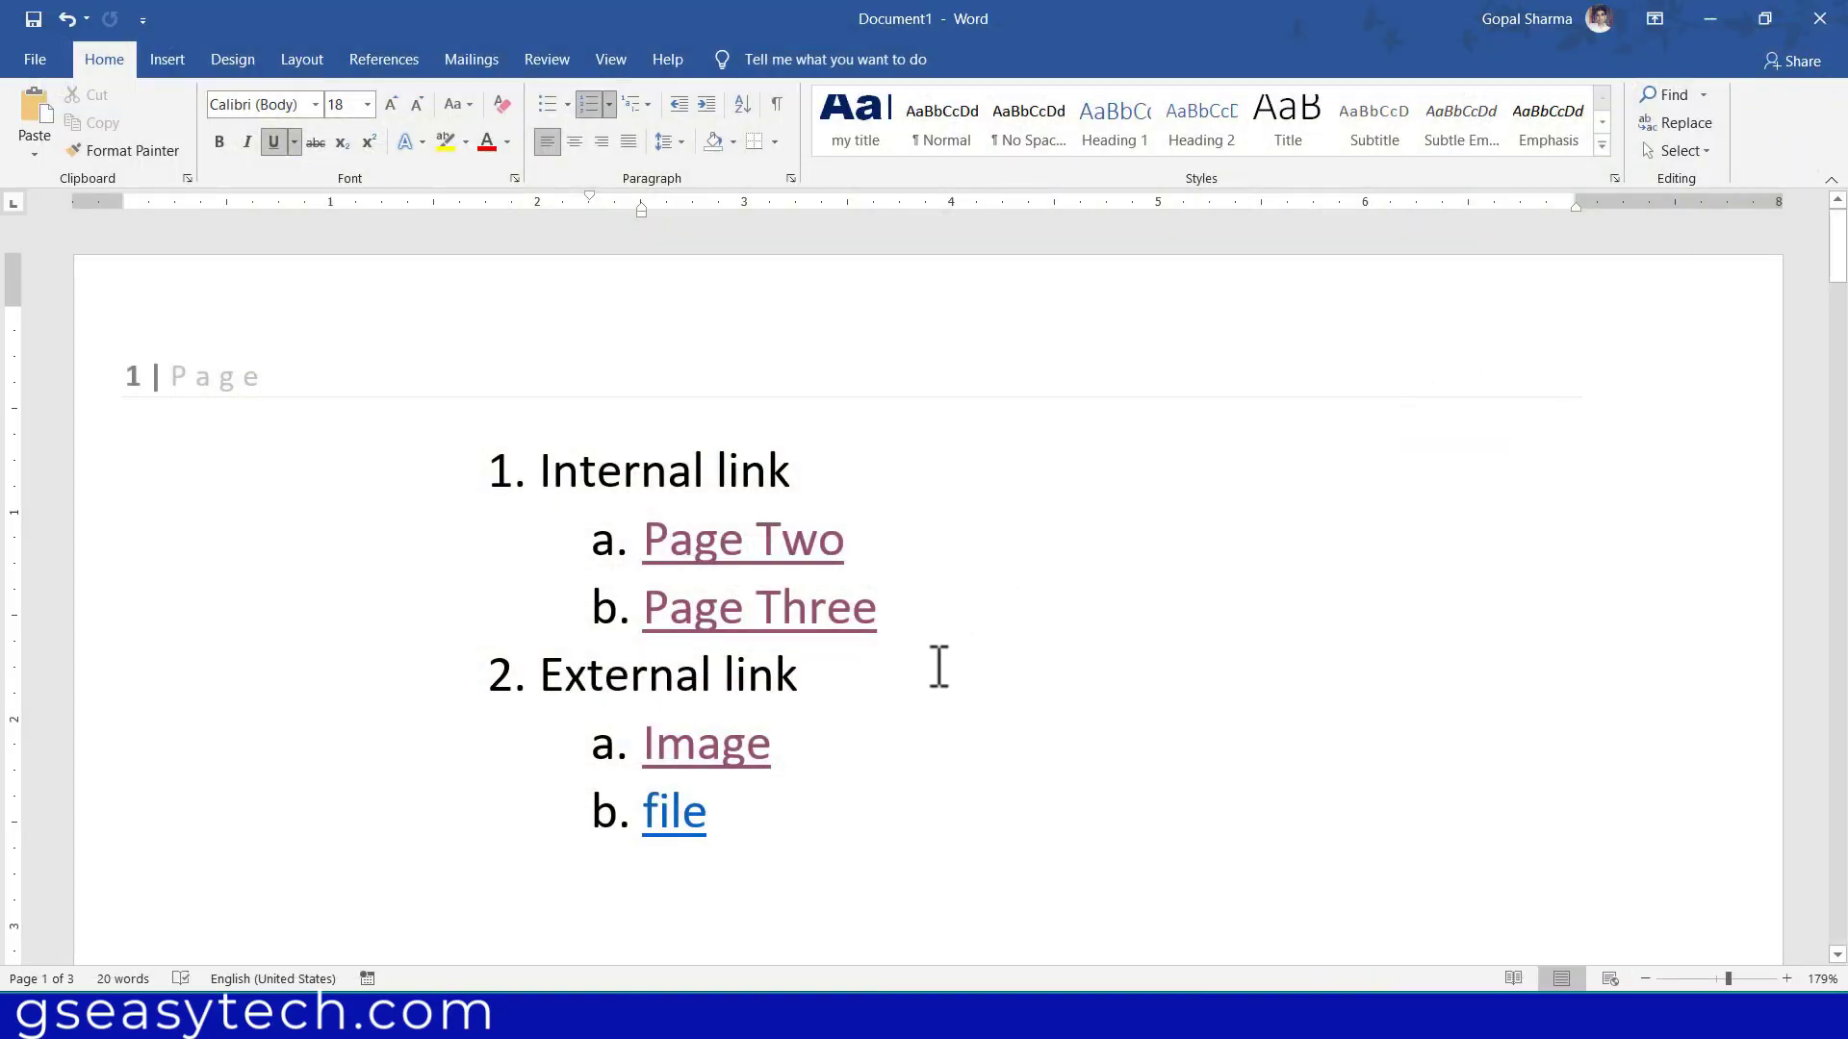
- Follow the file link and accept the security notice so Document1.pdf opens in Nitro Pro
{"action": "left_click", "coordinate": [666, 816], "text": "ctrl"}
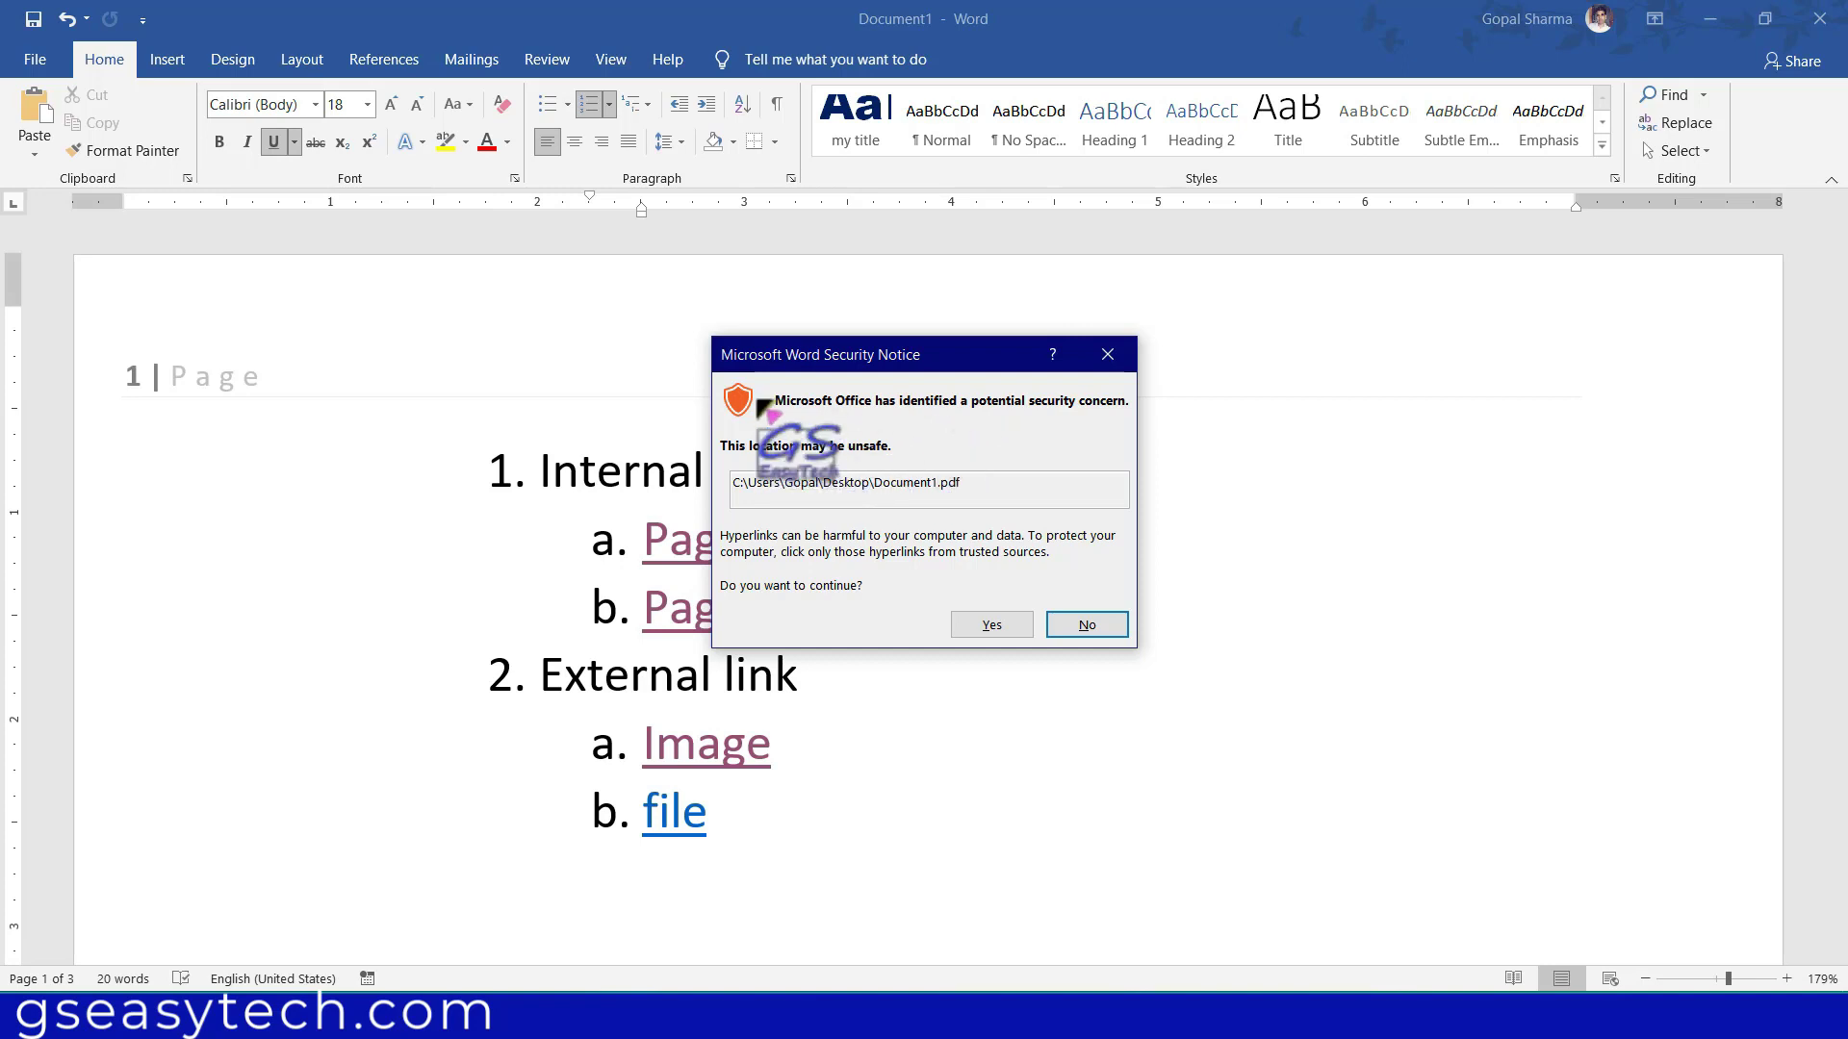
{"action": "left_click", "coordinate": [993, 627]}
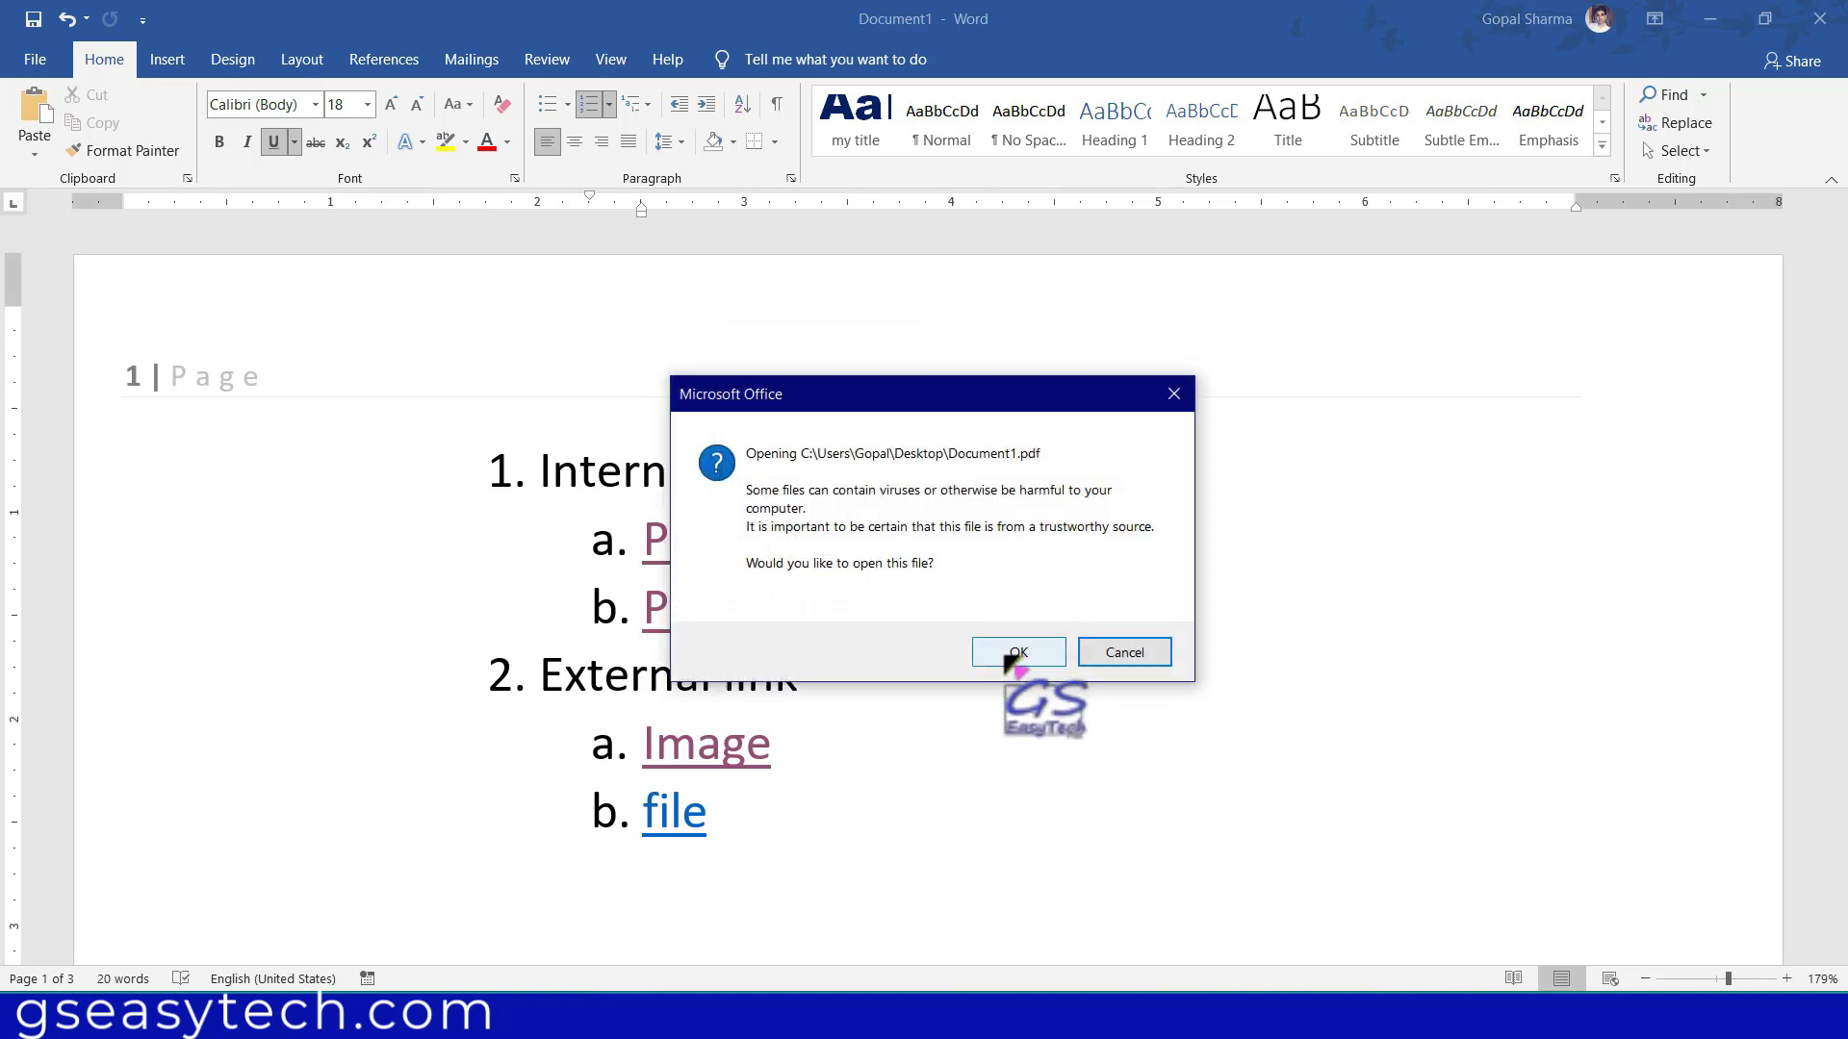
{"action": "left_click", "coordinate": [1010, 654]}
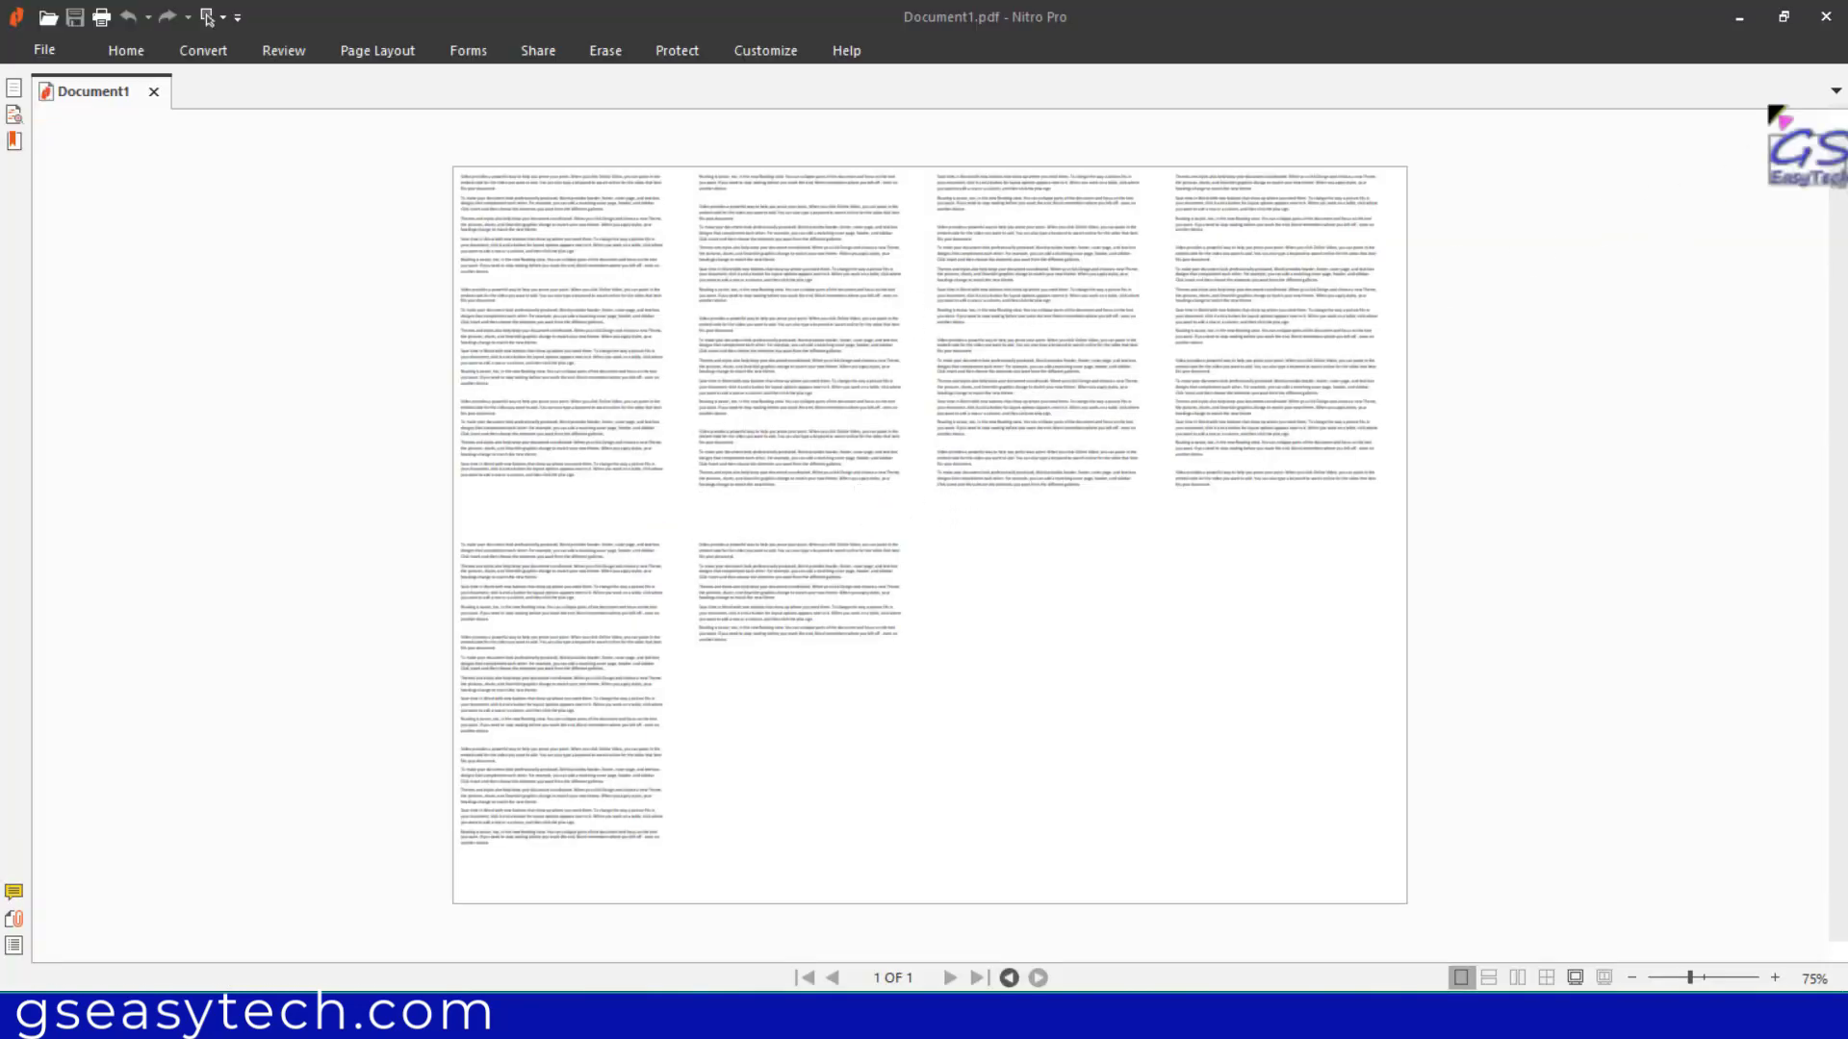
- Close Nitro Pro to return to the Word document
{"action": "left_click", "coordinate": [1826, 16]}
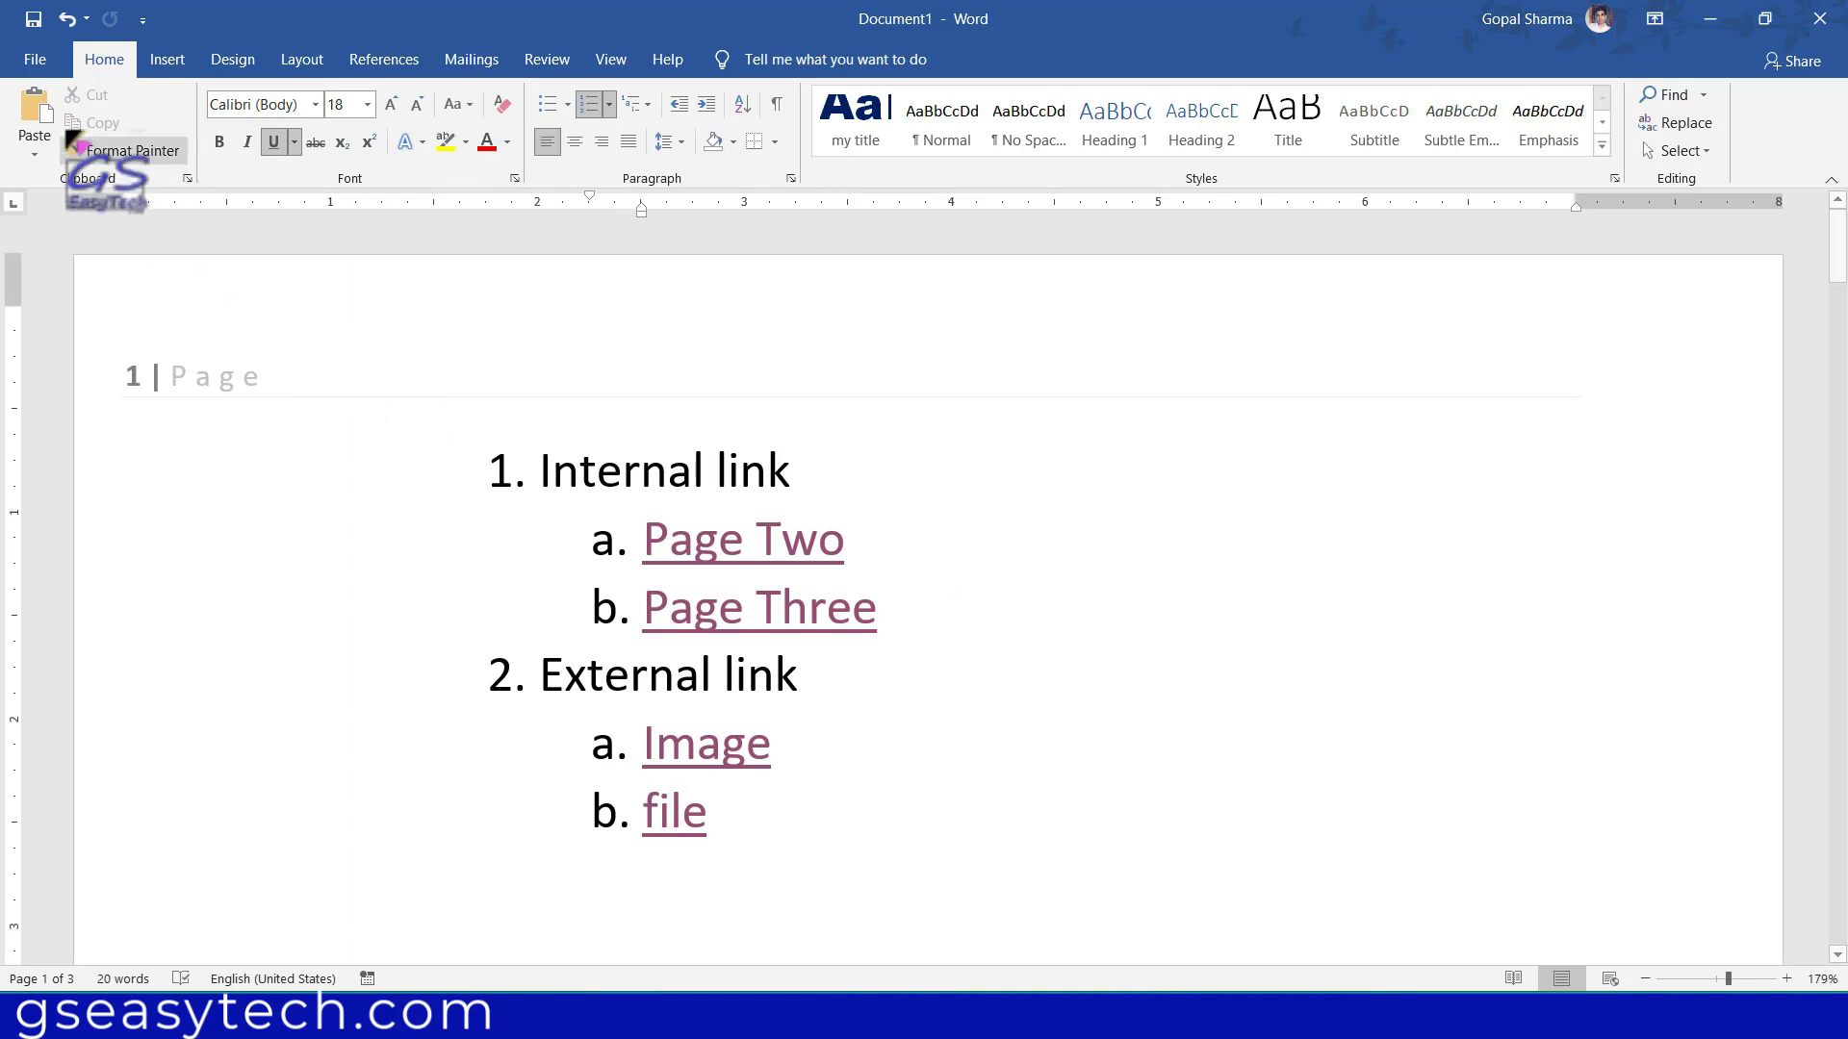
- Start a Save As from the File menu and choose the Desktop folder
{"action": "left_click", "coordinate": [34, 62]}
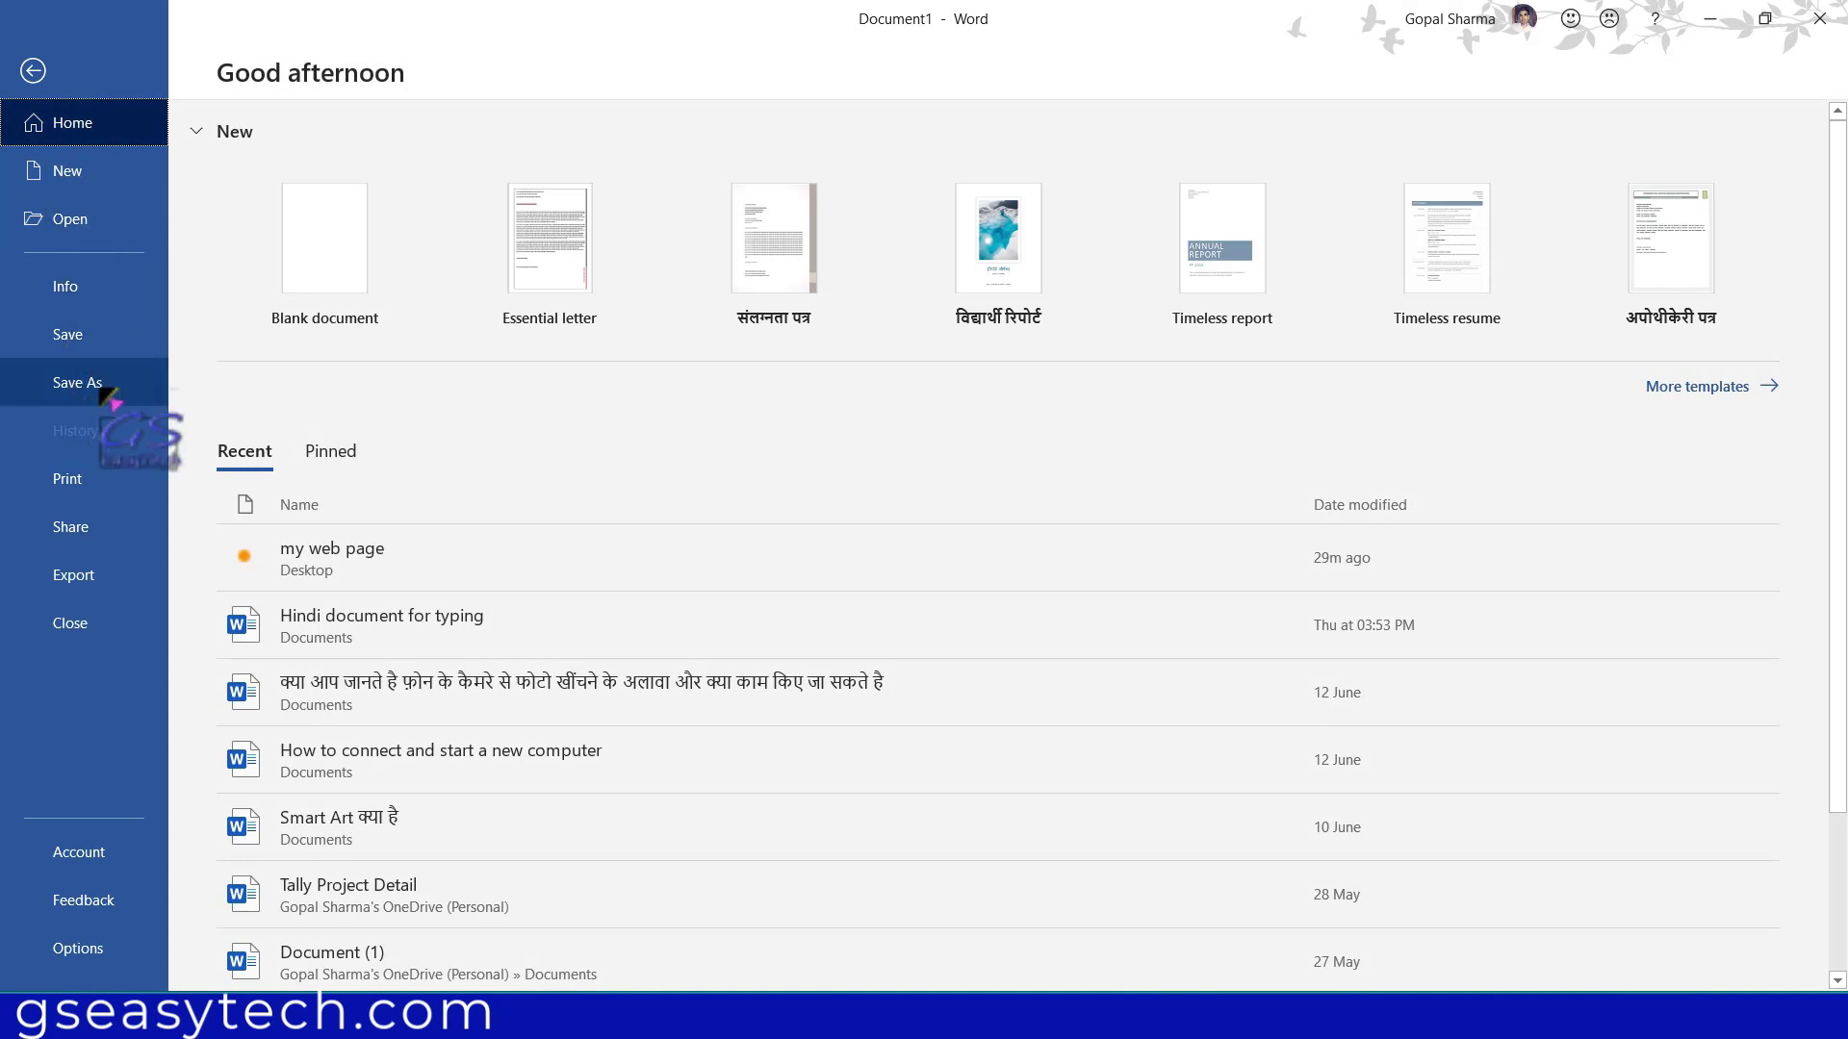
{"action": "left_click", "coordinate": [144, 385]}
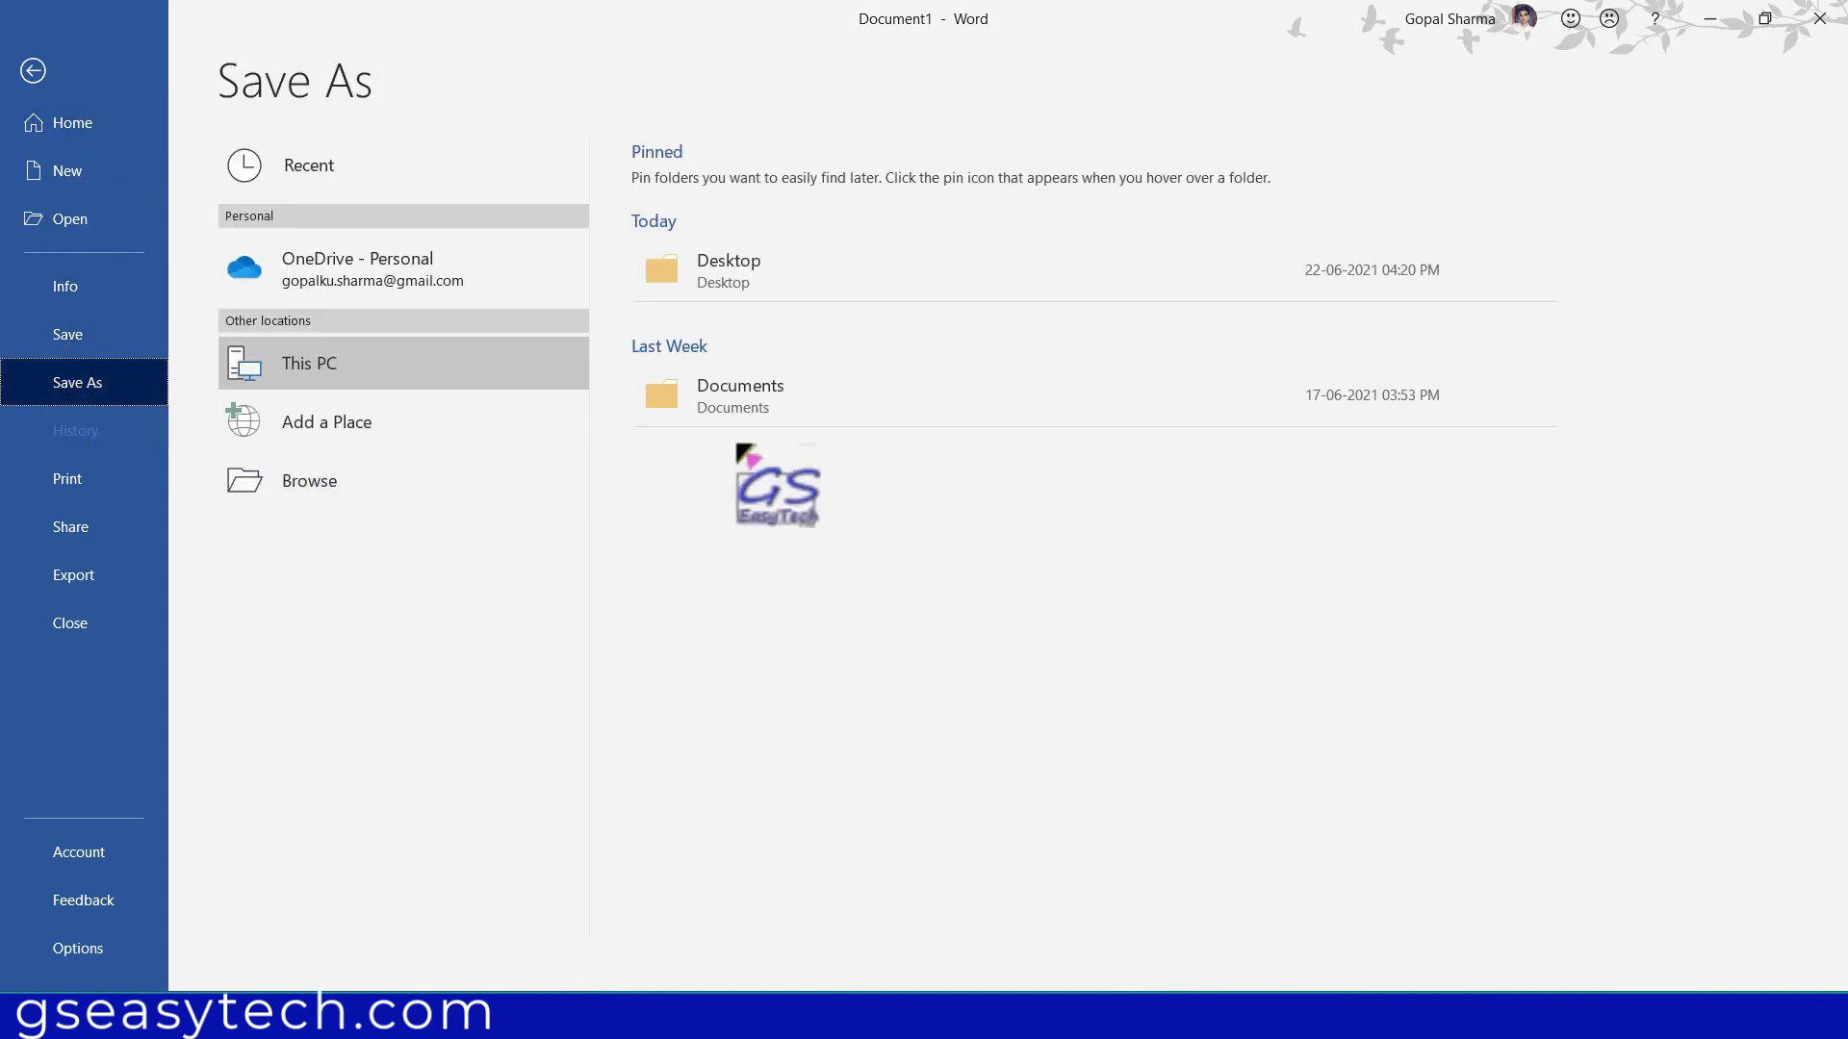
{"action": "left_click", "coordinate": [781, 292]}
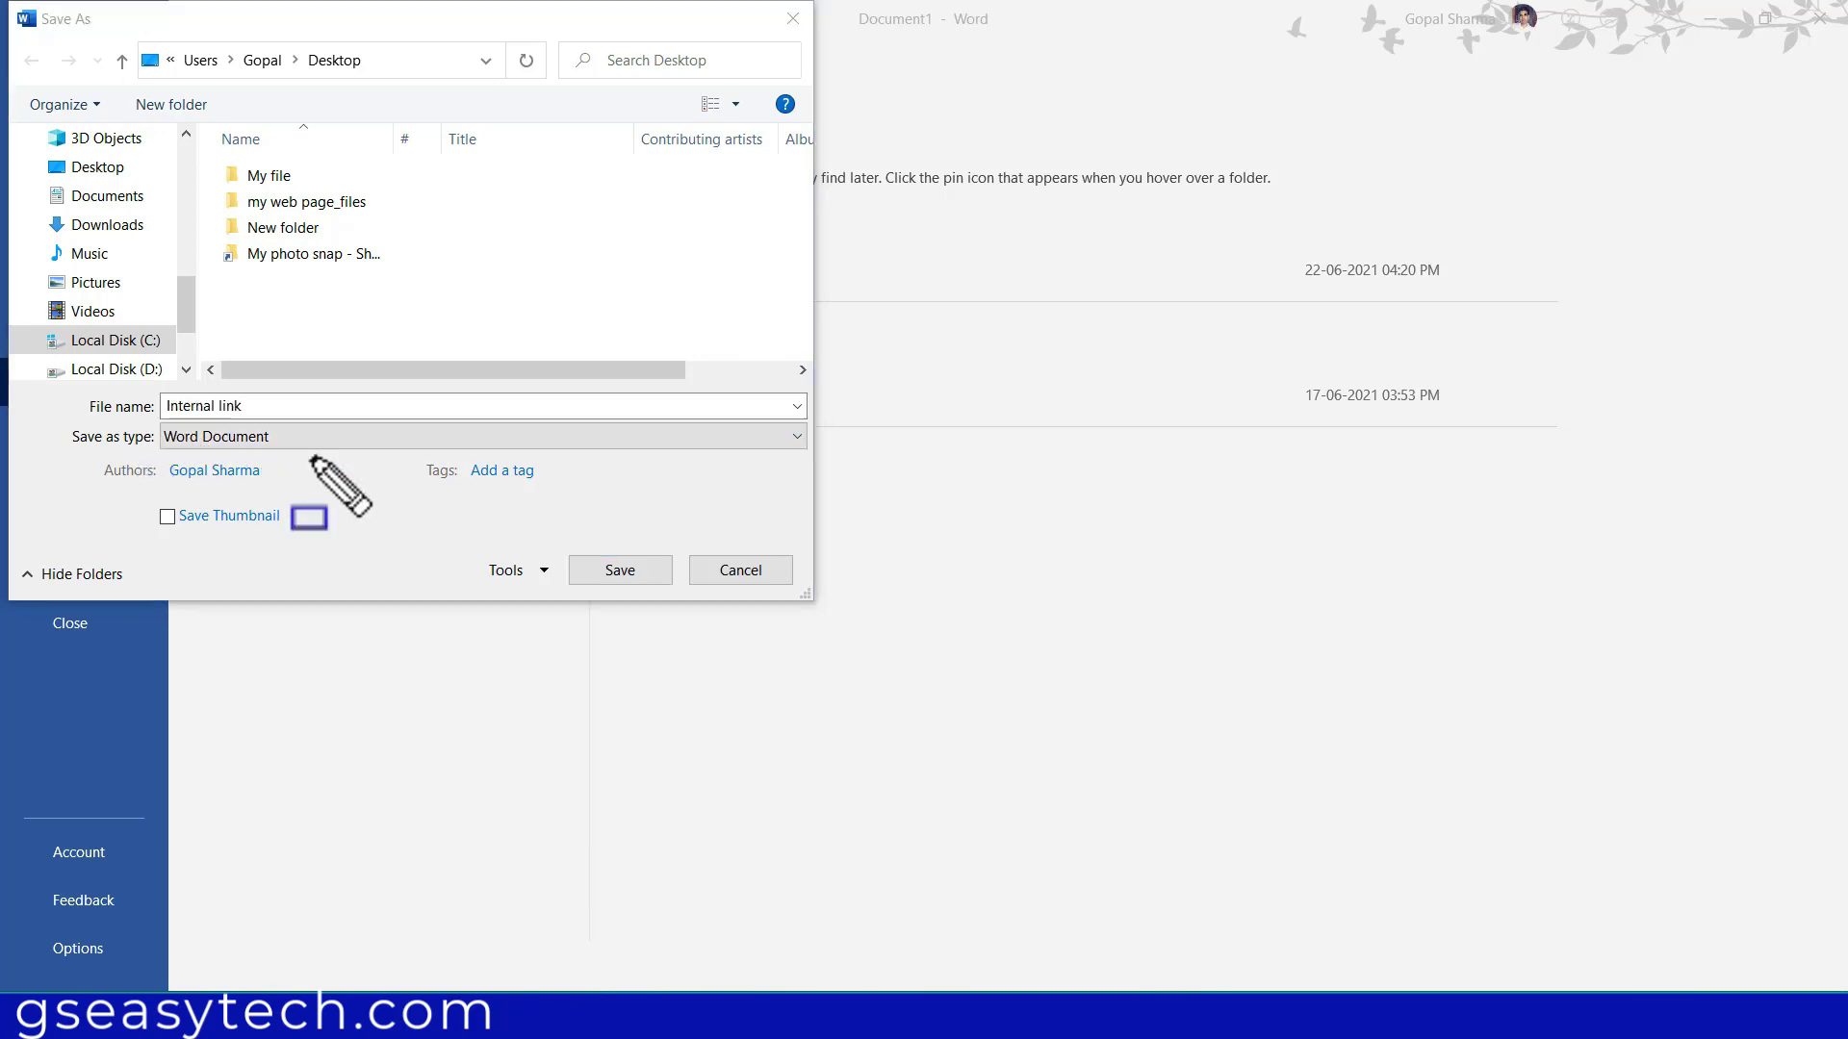
- Save the document as type Web Page named 'Internal link'
{"action": "left_click", "coordinate": [334, 440]}
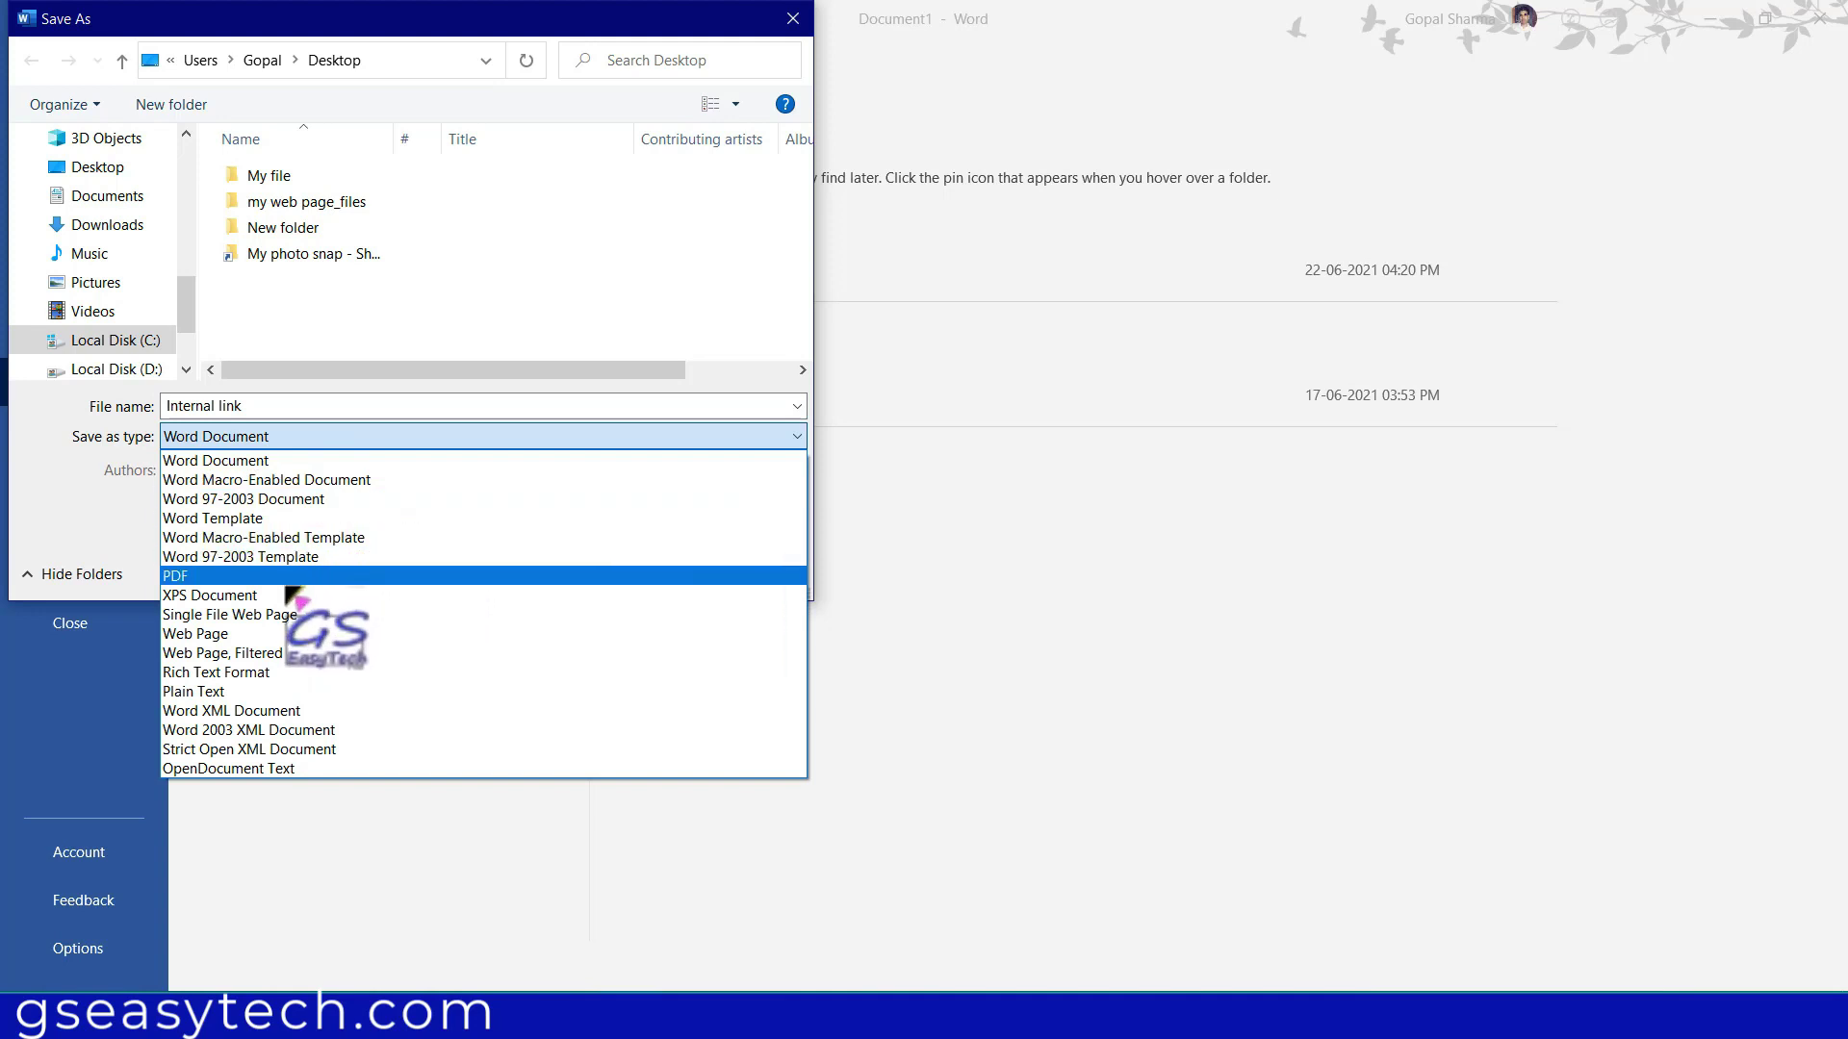
{"action": "left_click", "coordinate": [223, 637]}
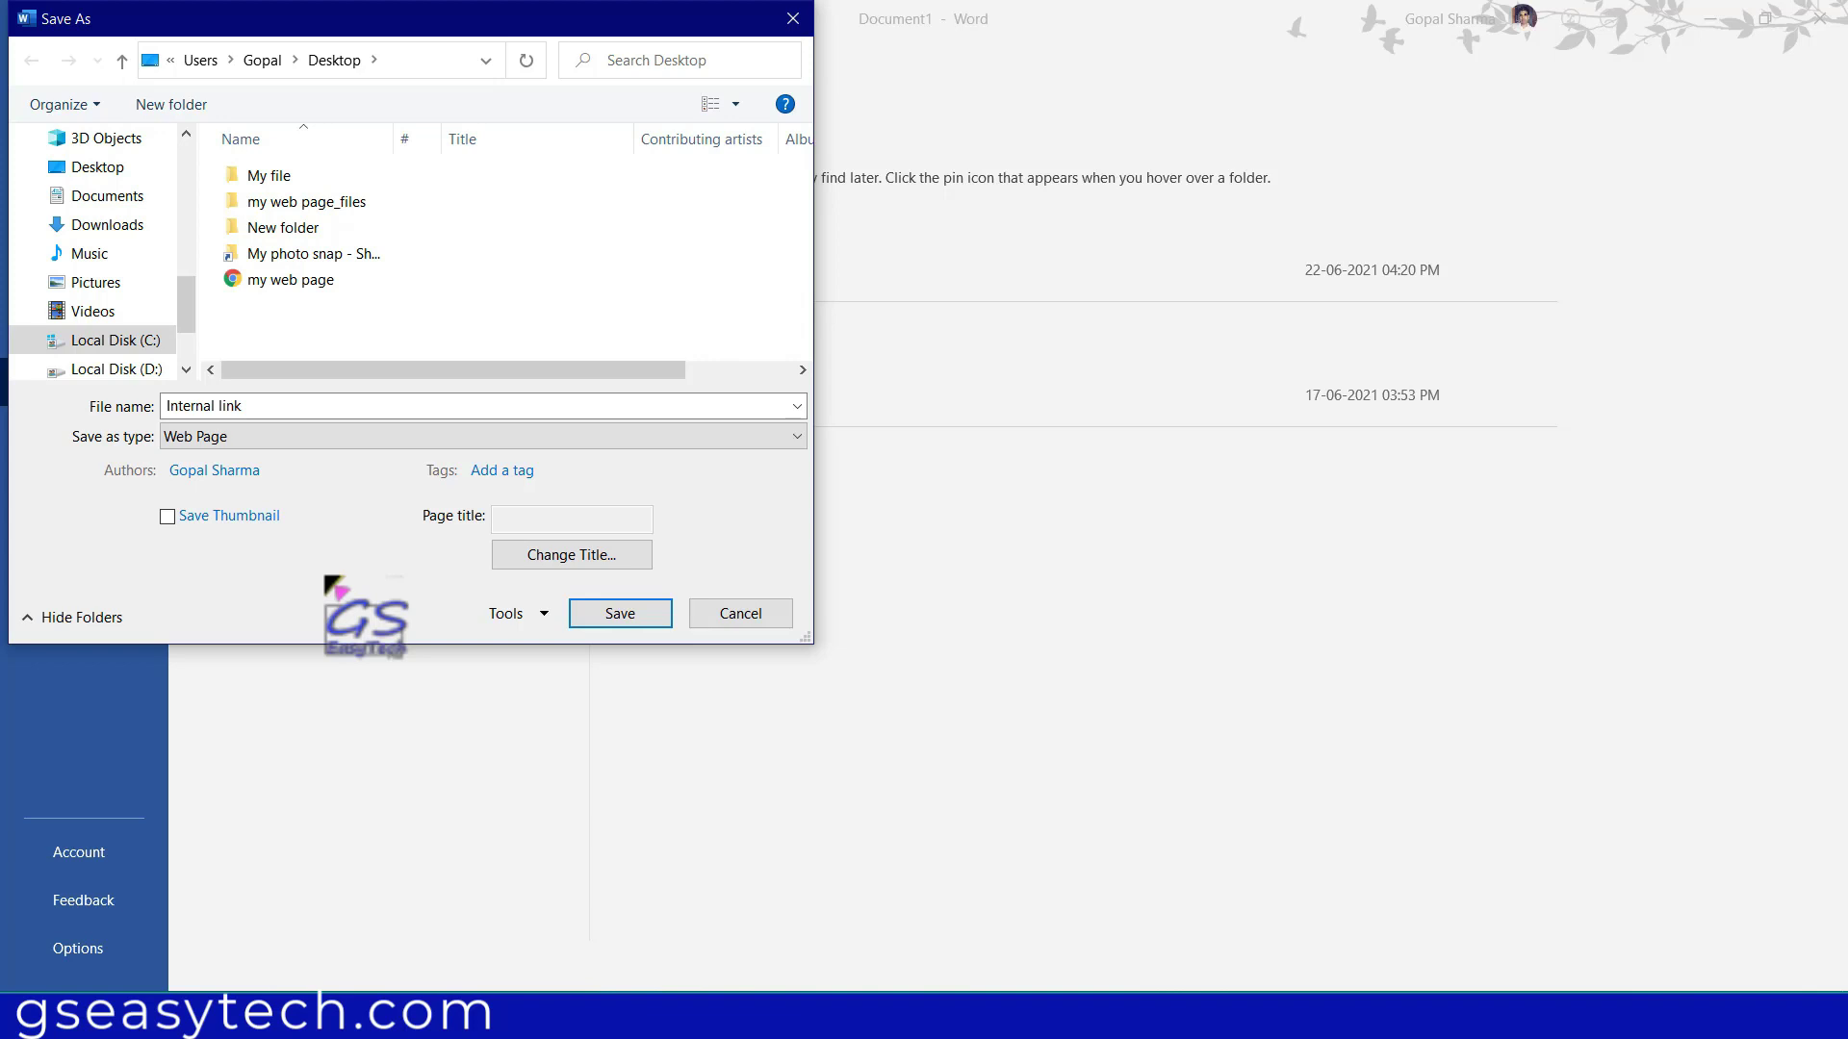
{"action": "left_click", "coordinate": [635, 617]}
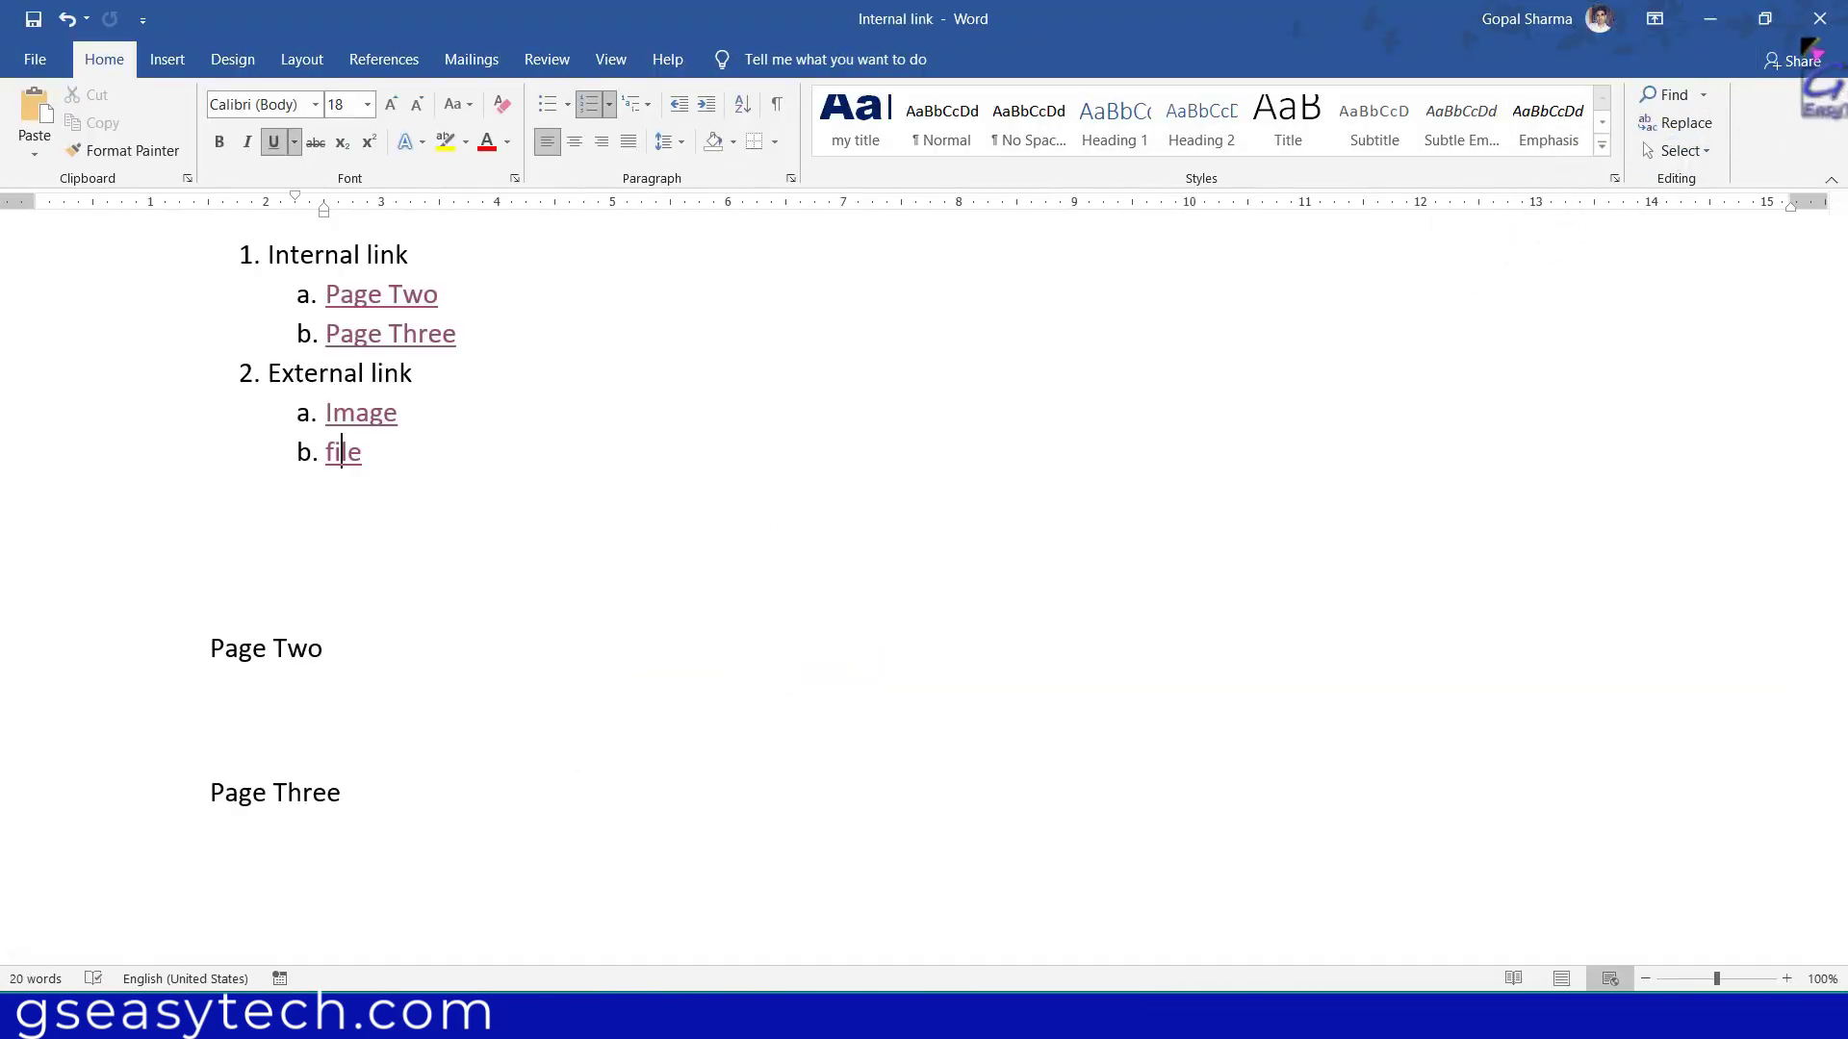
- Close Word and the other browser, then open Internal link.htm from the desktop in Chrome
{"action": "left_click", "coordinate": [1820, 20]}
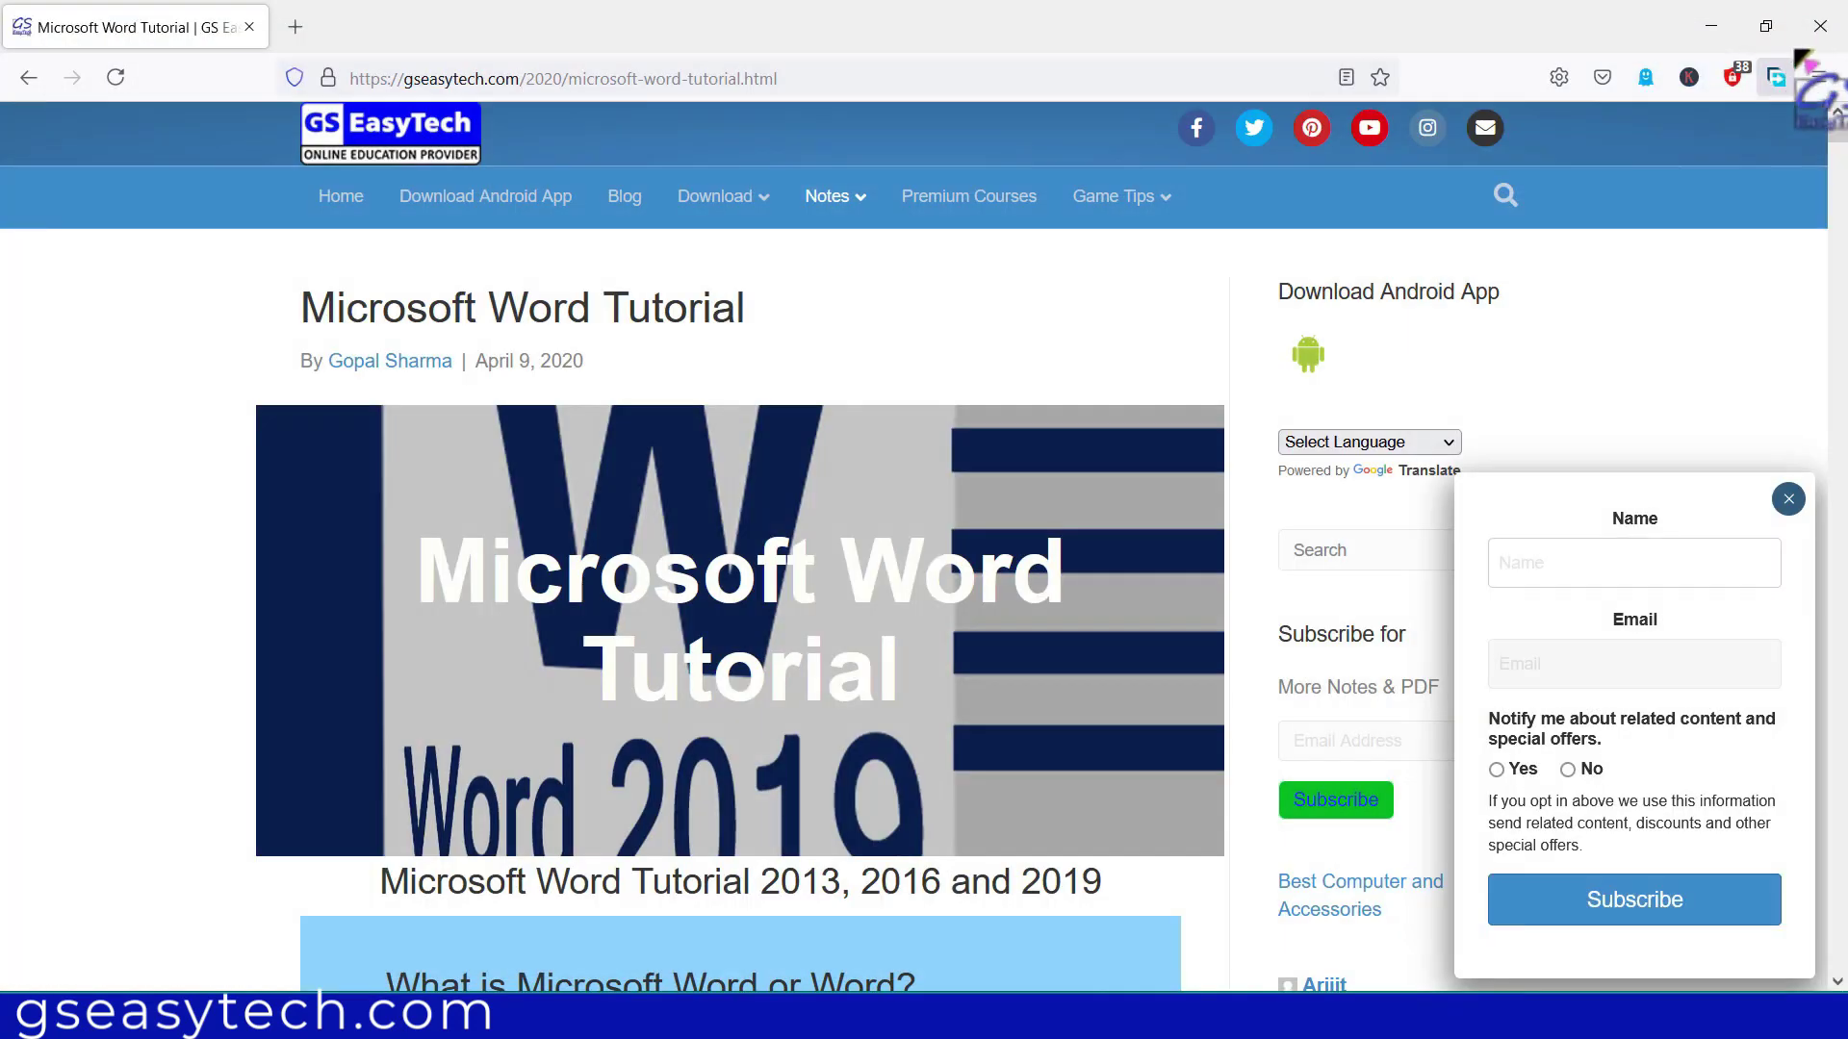
{"action": "left_click", "coordinate": [1822, 25]}
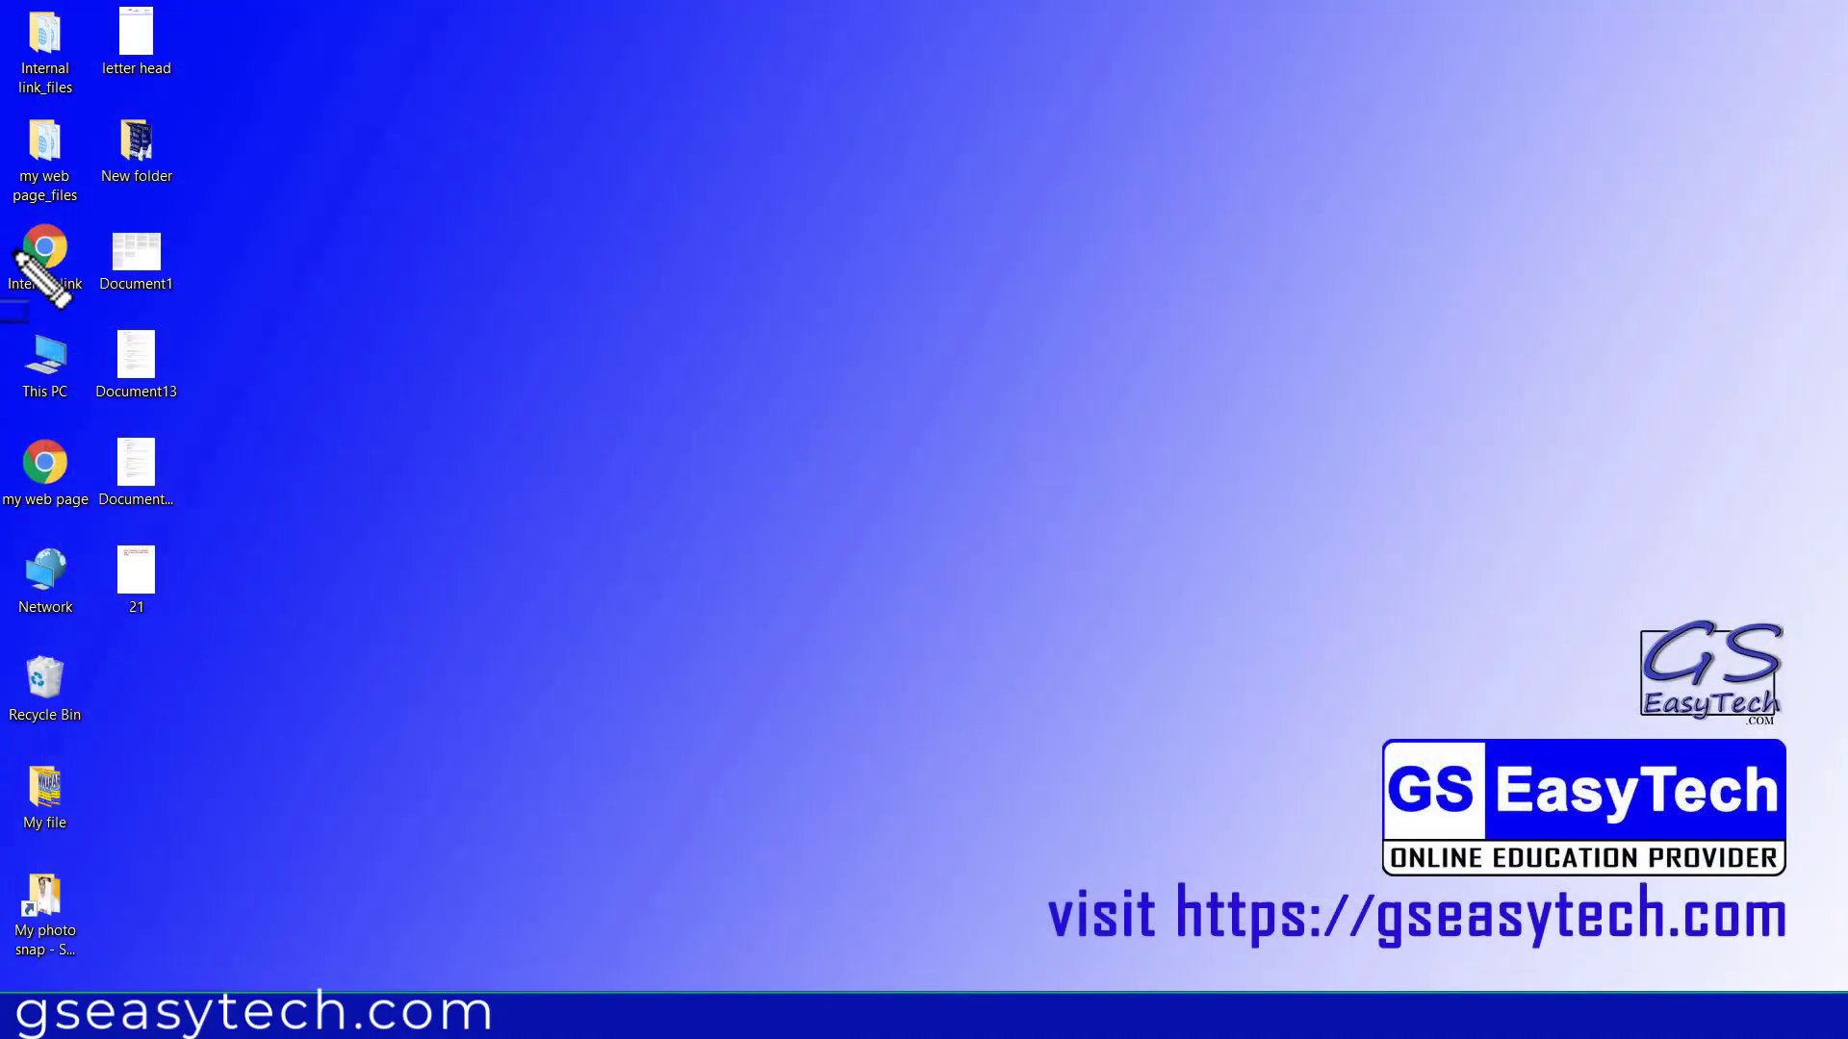
{"action": "left_click", "coordinate": [60, 267]}
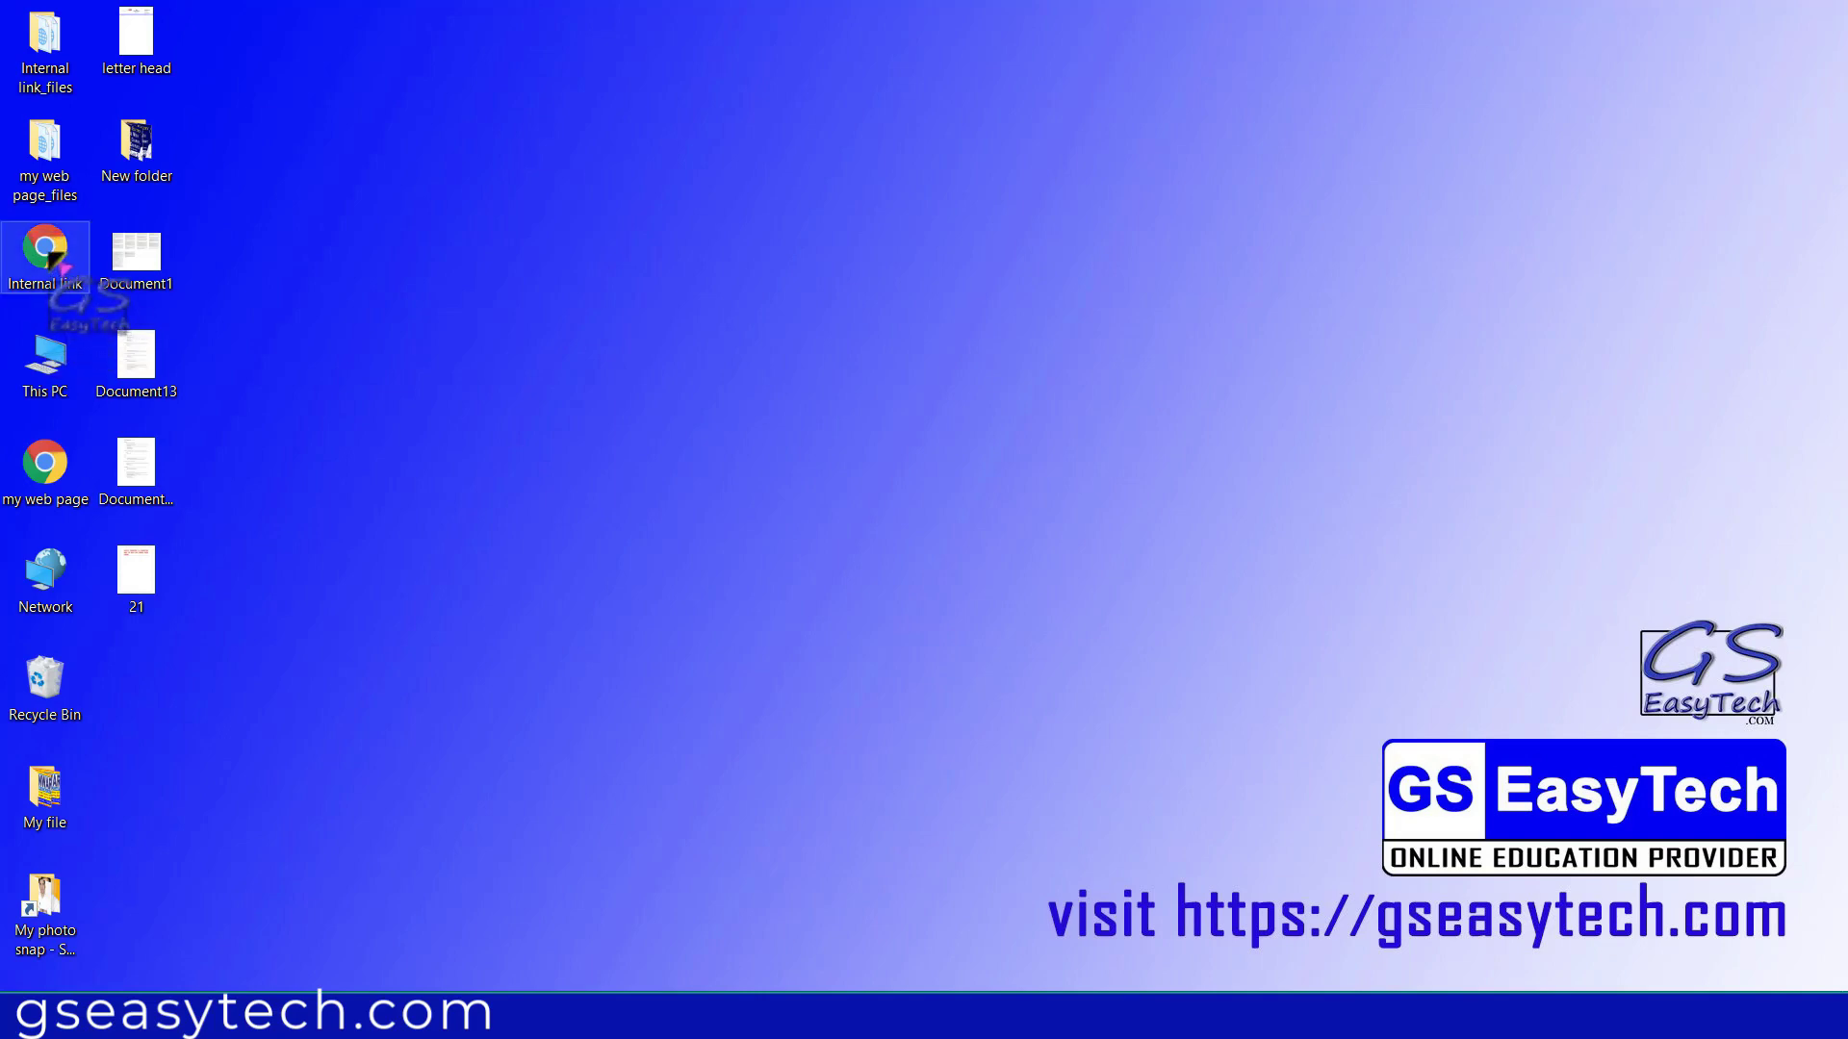
{"action": "double_click", "coordinate": [60, 267]}
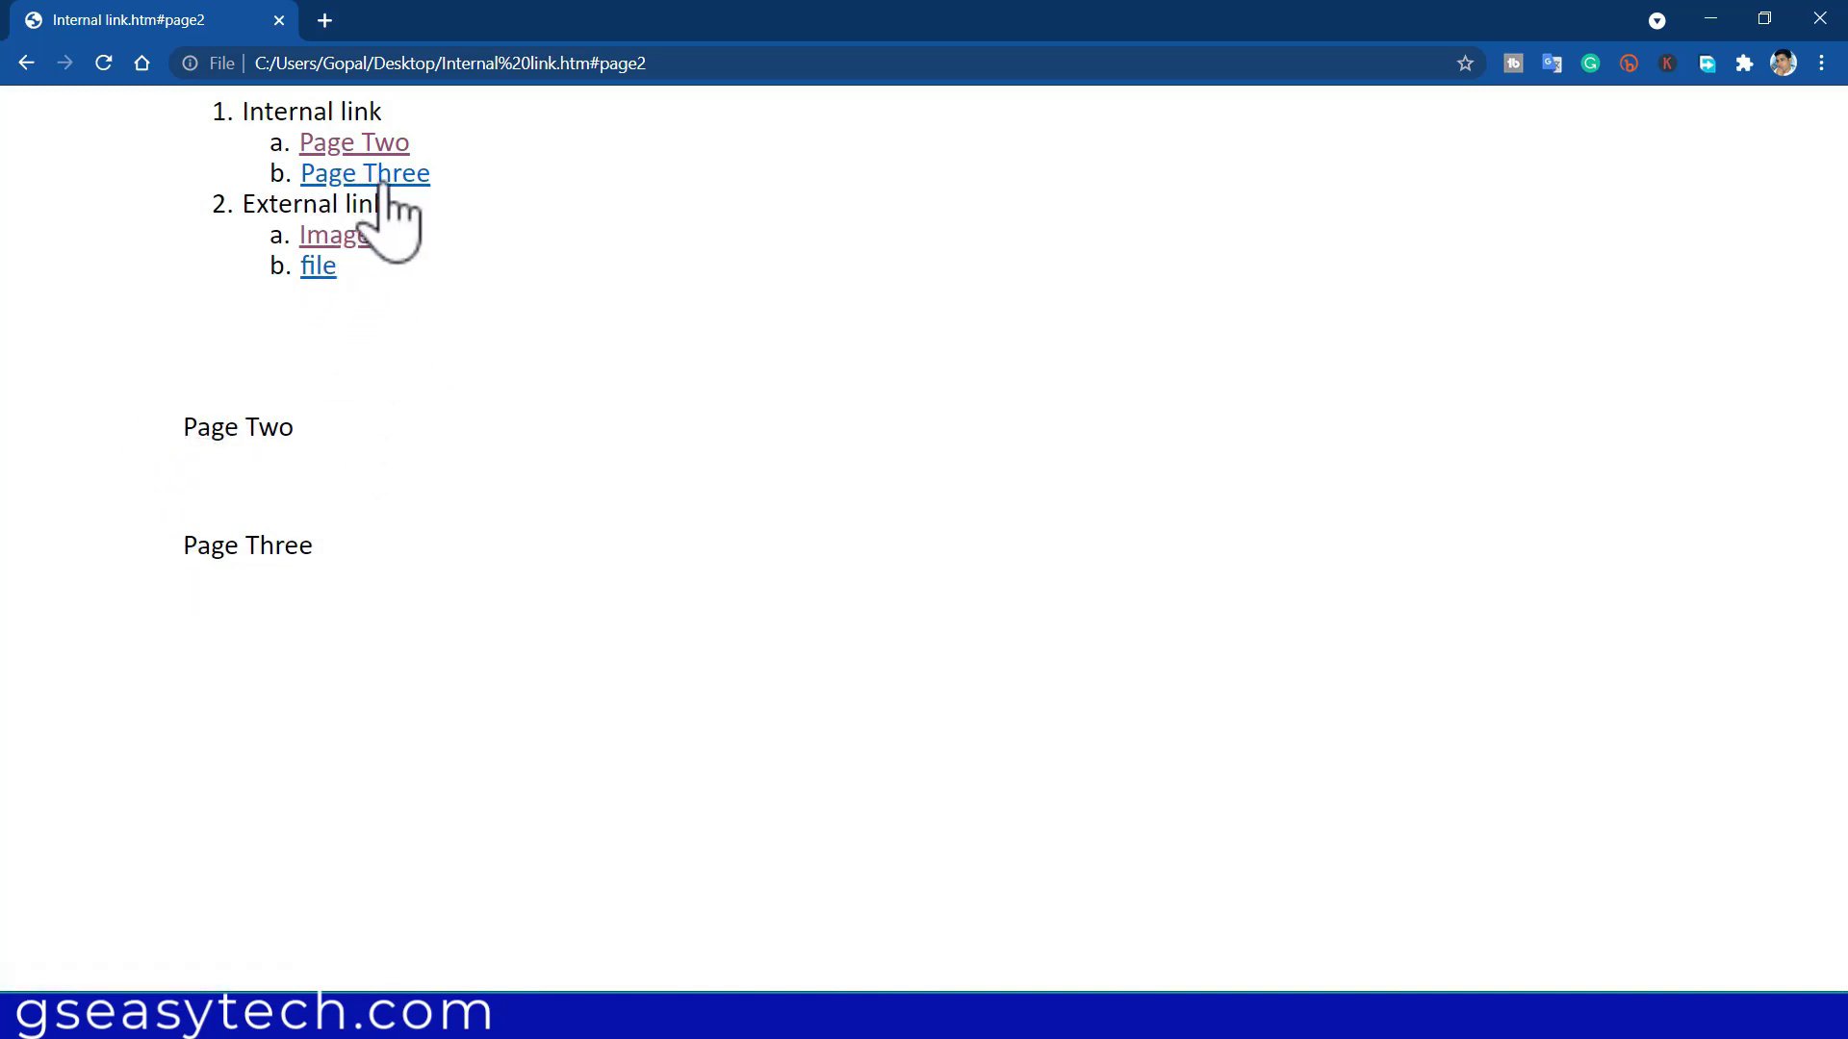
- Test the Page Three, image and file links, returning to the list each time, then close Chrome
{"action": "left_click", "coordinate": [386, 178]}
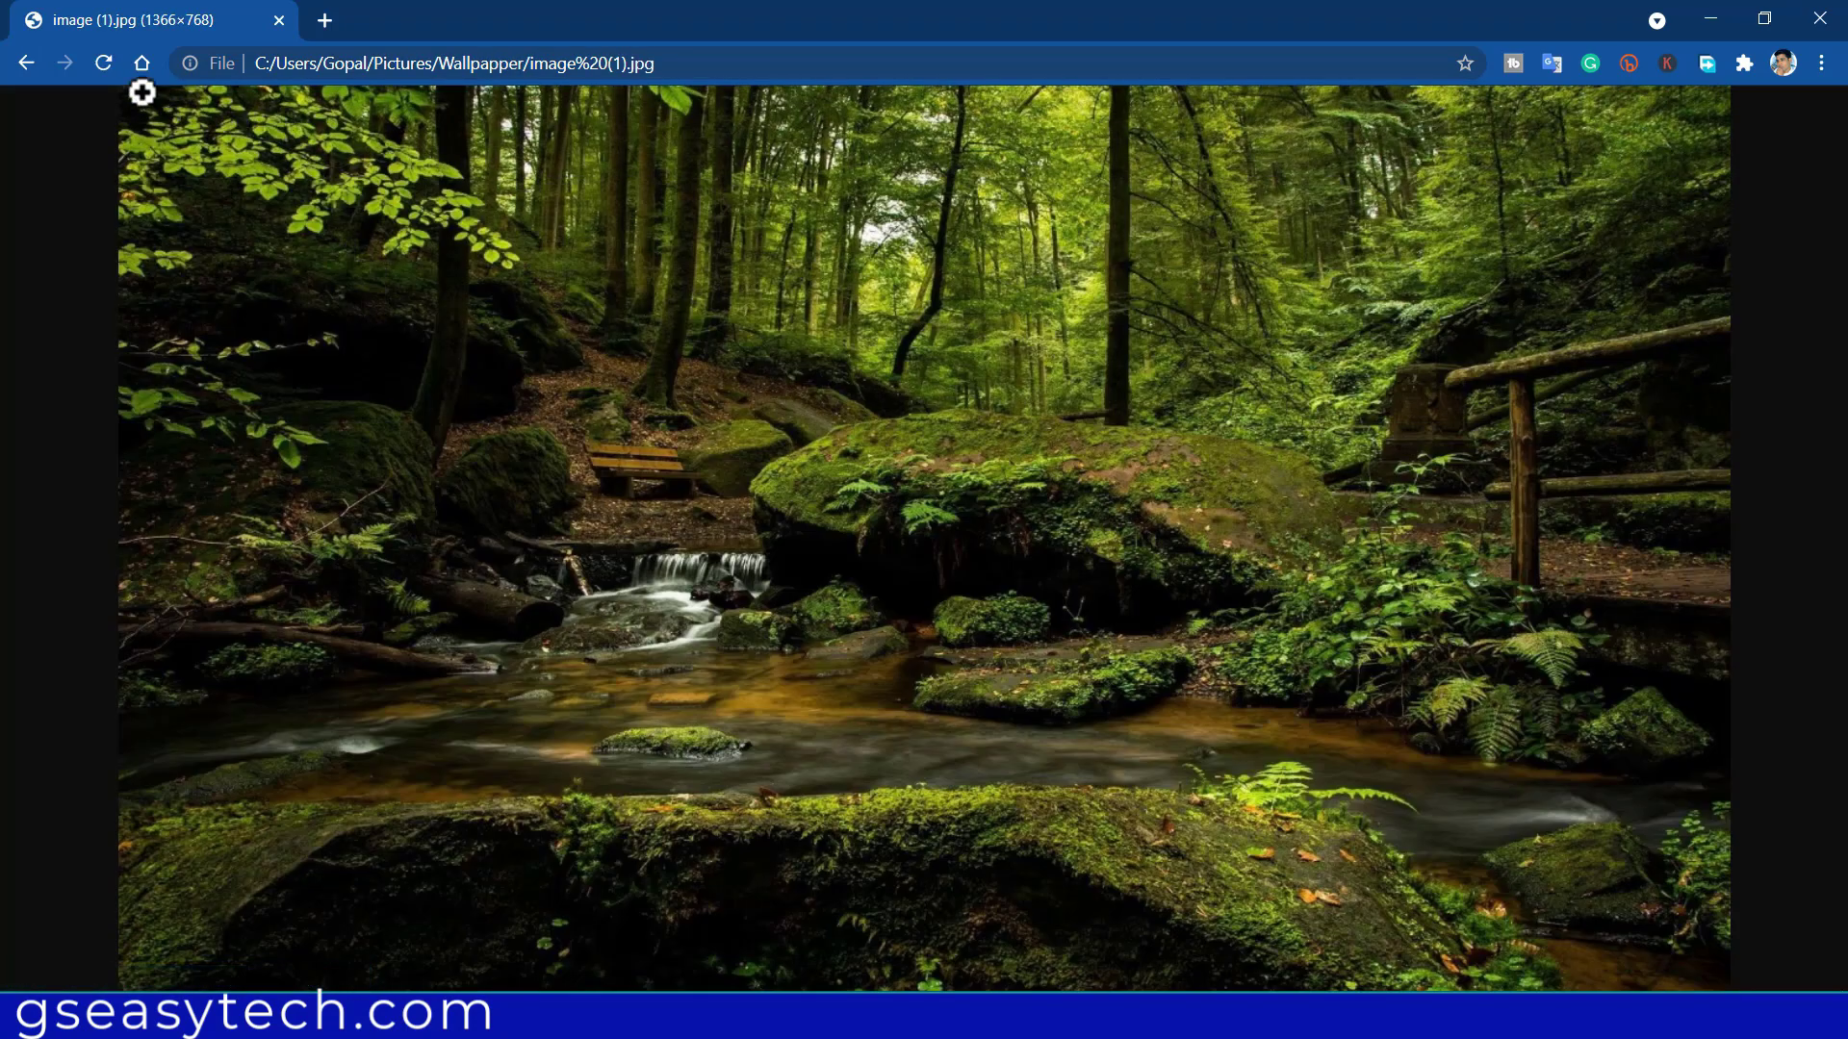
{"action": "left_click", "coordinate": [26, 66]}
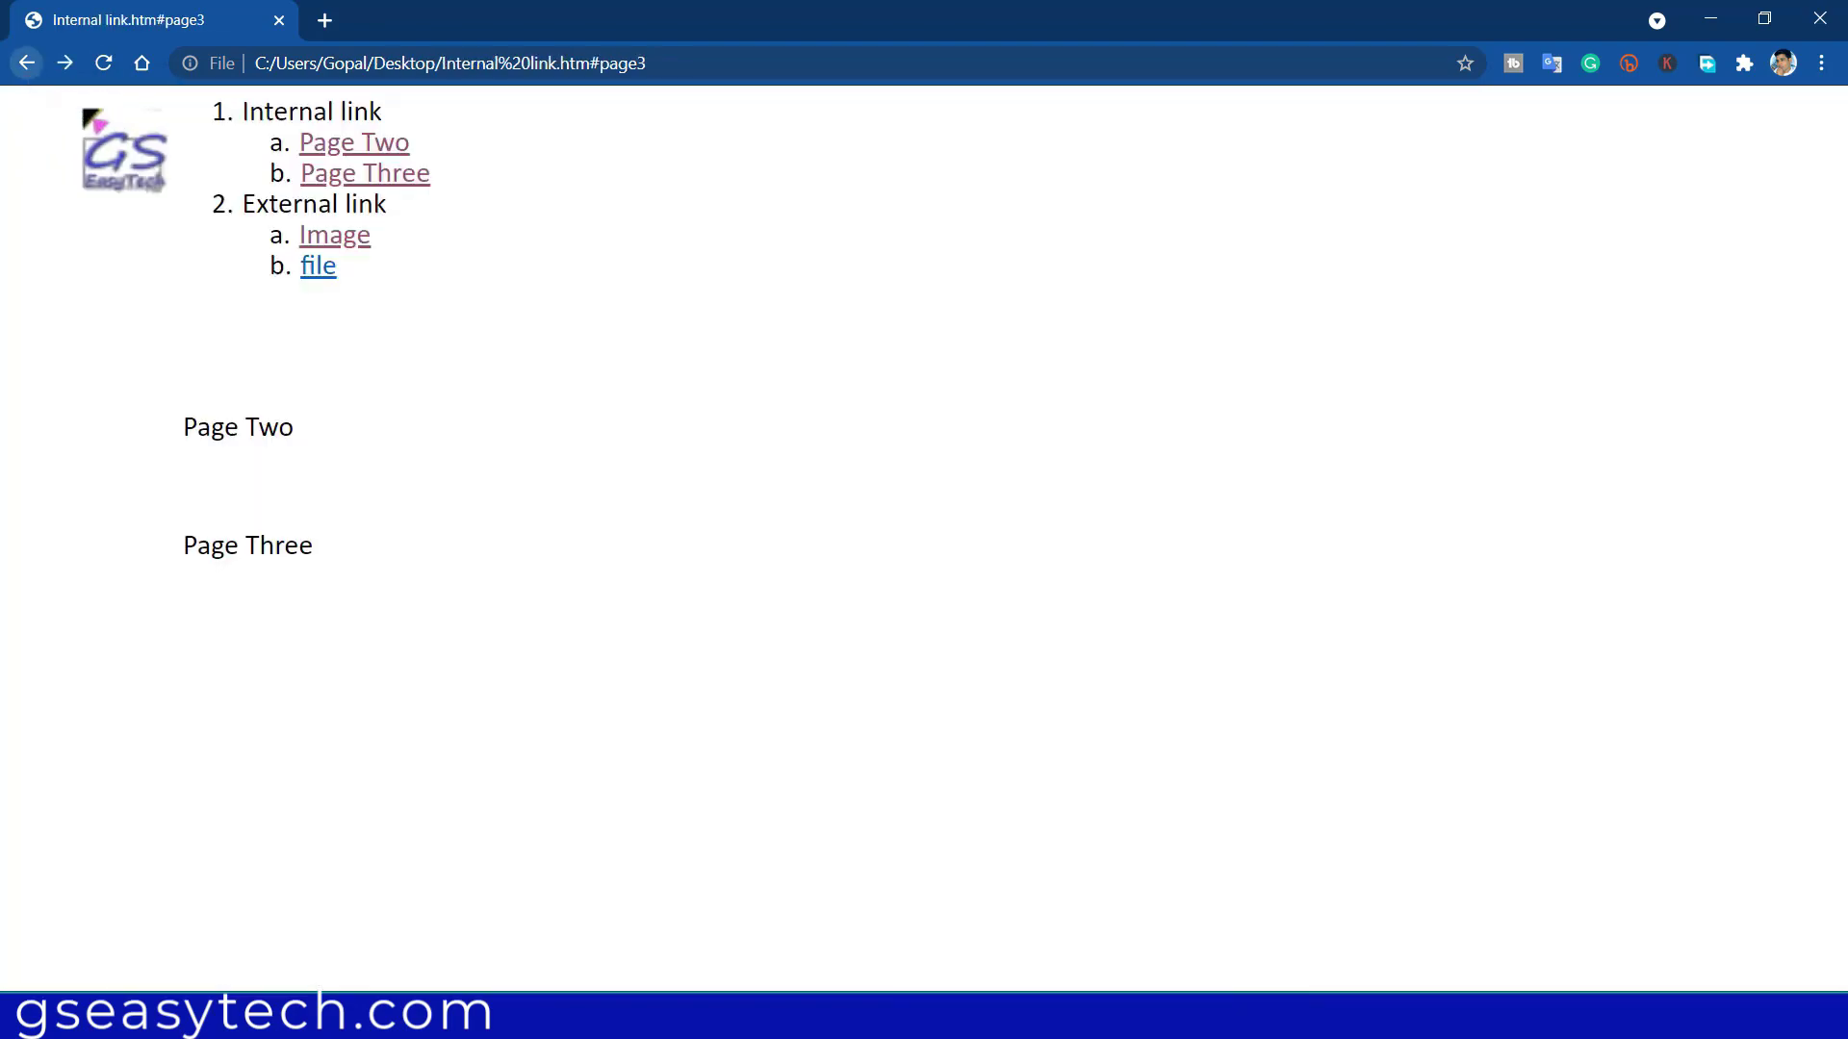
{"action": "left_click", "coordinate": [323, 269]}
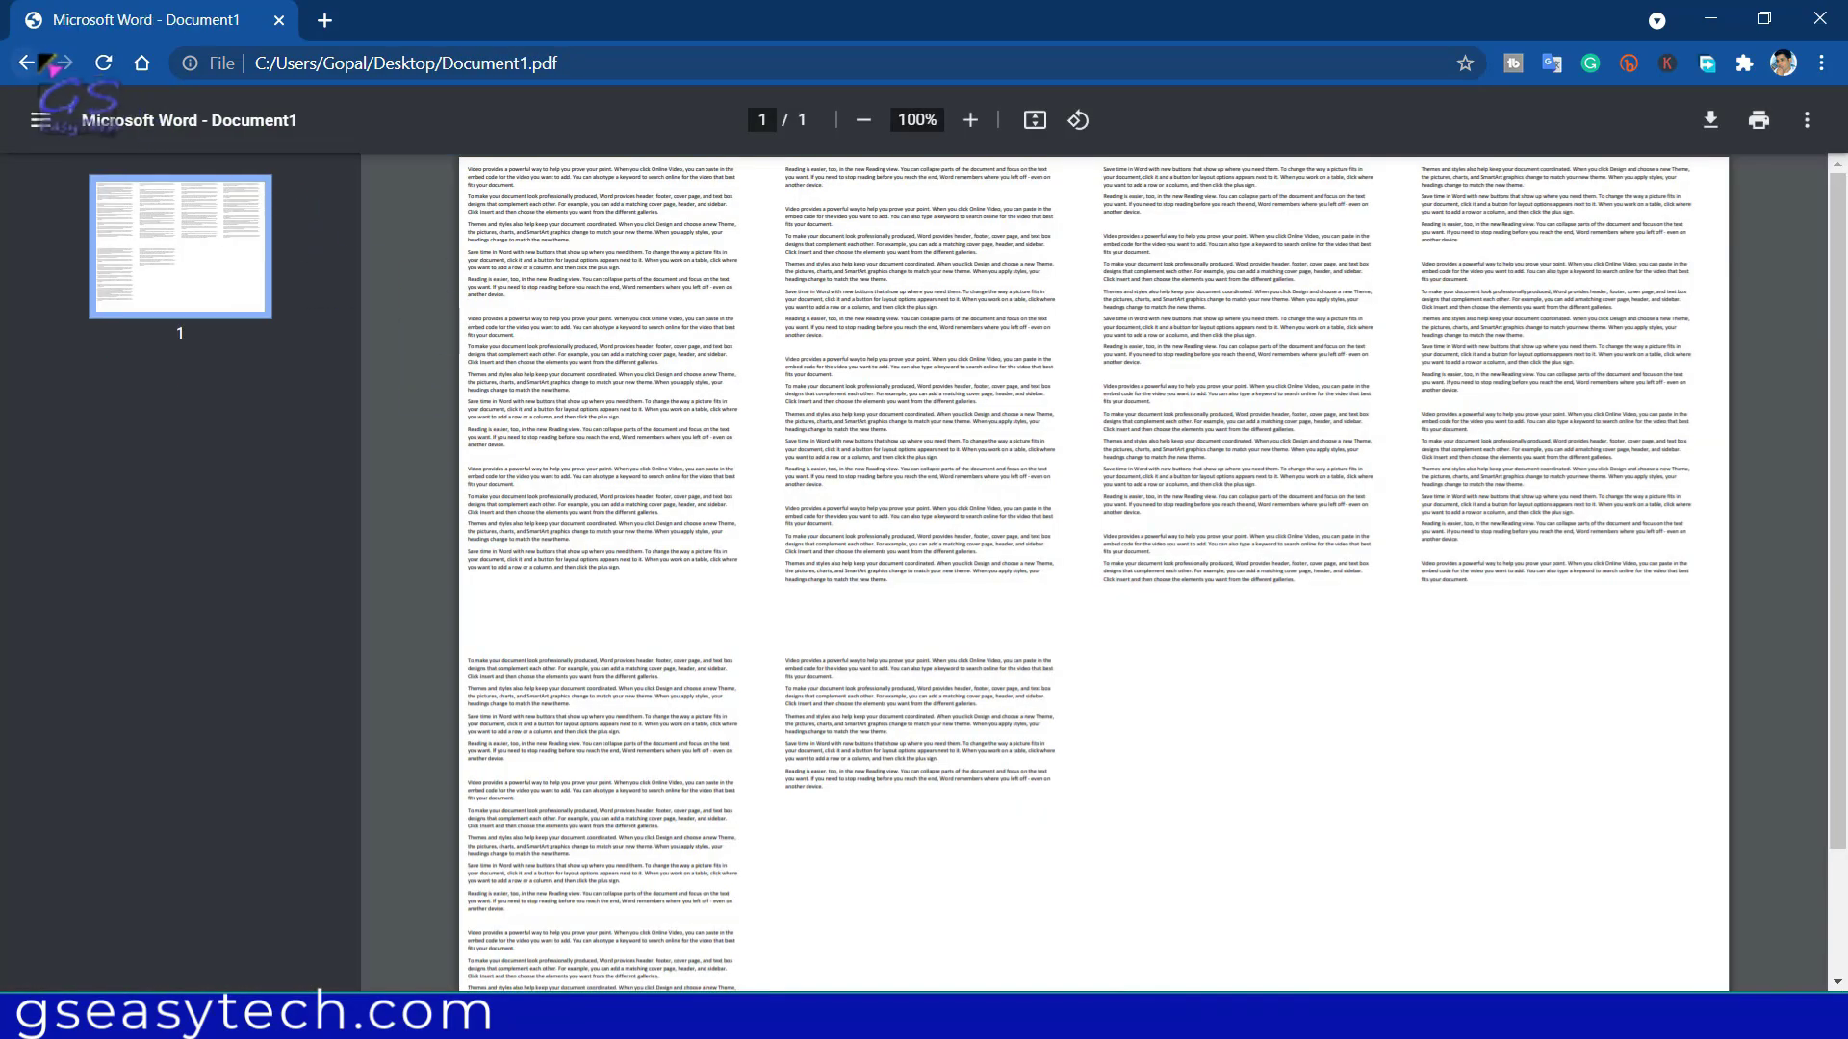
{"action": "left_click", "coordinate": [26, 63]}
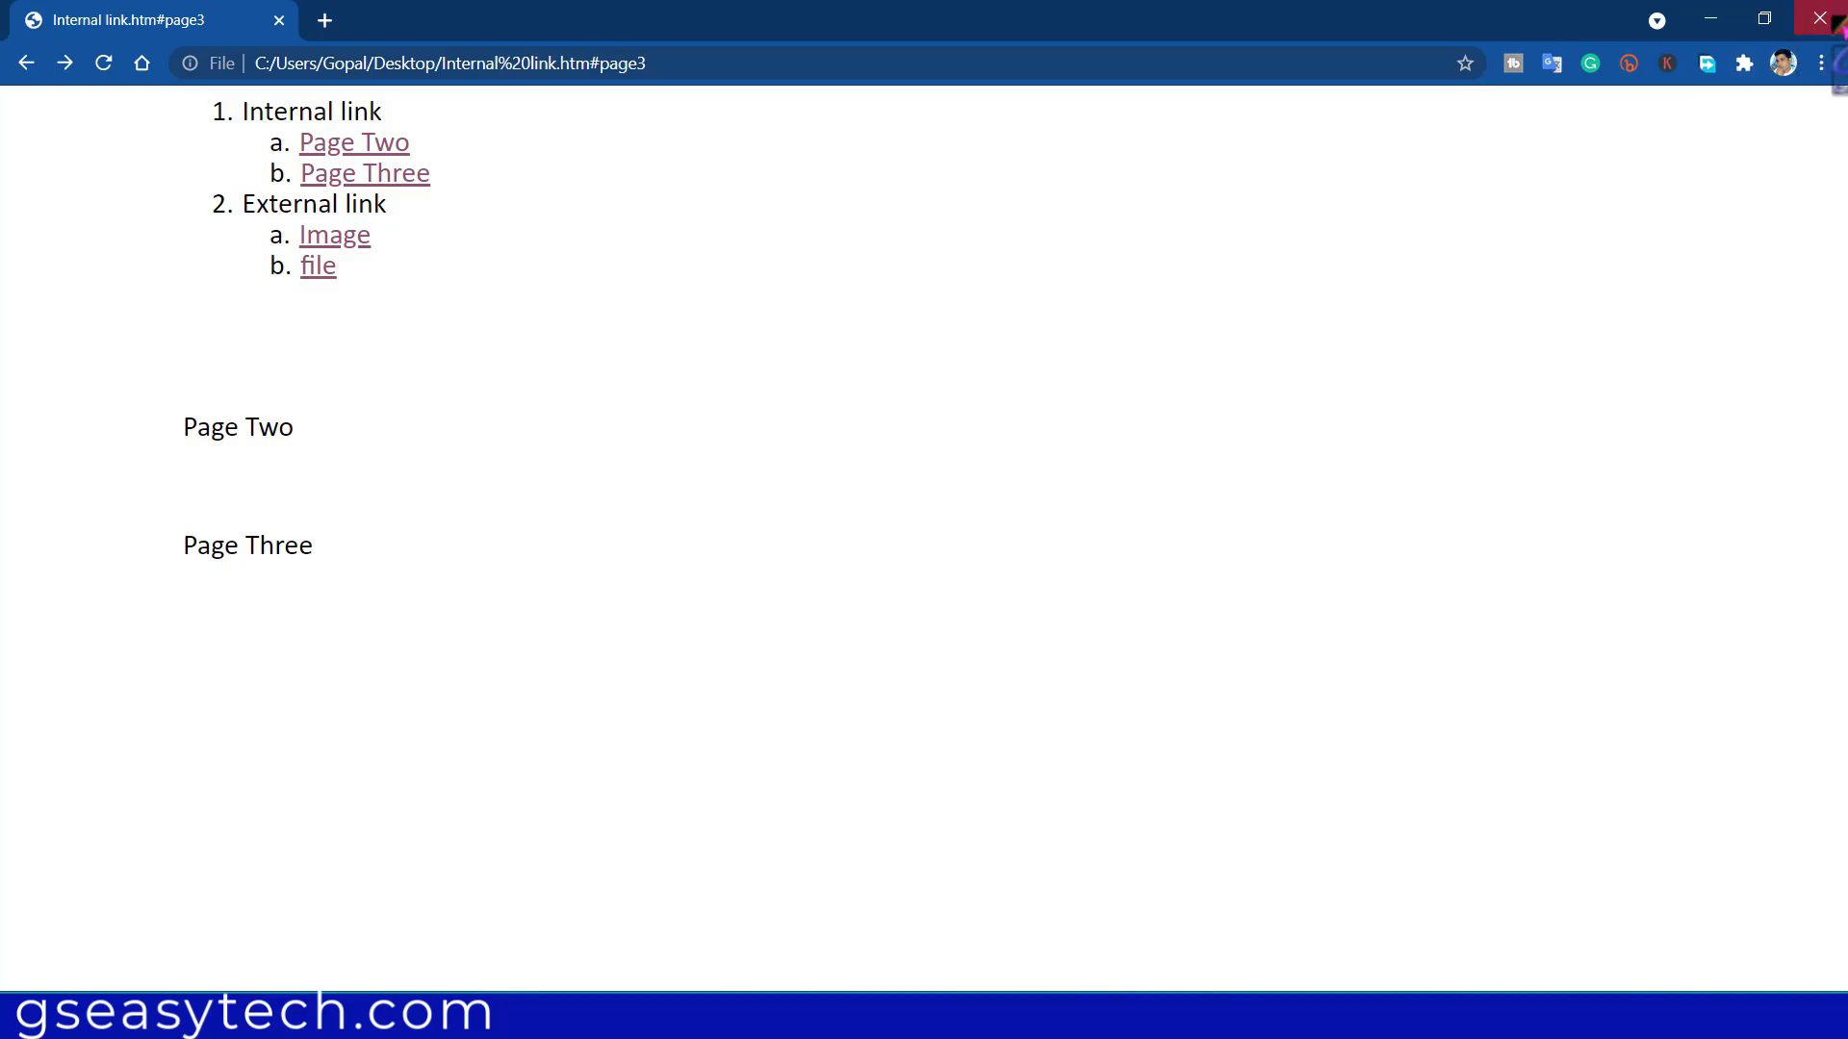
{"action": "left_click", "coordinate": [1819, 17]}
- Open Internal link.htm in Word via Open with, and place the cursor at the Page Two heading
{"action": "right_click", "coordinate": [31, 252]}
{"action": "mouse_move", "coordinate": [102, 504]}
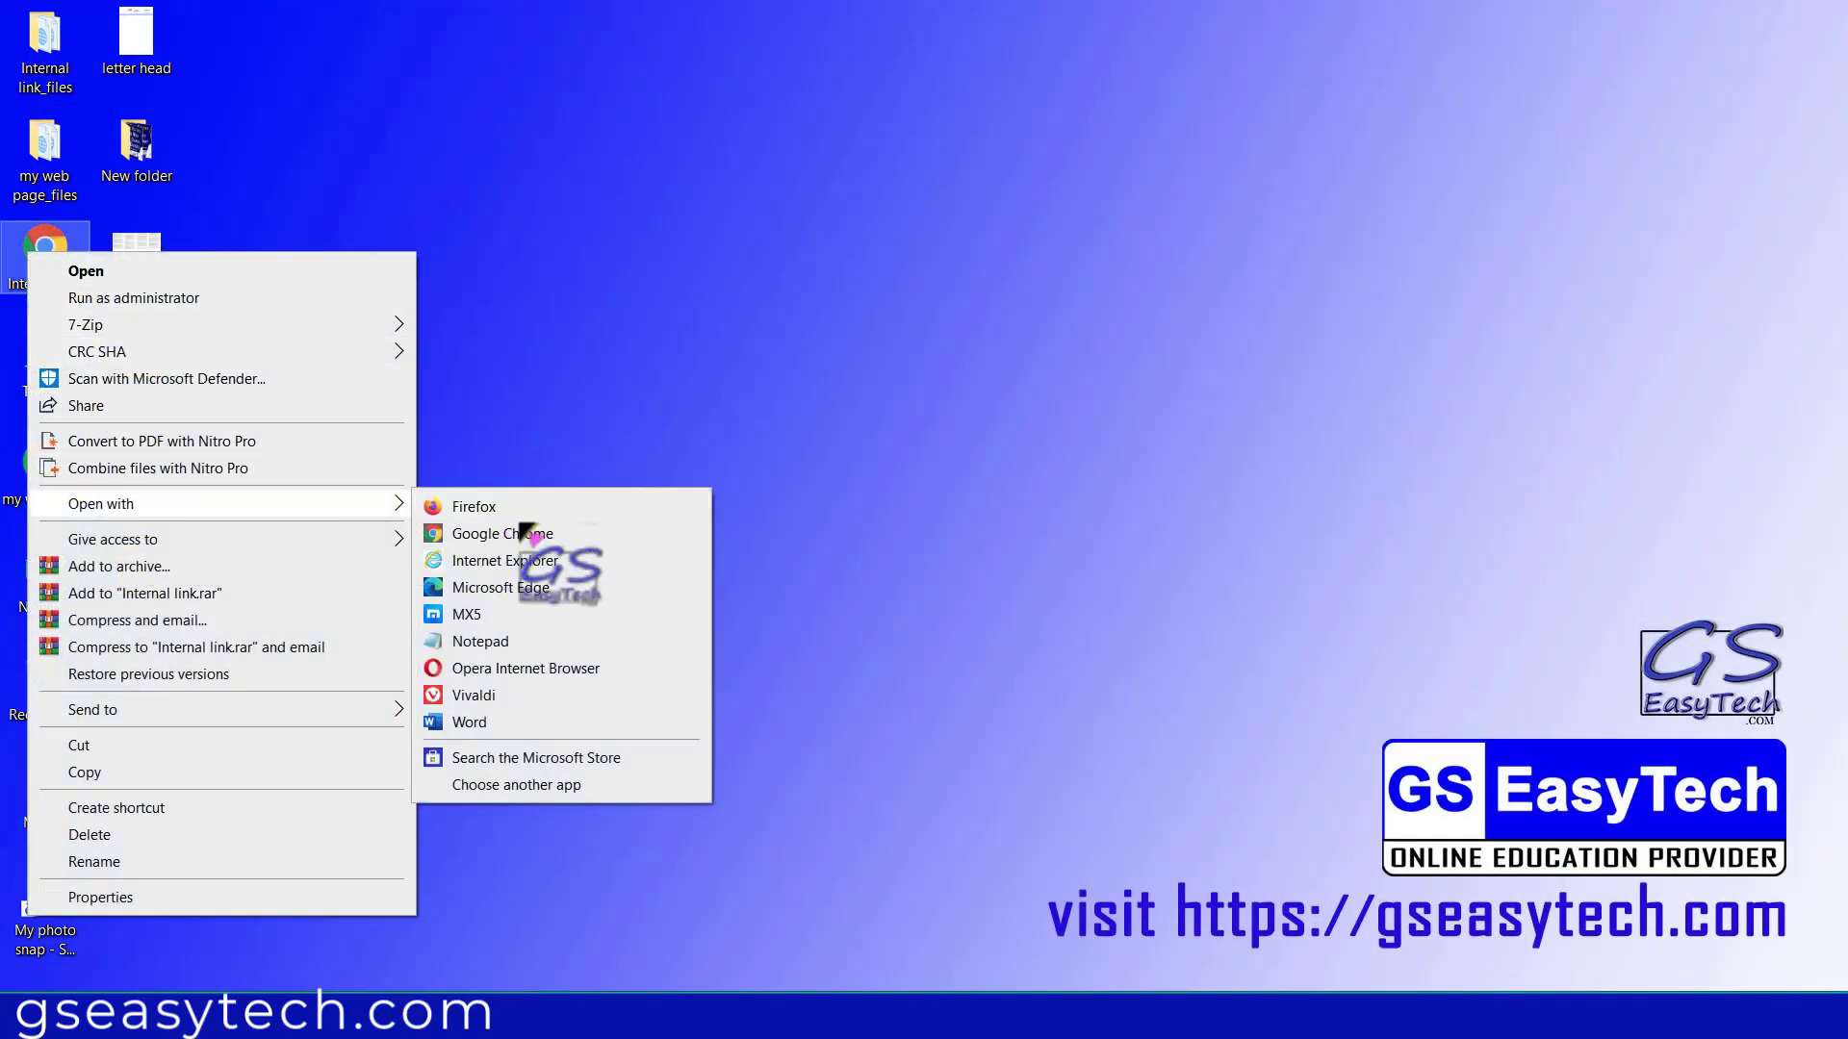
{"action": "left_click", "coordinate": [531, 723]}
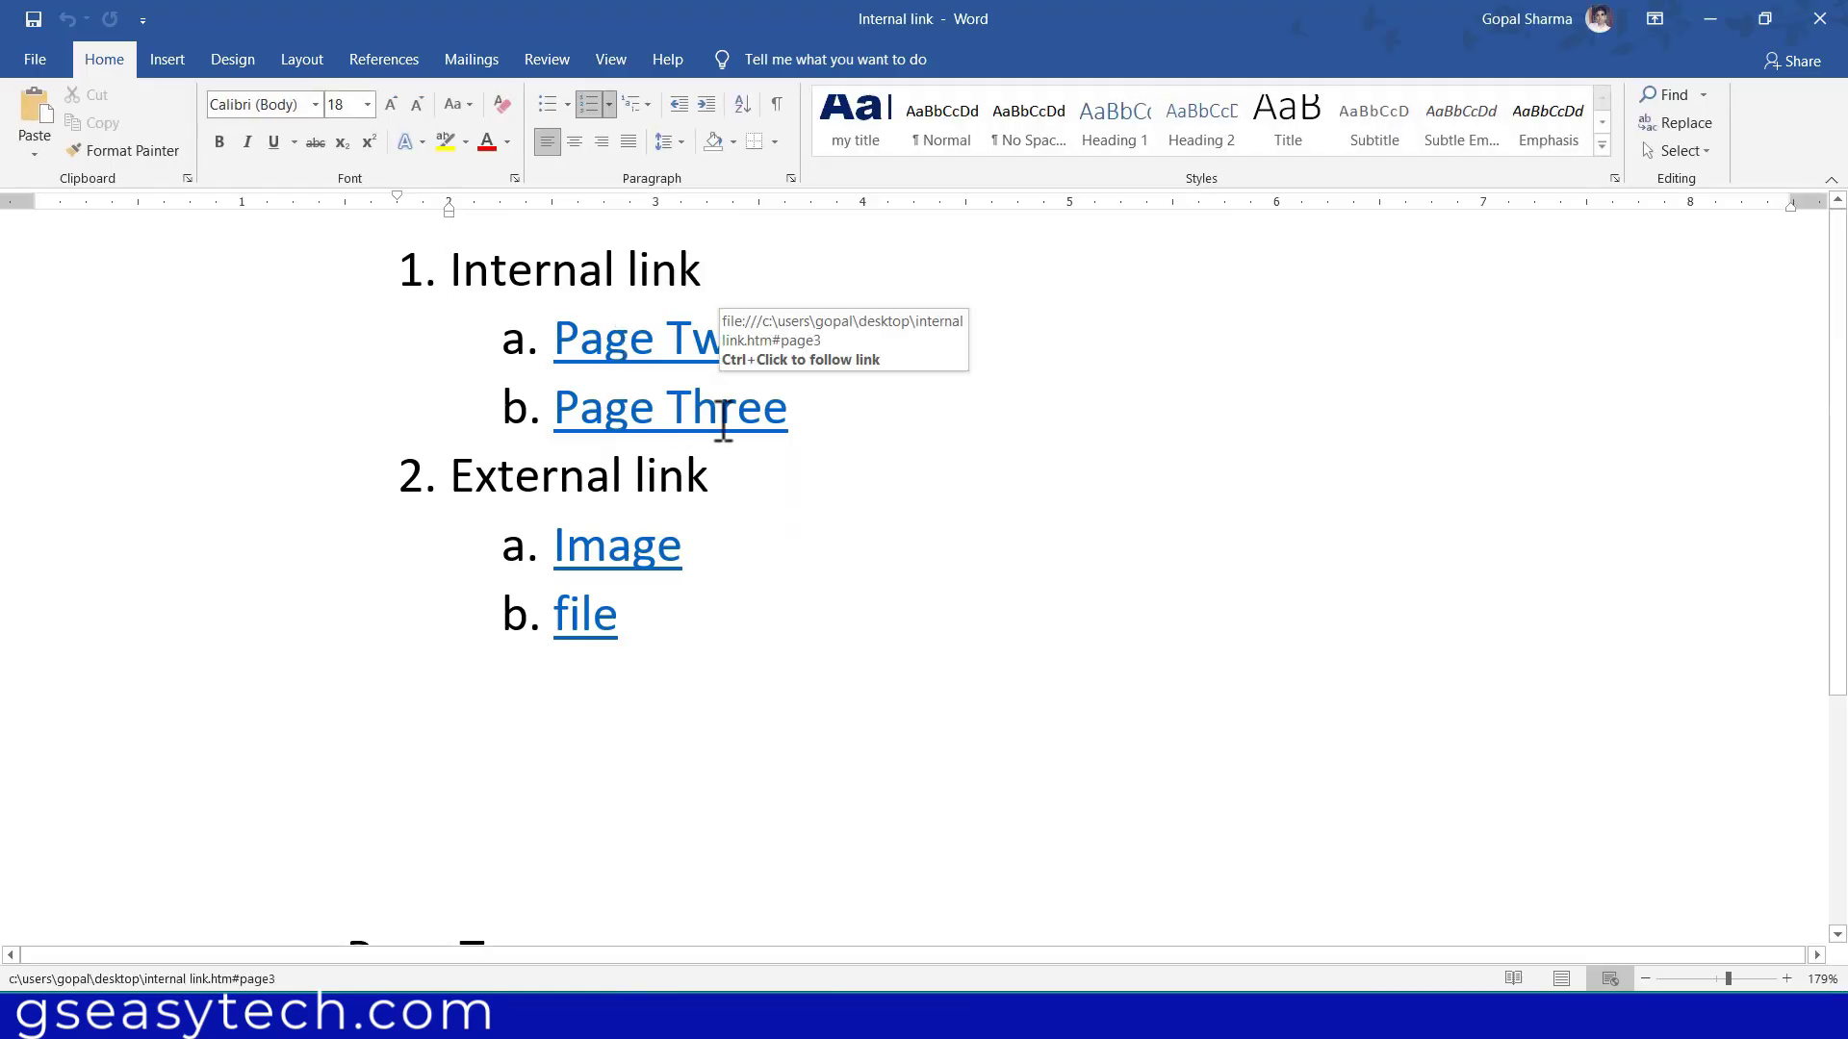
{"action": "scroll", "coordinate": [685, 577], "scroll_direction": "down", "scroll_amount": 3}
{"action": "scroll", "coordinate": [635, 581], "scroll_direction": "down", "scroll_amount": 1}
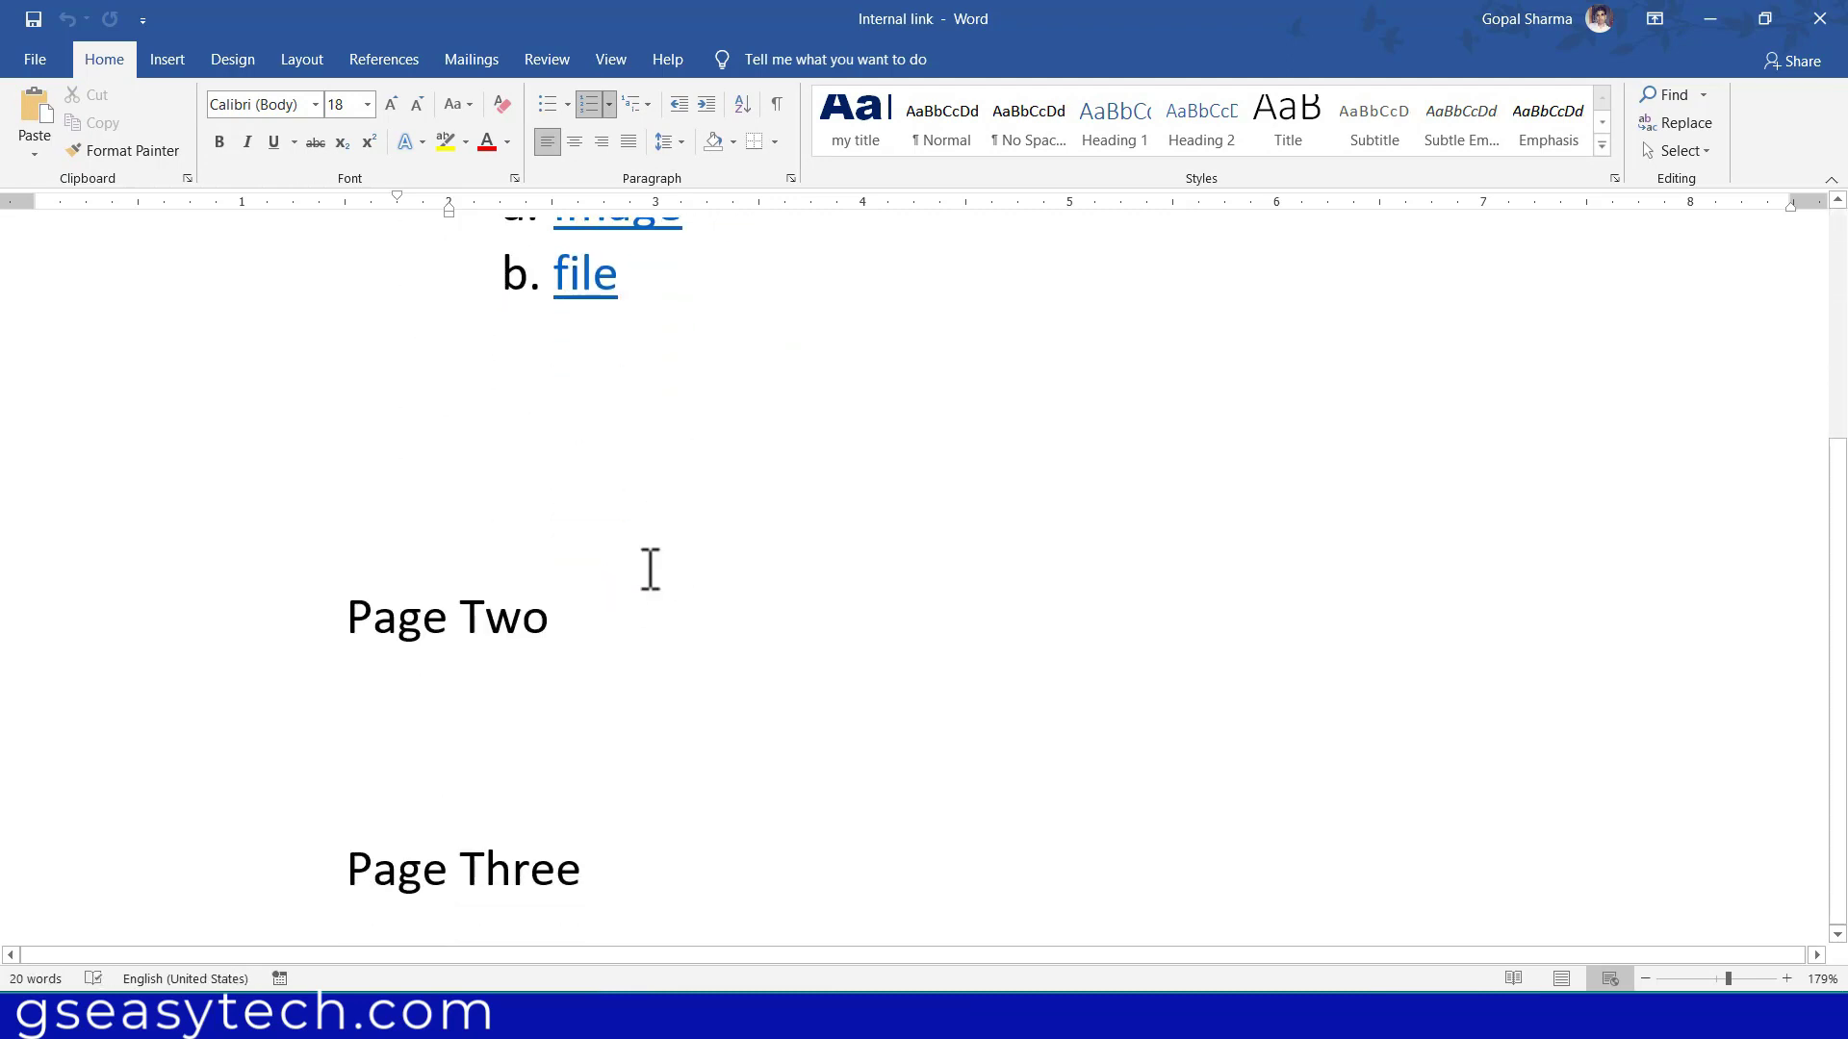
{"action": "scroll", "coordinate": [650, 570], "scroll_direction": "up", "scroll_amount": 4}
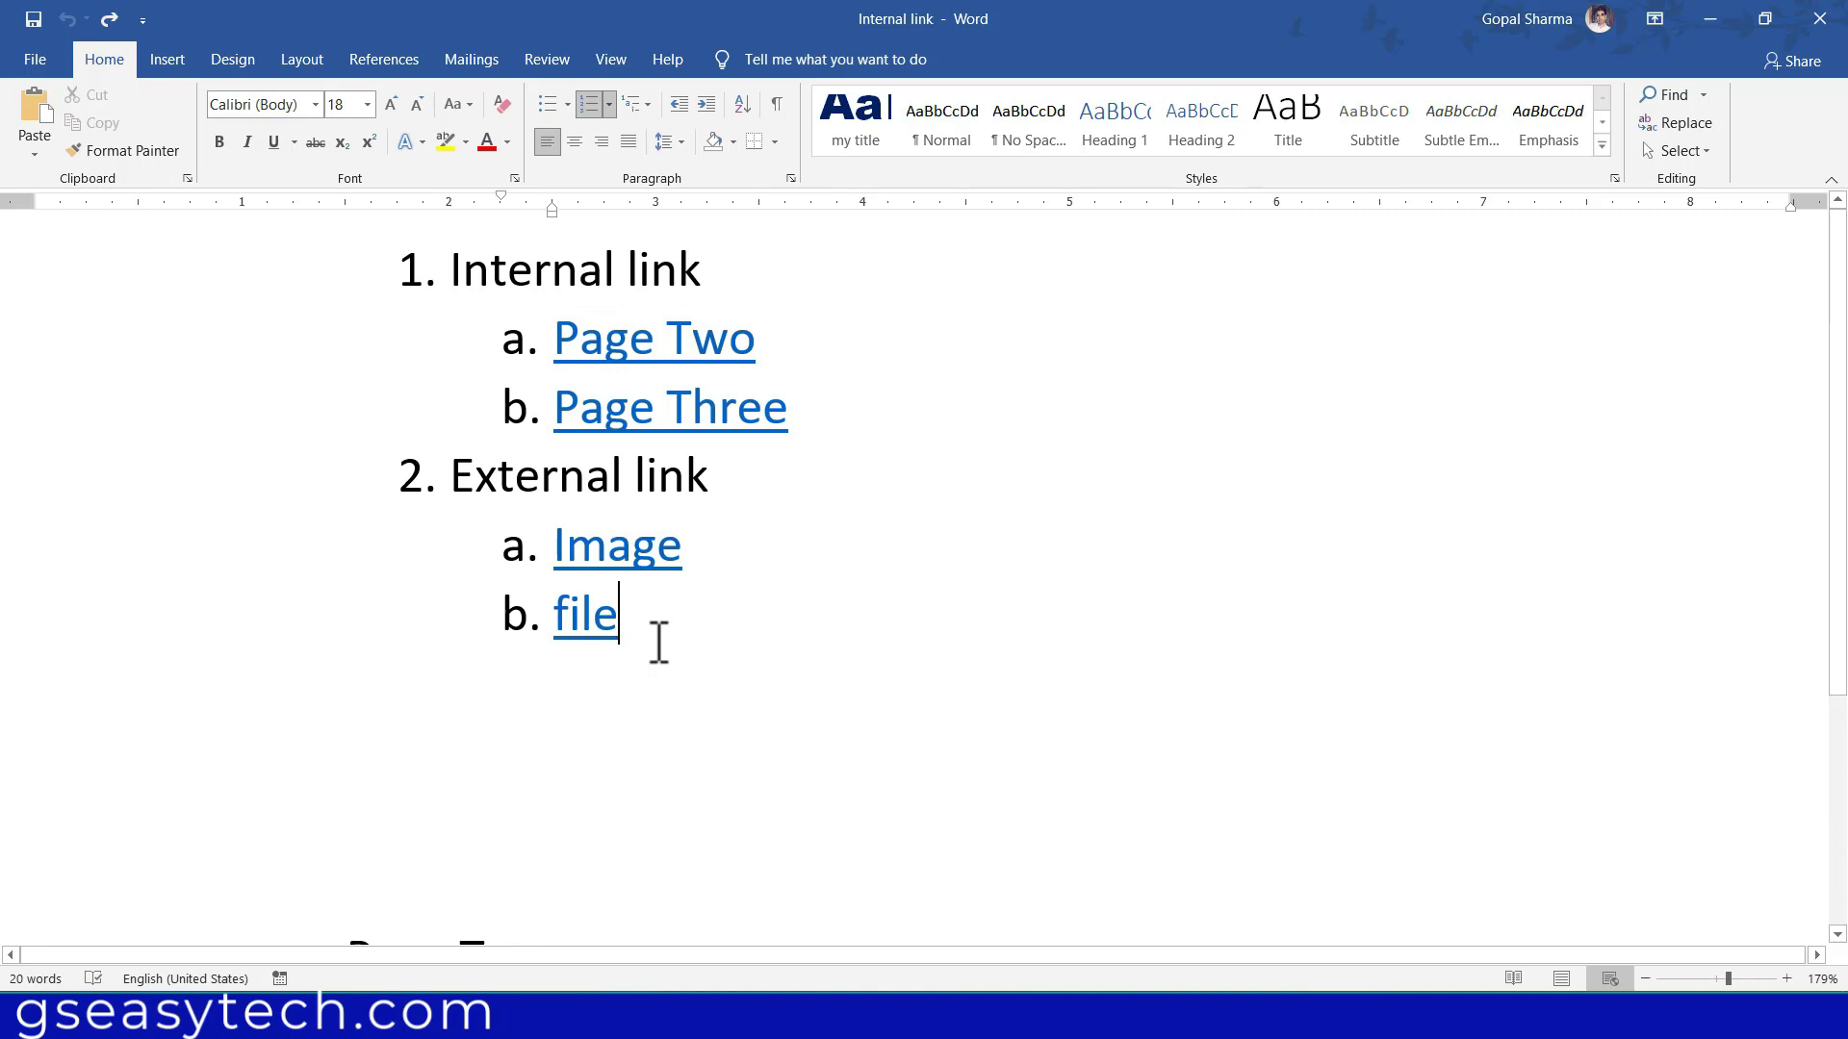
{"action": "scroll", "coordinate": [659, 643], "scroll_direction": "down", "scroll_amount": 2}
{"action": "scroll", "coordinate": [655, 643], "scroll_direction": "down", "scroll_amount": 2}
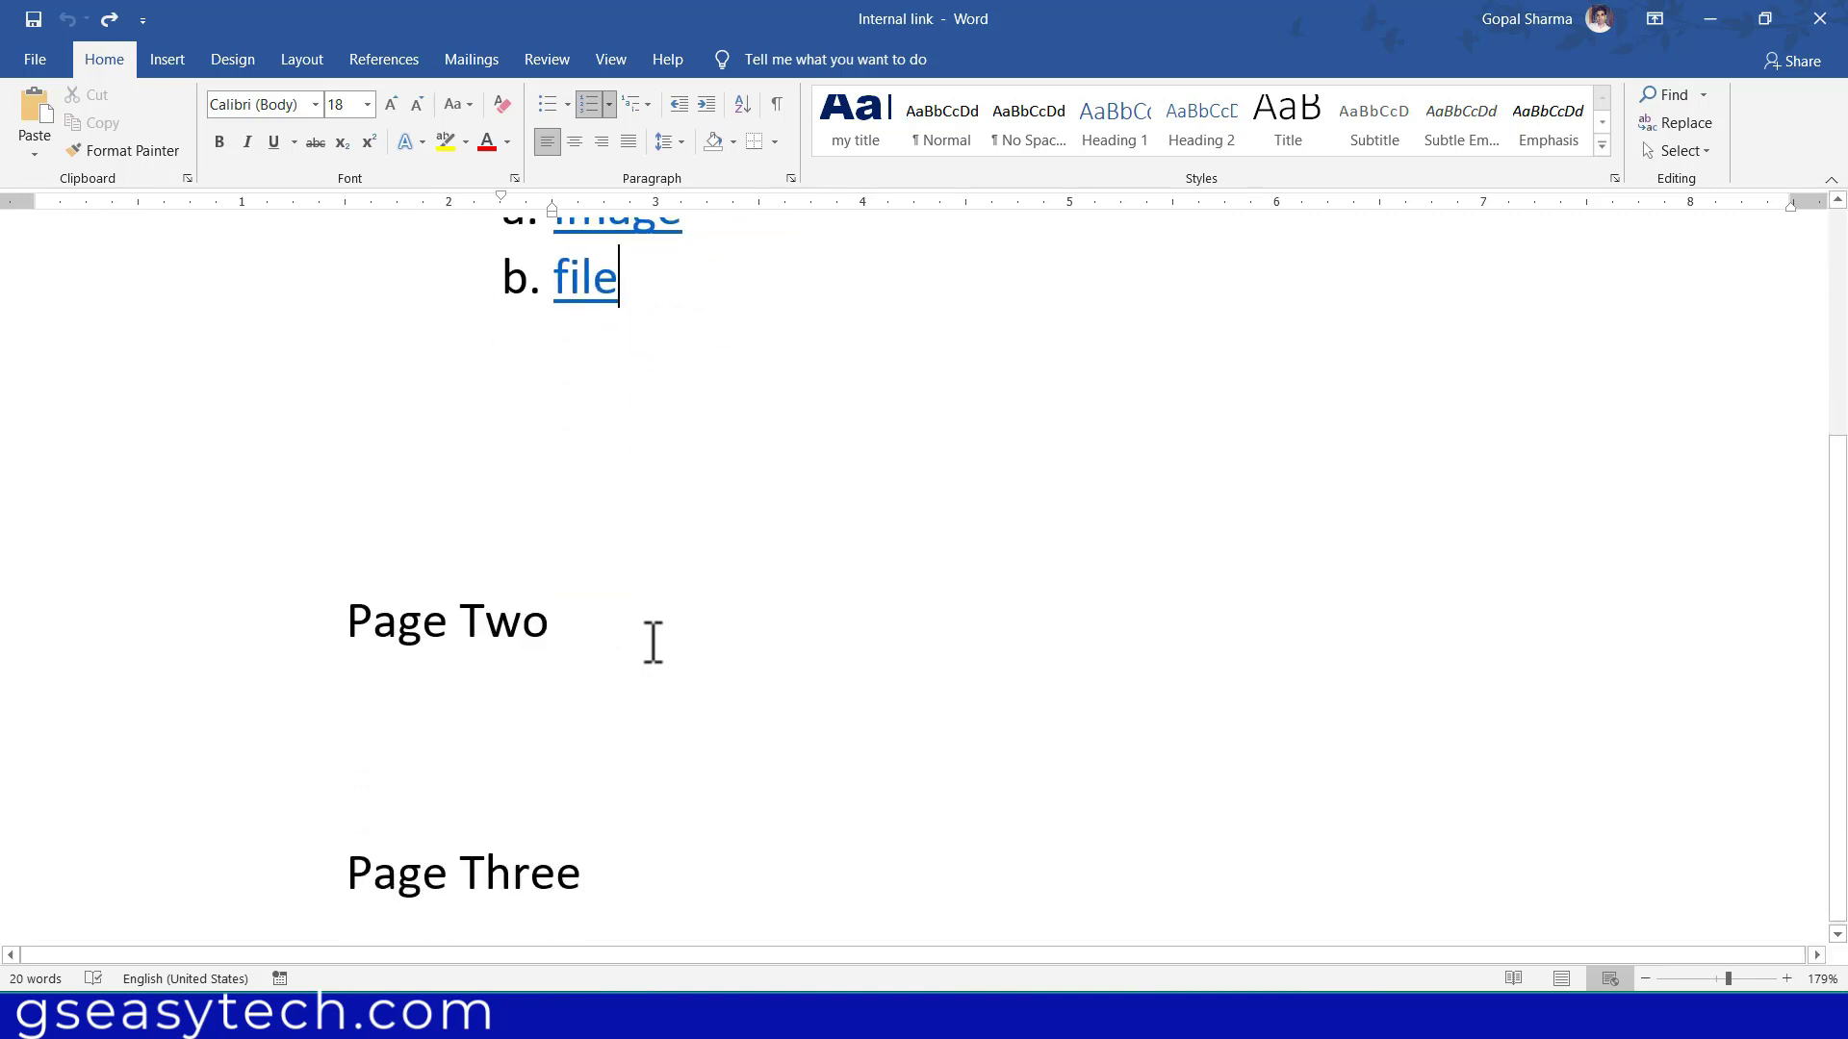
{"action": "left_click", "coordinate": [342, 623]}
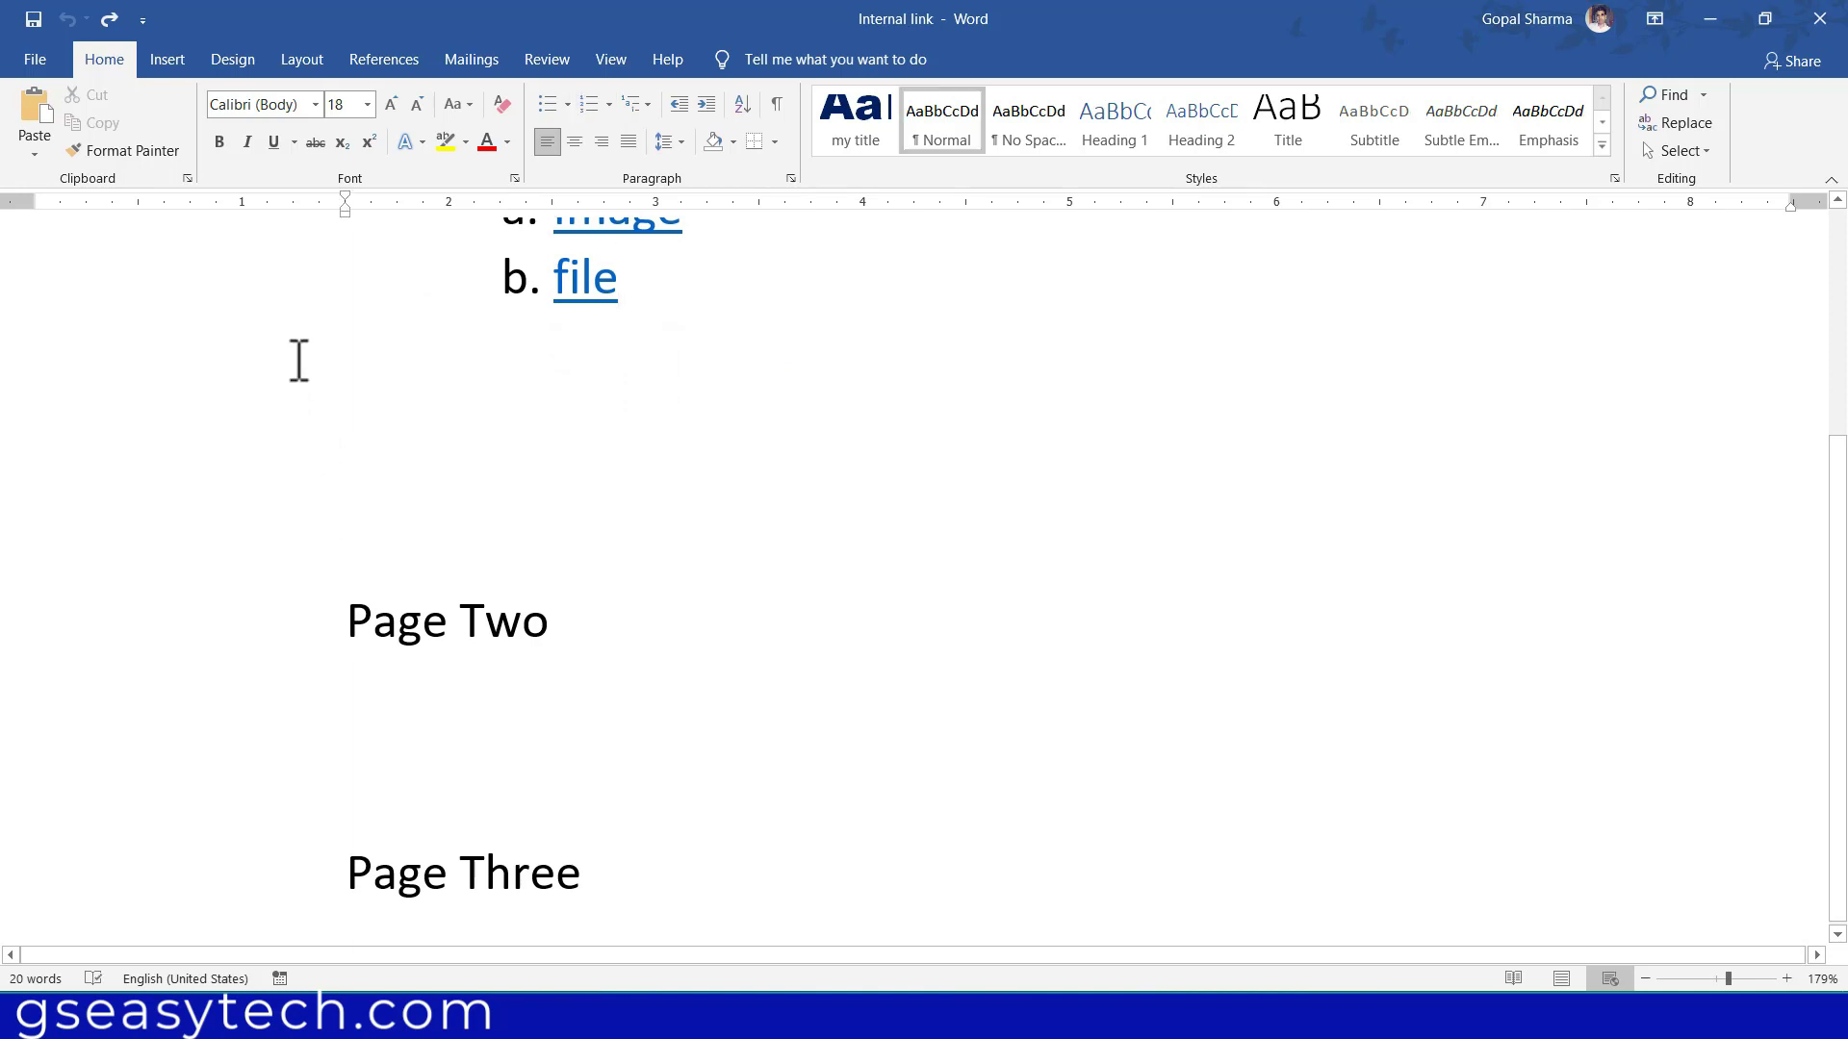
- Switch to Print Layout and expand =rand() into sample paragraphs under Page Two
{"action": "left_click", "coordinate": [610, 59]}
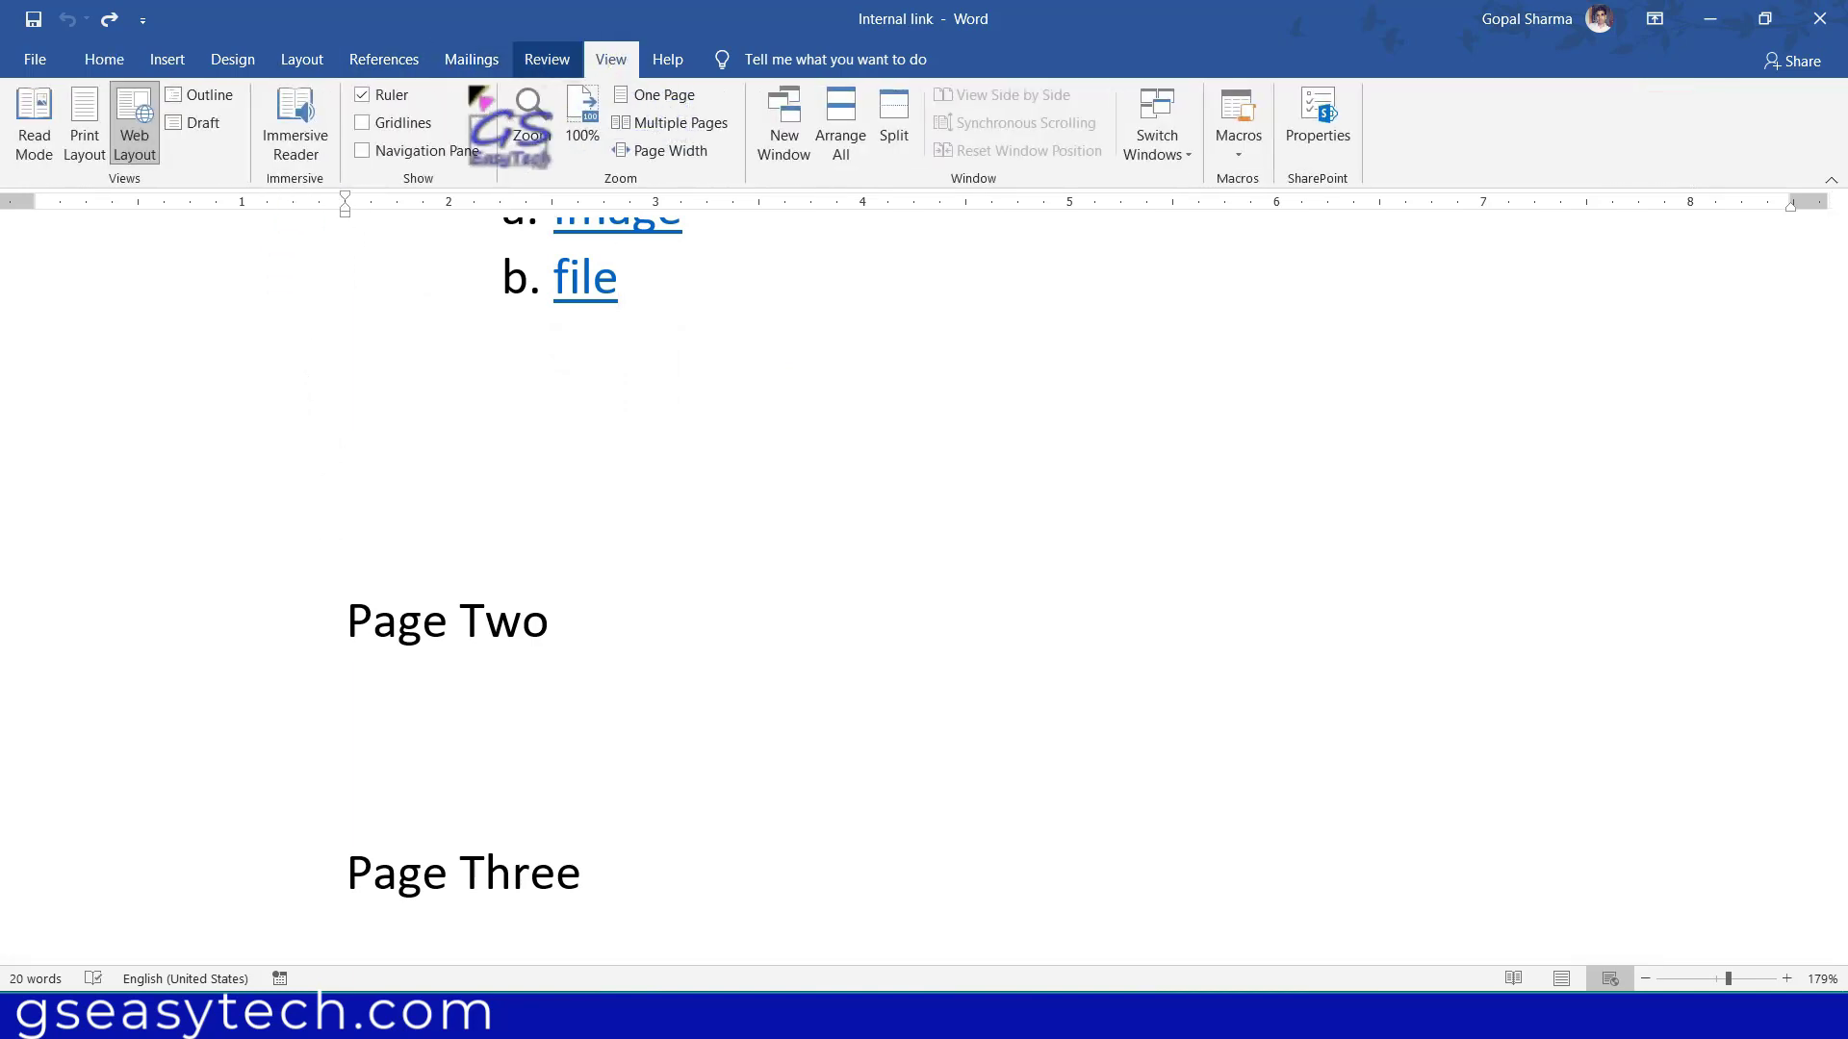
{"action": "left_click", "coordinate": [85, 139]}
{"action": "type", "text": "=rand()"}
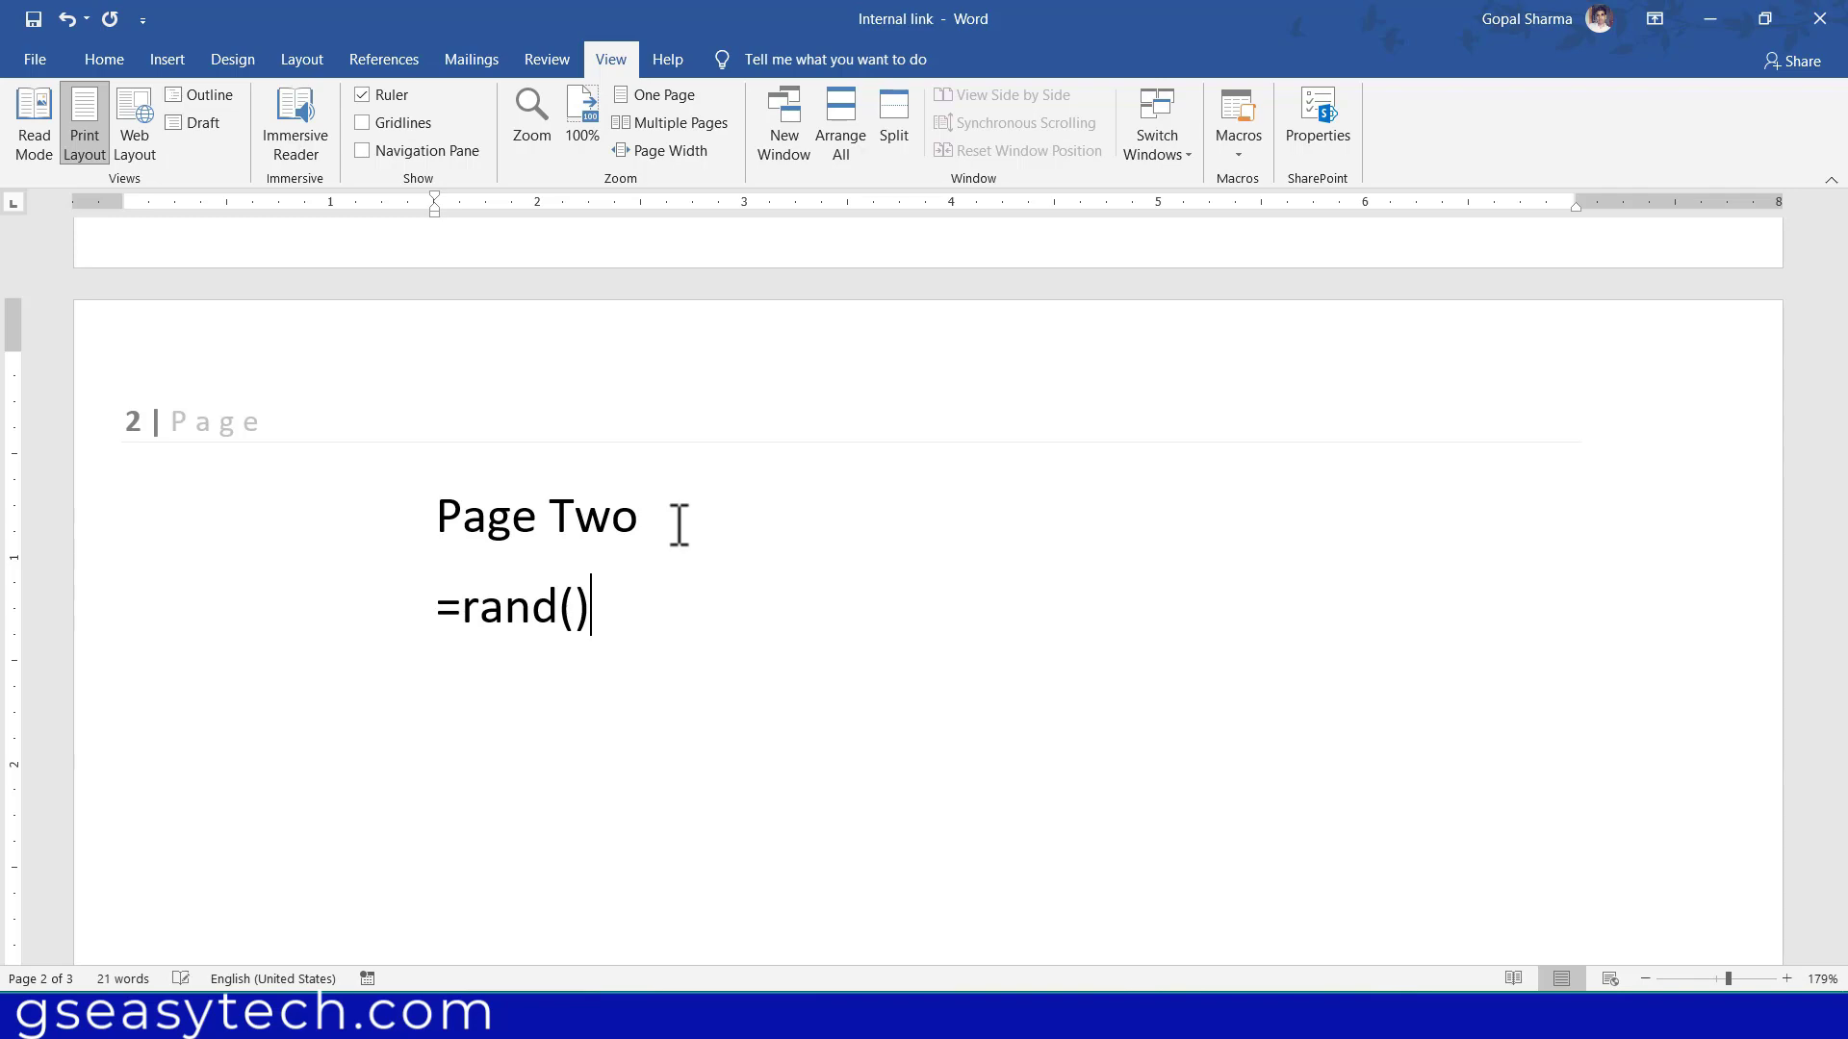
{"action": "key", "text": "Return"}
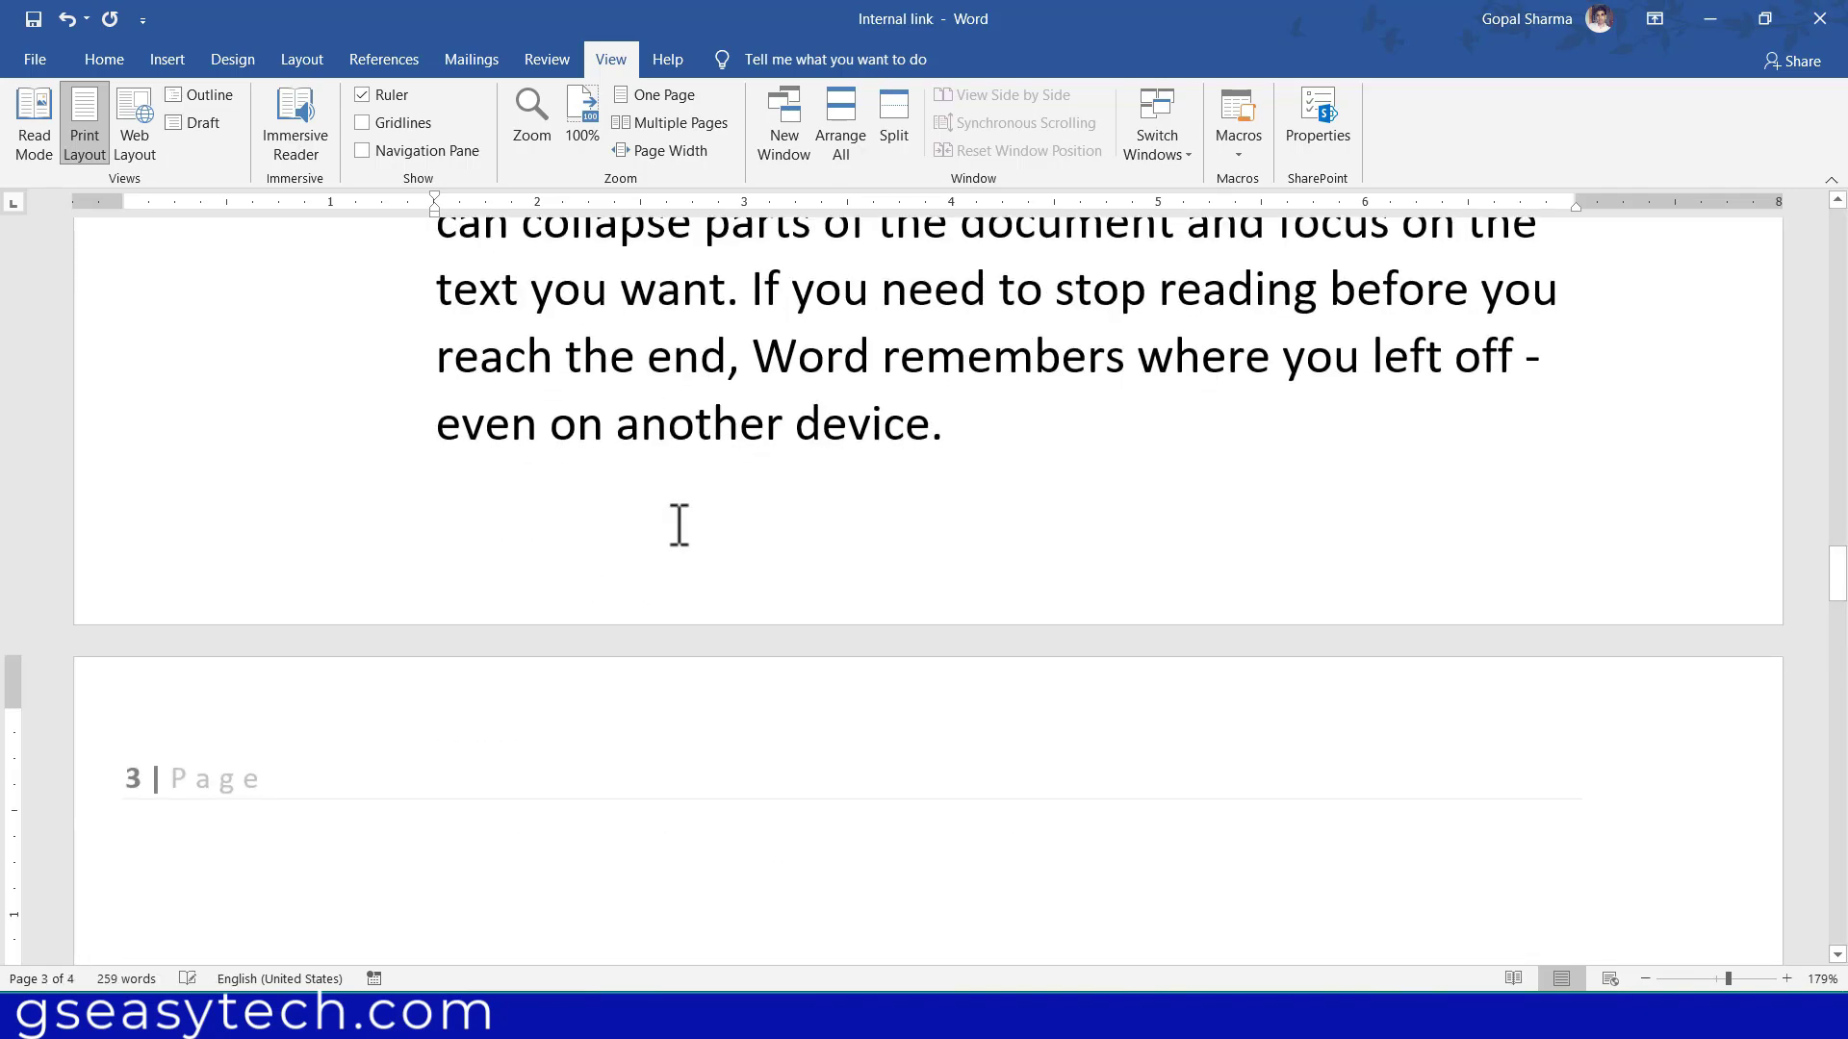
- Generate a second block of =rand() paragraphs, growing the document to five pages
{"action": "type", "text": "="}
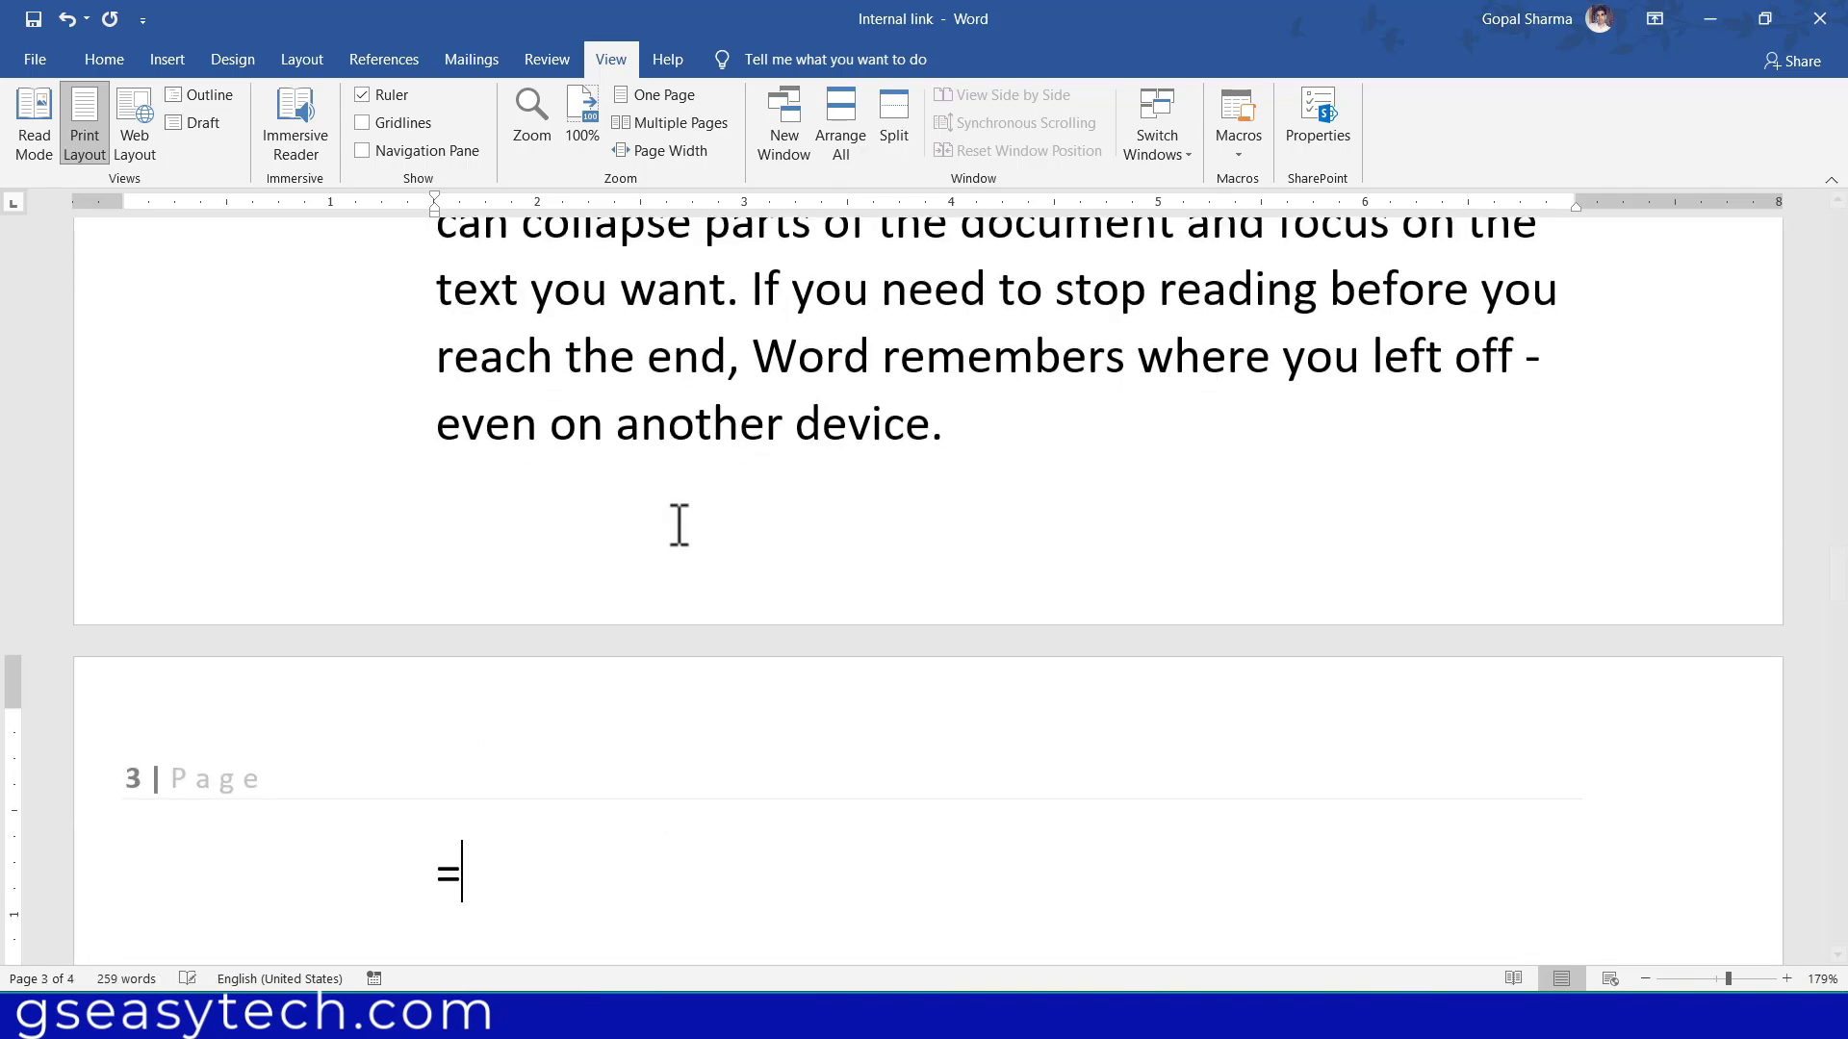
{"action": "type", "text": "rand9"}
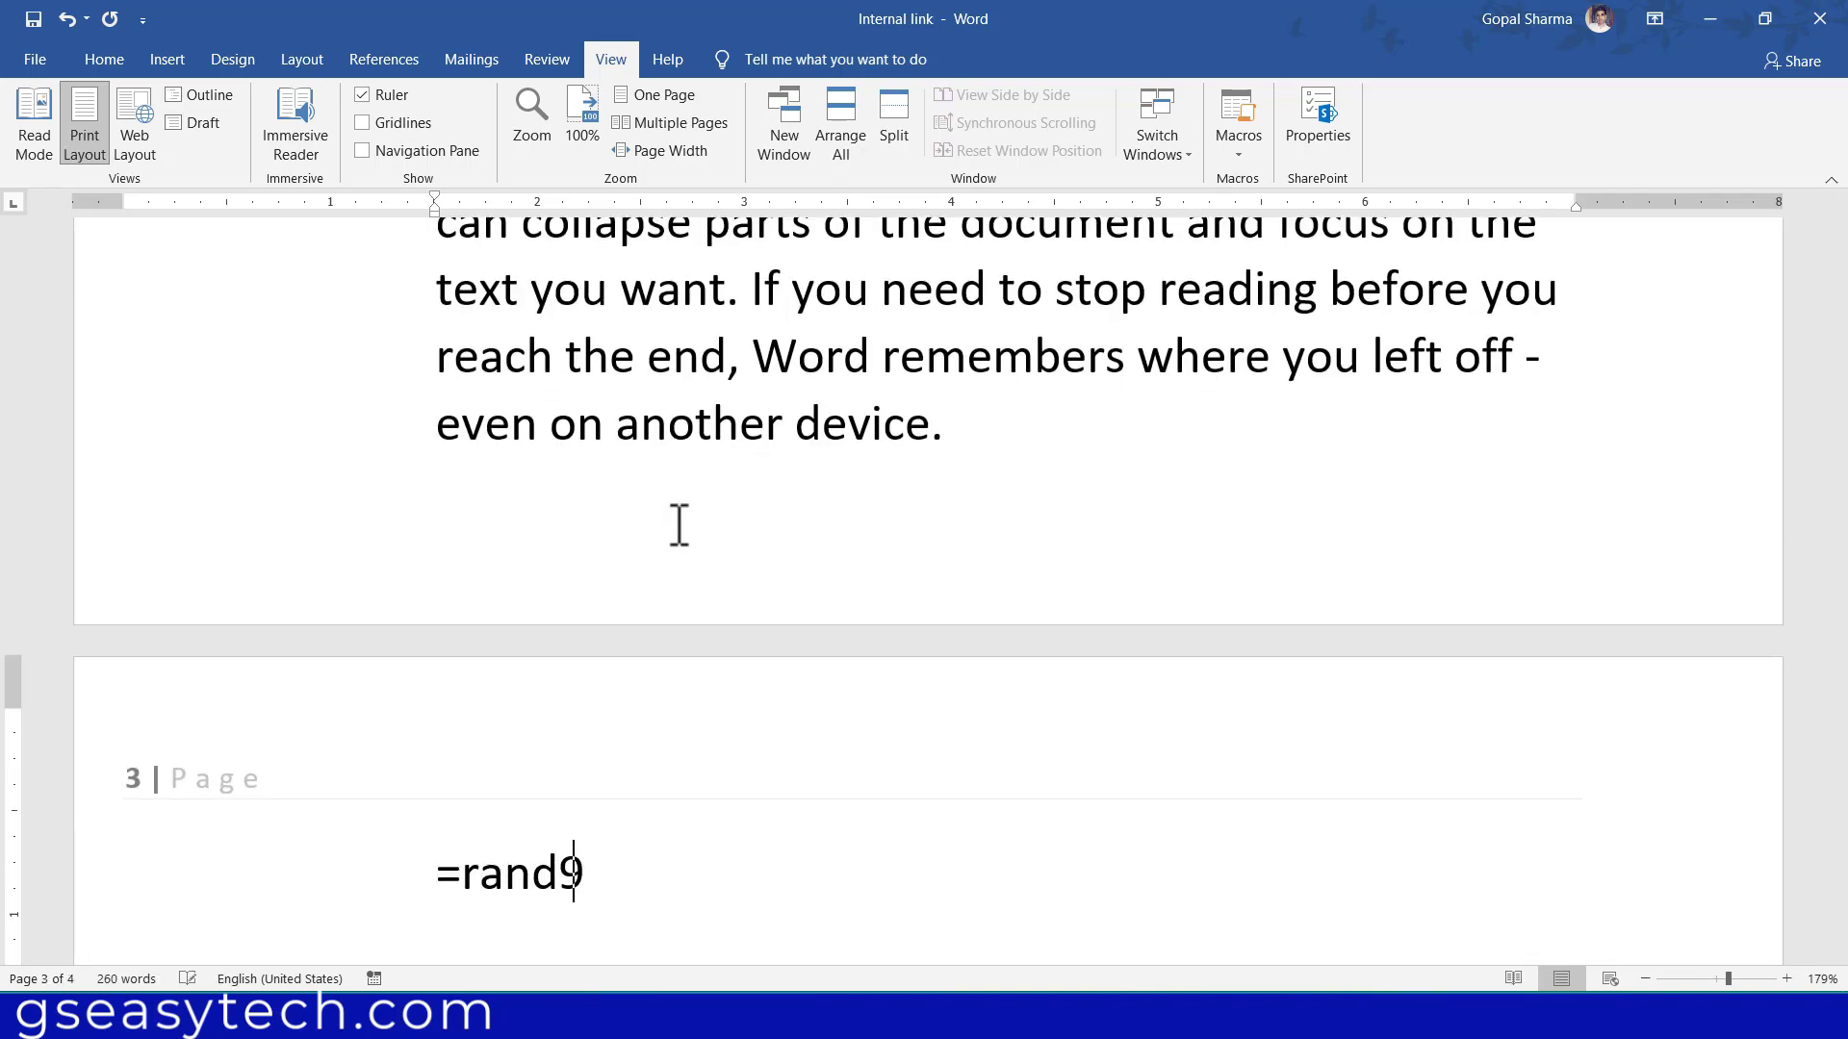
{"action": "type", "text": "0"}
{"action": "key", "text": "BackSpace"}
{"action": "key", "text": "BackSpace"}
{"action": "type", "text": "("}
{"action": "type", "text": ")"}
{"action": "key", "text": "Return"}
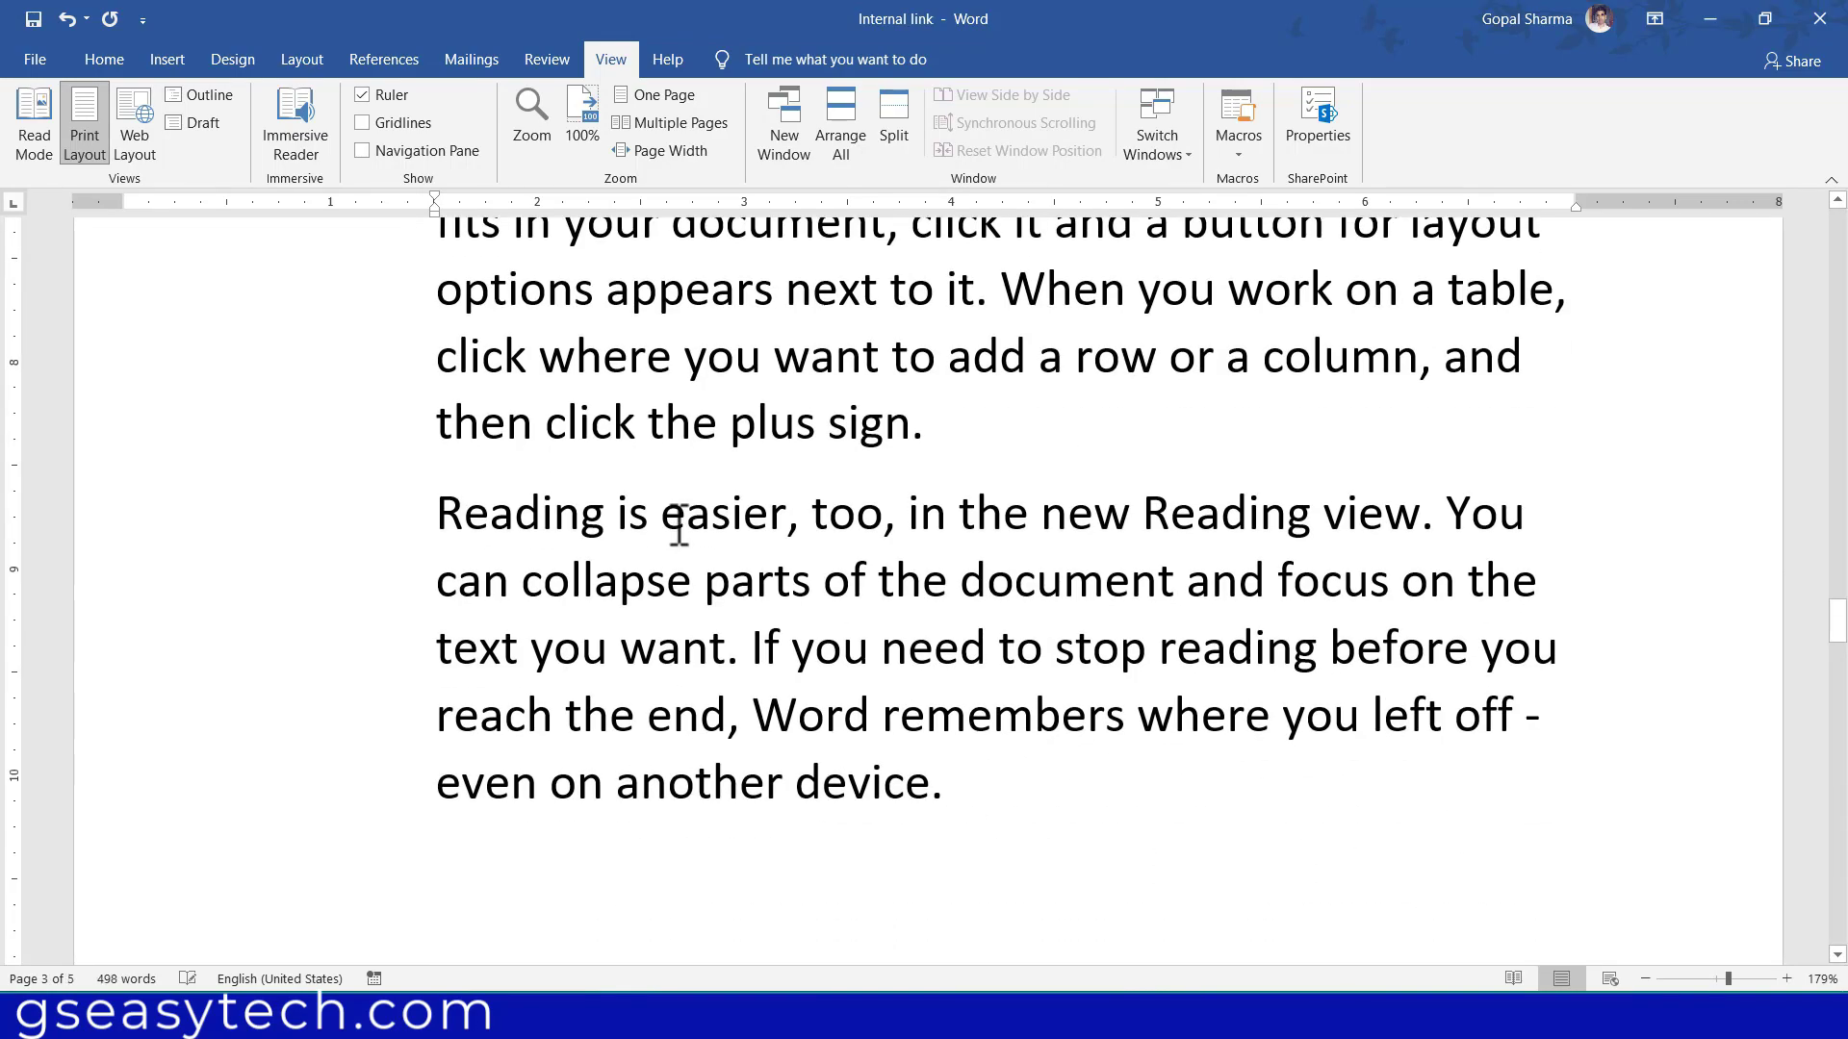
{"action": "scroll", "coordinate": [679, 524], "scroll_direction": "up", "scroll_amount": 1}
{"action": "scroll", "coordinate": [400, 465], "scroll_direction": "up", "scroll_amount": 4}
{"action": "scroll", "coordinate": [536, 536], "scroll_direction": "up", "scroll_amount": 3}
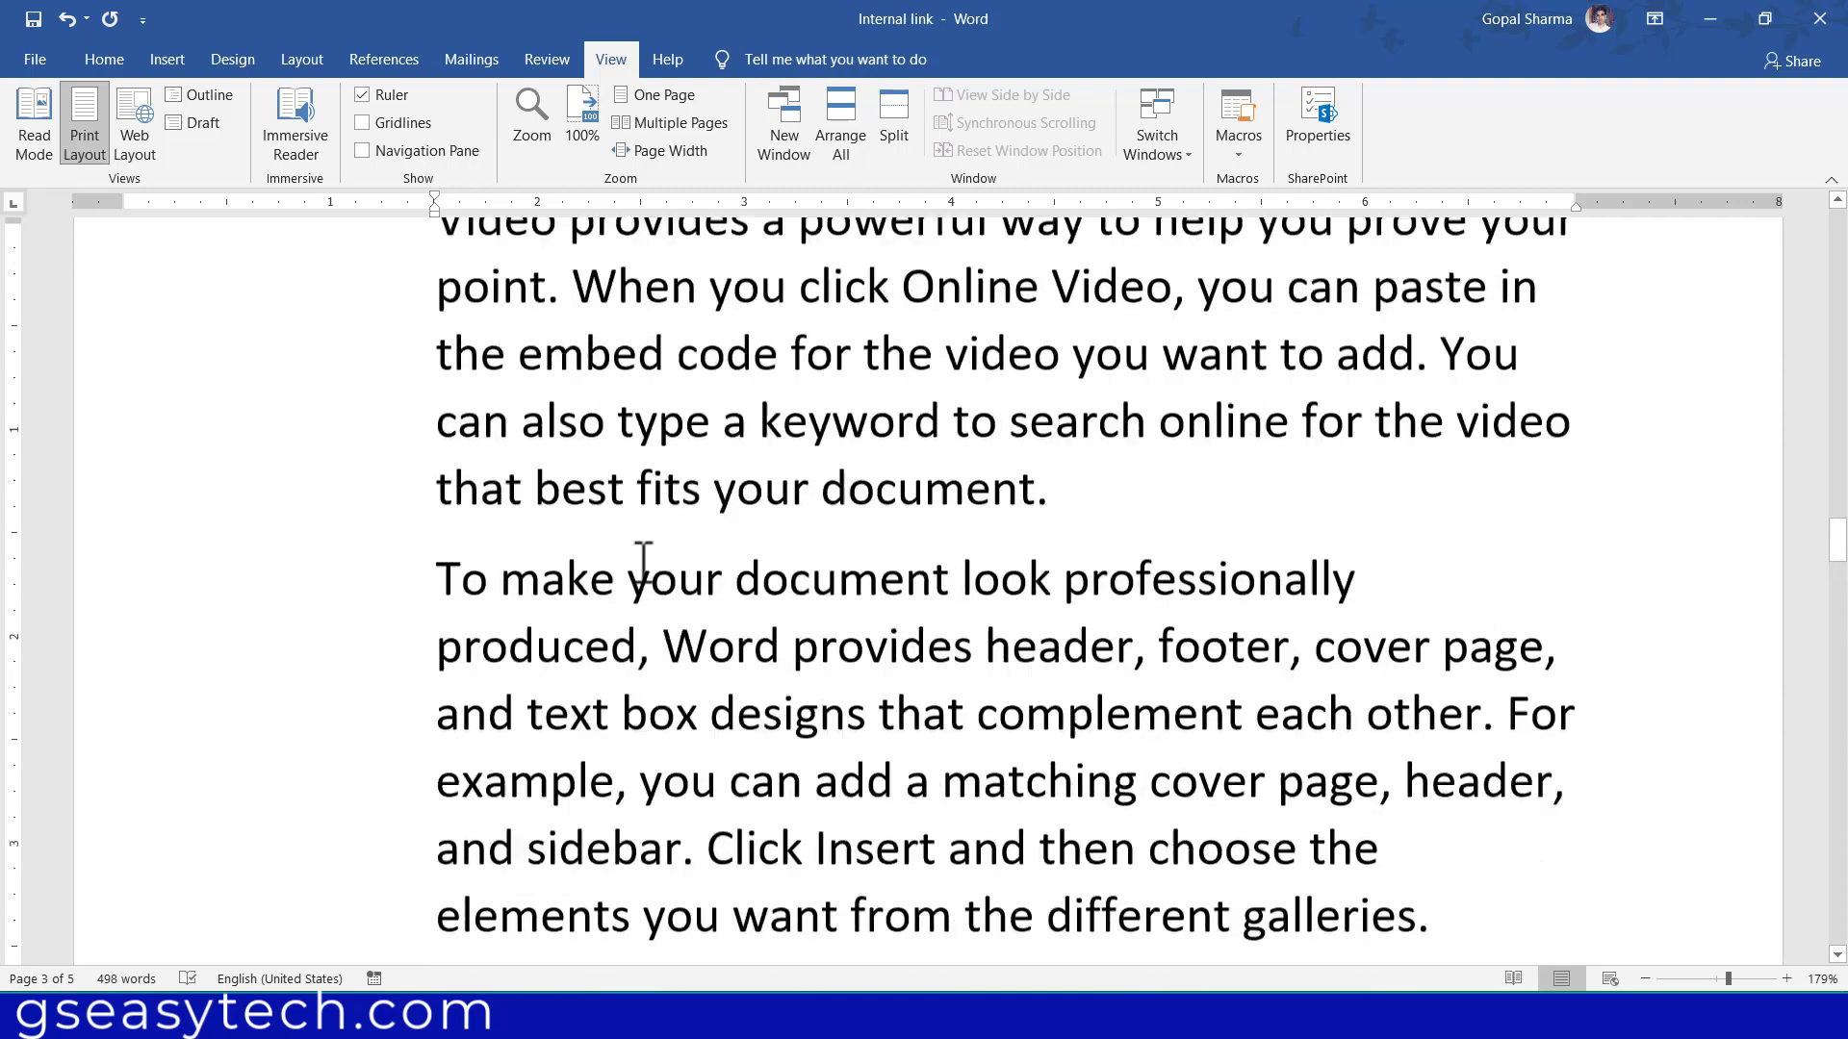
{"action": "scroll", "coordinate": [520, 524], "scroll_direction": "up", "scroll_amount": 3}
{"action": "scroll", "coordinate": [641, 556], "scroll_direction": "up", "scroll_amount": 3}
{"action": "scroll", "coordinate": [645, 544], "scroll_direction": "up", "scroll_amount": 4}
{"action": "scroll", "coordinate": [647, 549], "scroll_direction": "up", "scroll_amount": 4}
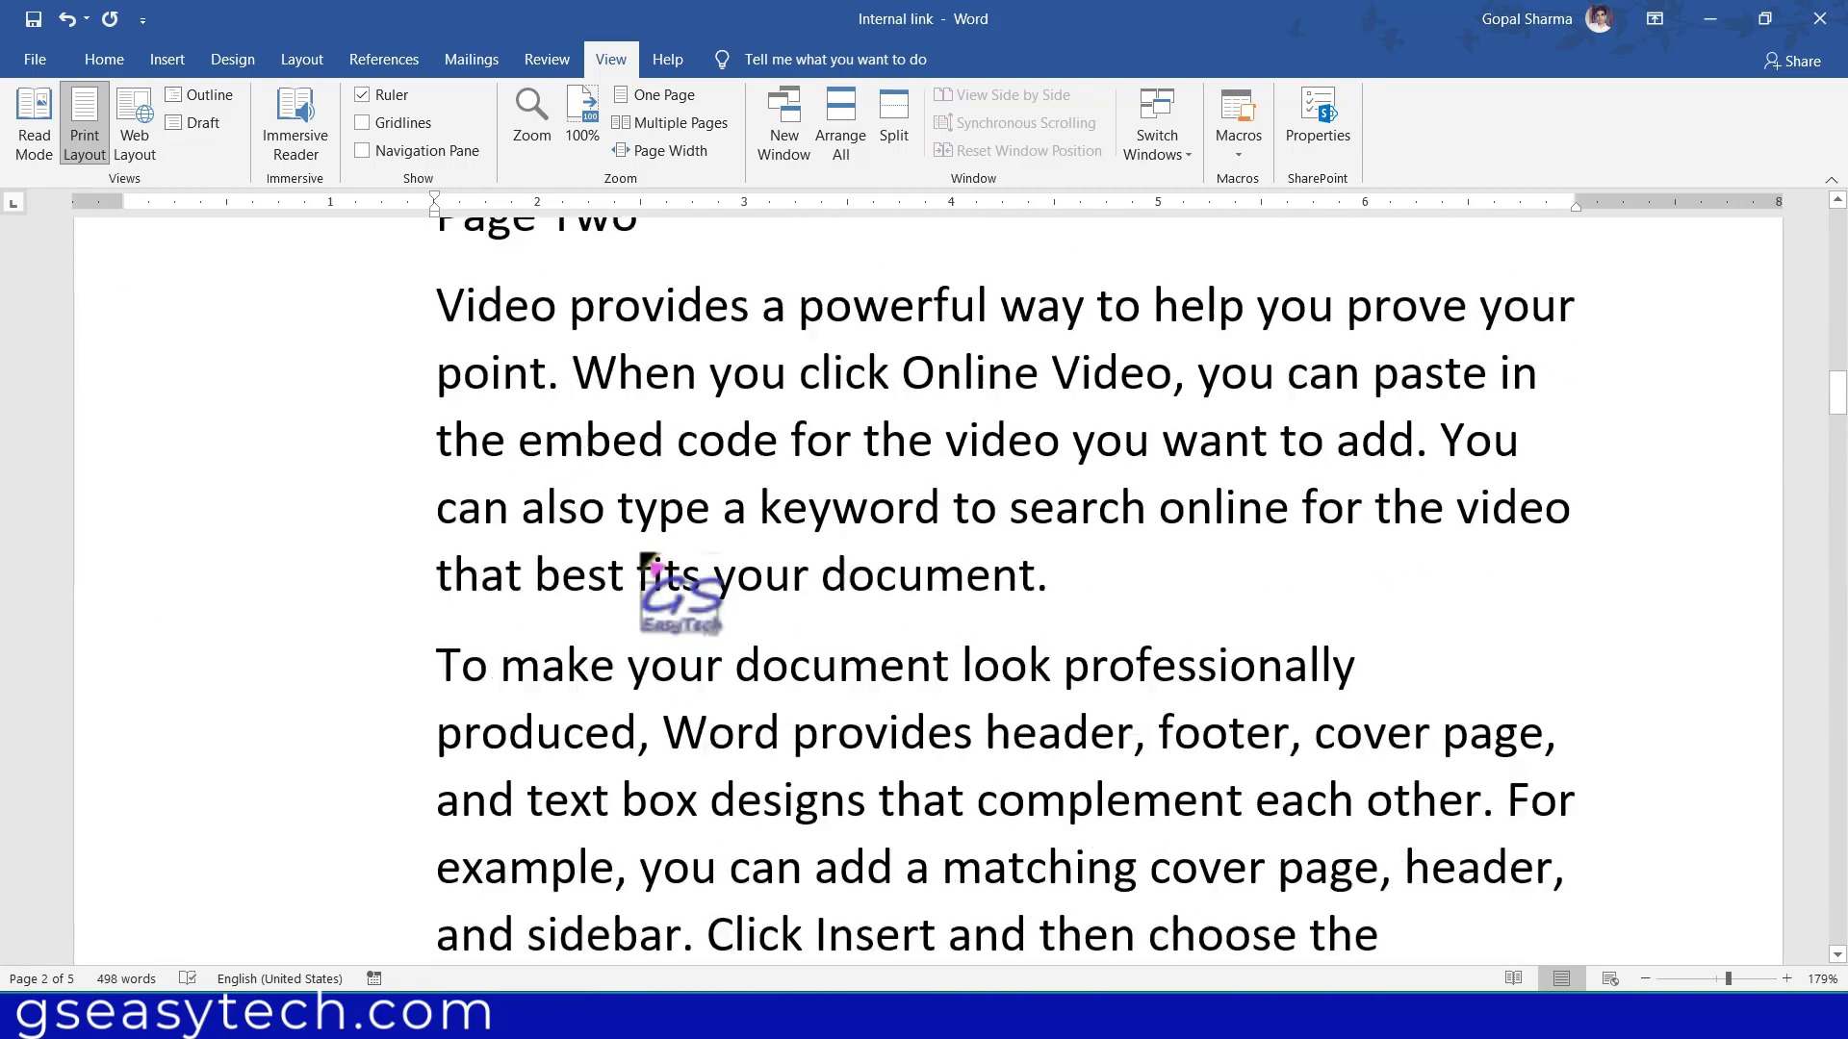
{"action": "scroll", "coordinate": [647, 555], "scroll_direction": "up", "scroll_amount": 5}
{"action": "scroll", "coordinate": [647, 555], "scroll_direction": "down", "scroll_amount": 5}
{"action": "scroll", "coordinate": [646, 556], "scroll_direction": "down", "scroll_amount": 5}
{"action": "scroll", "coordinate": [647, 556], "scroll_direction": "down", "scroll_amount": 5}
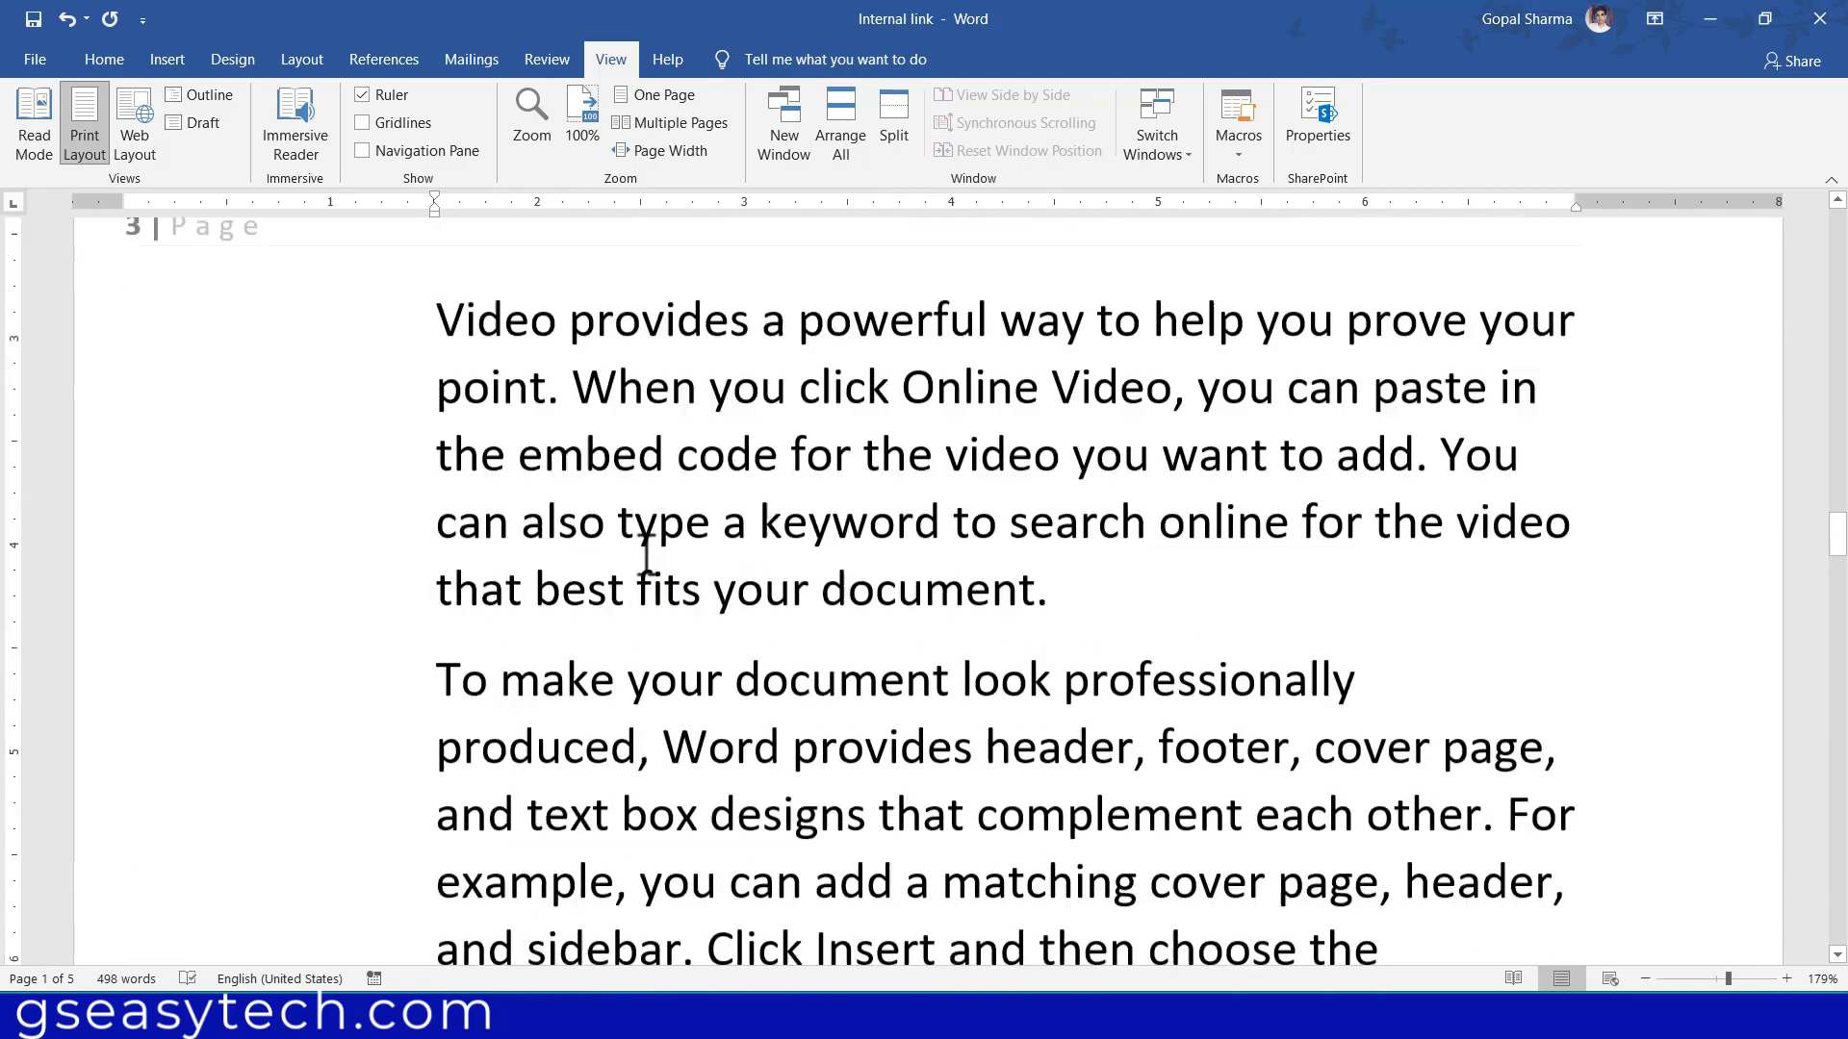
{"action": "scroll", "coordinate": [646, 555], "scroll_direction": "down", "scroll_amount": 5}
{"action": "scroll", "coordinate": [646, 555], "scroll_direction": "down", "scroll_amount": 5}
{"action": "scroll", "coordinate": [644, 555], "scroll_direction": "down", "scroll_amount": 1}
{"action": "scroll", "coordinate": [645, 555], "scroll_direction": "down", "scroll_amount": 1}
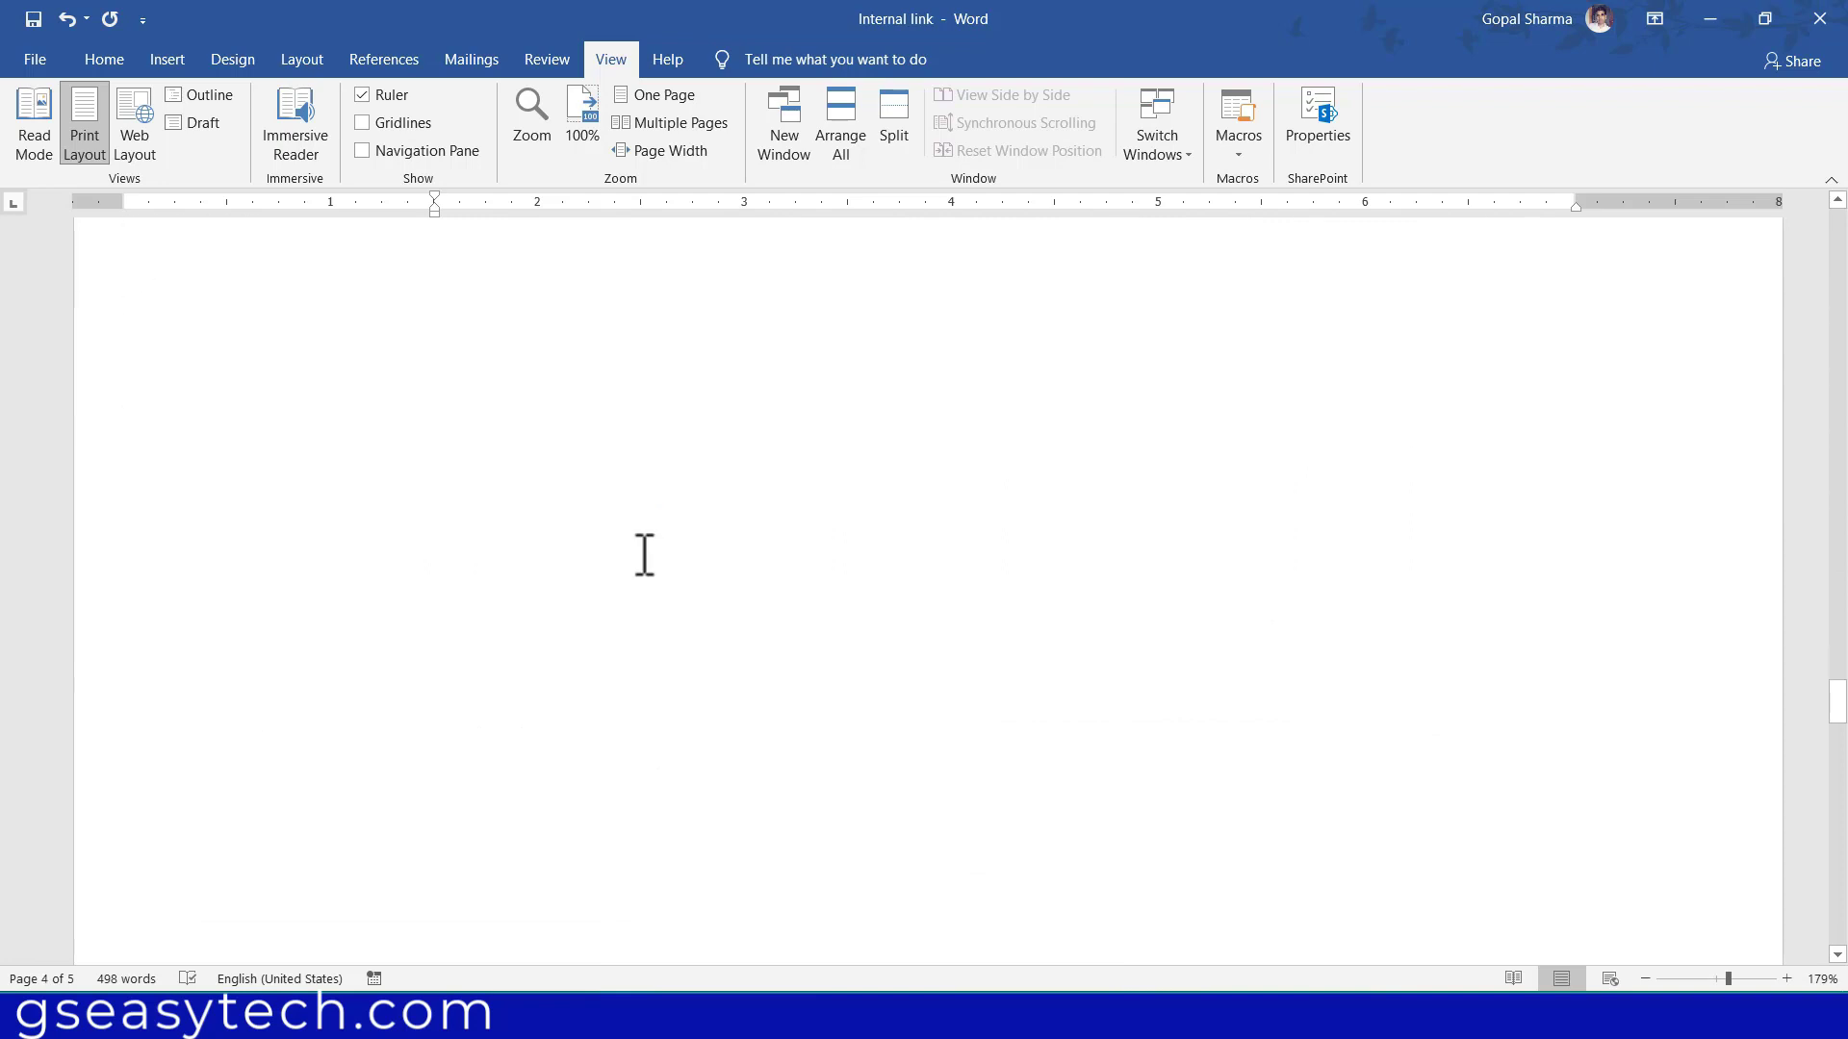
{"action": "scroll", "coordinate": [644, 555], "scroll_direction": "down", "scroll_amount": 2}
{"action": "scroll", "coordinate": [644, 555], "scroll_direction": "down", "scroll_amount": 3}
- Generate =rand() filler paragraphs on a new line after Page Three, then save
{"action": "left_click", "coordinate": [736, 424]}
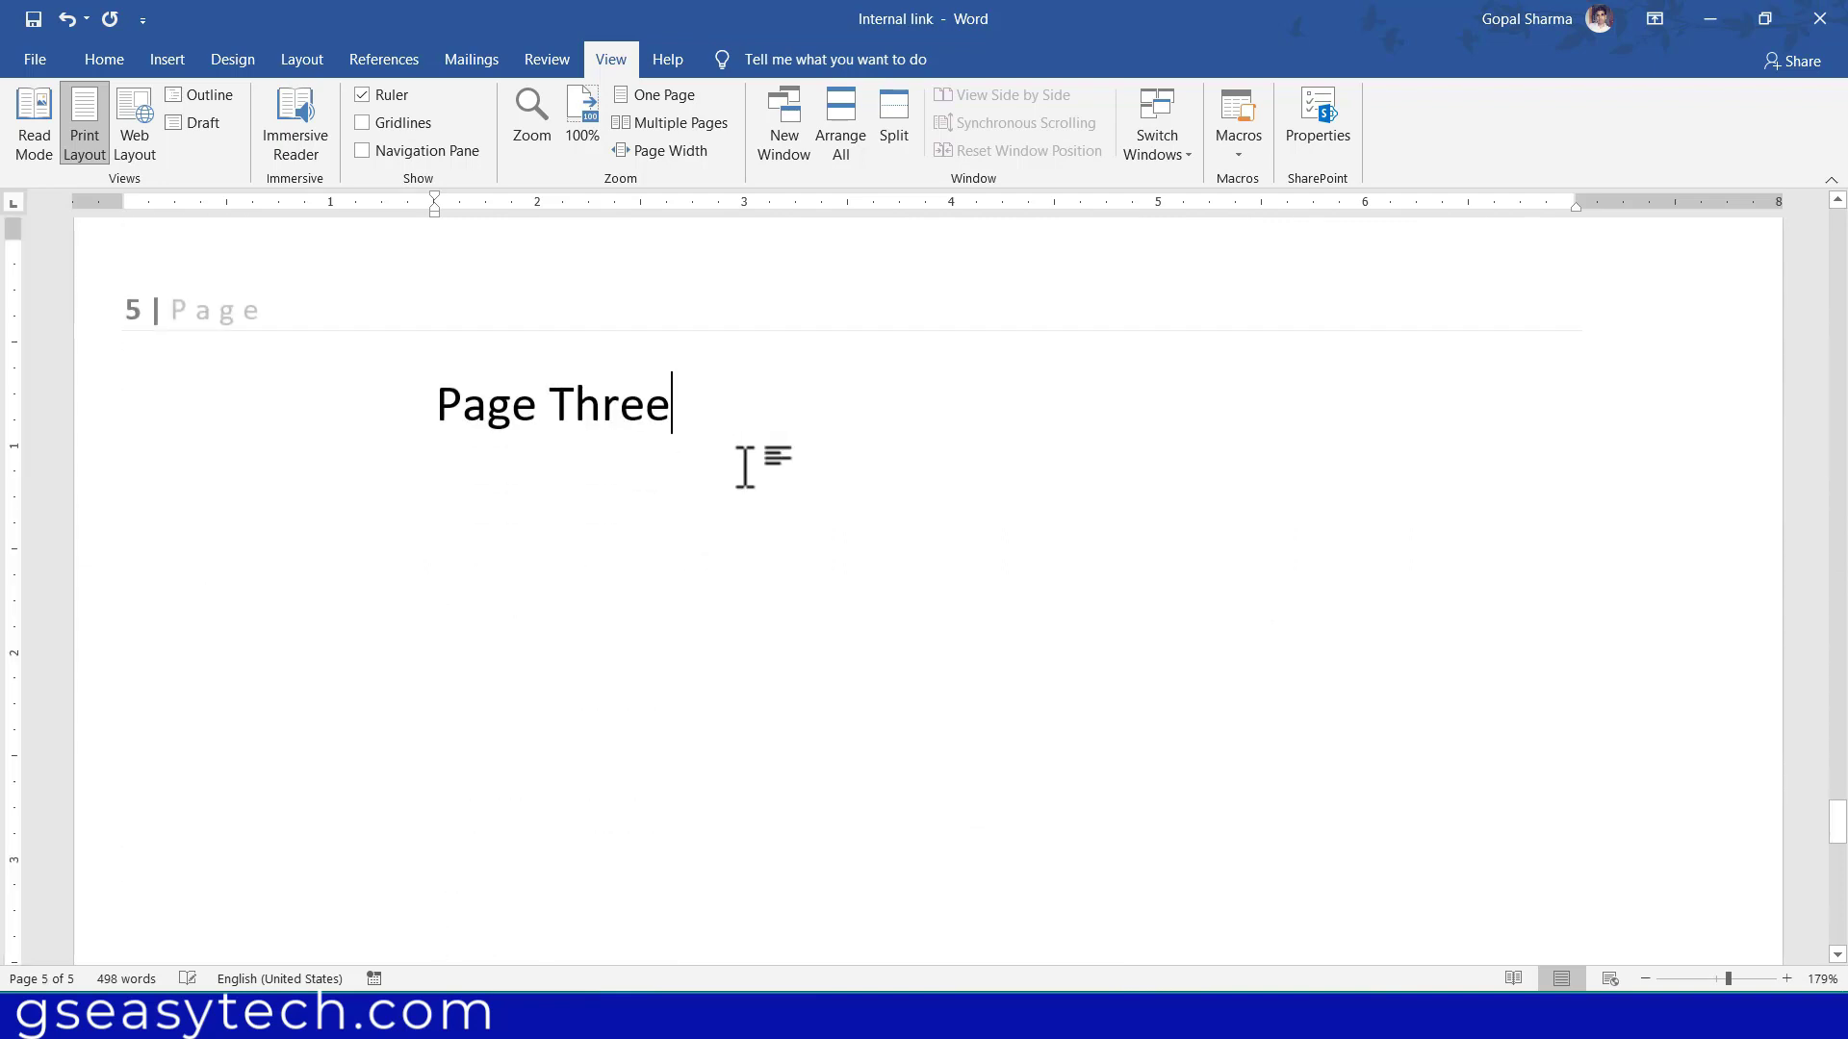
{"action": "key", "text": "Return"}
{"action": "type", "text": "=rand"}
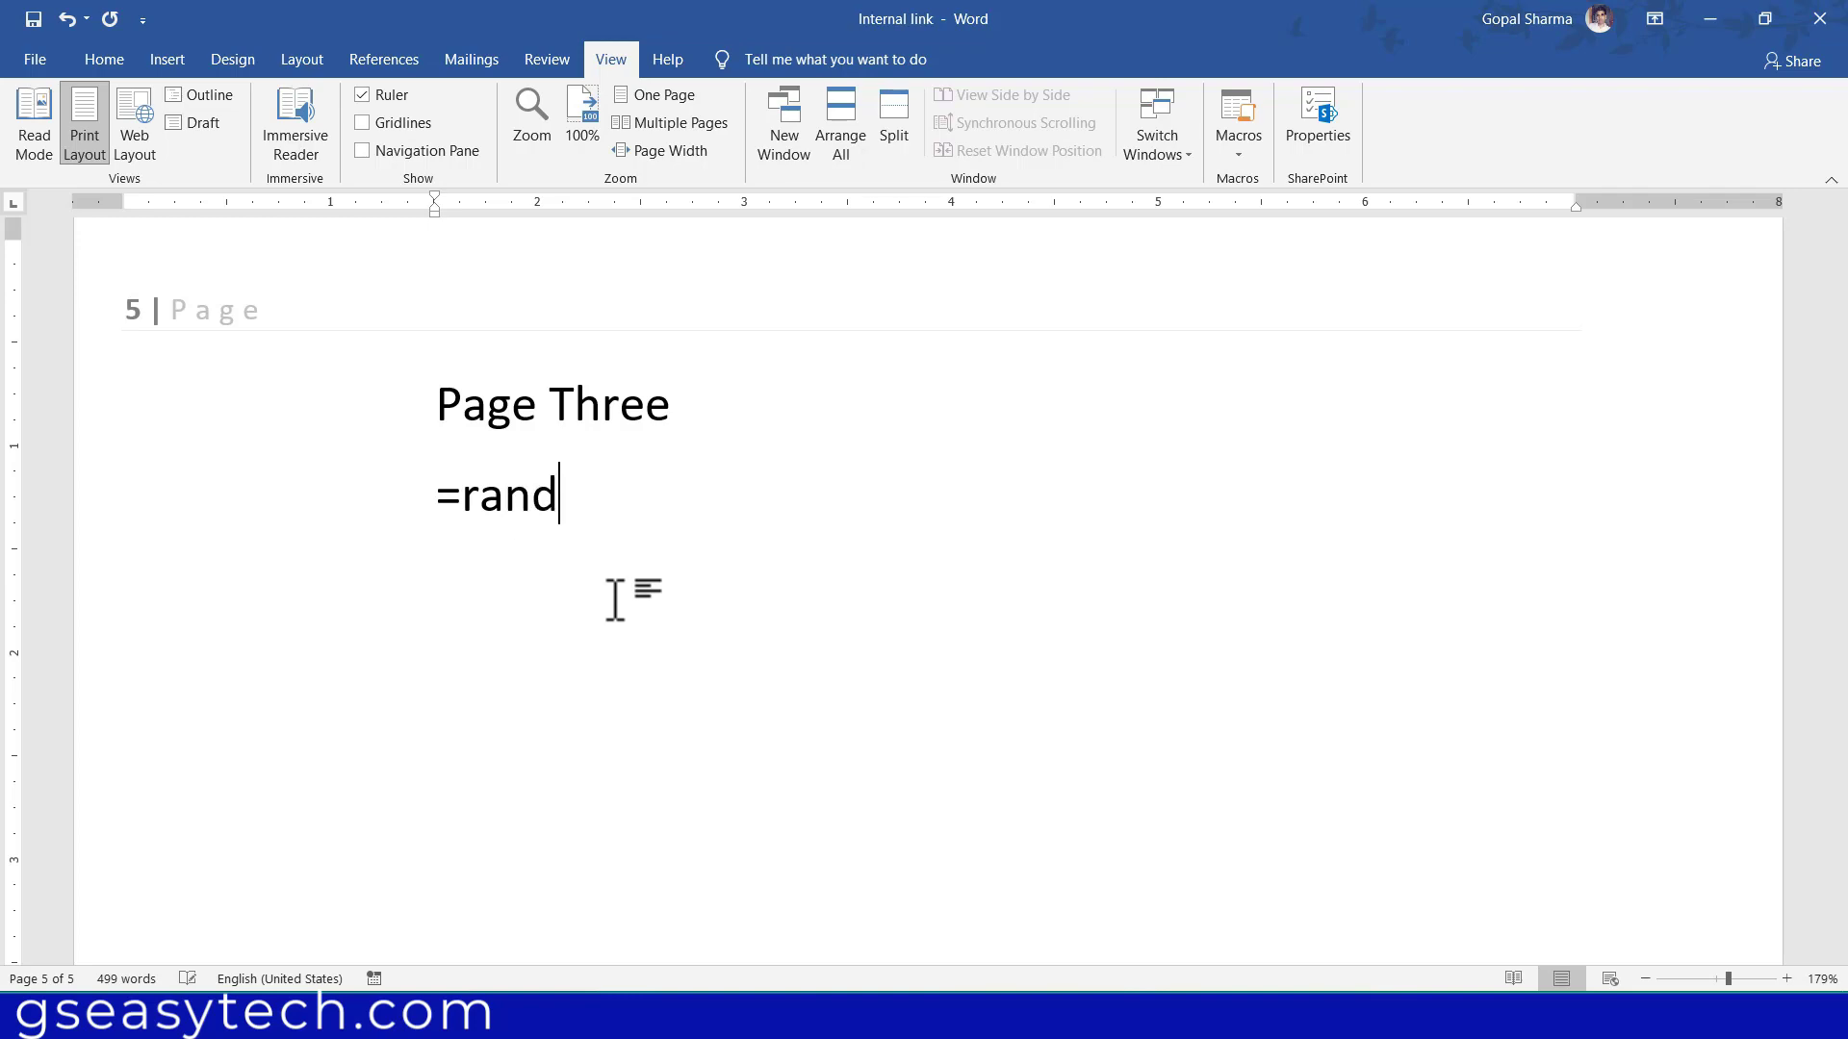
{"action": "type", "text": "()"}
{"action": "key", "text": "Return"}
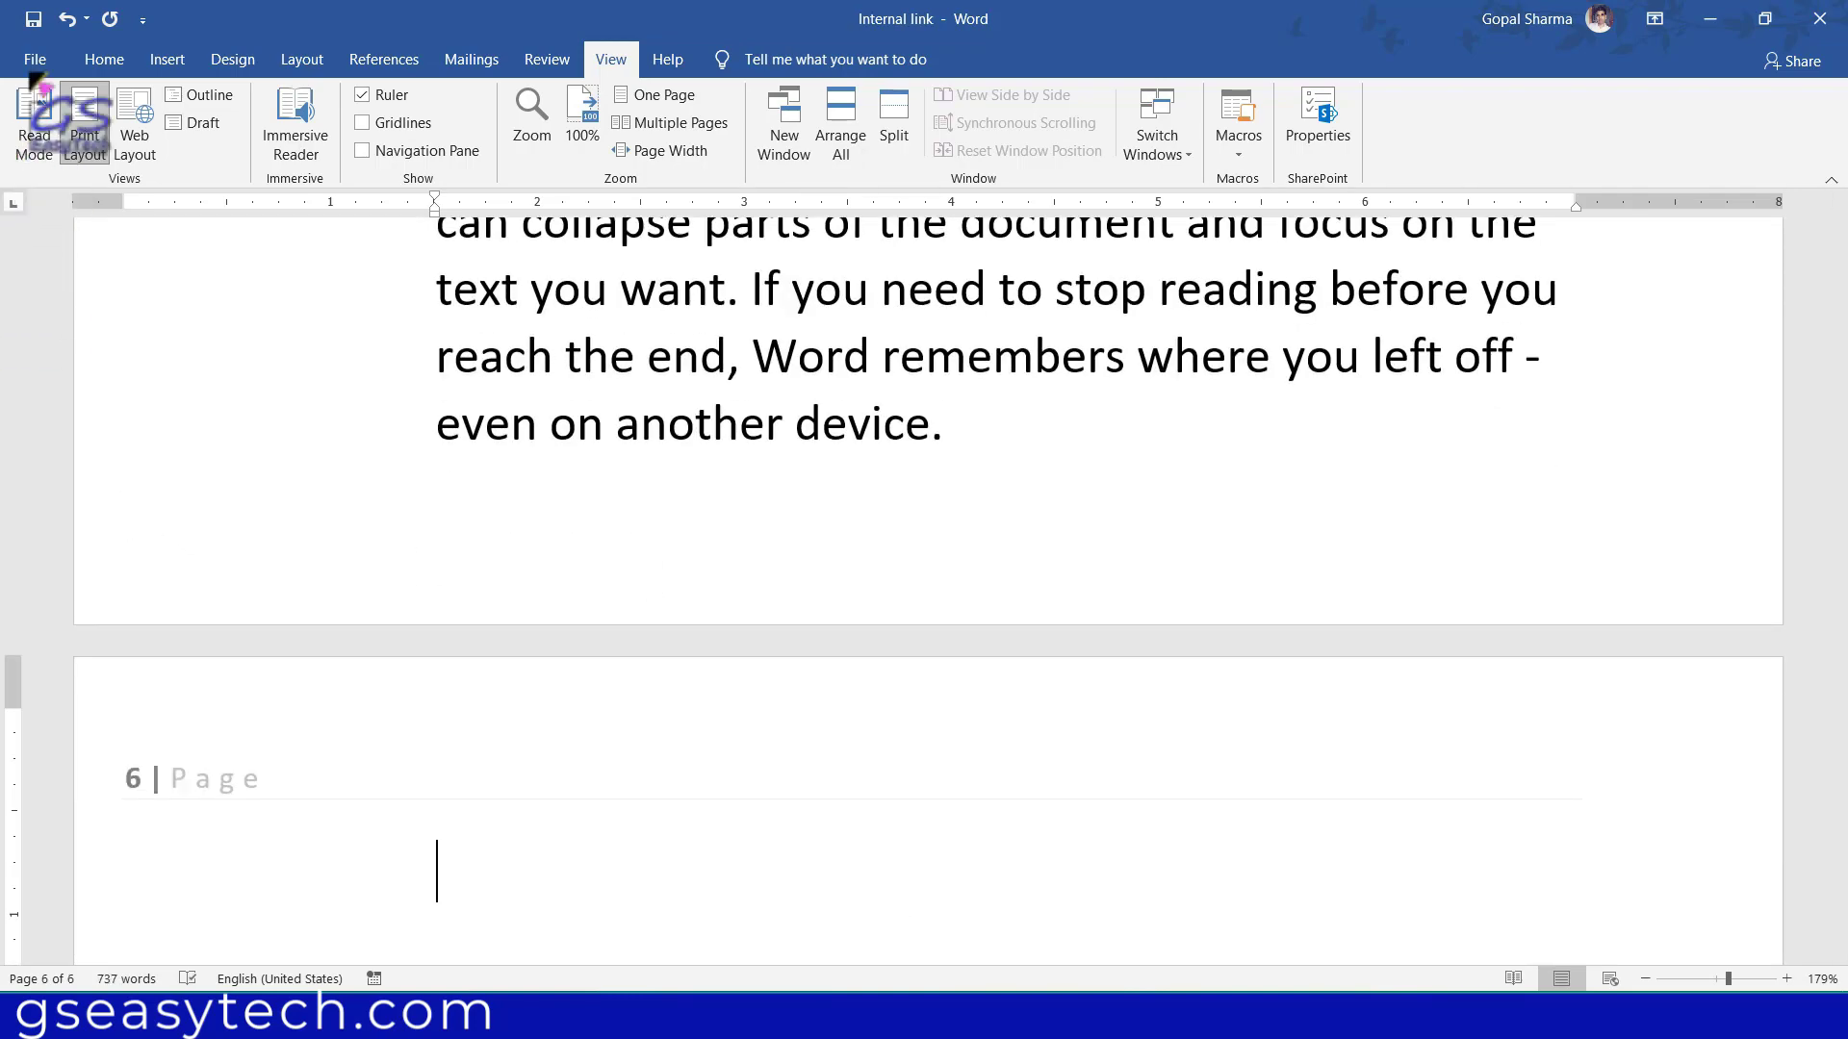
{"action": "left_click", "coordinate": [33, 19]}
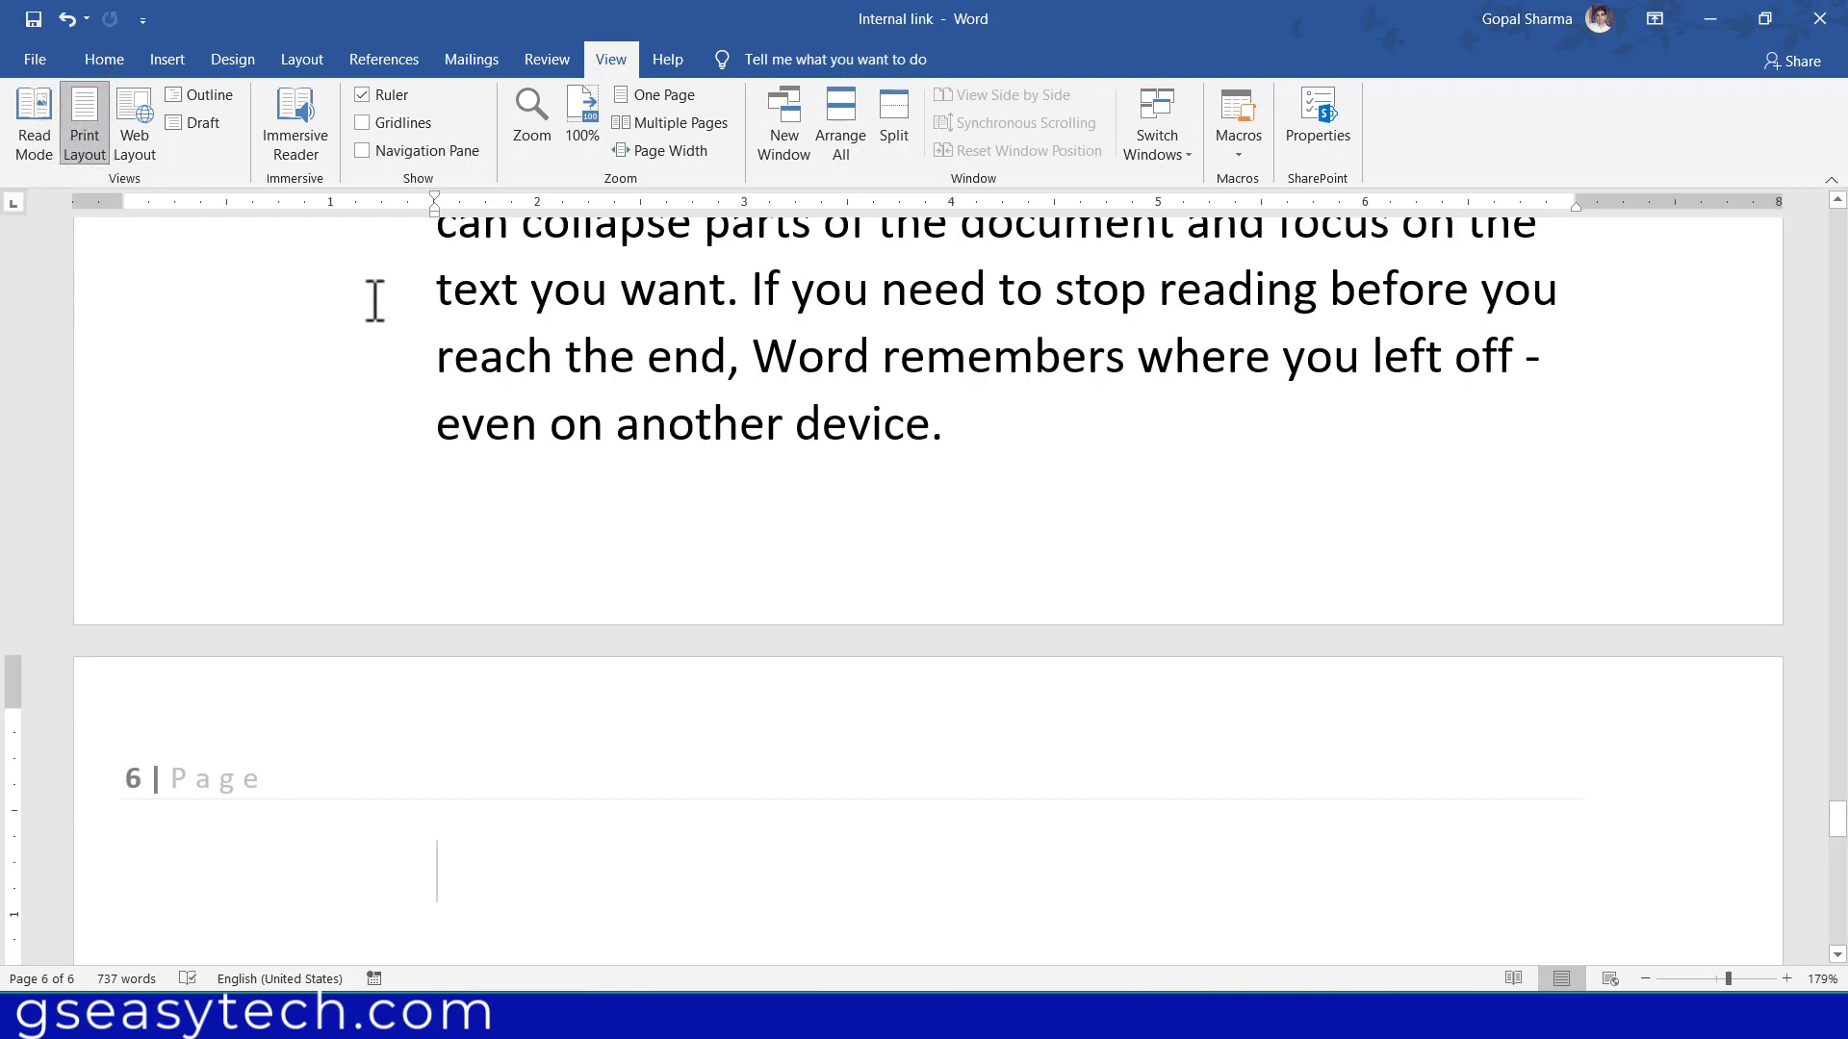
- Close Word and open the Internal link web page in Chrome
{"action": "left_click", "coordinate": [1815, 26]}
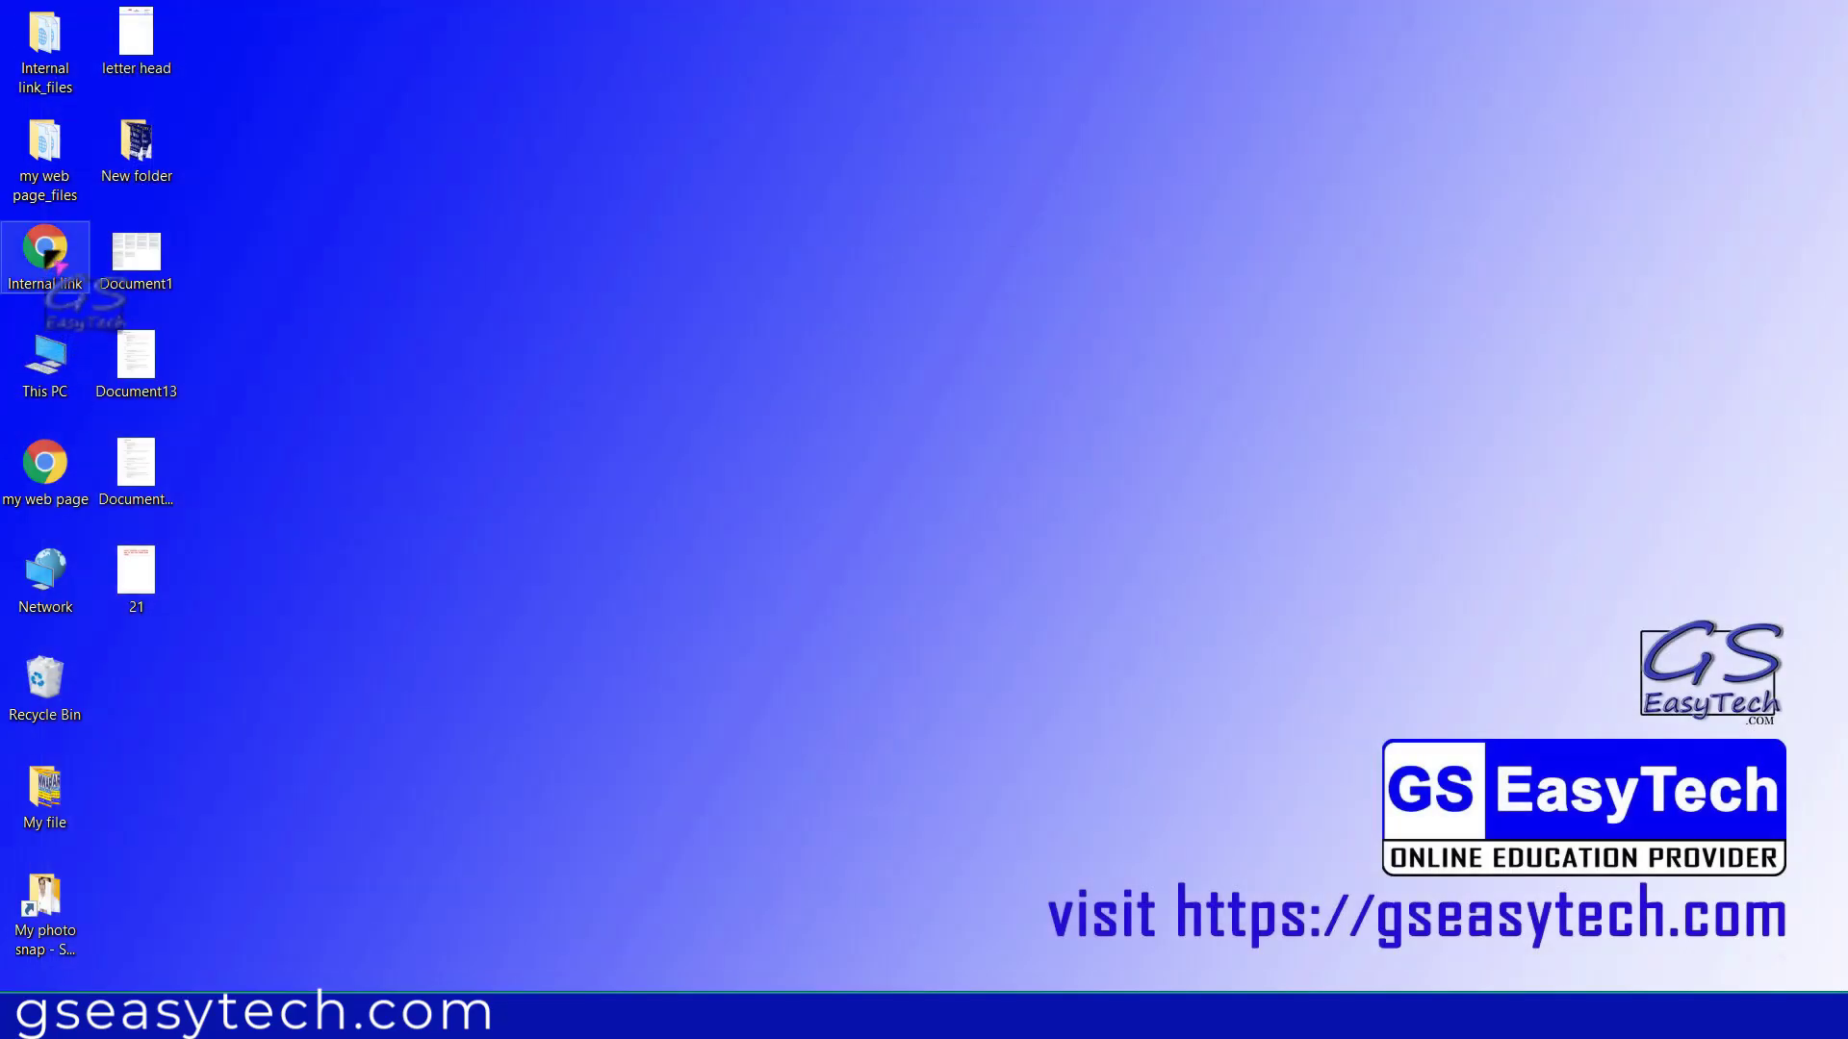
{"action": "double_click", "coordinate": [46, 251]}
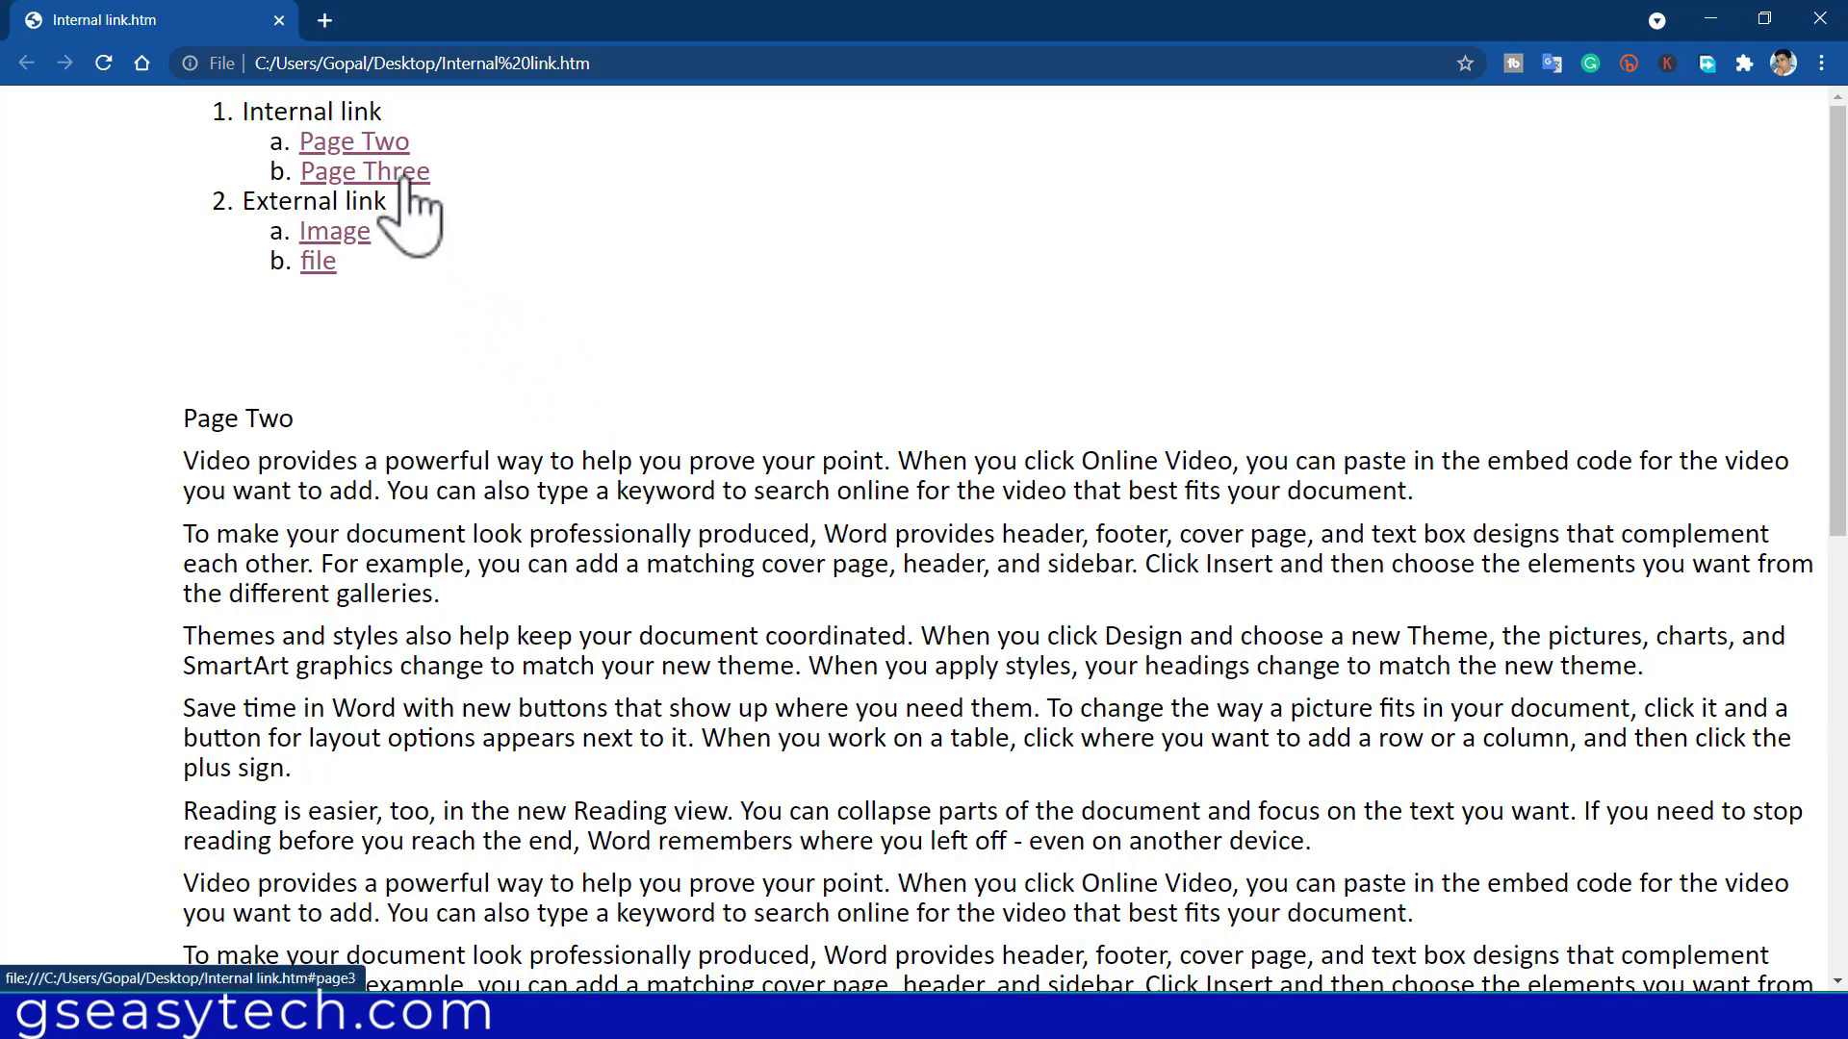
{"action": "left_click_drag", "start_coordinate": [149, 123], "coordinate": [1353, 815]}
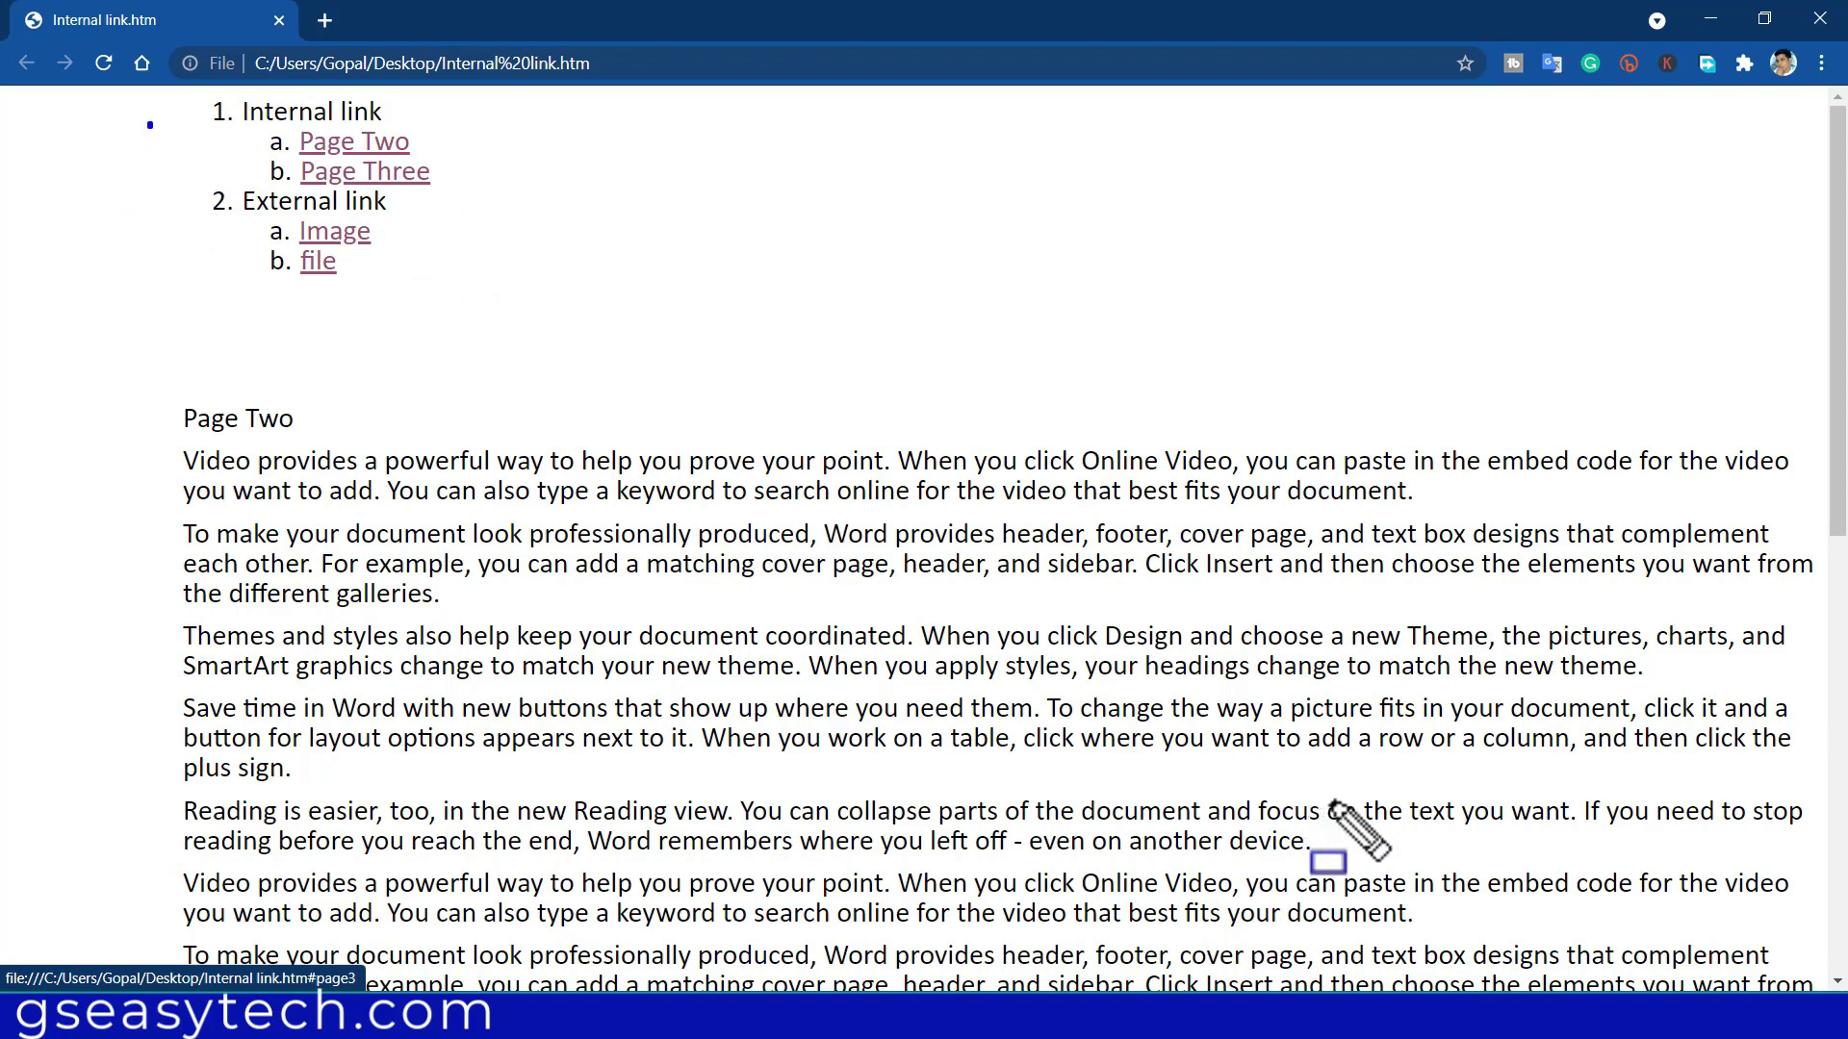
- Follow the Page Three link and confirm it jumps to #page3
{"action": "left_click", "coordinate": [402, 175]}
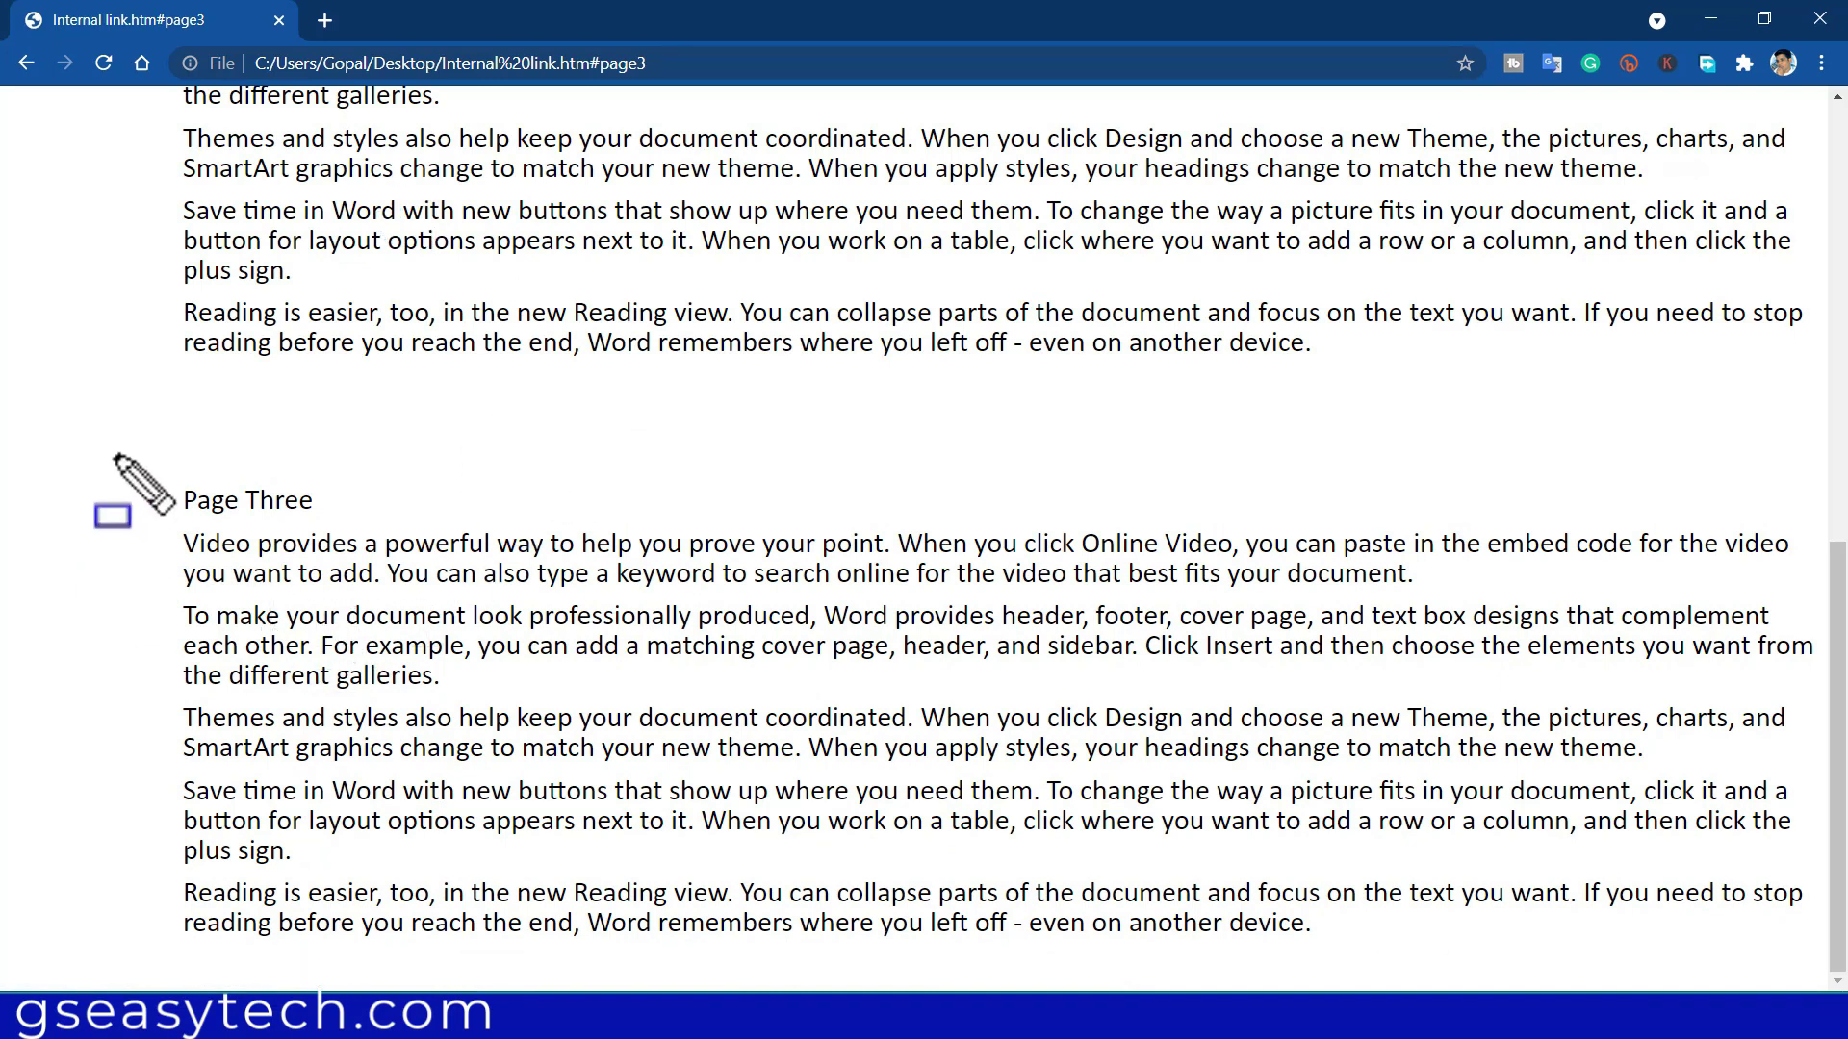
{"action": "left_click_drag", "start_coordinate": [116, 454], "coordinate": [1809, 952]}
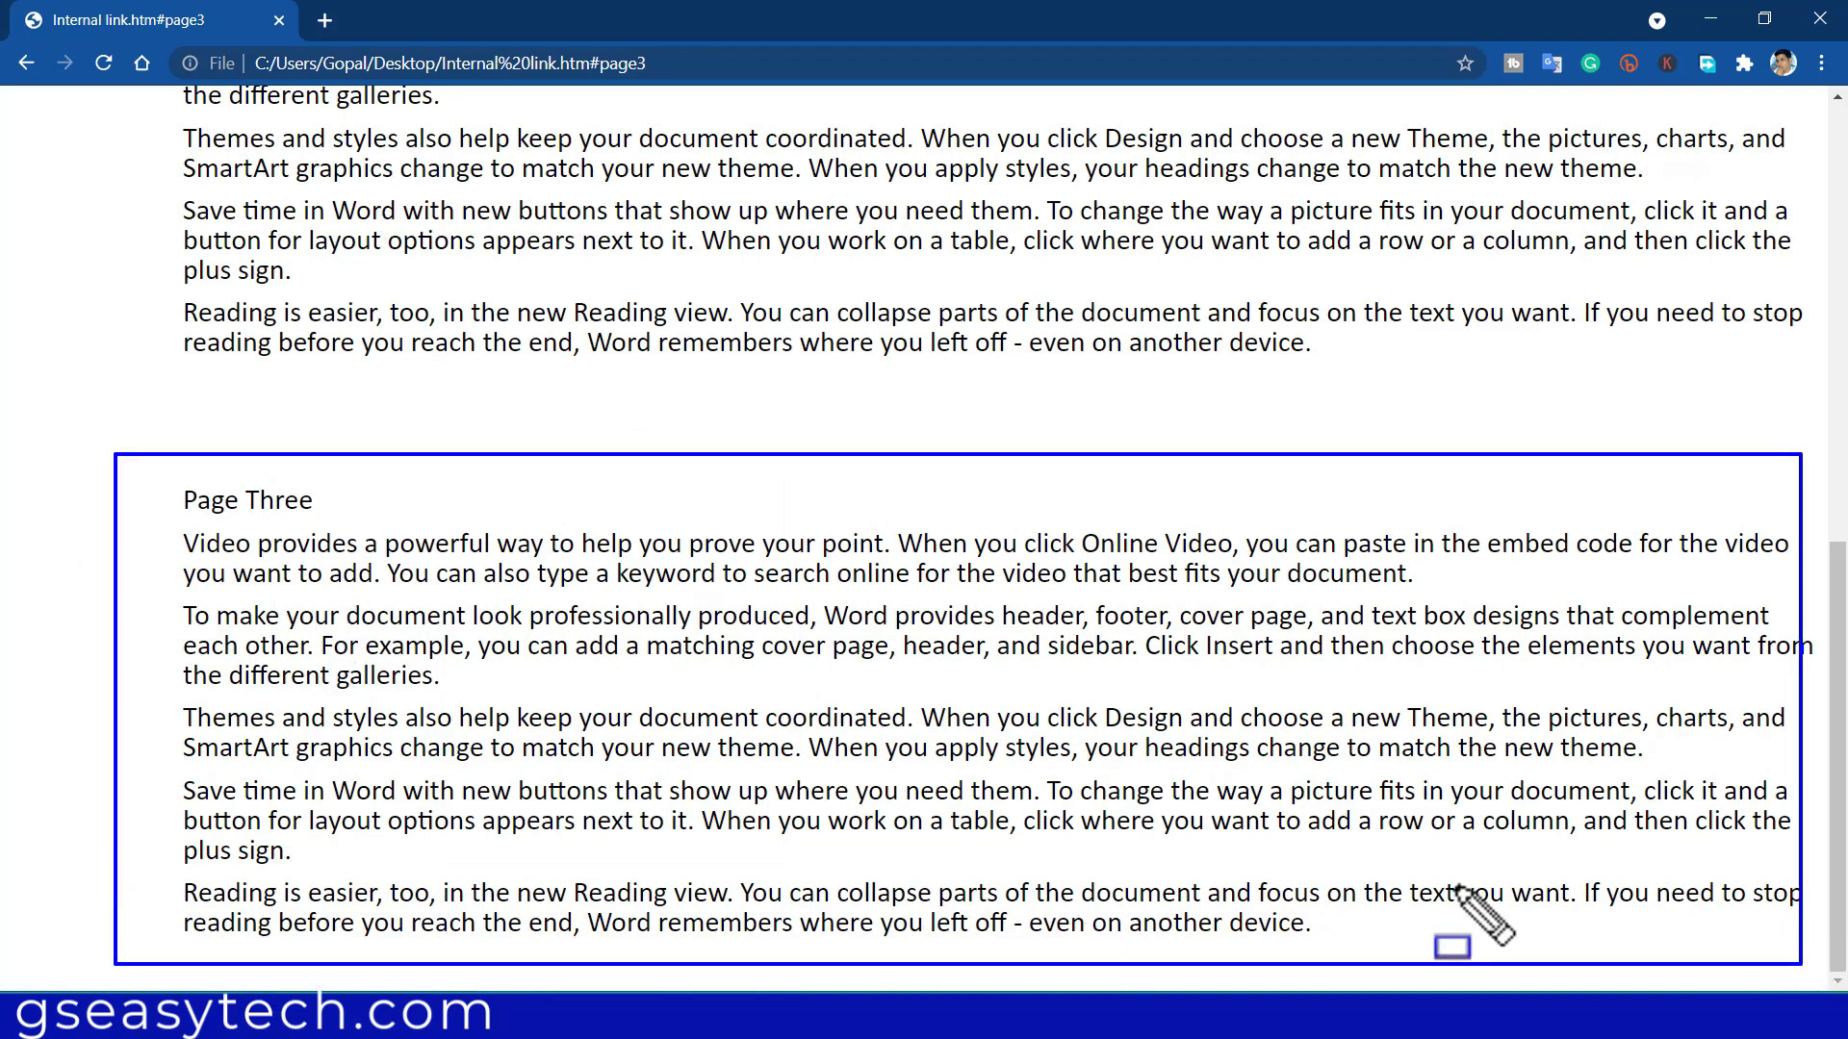
{"action": "scroll", "coordinate": [1388, 828], "scroll_direction": "up", "scroll_amount": 4}
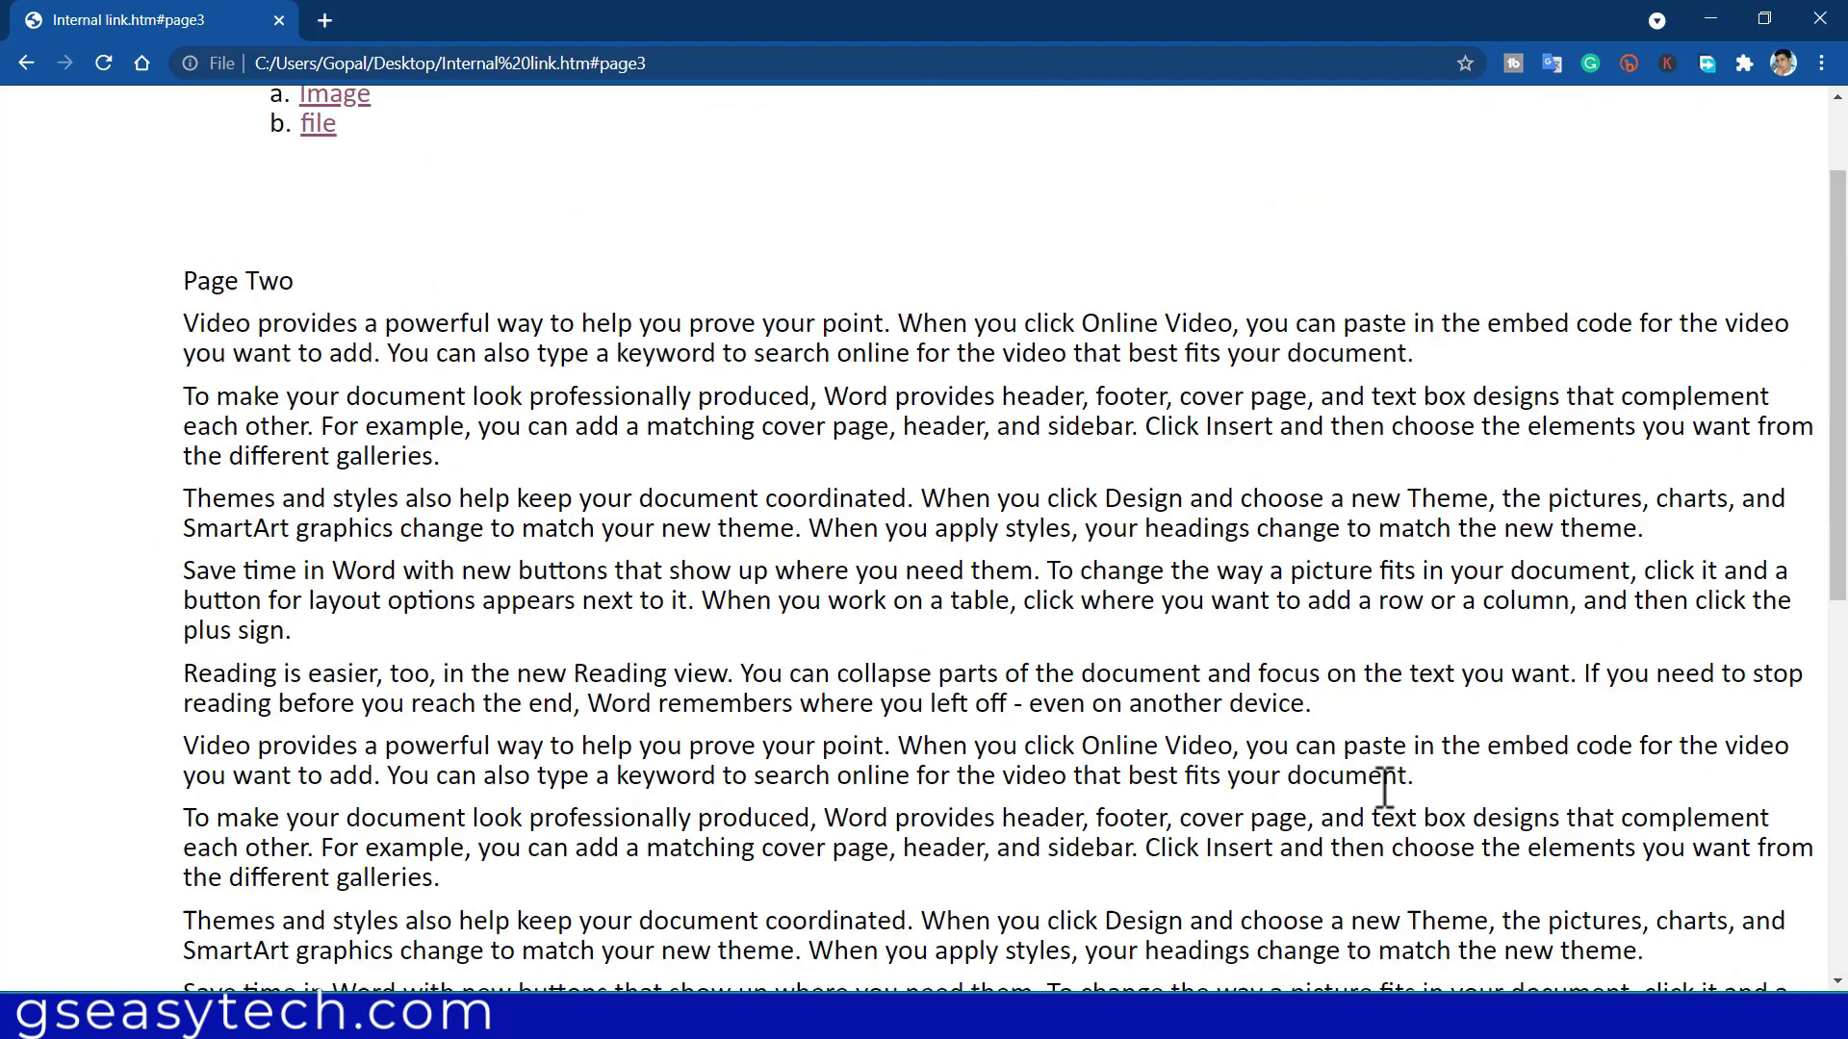
{"action": "scroll", "coordinate": [1392, 767], "scroll_direction": "up", "scroll_amount": 1}
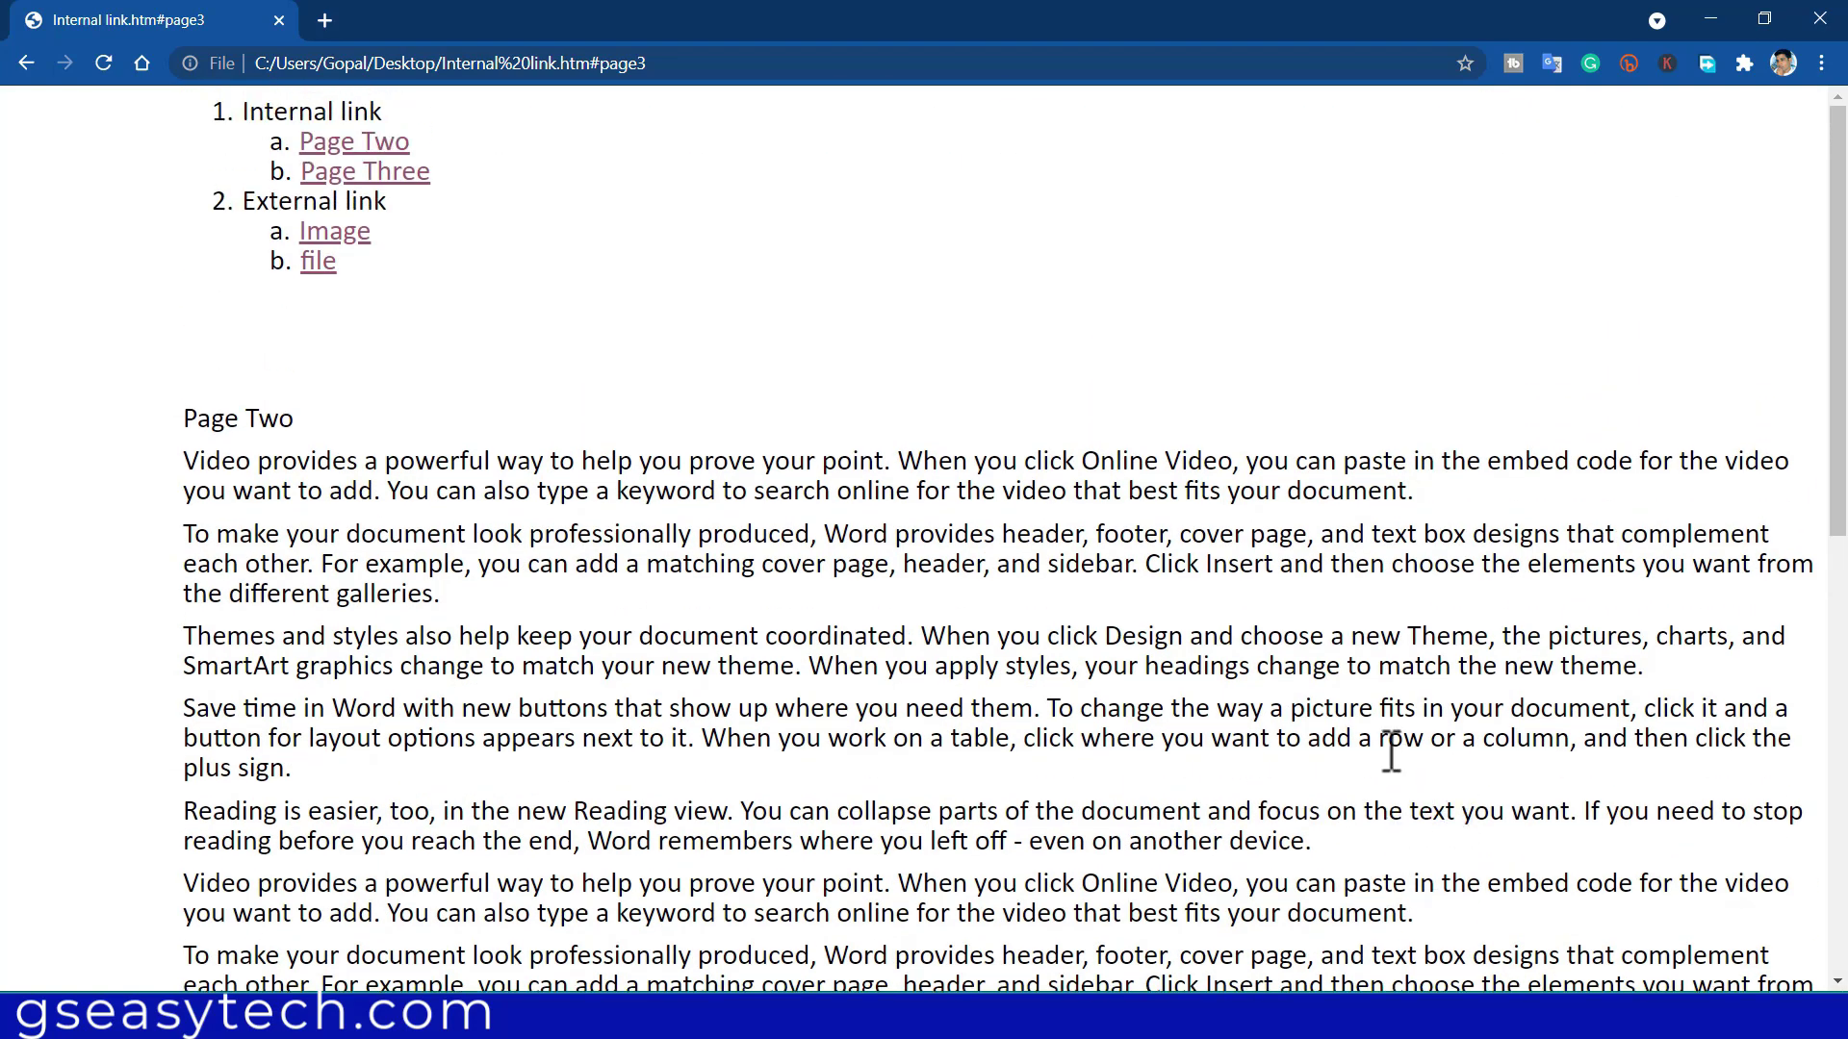